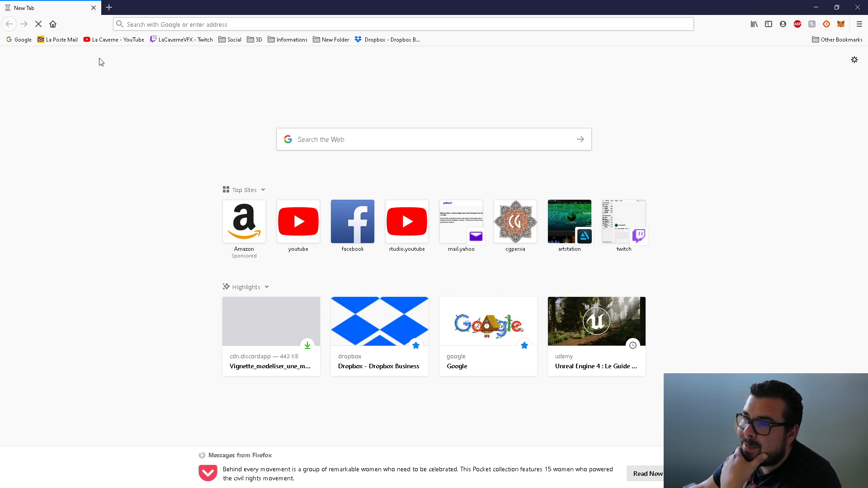
Search Google for "hauteur minimum des fenetres"
click(20, 39)
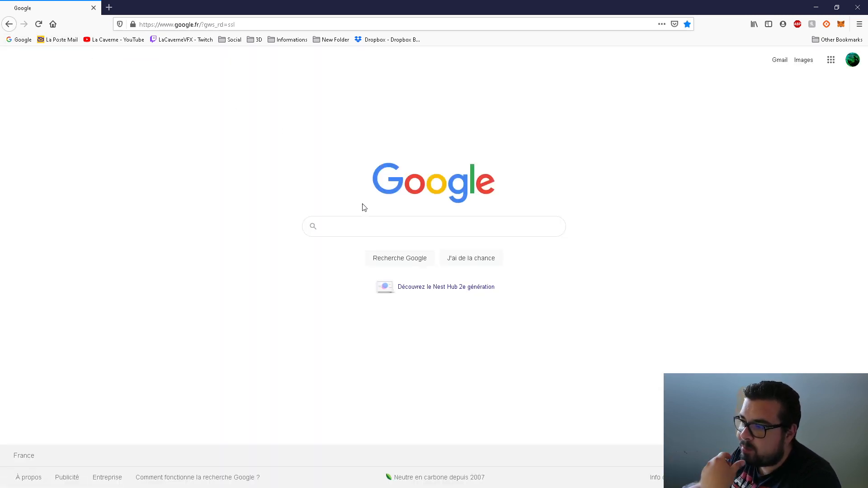
click(362, 226)
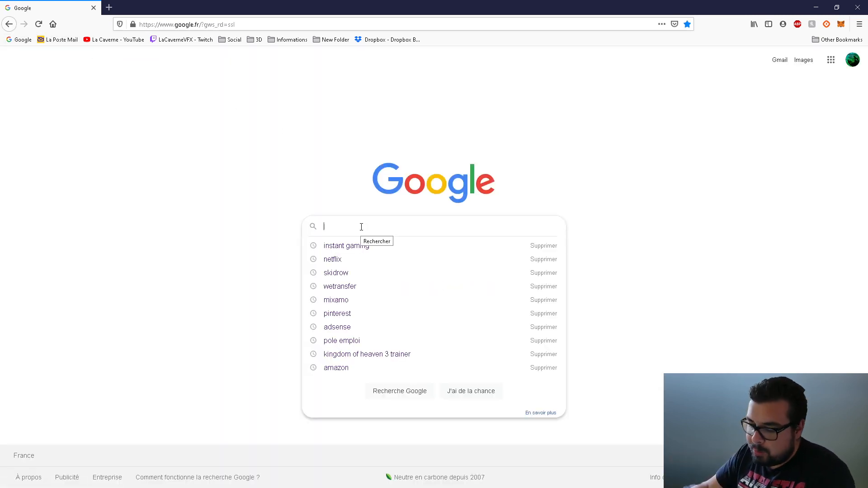
text(hate)
key(BackSpace)
key(BackSpace)
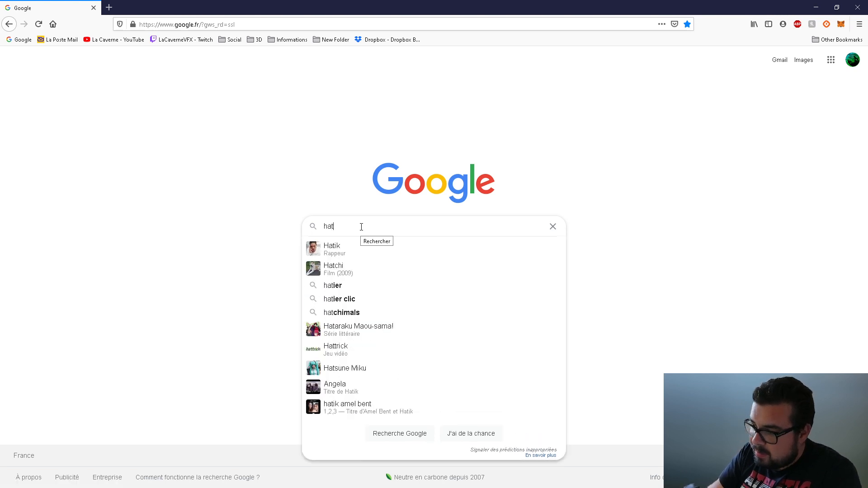
text(uteur)
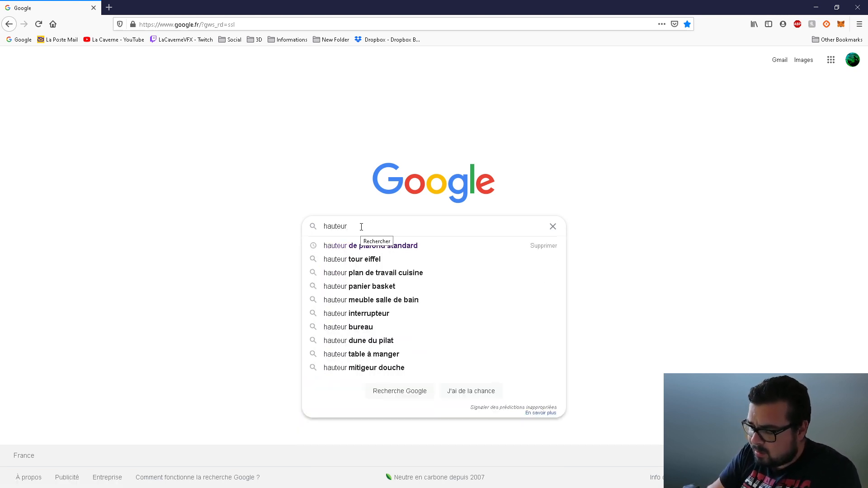
text( ùini)
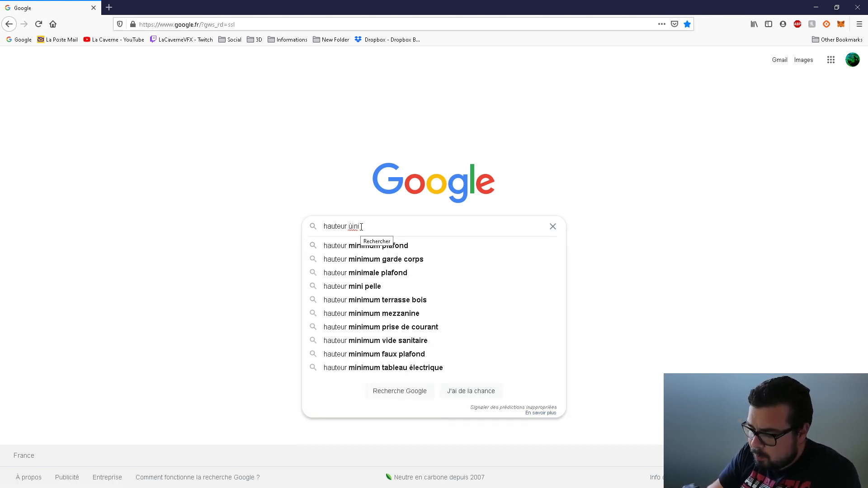
text(mum des fe)
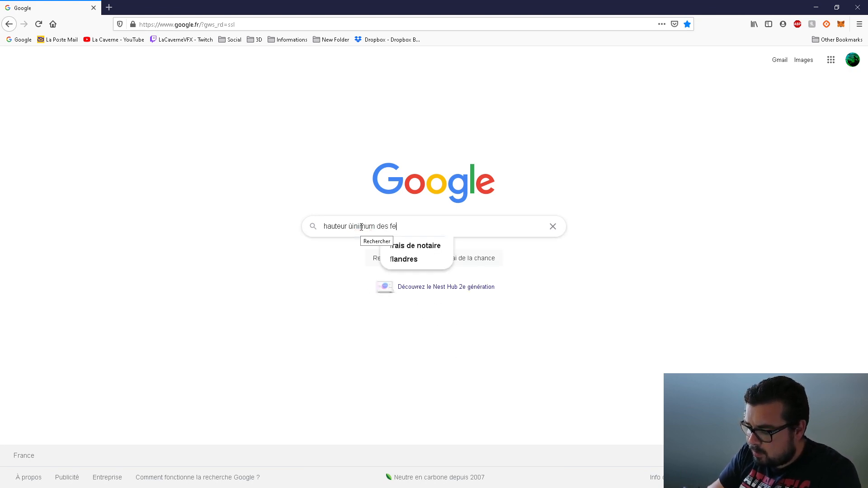
text(netres)
key(Return)
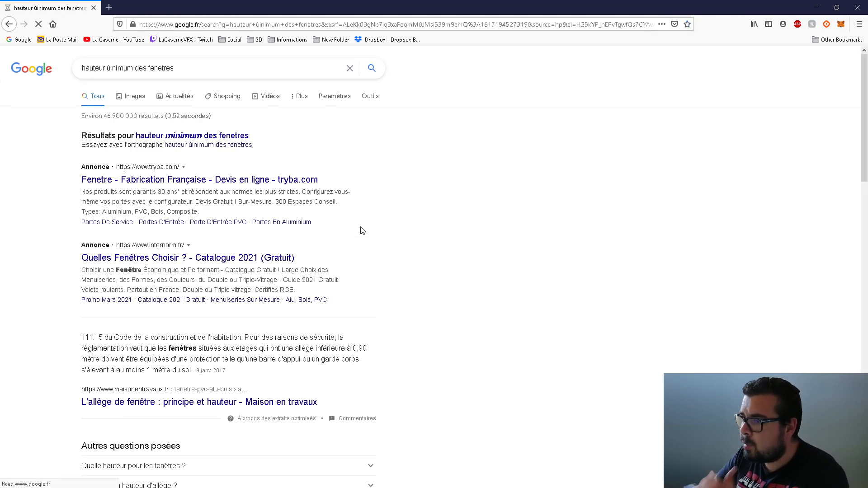
Look through the search results and expand the related question "Quelle hauteur pour les fenêtres ?"
scroll(198, 250, down, 3)
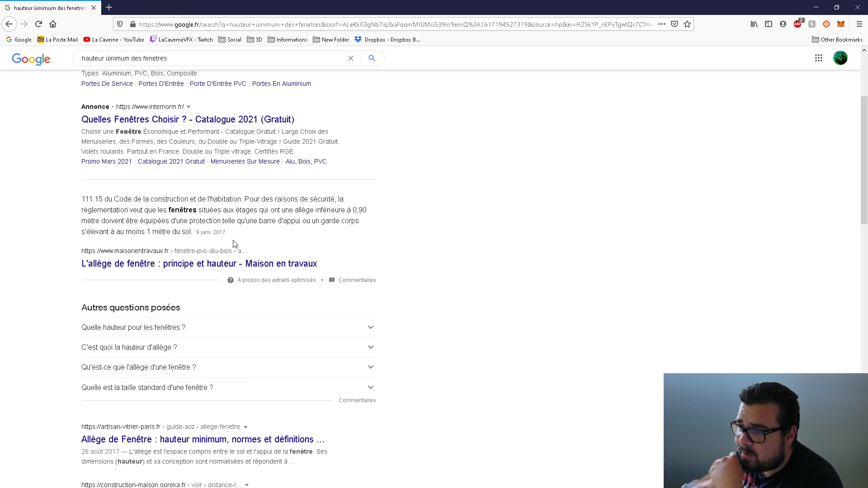
scroll(238, 213, down, 1)
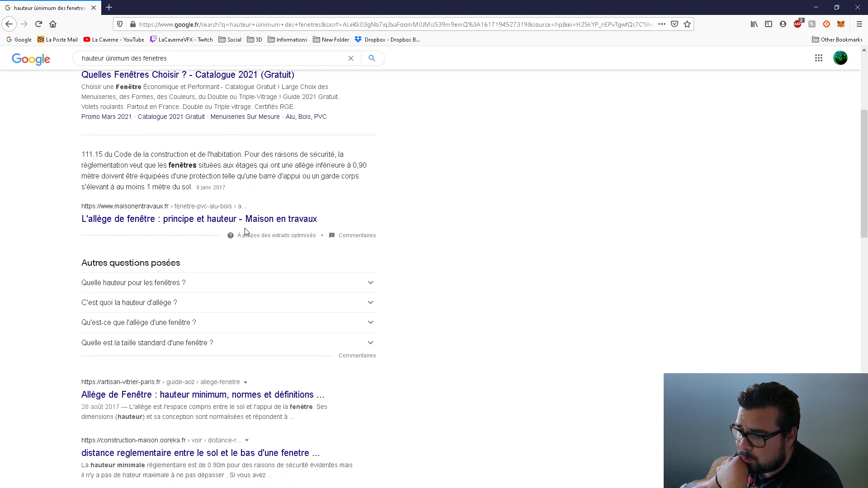
click(185, 281)
scroll(126, 275, down, 1)
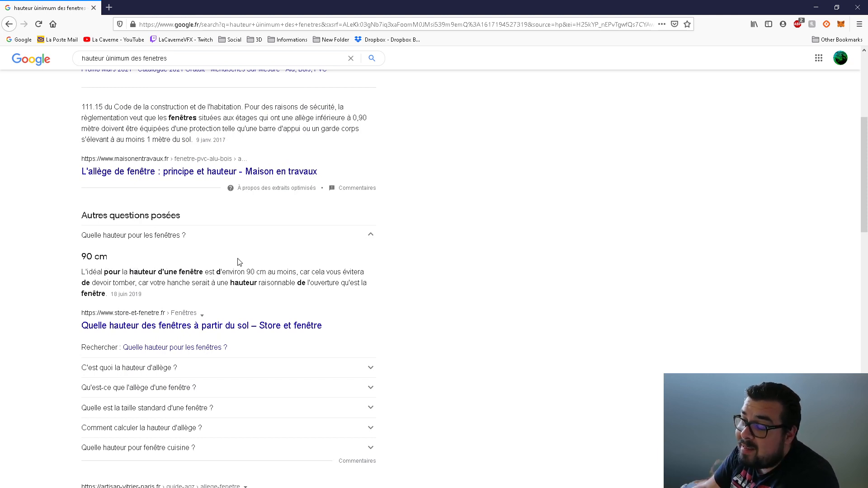
Switch to Blender, deselect all objects and reset the 3D cursor to the world origin
click(814, 4)
scroll(354, 167, down, 4)
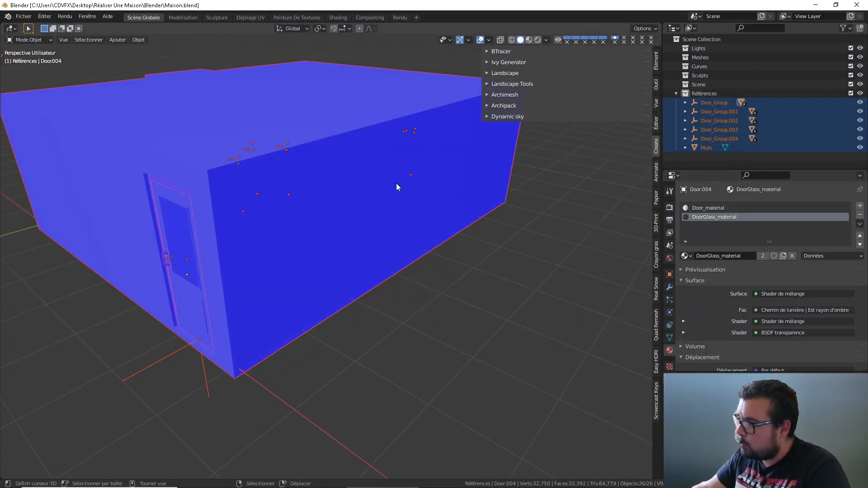
key(a)
click(357, 125)
middle_drag(234, 126, 279, 141)
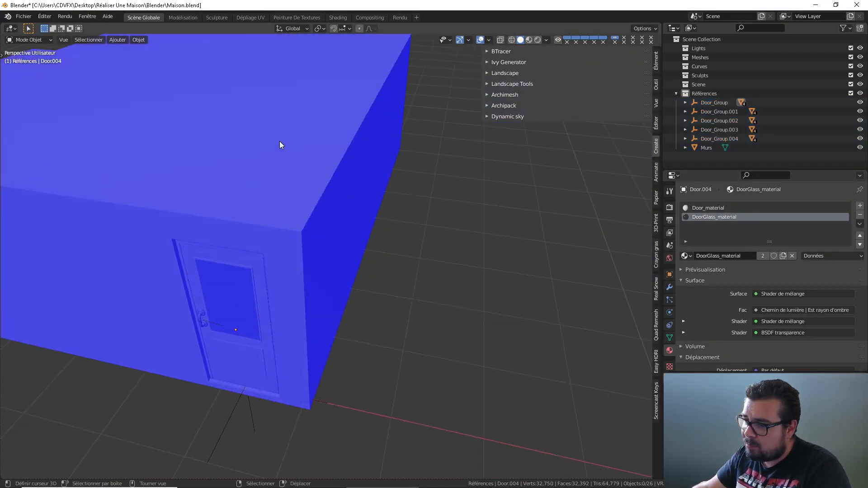
scroll(280, 141, down, 4)
key(shift+c)
Try to add Plan Maison.png from the Plan 2D folder as a reference image in the perspective view
key(shift+a)
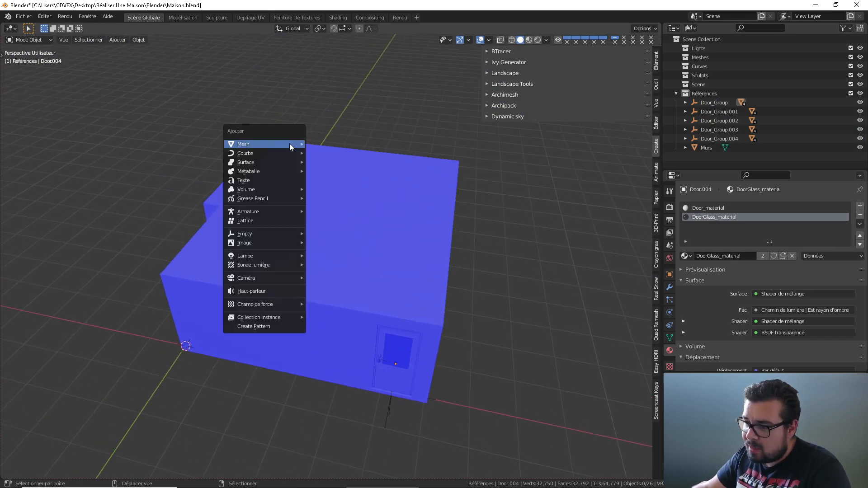
mouse_move(289, 143)
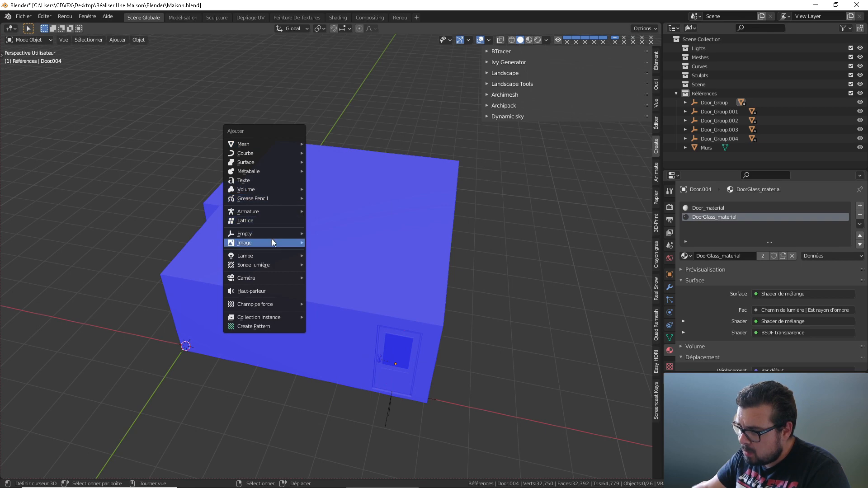
mouse_move(270, 242)
click(336, 242)
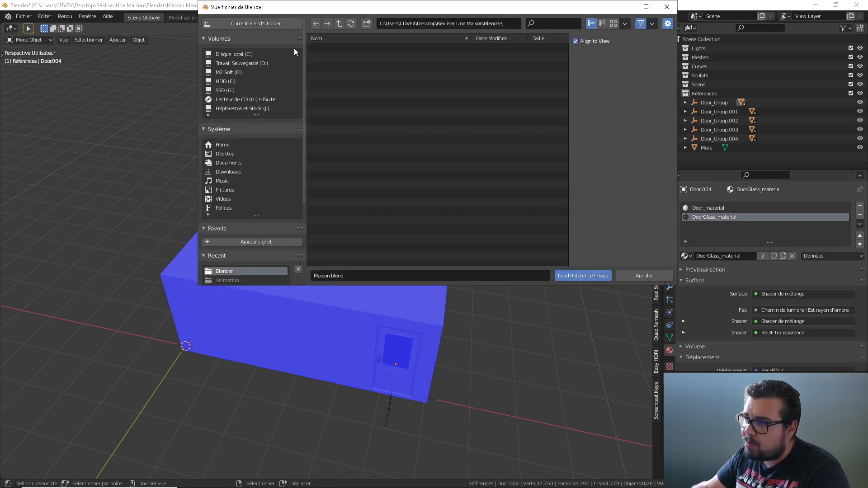
click(339, 23)
click(336, 84)
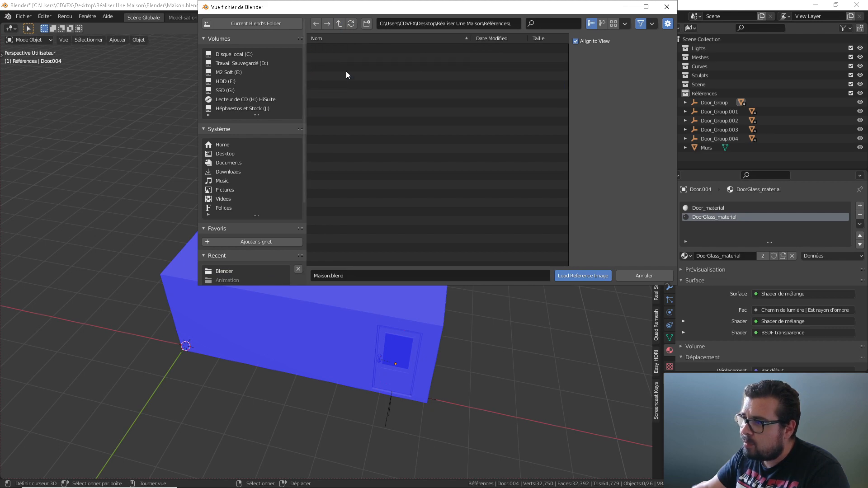
click(339, 24)
click(338, 94)
double_click(338, 94)
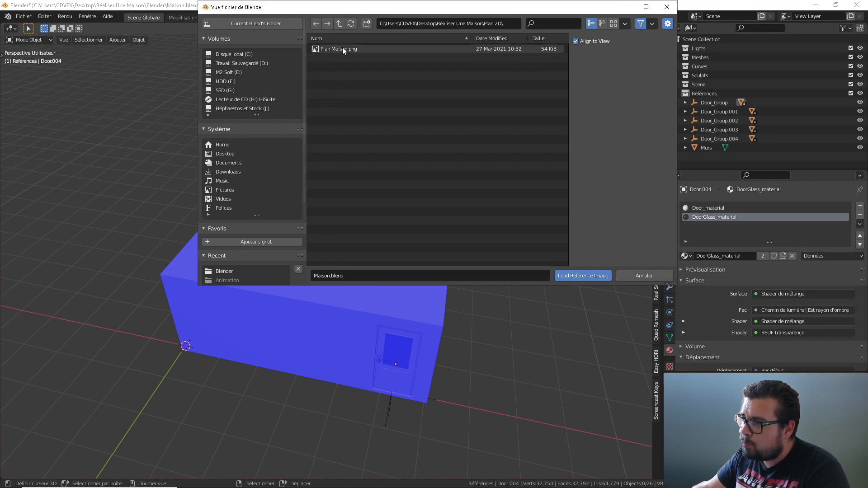
double_click(343, 47)
Delete the tilted floor plan reference image
middle_drag(234, 148, 208, 184)
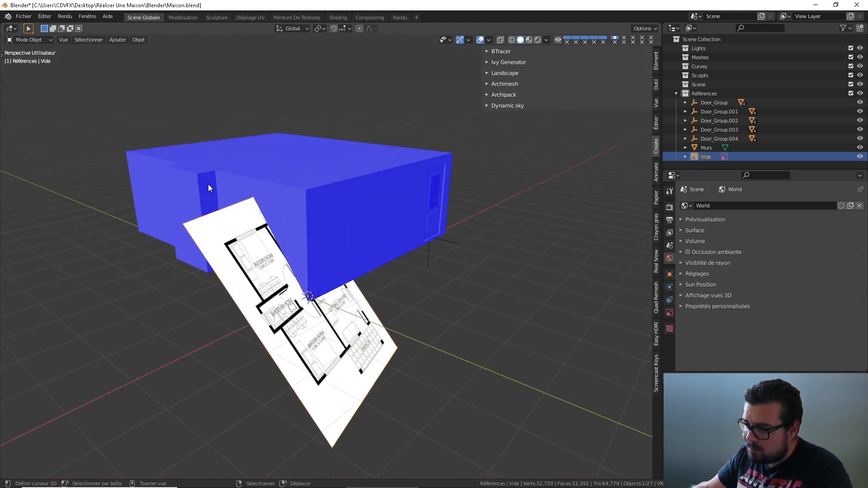
key(x)
click(208, 184)
Add Plan Maison.png as a reference image aligned to the top orthographic view
key(KP_7)
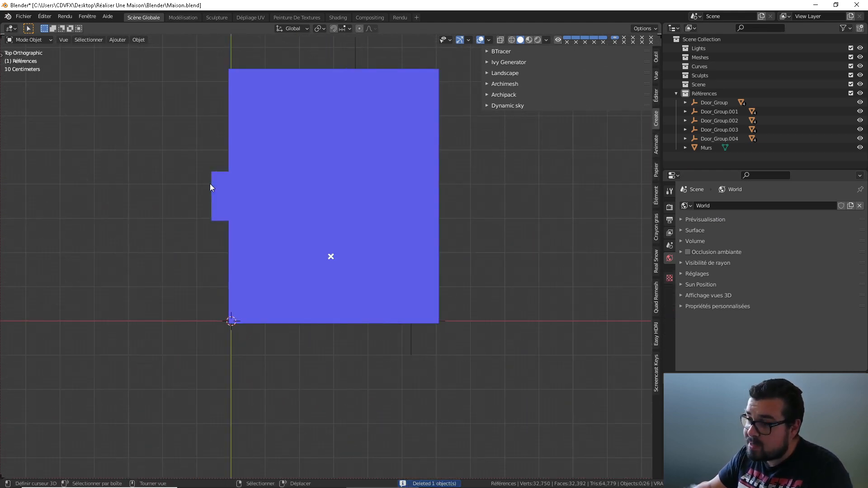
key(shift+a)
mouse_move(210, 183)
click(240, 183)
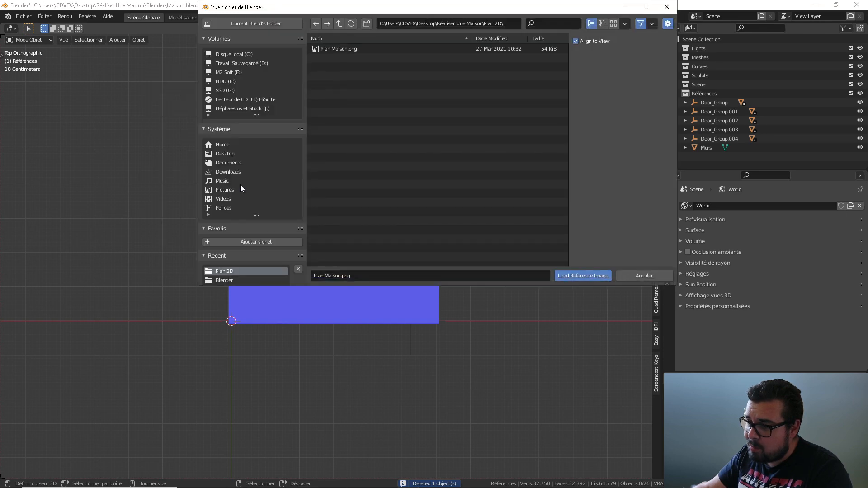
click(336, 51)
double_click(336, 53)
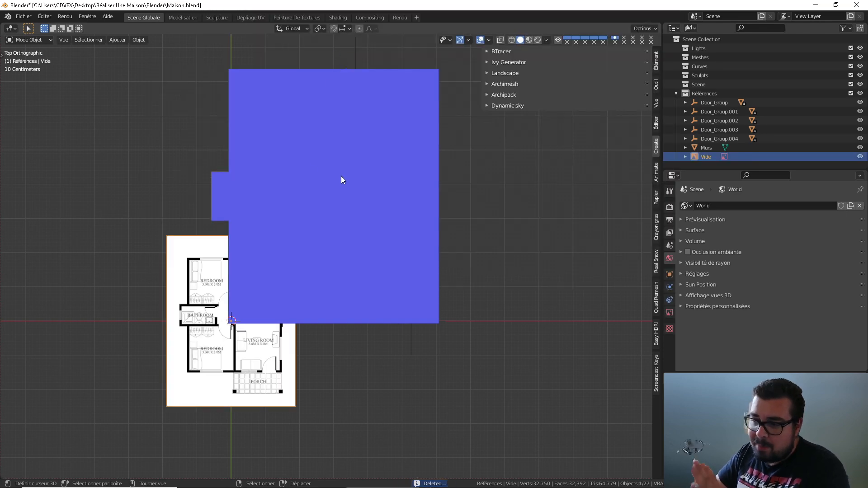
Move the floor plan image clear of the house on its negative X side so the whole plan can be read
key(g)
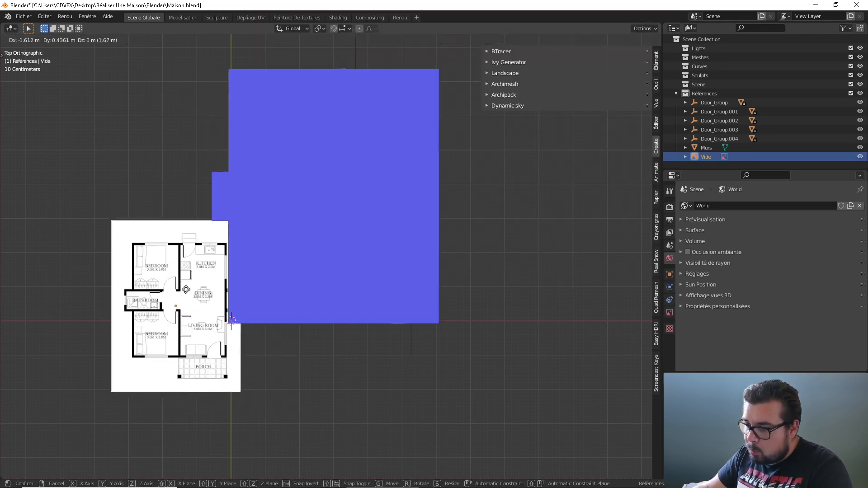
click(140, 211)
shift+middle_drag(304, 186, 390, 184)
shift+middle_drag(271, 194, 410, 210)
scroll(298, 214, up, 3)
scroll(217, 276, up, 3)
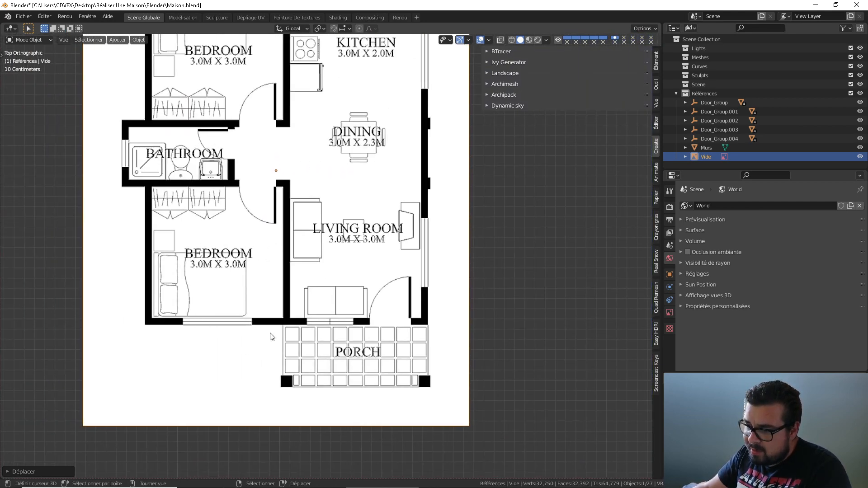
Select the Murs house object and enter Edit Mode on it
middle_drag(270, 337, 395, 260)
click(442, 245)
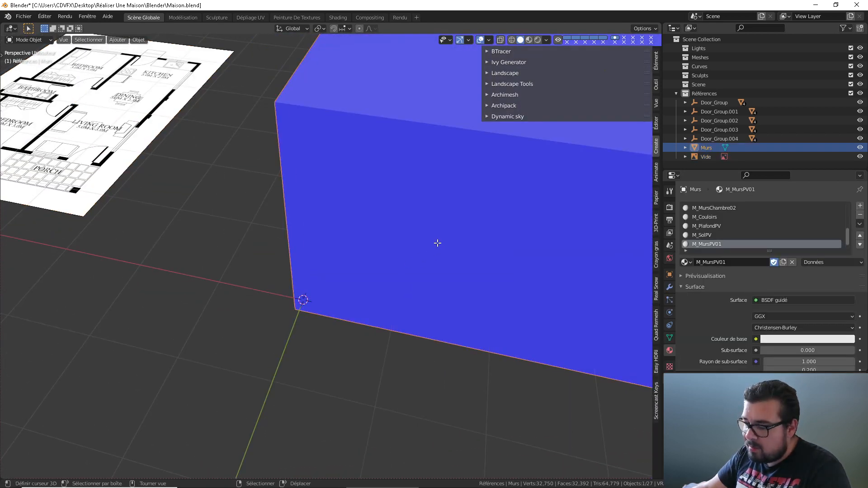
key(Tab)
scroll(408, 242, down, 2)
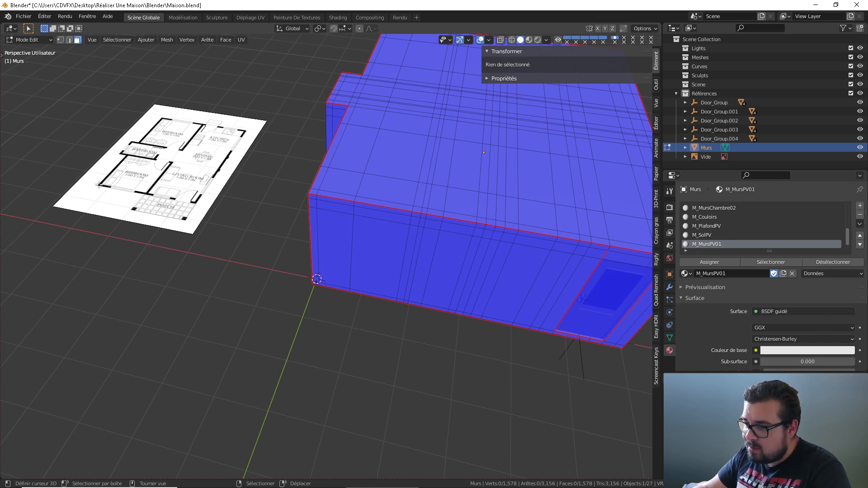
Delete the five adjacent large exterior faces of the bedroom's front wall, between the corner at the origin and the glazed door
click(373, 243)
shift+click(412, 244)
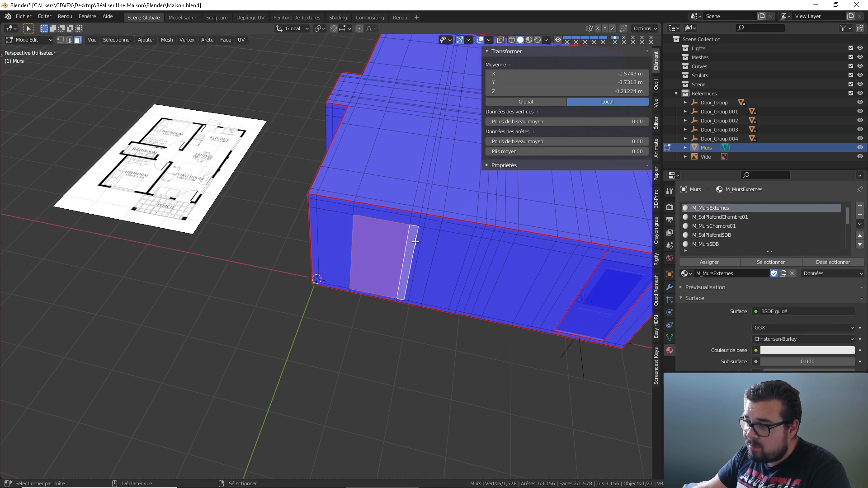
shift+click(415, 242)
shift+click(418, 242)
shift+click(411, 242)
shift+click(425, 243)
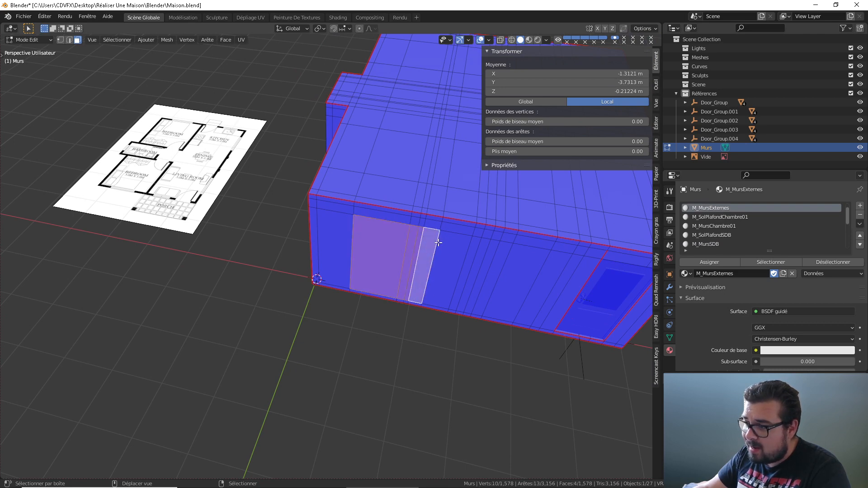
shift+click(439, 243)
middle_drag(438, 242, 488, 208)
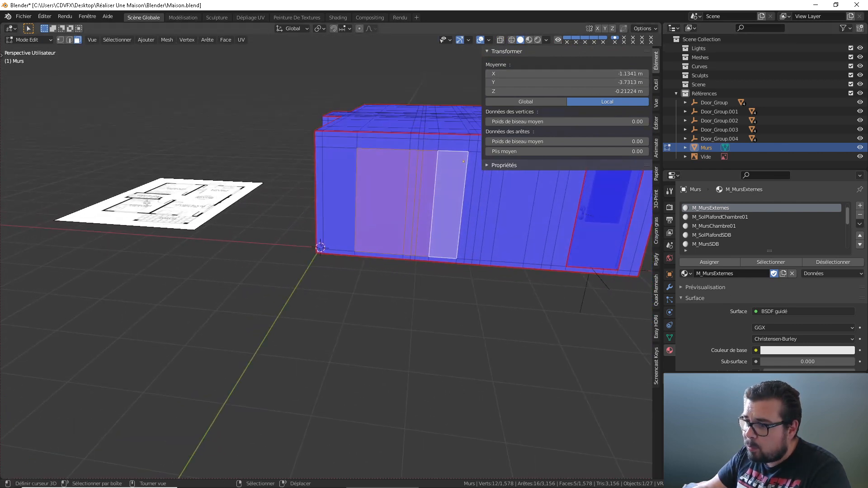
middle_drag(146, 203, 380, 172)
key(x)
click(441, 133)
Delete the five matching interior faces of the bedroom's front wall behind the exterior opening
right_click(334, 191)
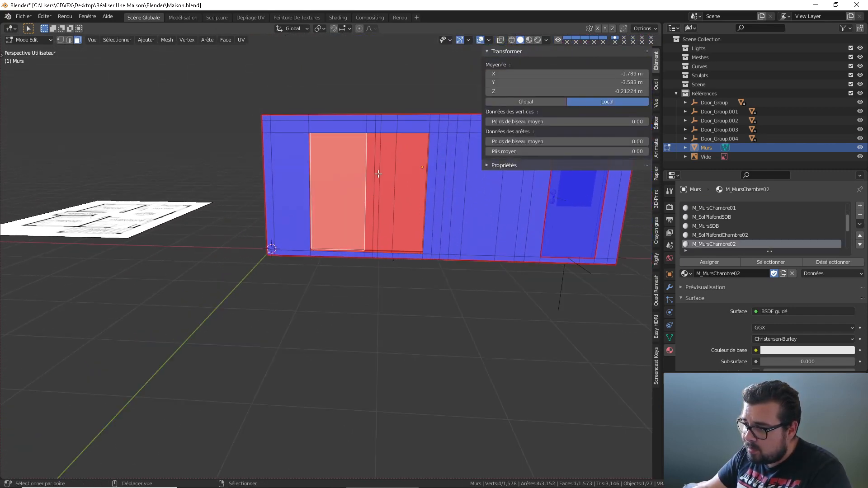
shift+right_click(375, 173)
shift+right_click(379, 171)
shift+right_click(387, 170)
shift+right_click(404, 166)
key(x)
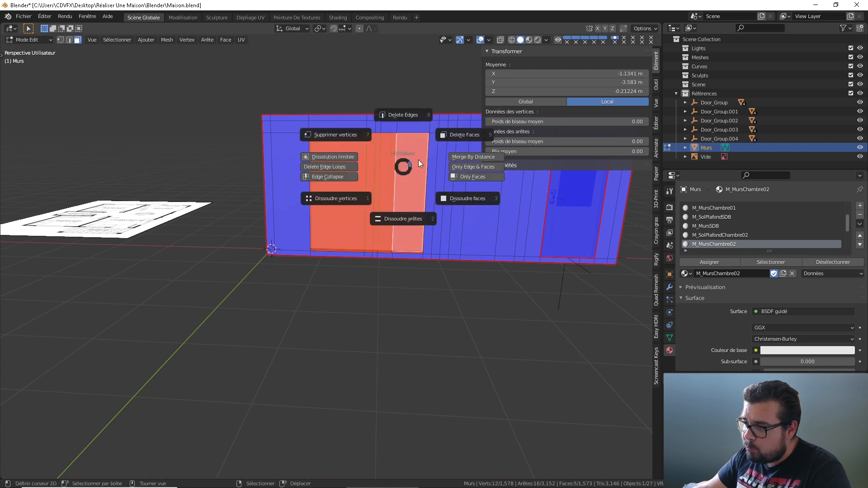
click(476, 137)
Enable the Screencast Keys display and hide the viewport sidebar
middle_drag(450, 149, 357, 222)
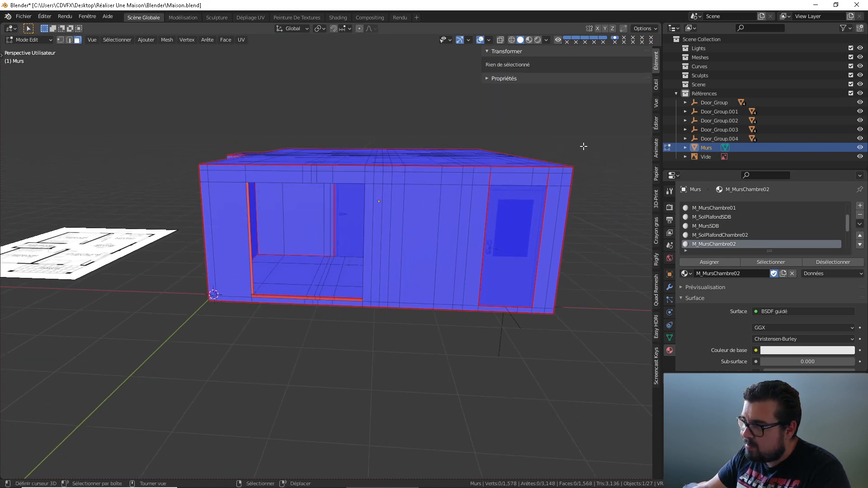
click(657, 376)
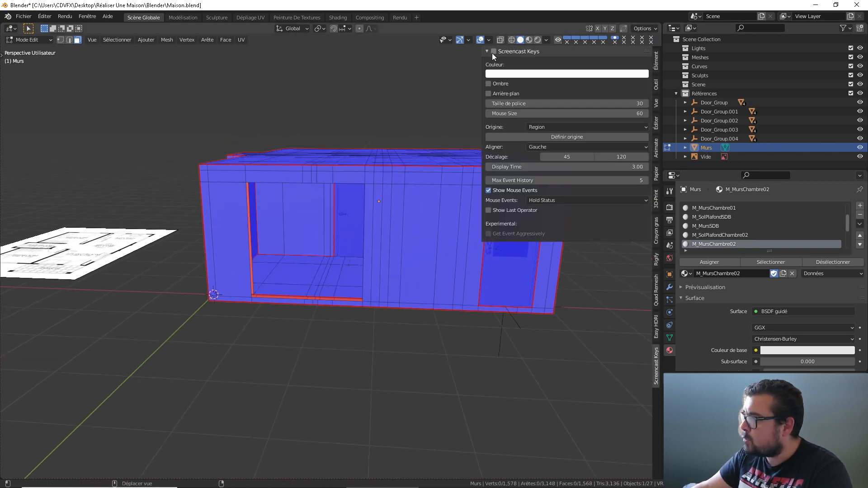
key(n)
Fill a face between the outer and inner vertical edges of the bedroom opening on the side nearest the glazed door
middle_drag(380, 176, 372, 203)
click(68, 39)
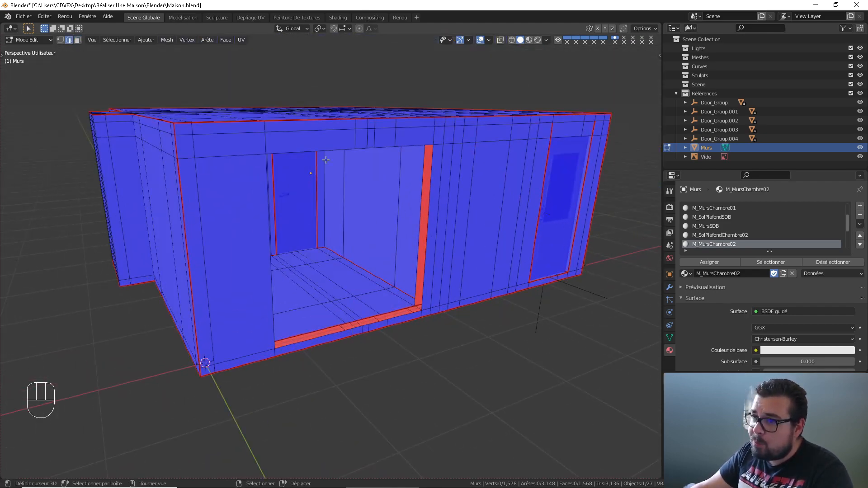
scroll(451, 247, up, 2)
click(451, 252)
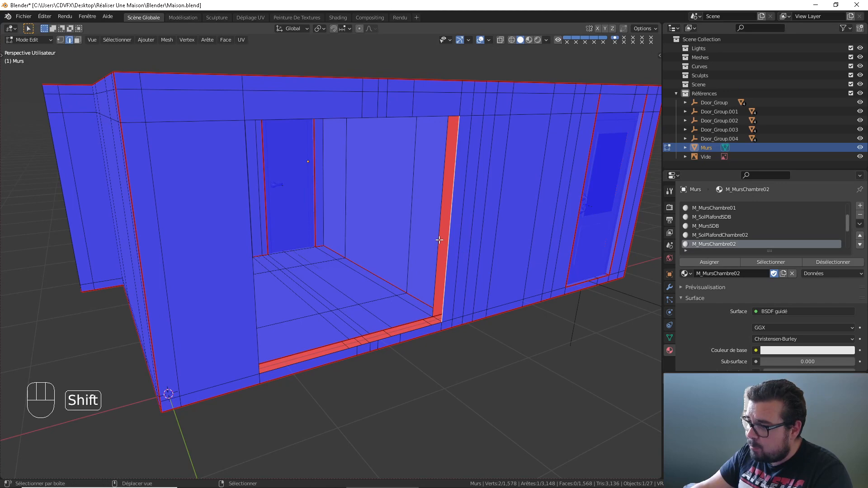
shift+click(439, 240)
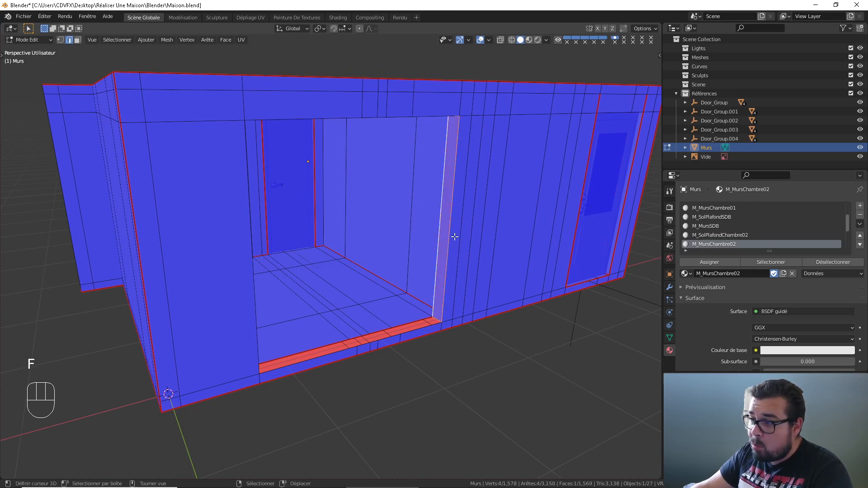
Fill the remaining faces between the outer and inner edges around the bedroom opening, closing the wall's thickness on every side
click(437, 319)
middle_drag(492, 291, 427, 328)
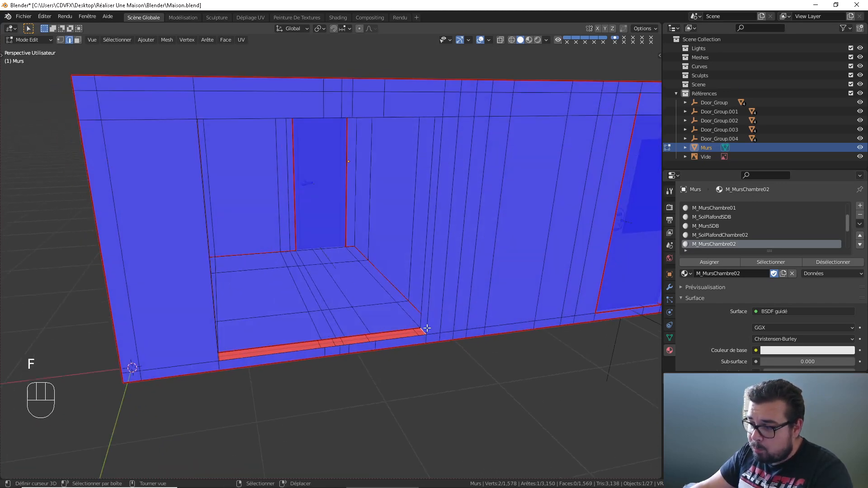
mouse_move(421, 205)
middle_down()
mouse_move(440, 159)
mouse_move(444, 188)
mouse_move(422, 202)
mouse_move(395, 186)
mouse_move(401, 159)
mouse_move(411, 167)
mouse_move(455, 156)
mouse_move(422, 159)
mouse_move(357, 220)
mouse_move(413, 217)
middle_up()
key(f)
key(f)
key(f)
key(f)
key(f)
key(f)
key(f)
key(f)
key(f)
key(Tab)
key(Tab)
middle_drag(339, 254, 320, 324)
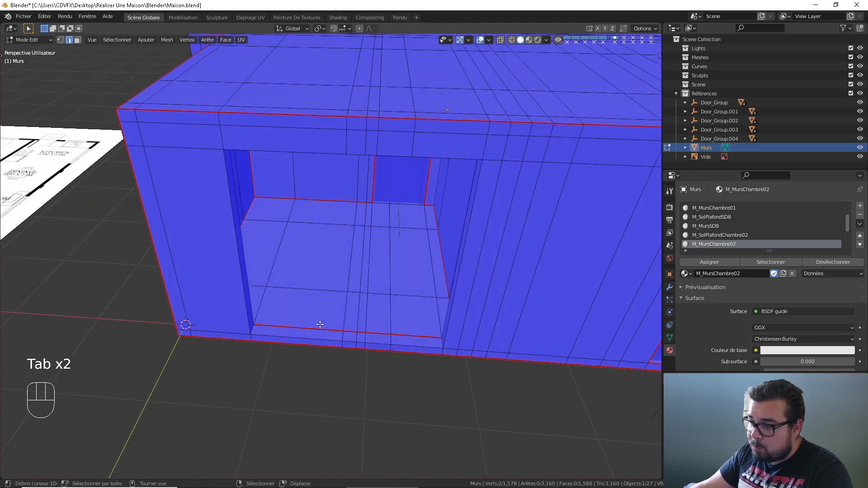
Snap the 3D cursor to the centre of the five sill faces of the bedroom opening and return to object mode
click(285, 334)
click(79, 39)
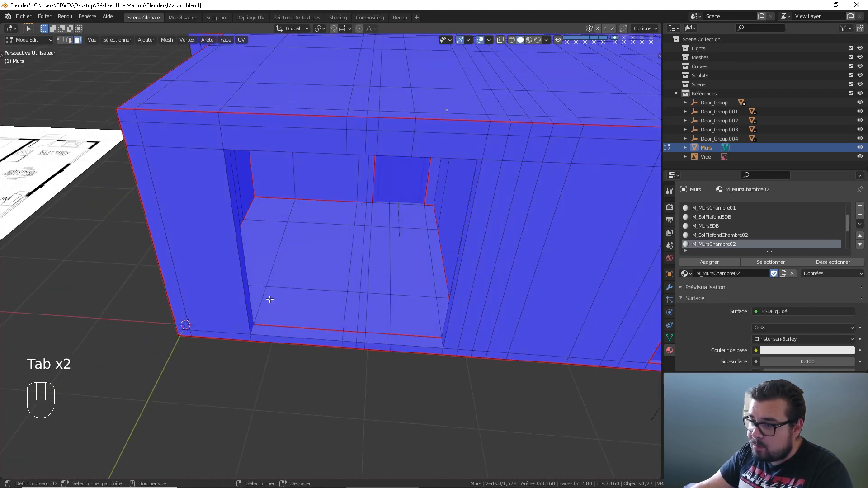
click(287, 330)
shift+click(352, 337)
shift+click(365, 338)
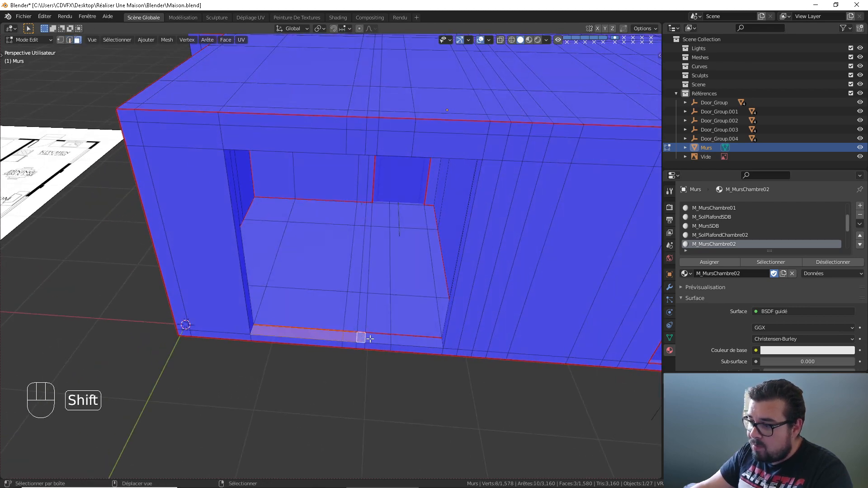
shift+click(385, 340)
shift+click(417, 340)
key(shift+s)
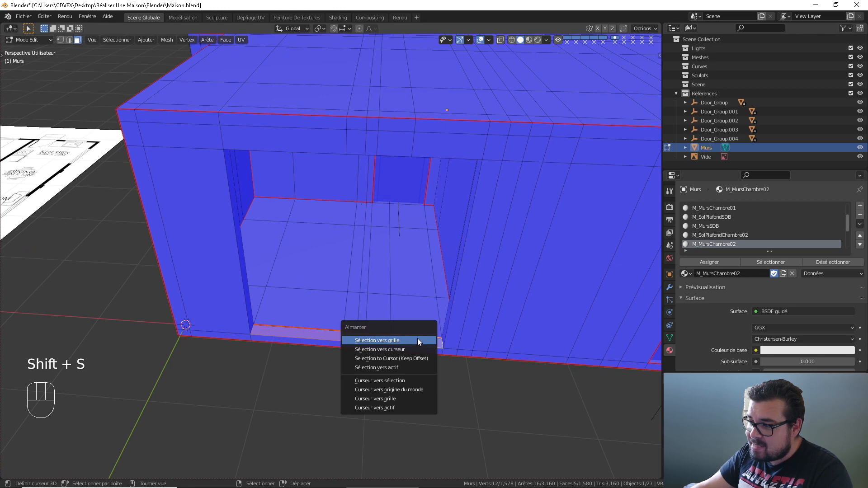
click(390, 381)
key(Tab)
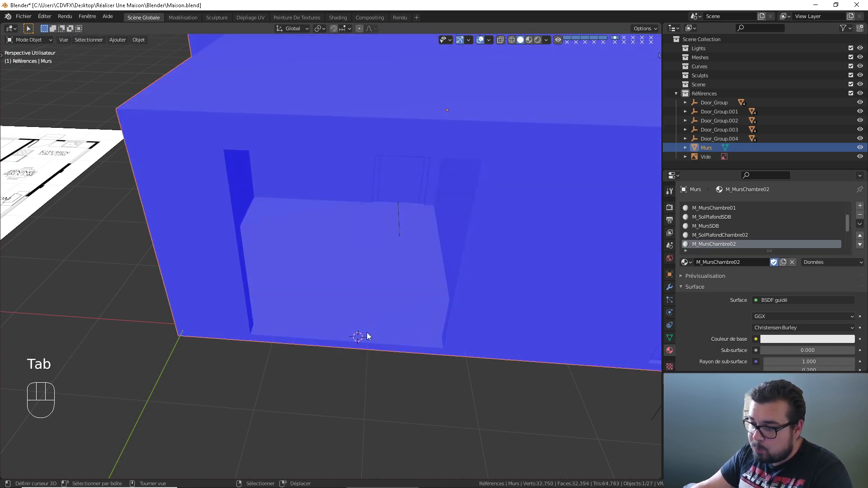
Add an Archimesh Rail Window at the 3D cursor in the bedroom opening
key(shift+a)
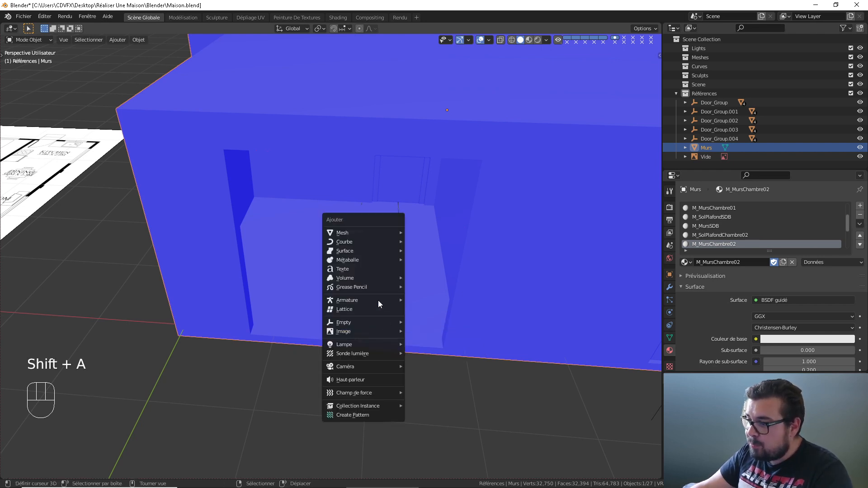
mouse_move(370, 291)
mouse_move(360, 232)
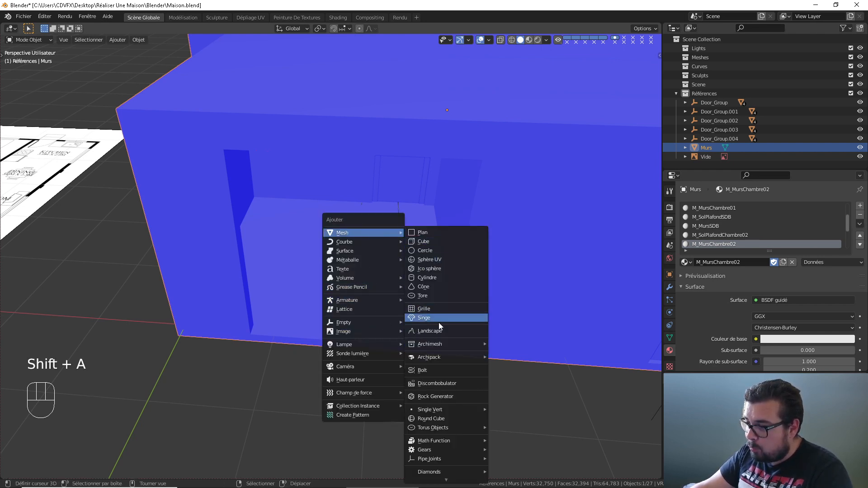
mouse_move(441, 345)
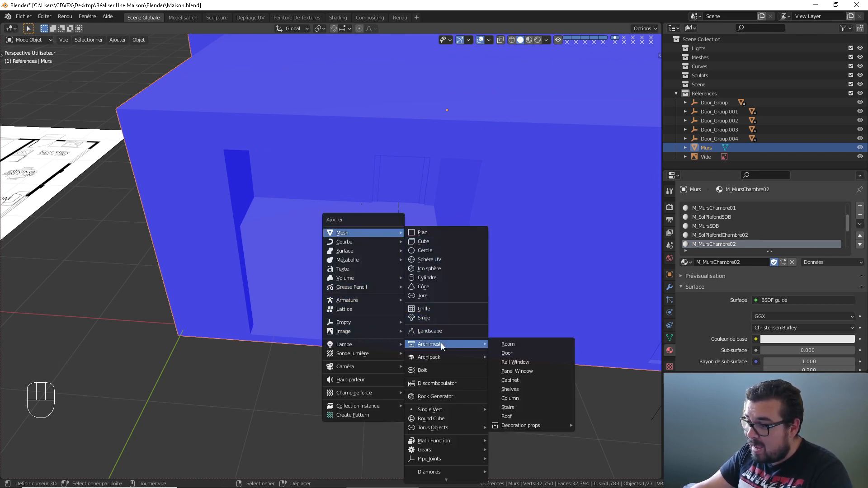
click(528, 361)
middle_drag(424, 282, 367, 270)
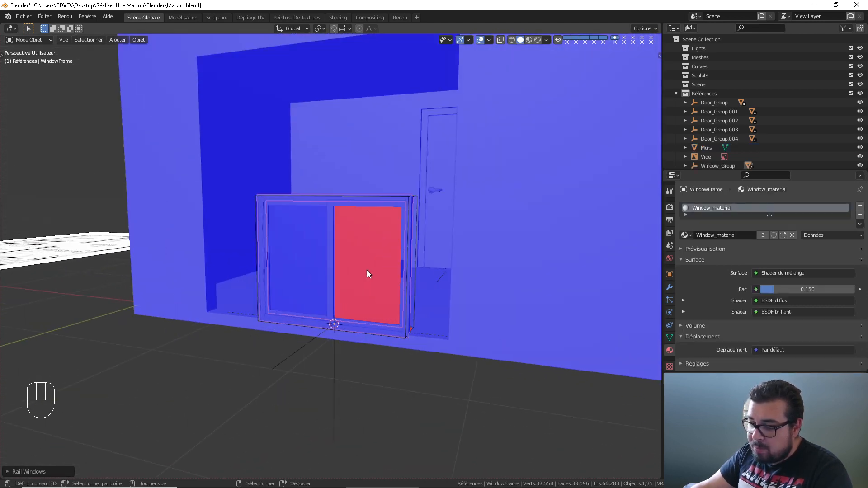
Try deleting the rail window's frame, and undo both the deletion and the rail window's insertion
key(x)
click(367, 270)
click(151, 230)
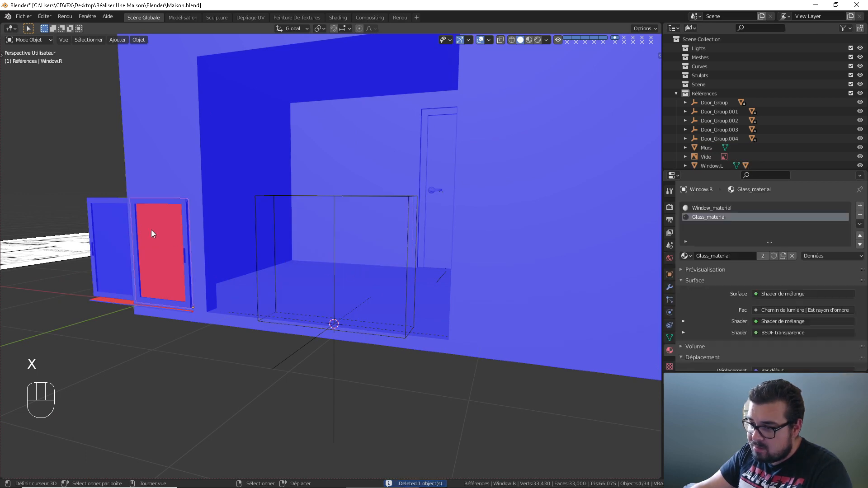
key(ctrl+z)
key(ctrl+z)
key(ctrl+z)
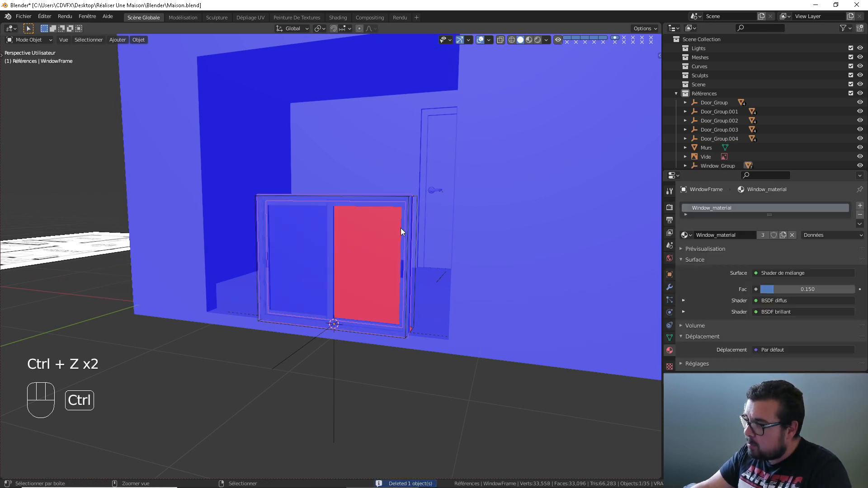
Add an Archimesh Panel Window at the 3D cursor in the bedroom opening
key(shift+a)
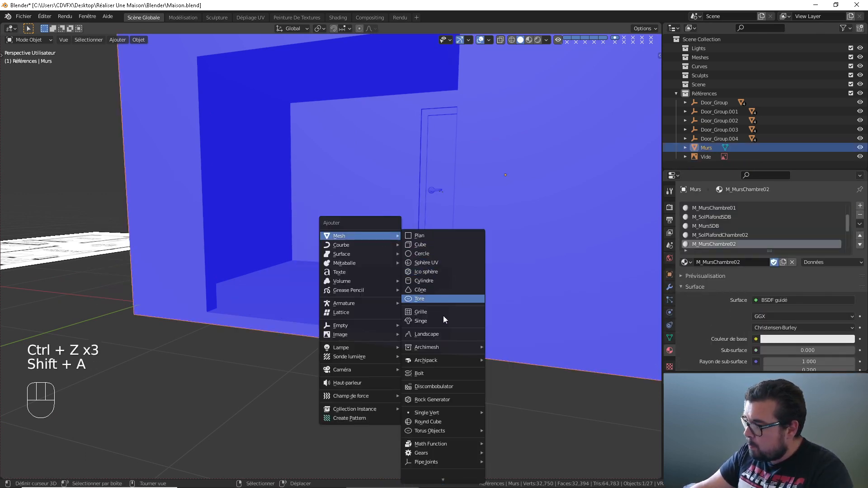
mouse_move(443, 348)
click(514, 374)
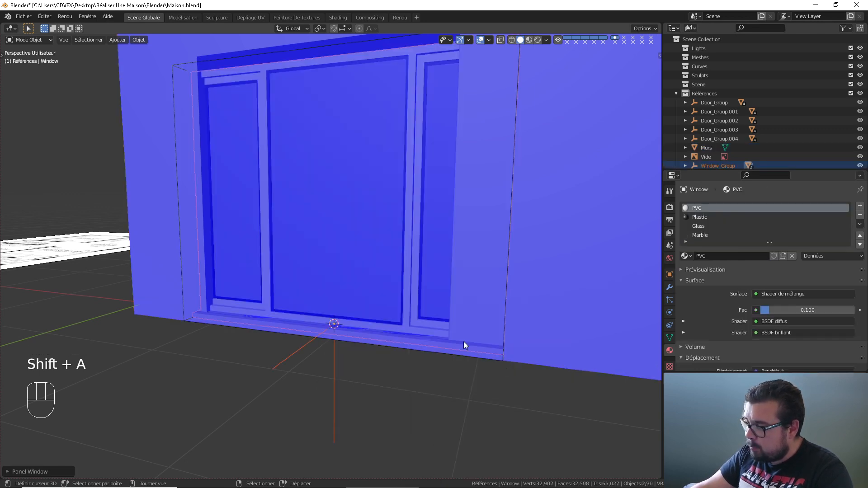
scroll(380, 230, up, 3)
middle_drag(394, 232, 383, 232)
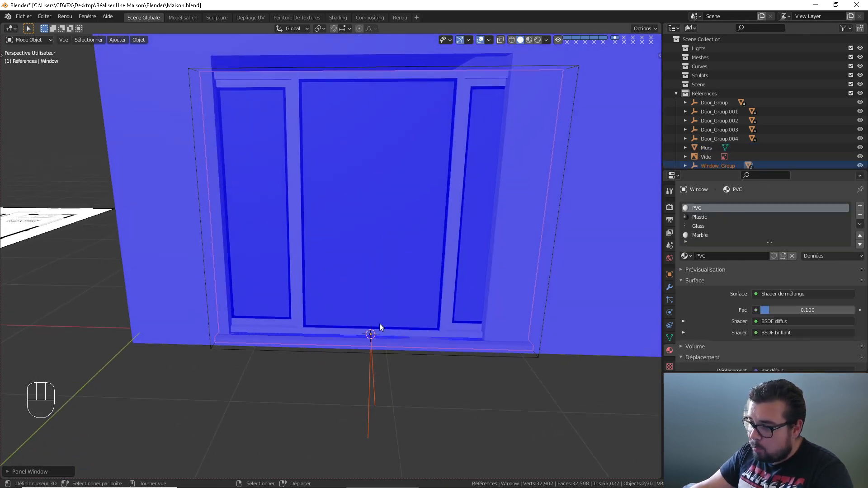
middle_drag(379, 324, 376, 304)
scroll(376, 304, down, 2)
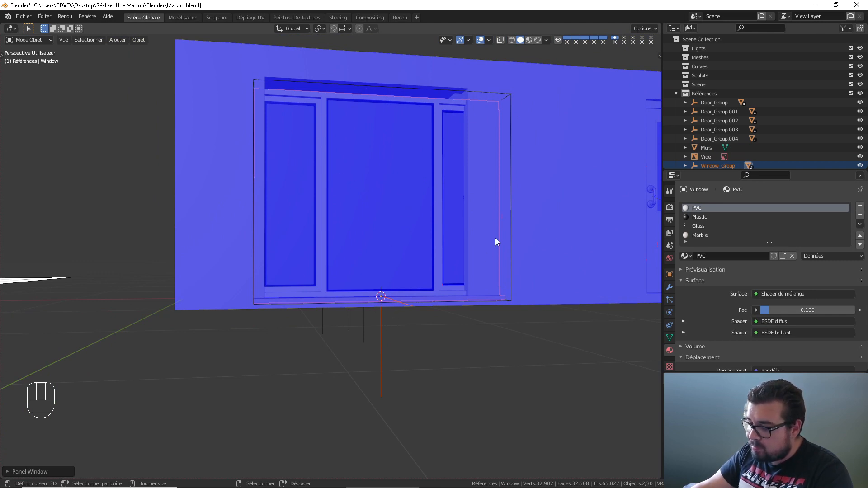
Show the Window Panel settings of the new window and apply the WINDOW 200X200 preset
key(n)
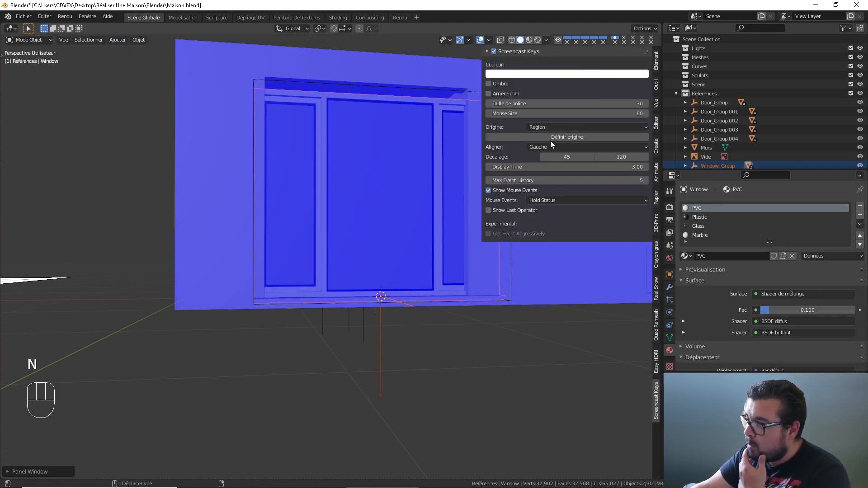
click(656, 126)
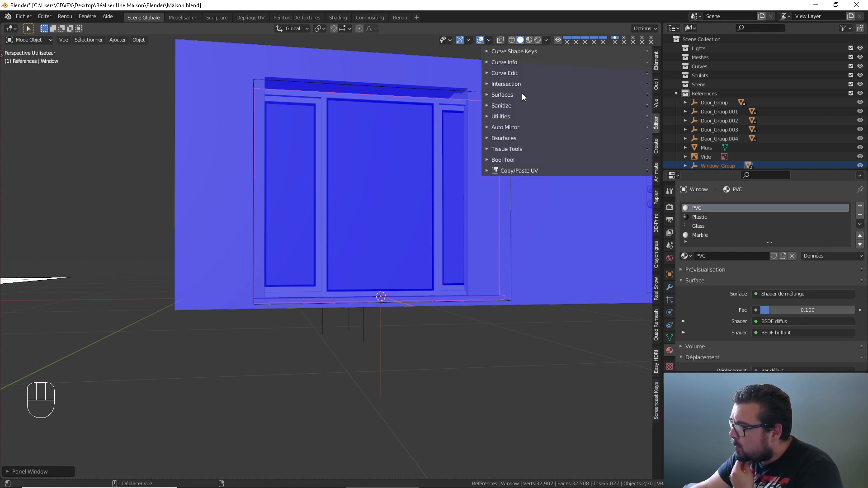
click(656, 141)
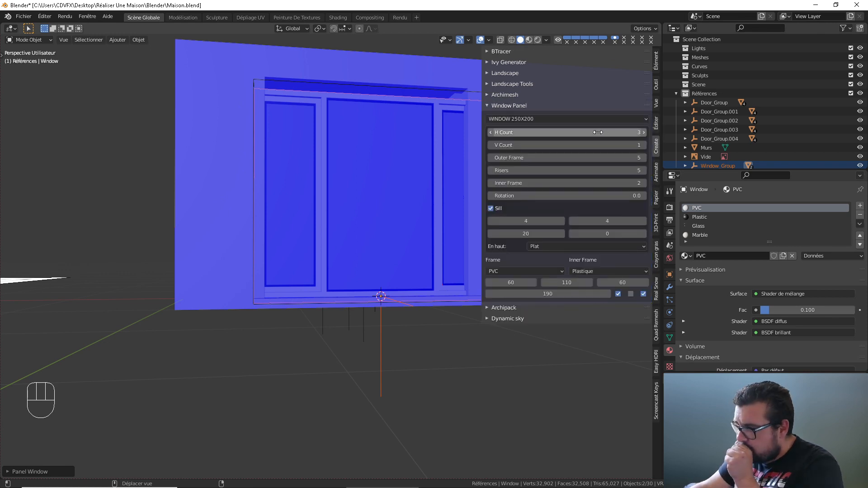
click(579, 119)
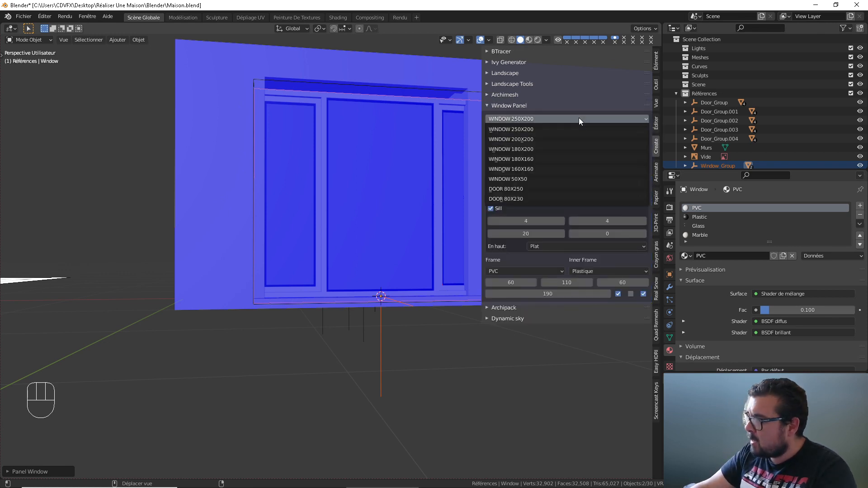
click(531, 139)
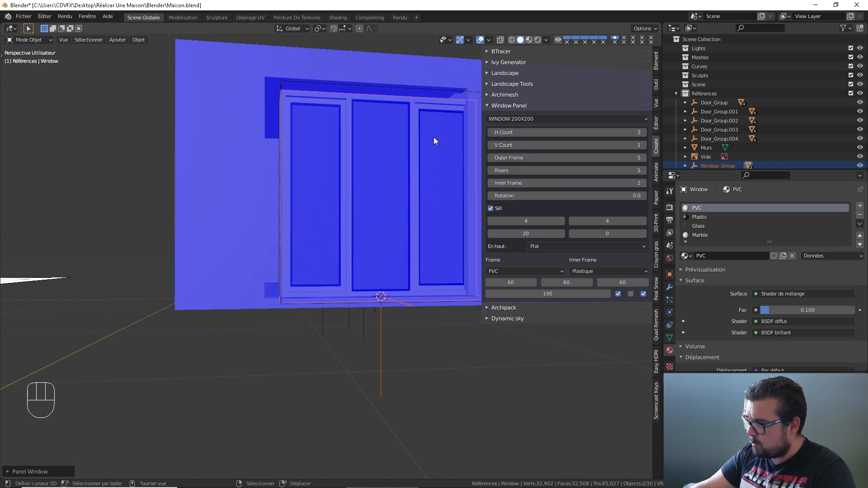
middle_drag(433, 137, 428, 151)
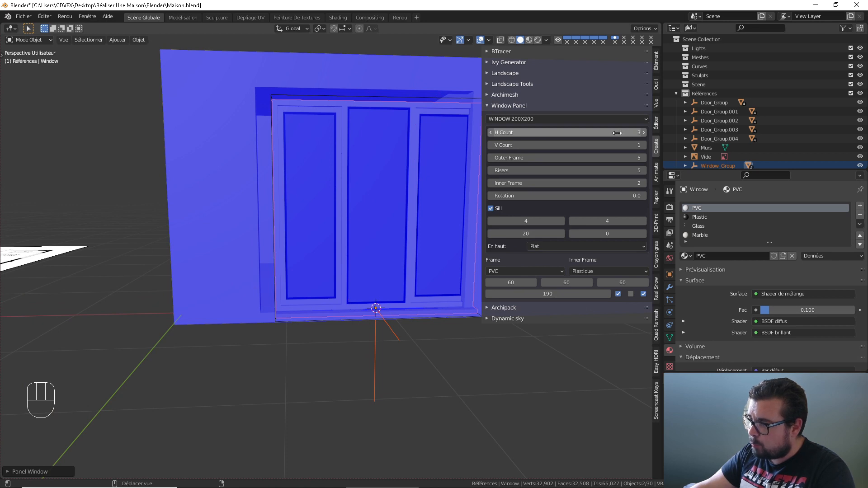
Try a V Count of 2 on the panel window and restore it to 1
click(645, 145)
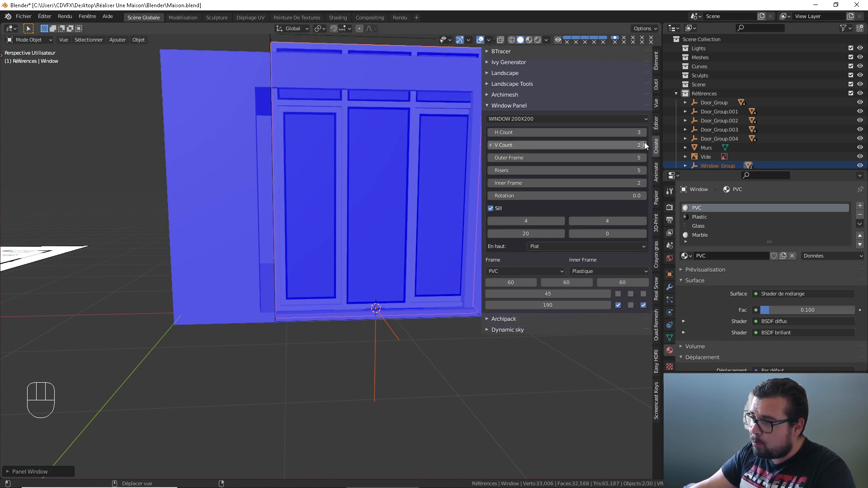
click(491, 145)
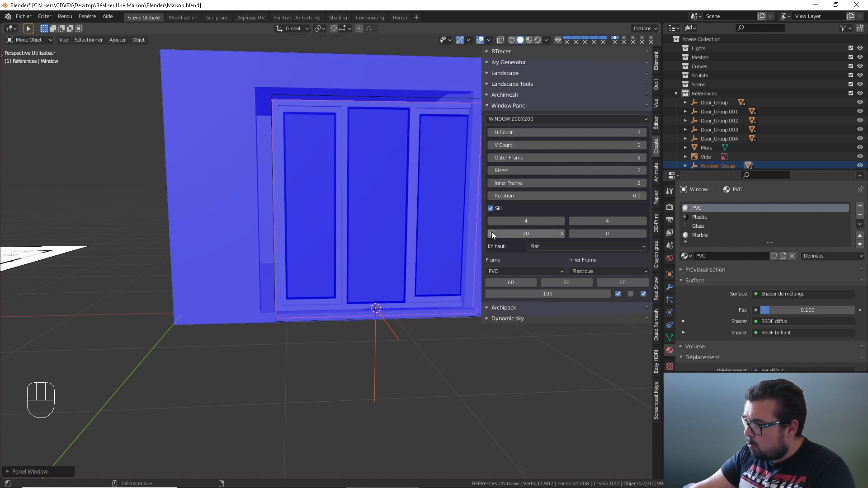
shift+middle_drag(327, 181, 369, 181)
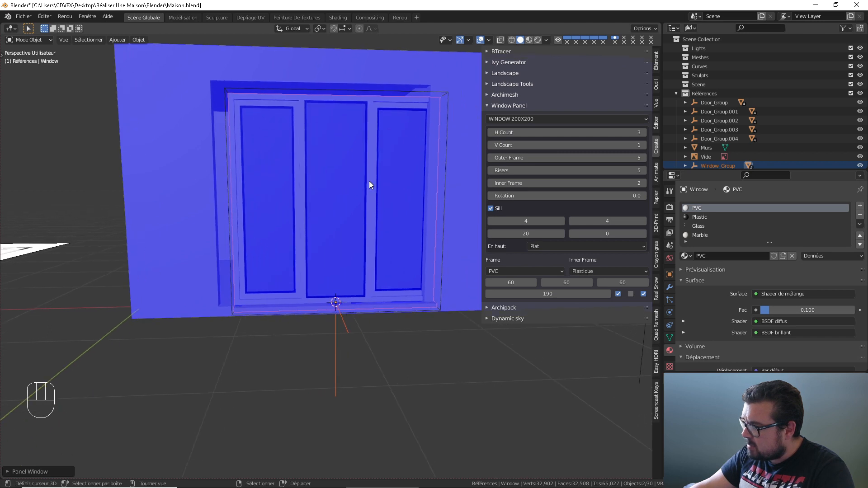
Move the window along X to the opening's edge near the house corner and scale it along Z by about 1.05
key(g)
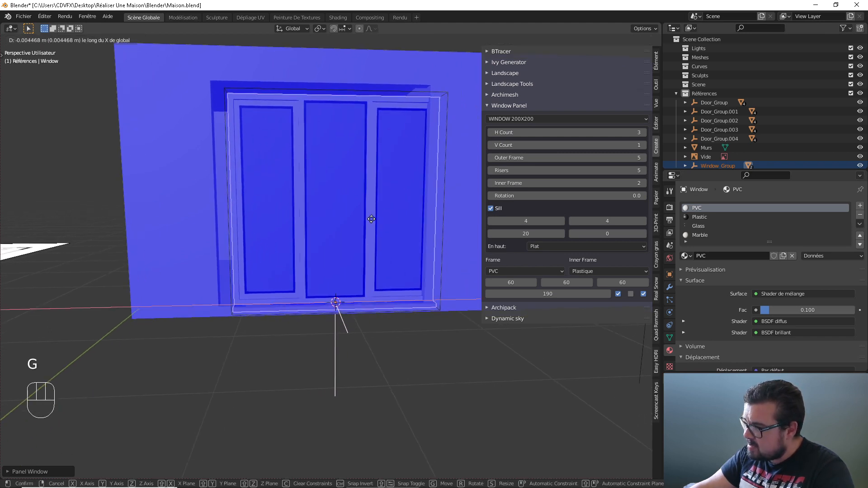
click(347, 220)
middle_drag(351, 186, 359, 205)
key(s)
key(z)
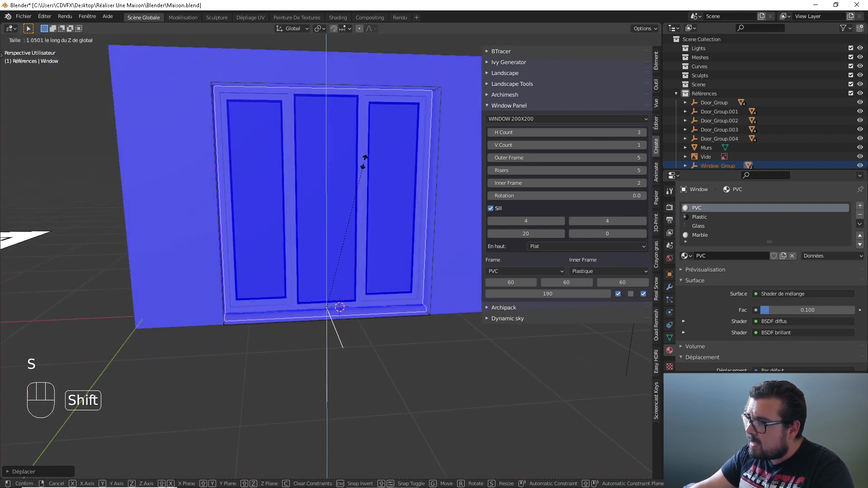
click(365, 158)
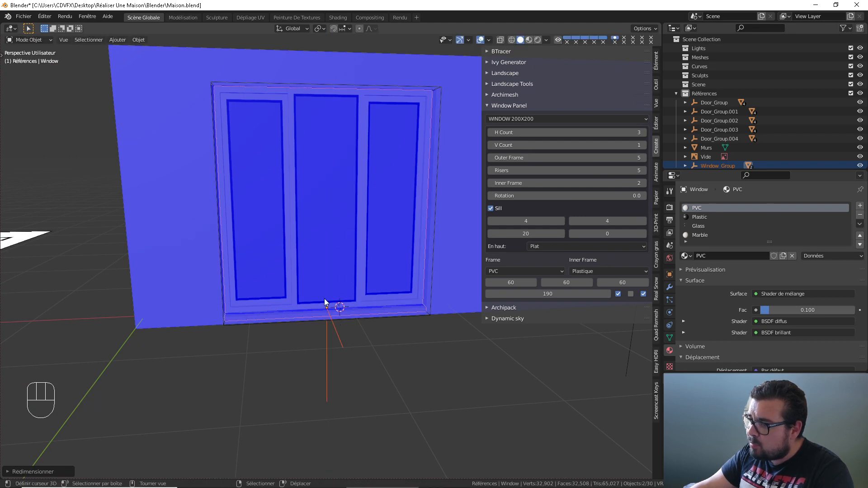
Display the bedroom window in wireframe from the front orthographic view
middle_drag(324, 298, 347, 295)
scroll(348, 334, up, 1)
scroll(346, 295, up, 1)
key(KP_1)
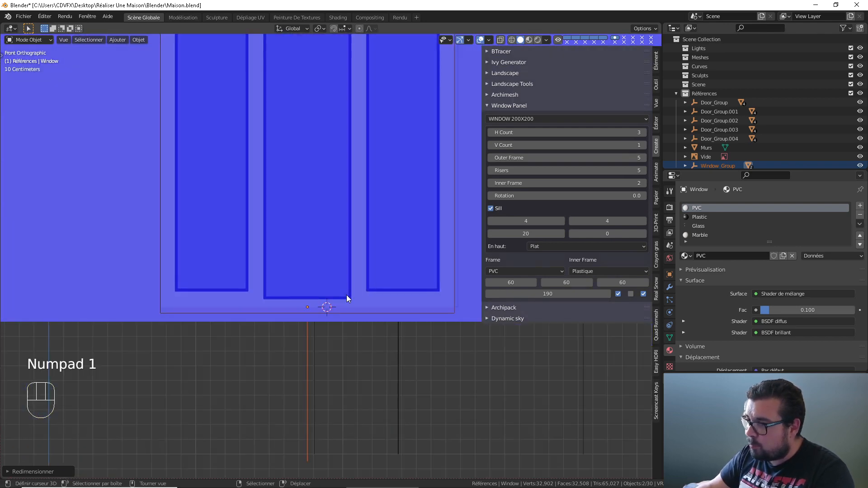
shift+middle_drag(316, 186, 335, 232)
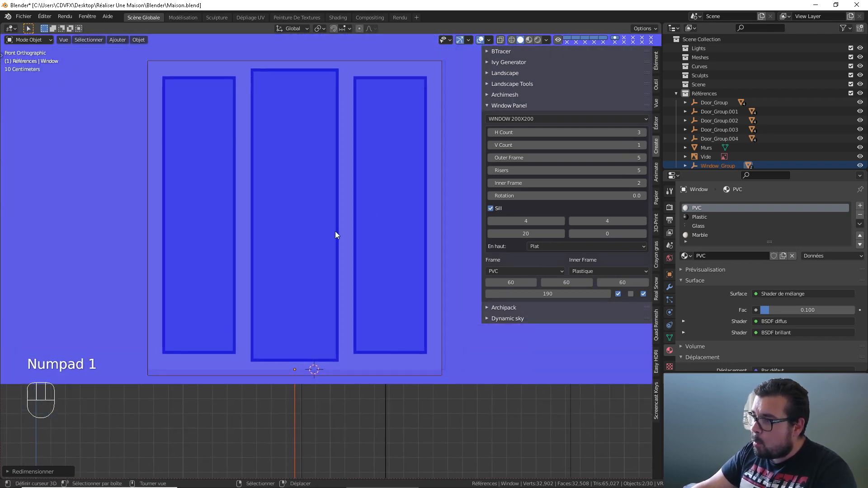
click(511, 40)
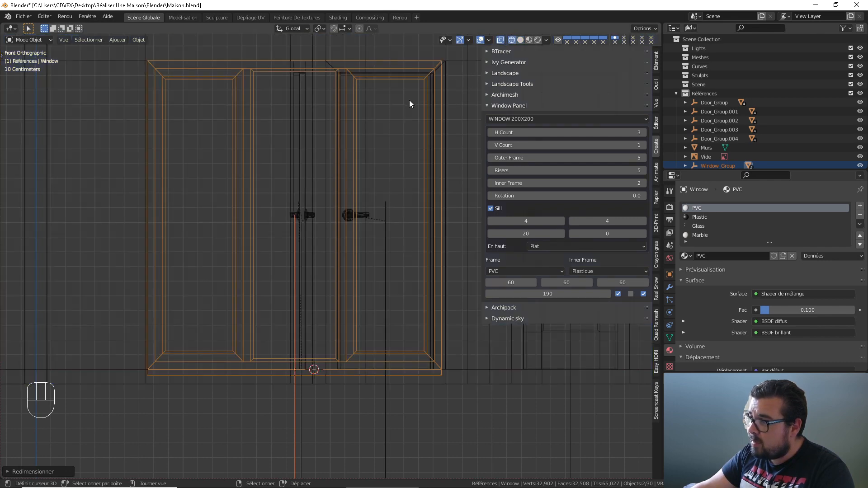
Fine-tune the window's height to the upper edge of the opening with a Z scale of about 0.9999
shift+middle_drag(408, 99, 355, 216)
scroll(378, 210, up, 2)
shift+middle_drag(389, 176, 332, 248)
scroll(385, 217, up, 4)
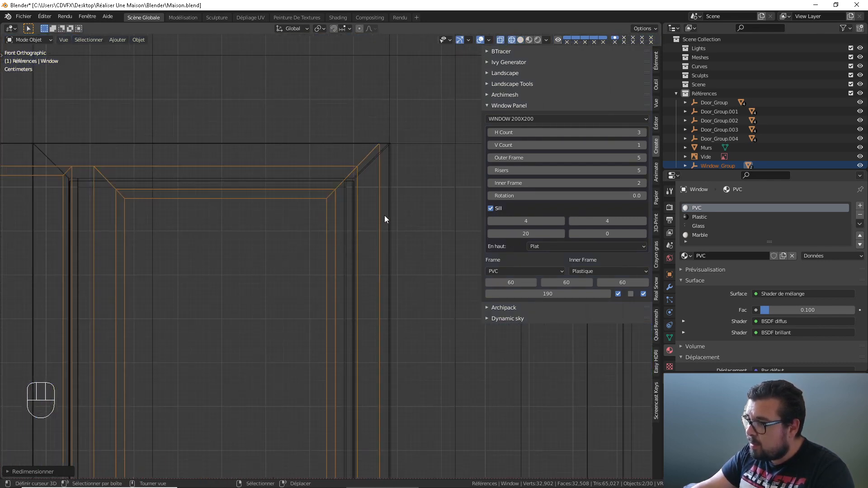
shift+middle_drag(400, 175, 366, 233)
scroll(380, 240, up, 2)
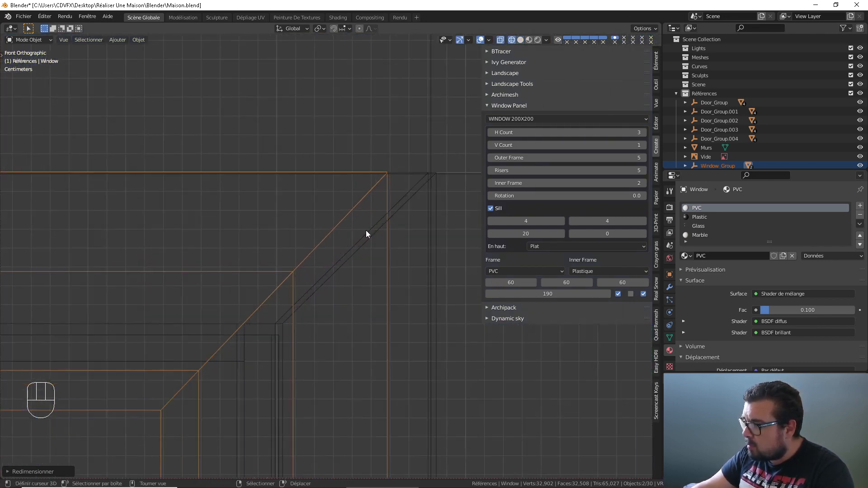
key(s)
key(z)
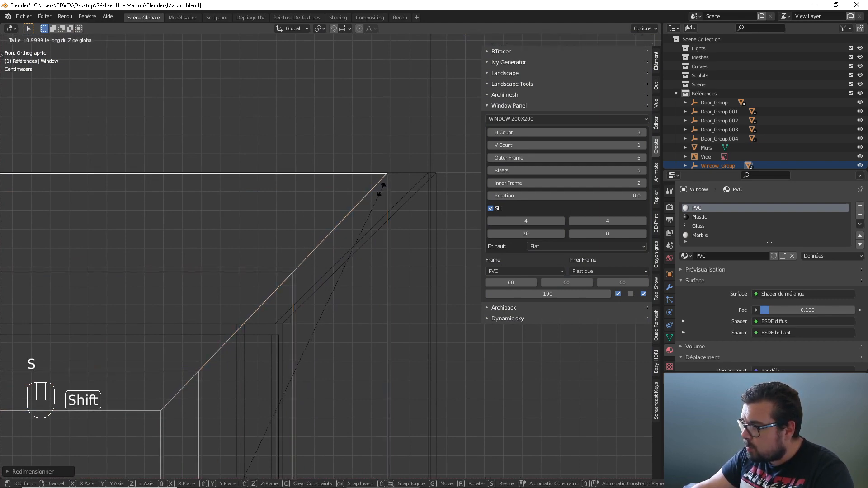
click(380, 191)
Widen the bedroom window toward the opening's side edge with an X scale of about 1.02
scroll(379, 191, down, 11)
shift+middle_drag(363, 237, 401, 202)
key(s)
key(x)
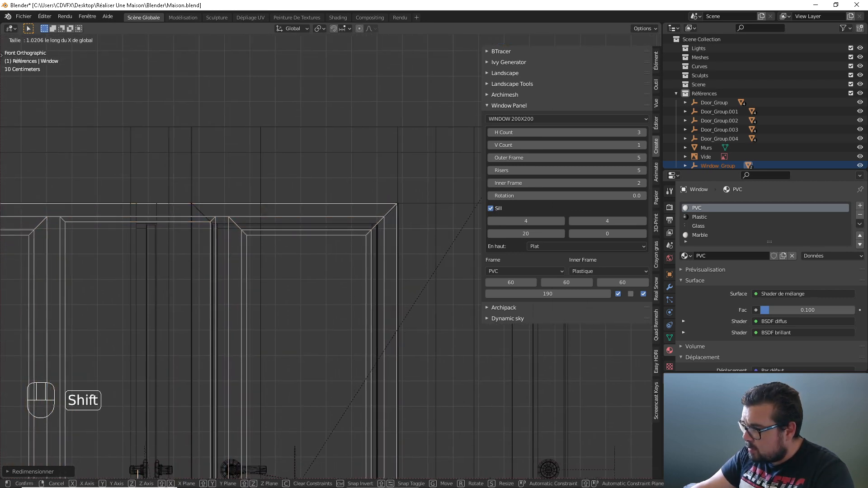
click(248, 215)
Fit the window's opposite upper corner to the opening with an X scale of about 1.002 and an X move of about 0.0009 m
shift+middle_drag(249, 214, 424, 207)
shift+middle_drag(282, 217, 341, 218)
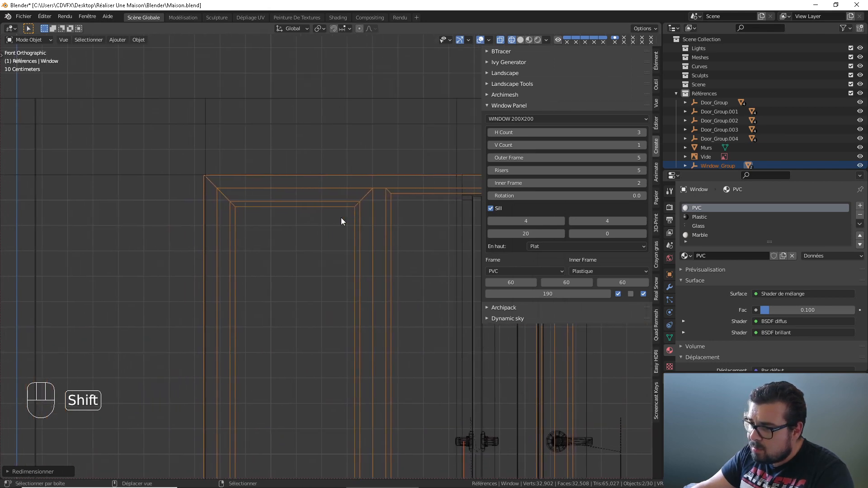
scroll(270, 222, up, 2)
key(s)
key(x)
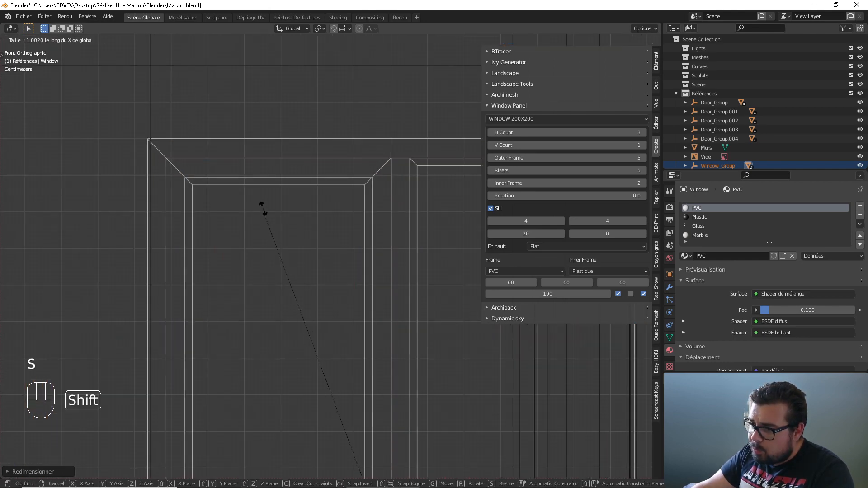
click(277, 255)
key(g)
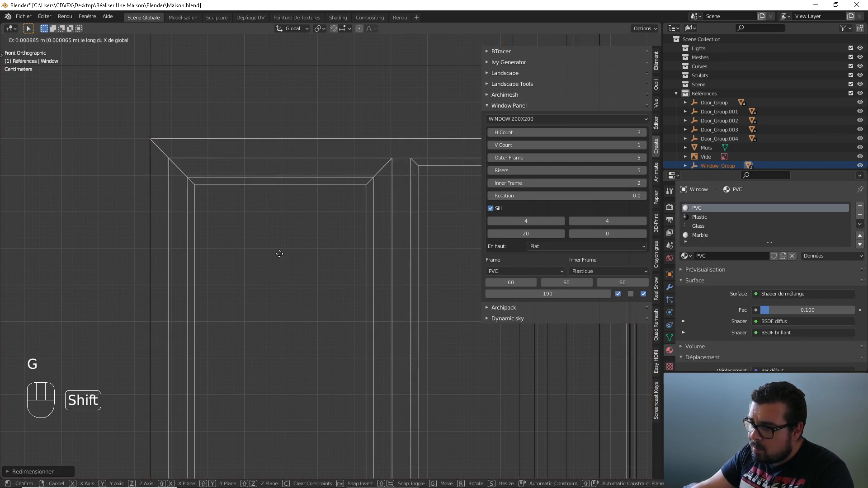
click(280, 254)
Fine-tune the window's upper corner on the other side of the opening with a slight move and scale along X
scroll(348, 278, down, 2)
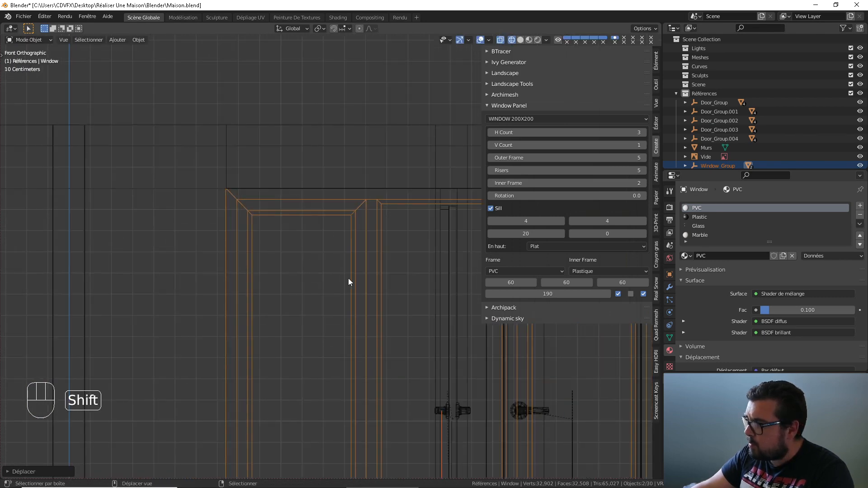
shift+middle_drag(348, 278, 90, 209)
shift+middle_drag(311, 195, 235, 250)
scroll(252, 251, up, 5)
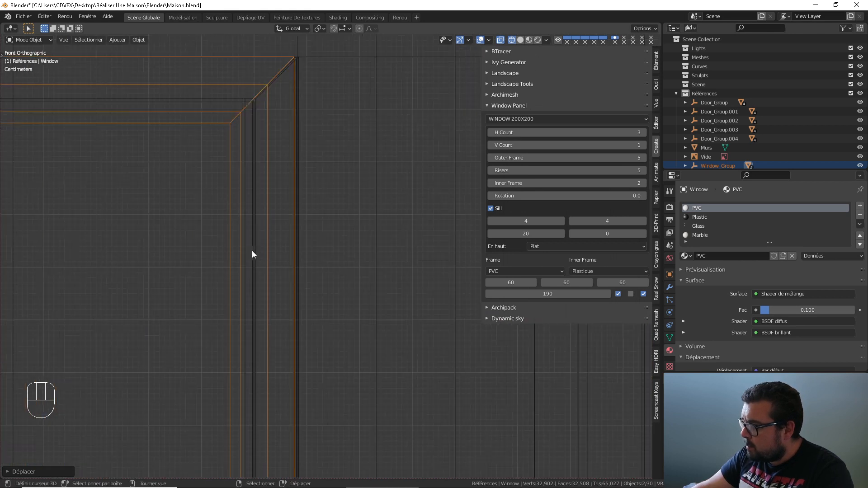
shift+middle_drag(297, 208, 300, 250)
key(g)
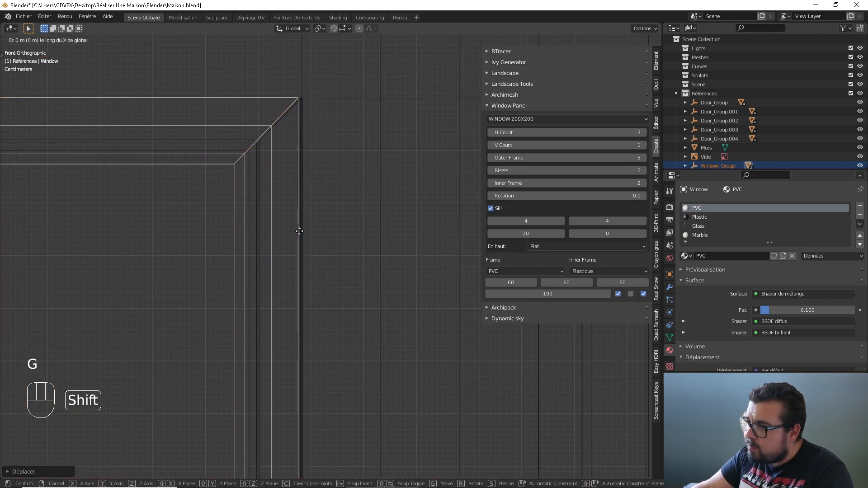
click(318, 234)
key(s)
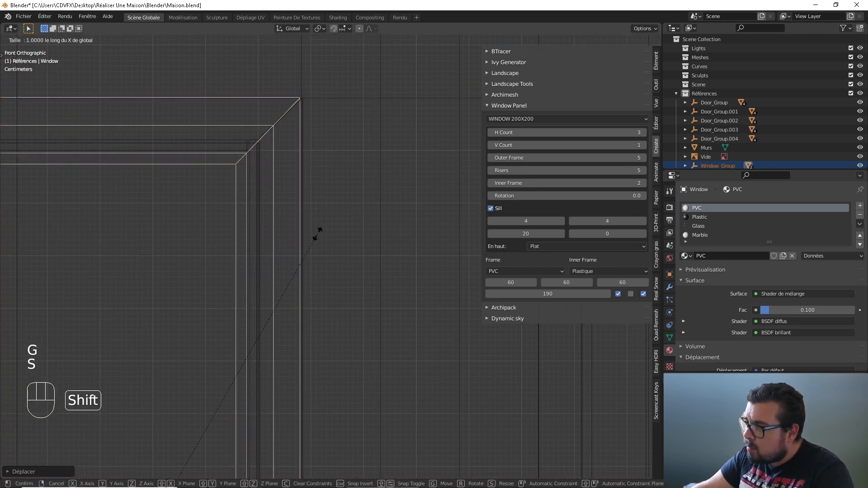
click(389, 237)
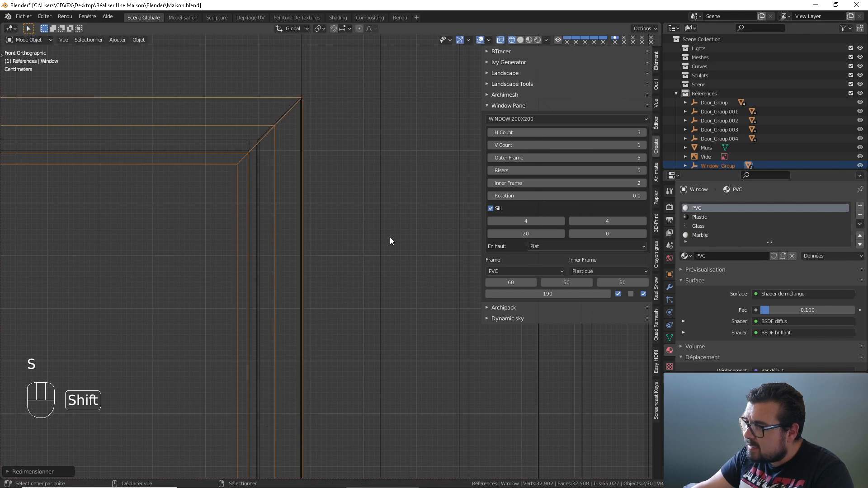
Display the house in solid shading with X-ray off and view the fitted bedroom window in perspective
scroll(285, 213, down, 3)
mouse_move(284, 213)
shift+middle_down()
mouse_move(199, 222)
mouse_move(278, 207)
shift+middle_up()
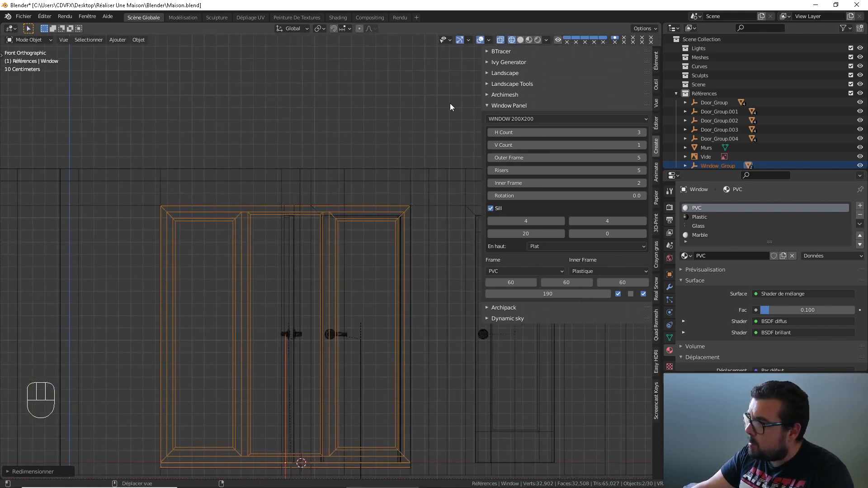
click(521, 39)
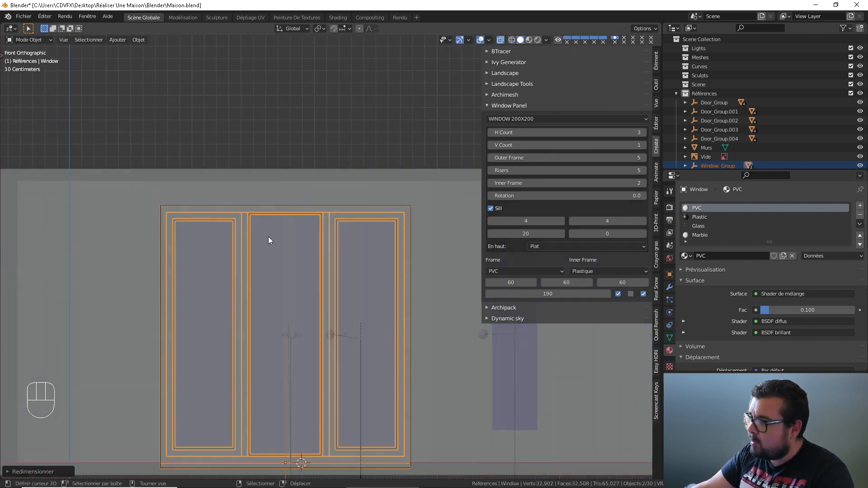
middle_drag(268, 237, 265, 256)
key(a)
click(267, 208)
mouse_move(267, 208)
middle_down()
mouse_move(216, 225)
mouse_move(264, 222)
middle_up()
click(501, 40)
scroll(260, 269, down, 4)
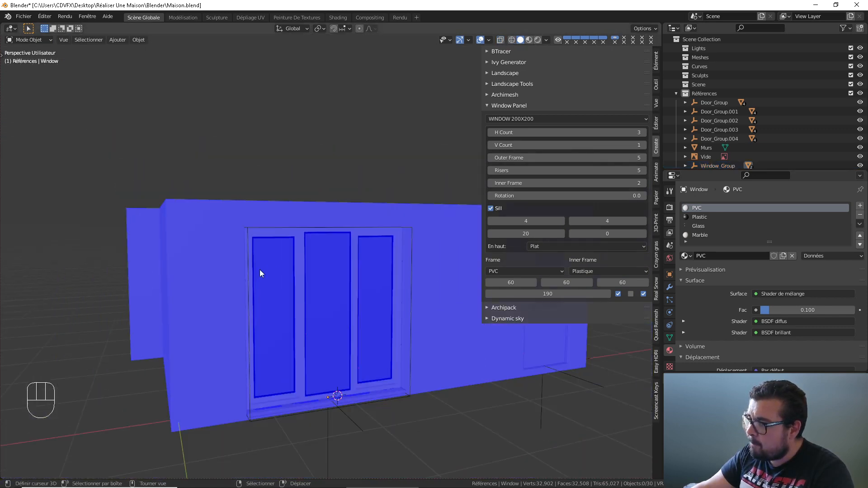
Examine the floor plan image for the positions of the remaining windows around the house
middle_drag(259, 270, 270, 274)
key(a)
click(288, 229)
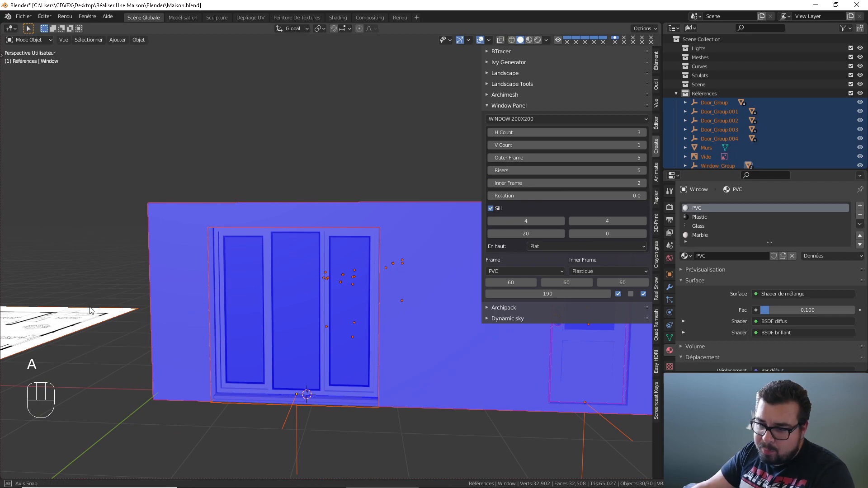
middle_drag(92, 311, 330, 250)
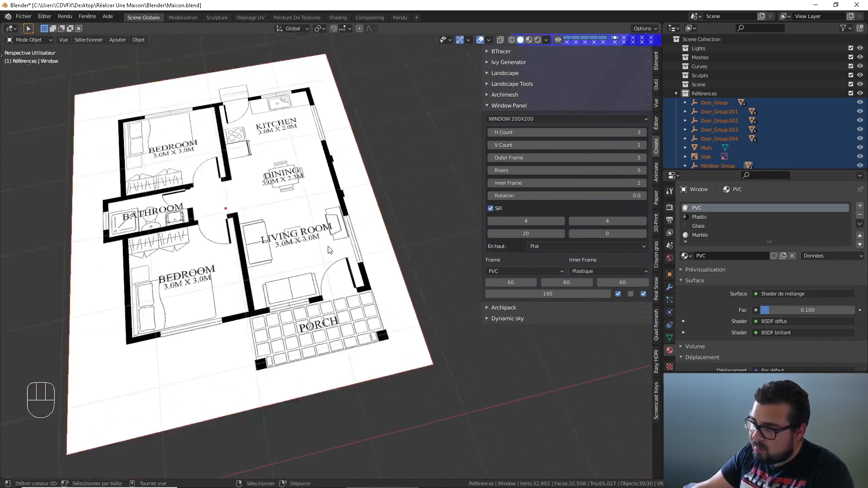
scroll(363, 267, up, 2)
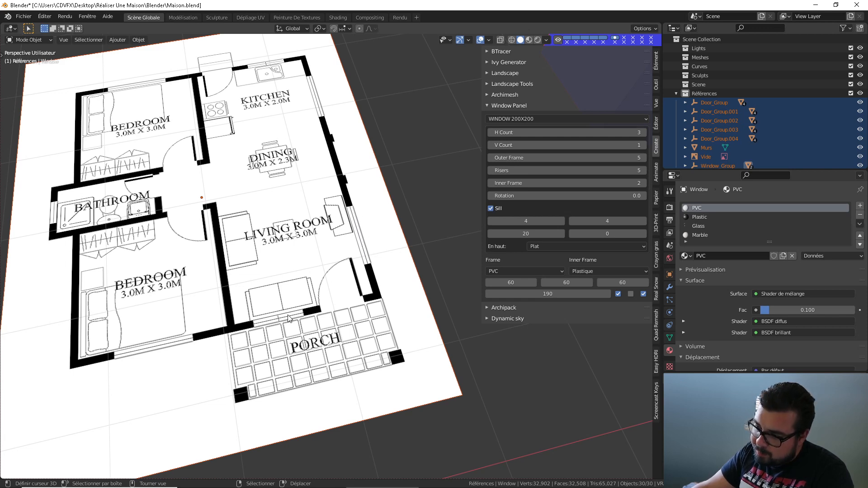
shift+middle_drag(318, 111, 319, 98)
scroll(311, 82, up, 2)
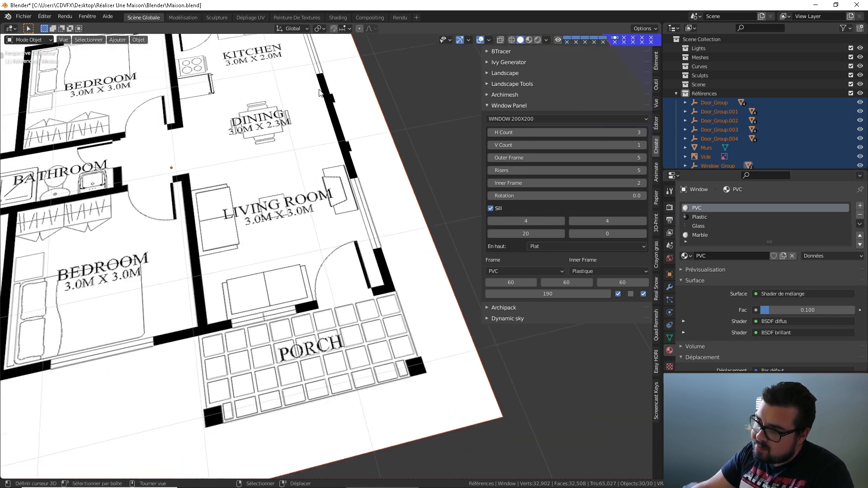
shift+middle_drag(113, 107, 135, 86)
scroll(225, 153, down, 4)
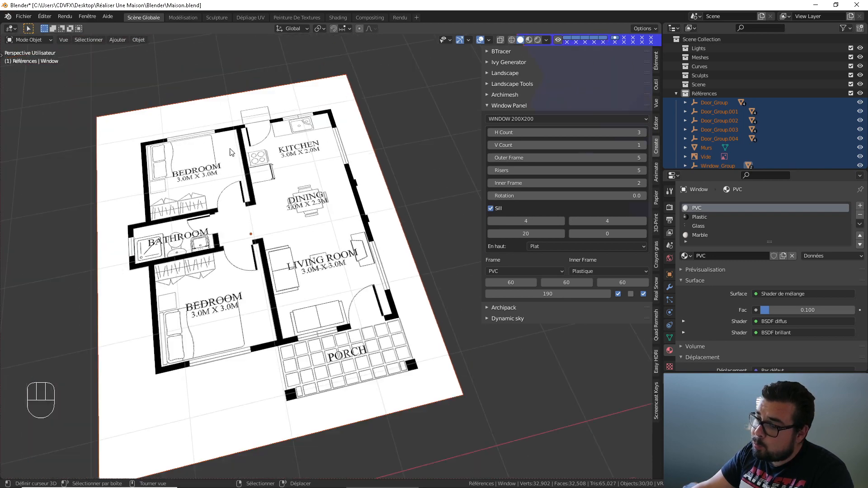
middle_drag(322, 184, 298, 169)
shift+middle_drag(298, 169, 226, 131)
middle_drag(235, 172, 280, 175)
Delete the five exterior faces of the Murs mesh that cover the second bedroom's window opening beside the door
right_click(251, 189)
key(Tab)
scroll(280, 174, down, 5)
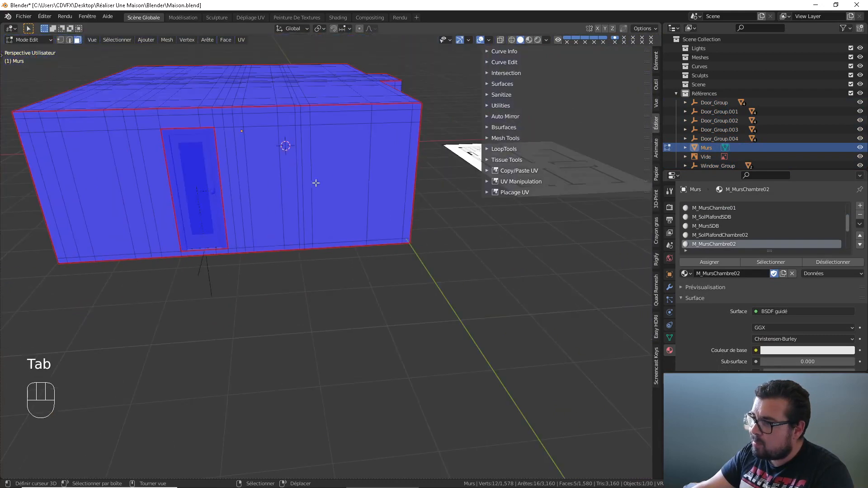
shift+click(305, 169)
shift+click(293, 177)
shift+click(289, 181)
shift+click(270, 181)
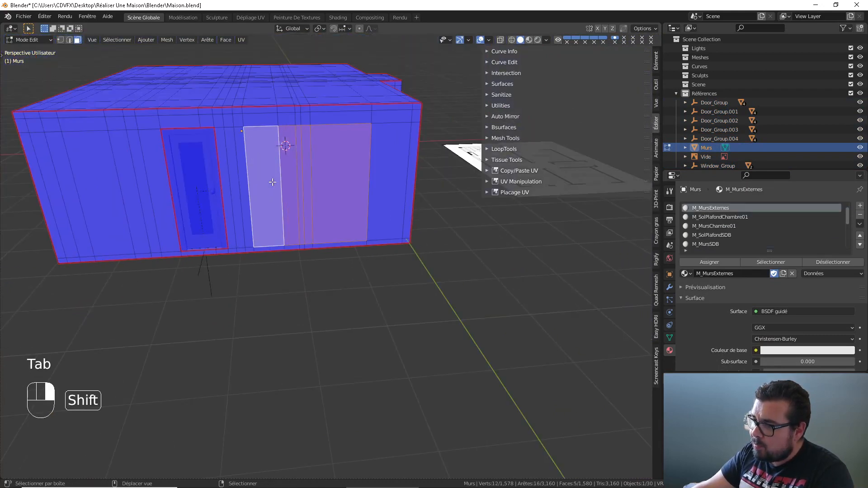
key(x)
click(340, 145)
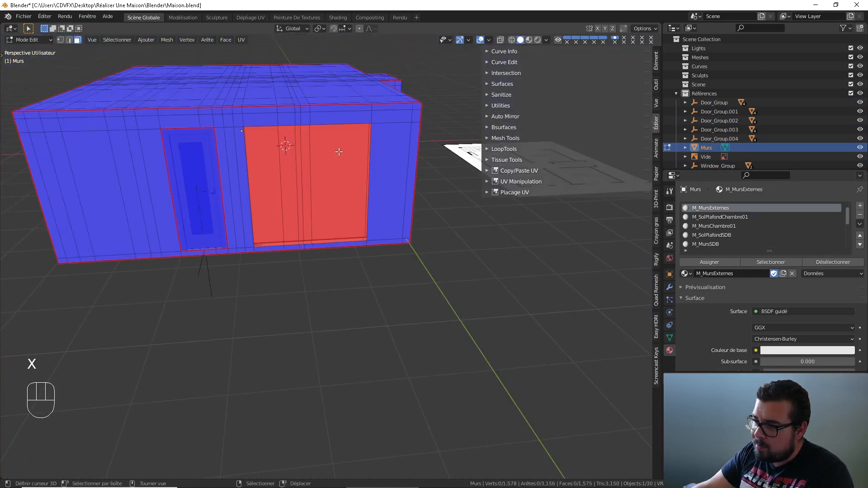
Delete the interior wall faces behind the second bedroom's window opening
shift+click(318, 165)
shift+click(298, 162)
shift+right_click(288, 166)
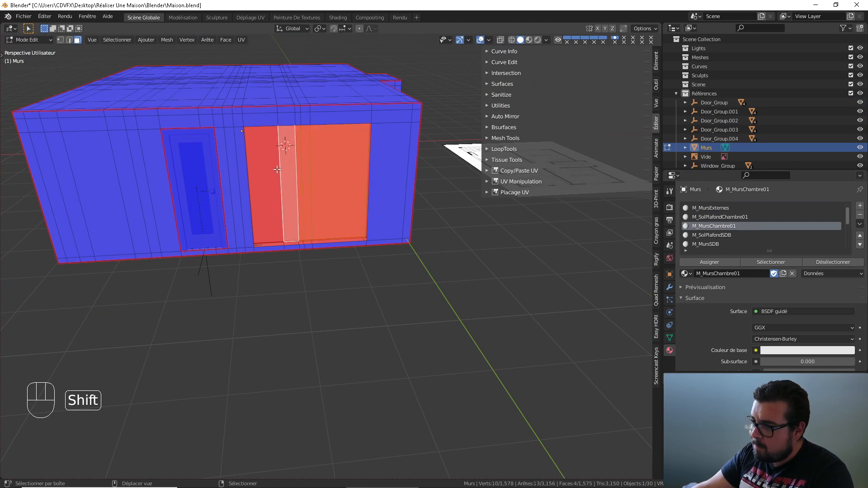
shift+right_click(271, 169)
key(x)
click(350, 140)
Fill the gaps in the wall thickness along the opening's sides and sill with new faces between the edges
middle_drag(316, 160, 301, 160)
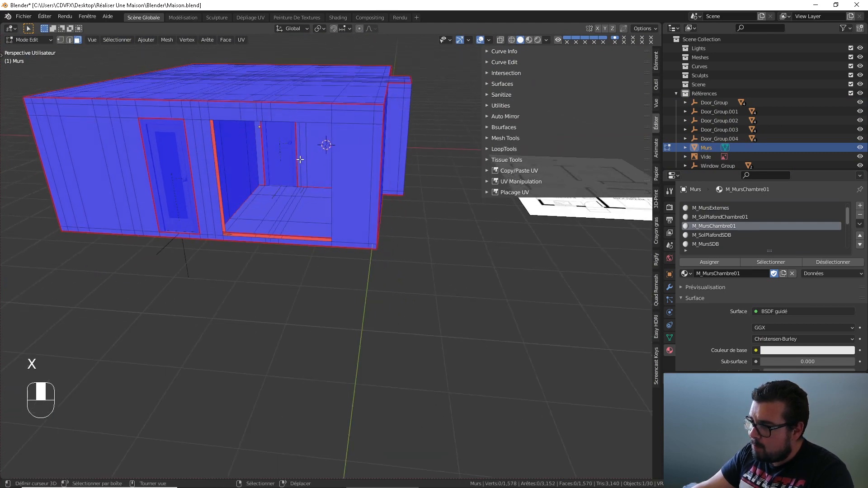
click(70, 40)
scroll(283, 196, up, 3)
shift+middle_drag(181, 166, 251, 156)
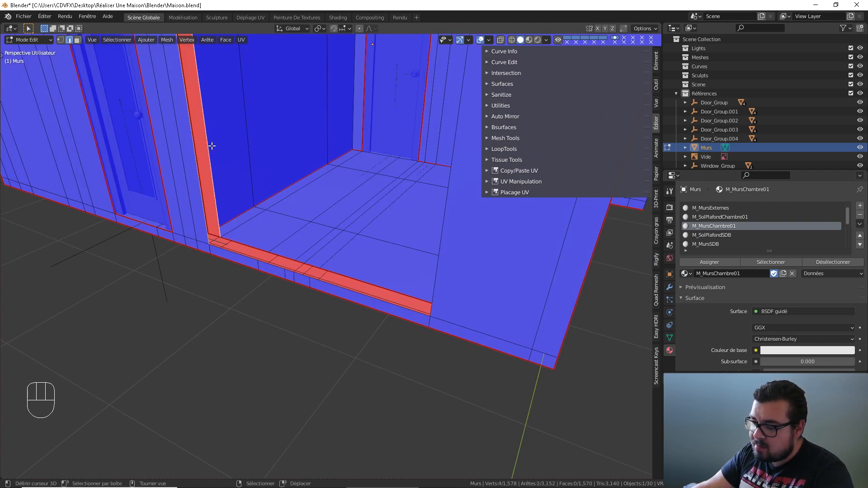
key(f)
right_click(215, 240)
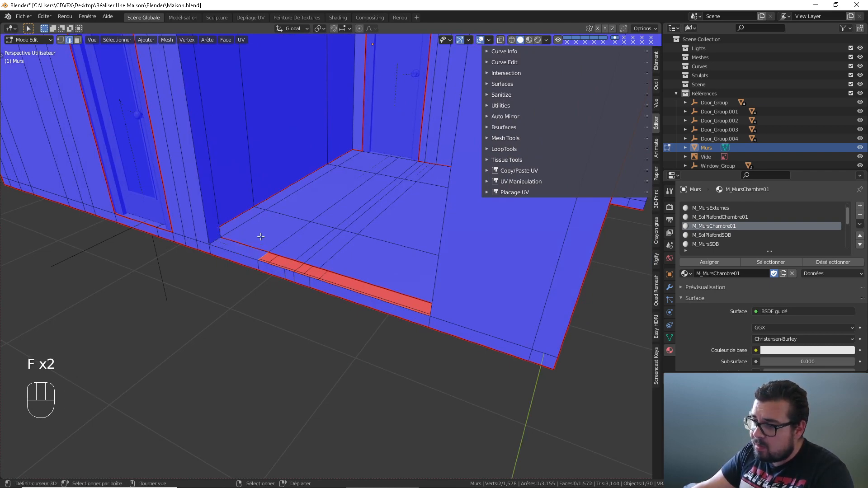
key(f)
key(f)
key(f)
key(f)
key(f)
key(f)
Fill the remaining gaps in the wall thickness along the opening's upper side and return to Object mode
middle_drag(351, 250, 235, 309)
key(f)
scroll(353, 258, up, 2)
key(f)
key(f)
key(f)
scroll(302, 273, up, 2)
key(Tab)
Duplicate the Window_Group with its whole hierarchy and place the copy outside the house
scroll(318, 295, down, 2)
scroll(318, 295, down, 2)
shift+middle_drag(312, 311, 396, 284)
middle_drag(396, 284, 352, 282)
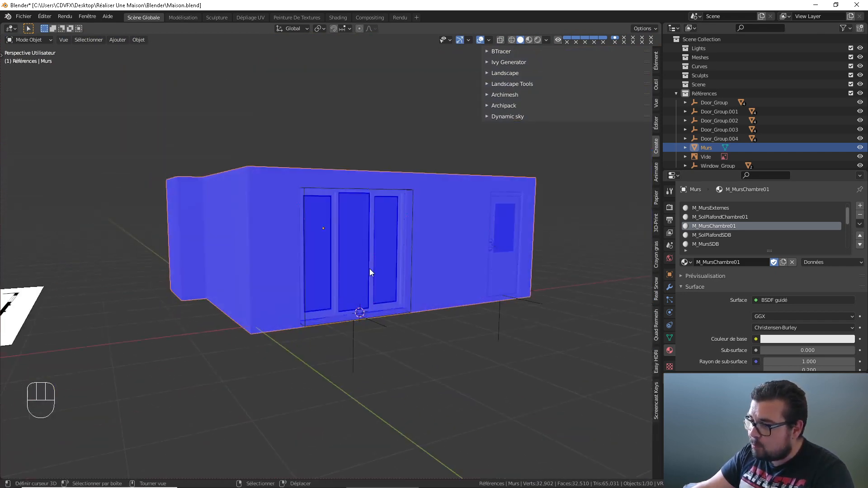
click(369, 242)
scroll(732, 139, down, 1)
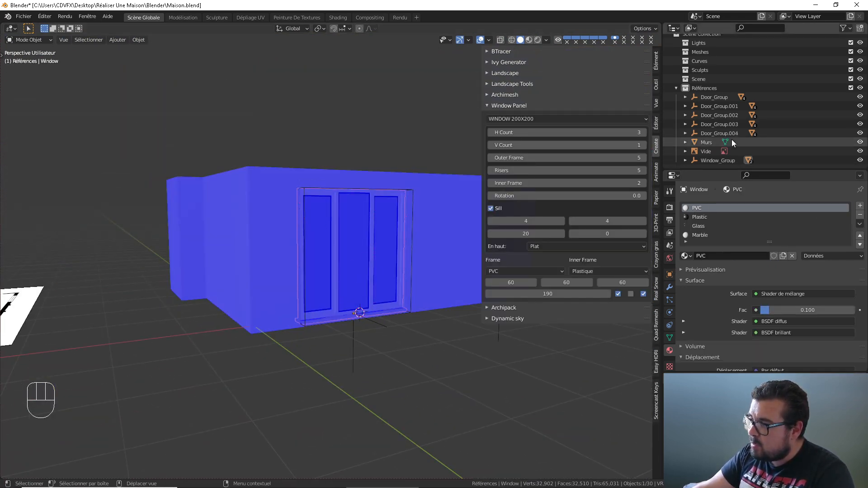
right_click(718, 163)
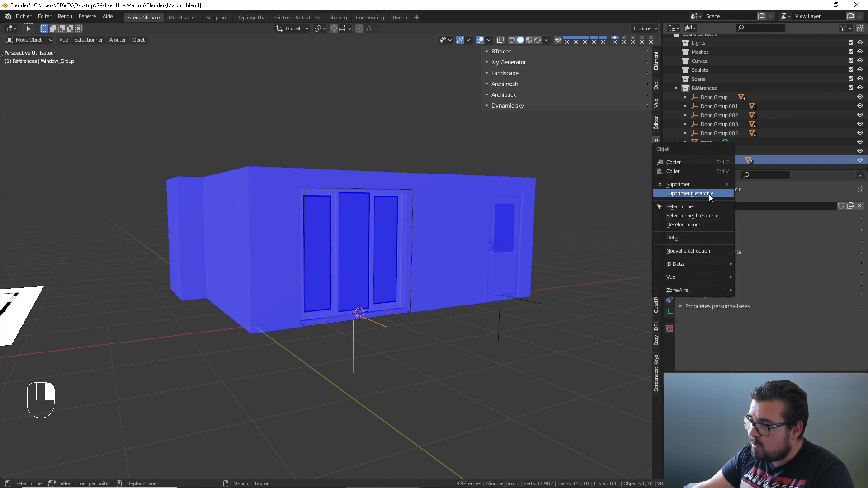
click(708, 215)
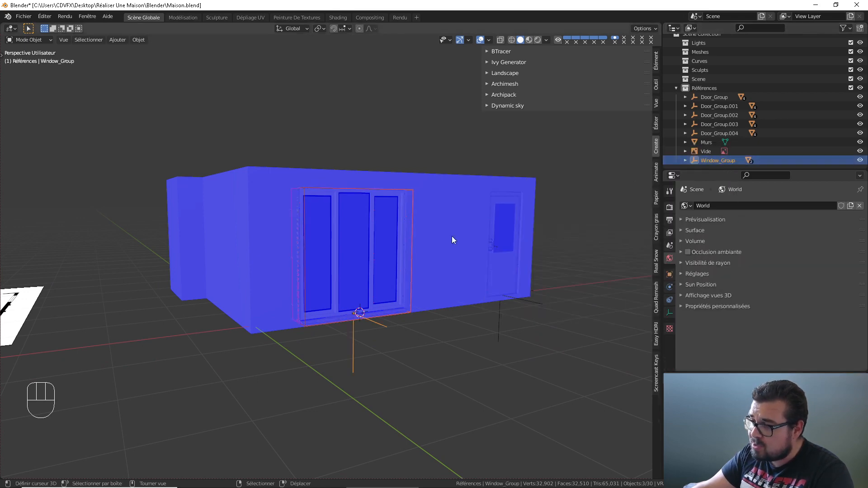
mouse_move(451, 226)
middle_down()
mouse_move(392, 216)
mouse_move(442, 235)
middle_up()
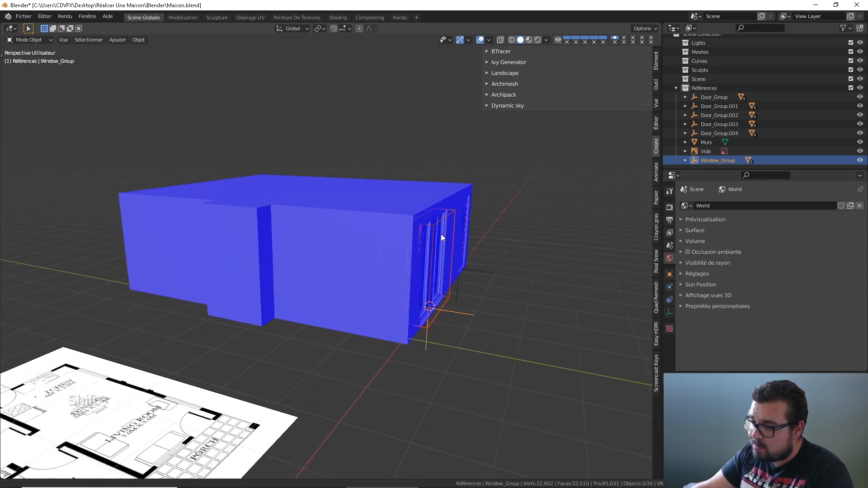
key(shift+d)
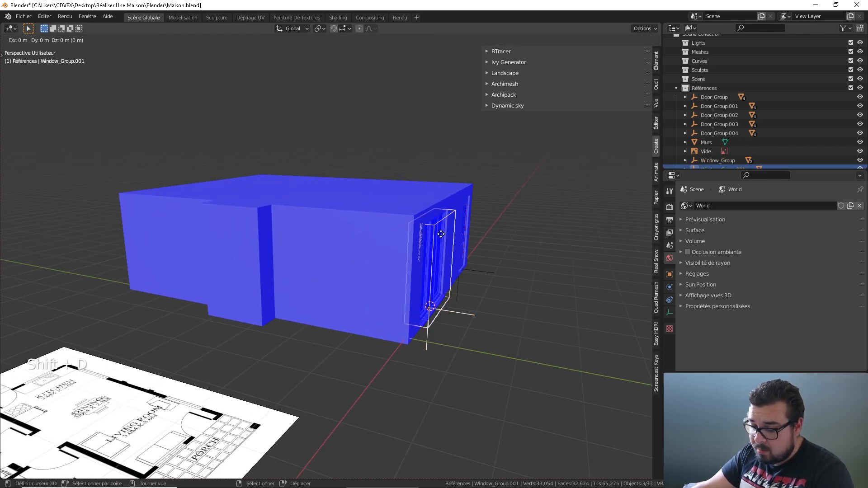
click(305, 302)
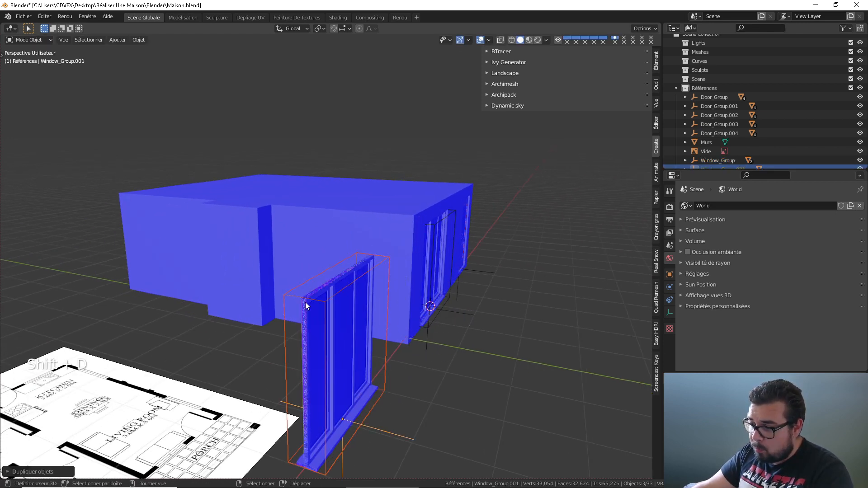
Snap the 3D cursor to the five sill faces of the second bedroom's window opening
middle_drag(236, 315, 367, 293)
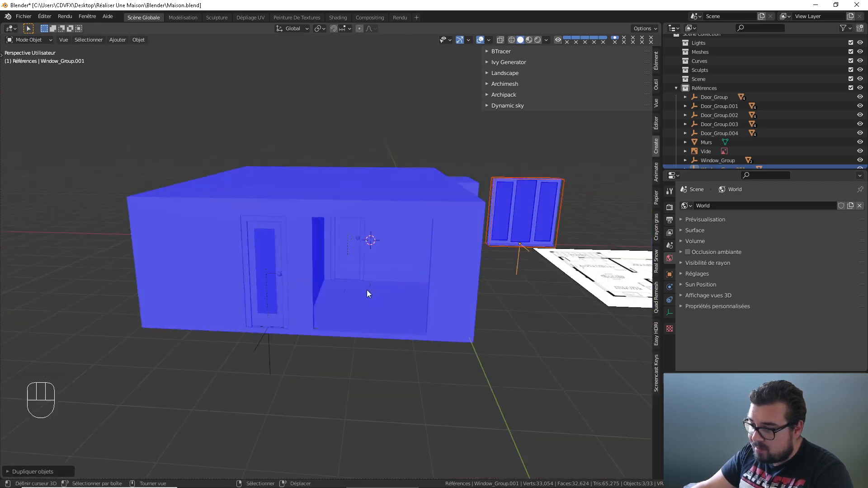
click(431, 329)
shift+middle_drag(444, 233, 355, 281)
key(Tab)
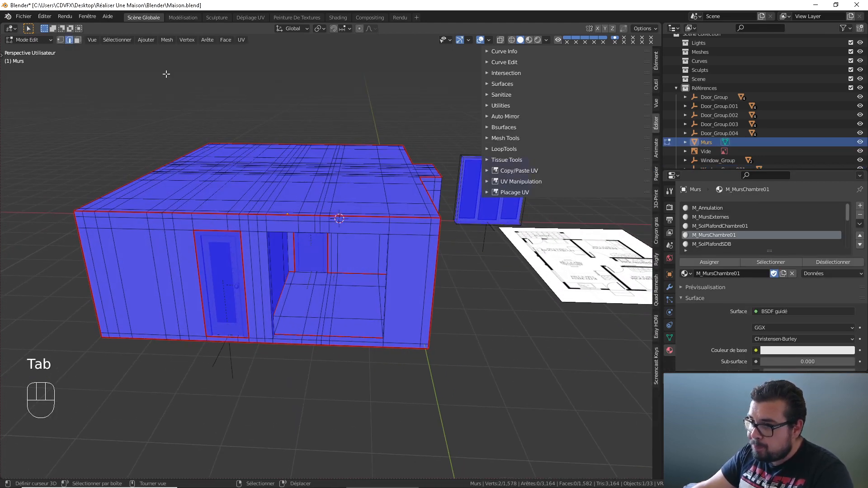
click(79, 39)
scroll(347, 285, up, 5)
shift+middle_drag(385, 407, 399, 341)
shift+click(410, 330)
shift+click(314, 325)
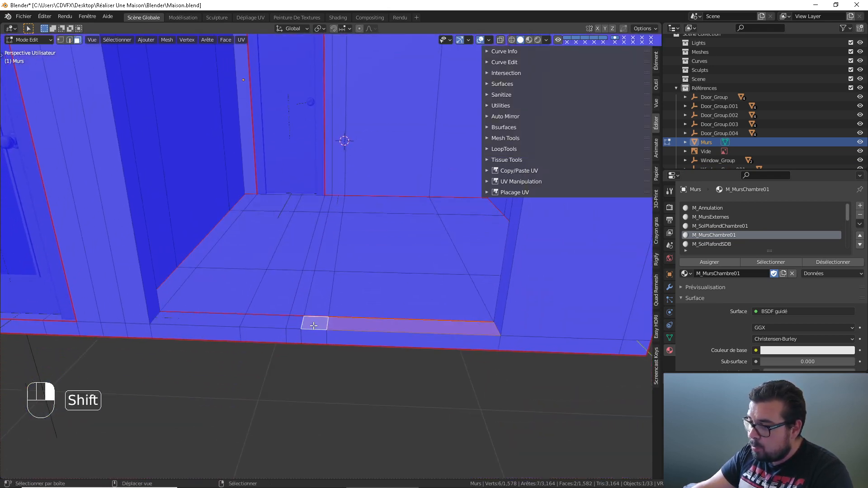
shift+right_click(269, 324)
shift+right_click(219, 324)
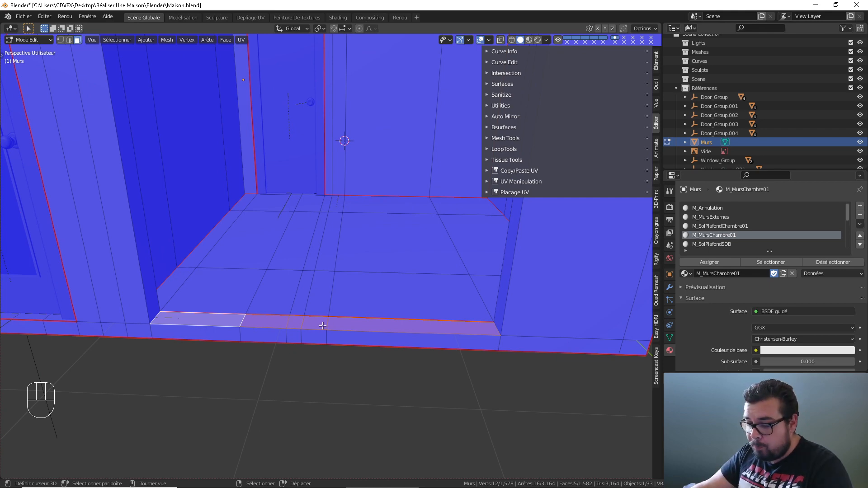
key(shift+s)
click(304, 321)
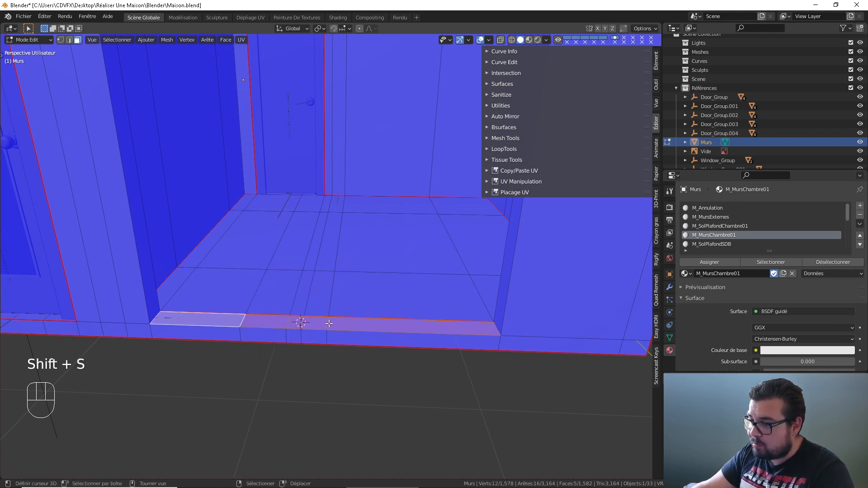
Return to Object mode and snap the duplicated Window_Group.001 onto the 3D cursor in the second bedroom's opening
key(Tab)
scroll(329, 324, down, 8)
middle_drag(400, 297, 368, 253)
shift+click(403, 225)
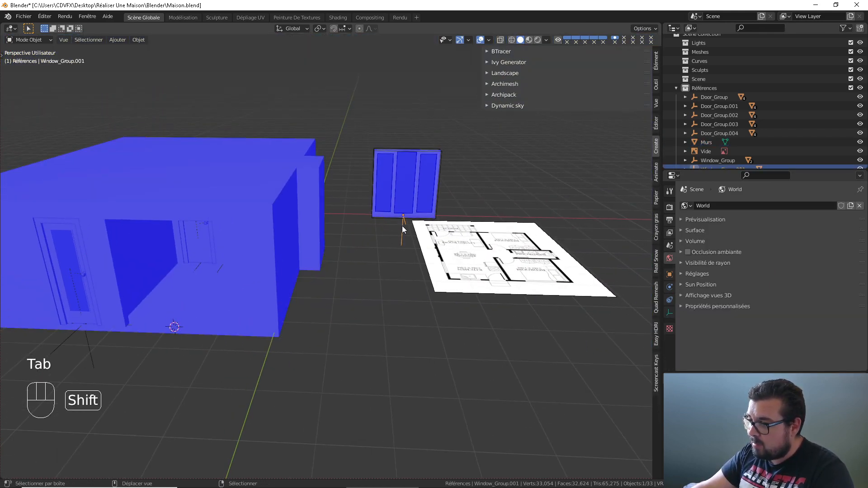
key(shift+s)
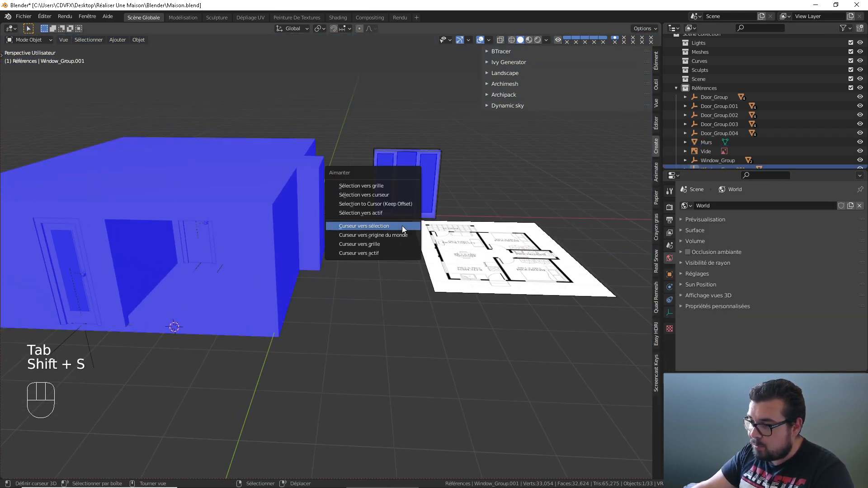
click(375, 194)
scroll(357, 224, up, 3)
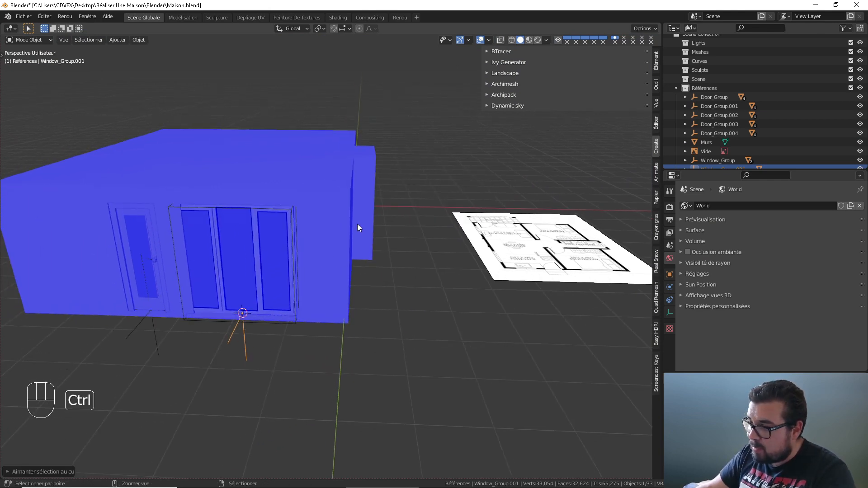
In a wireframe back view, move Window_Group.001 about 0.1 m along X to fit it in the opening
key(ctrl+KP_1)
scroll(335, 230, up, 3)
mouse_move(336, 229)
shift+middle_down()
mouse_move(305, 230)
mouse_move(351, 267)
shift+middle_up()
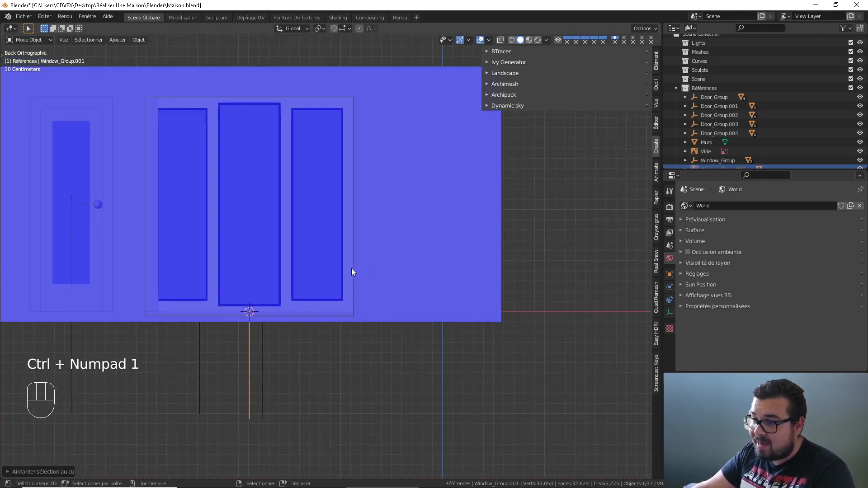
scroll(351, 267, up, 2)
click(511, 40)
shift+middle_drag(295, 144, 344, 194)
key(g)
key(x)
key(shift)
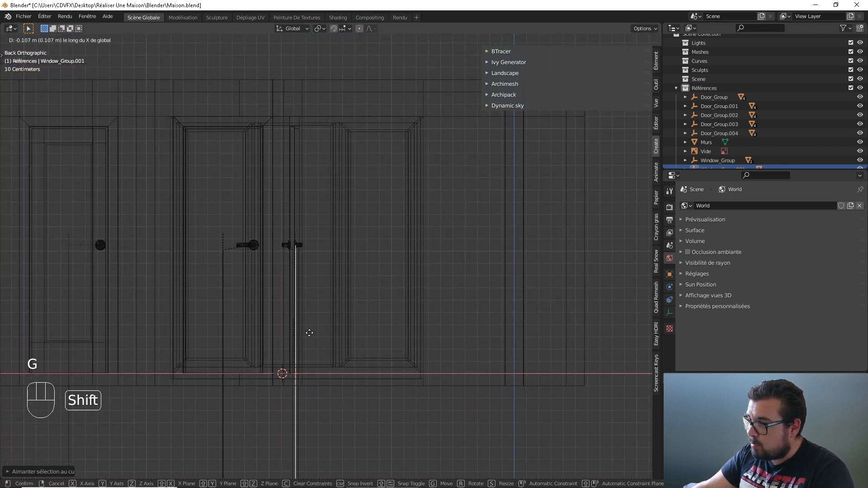
click(332, 335)
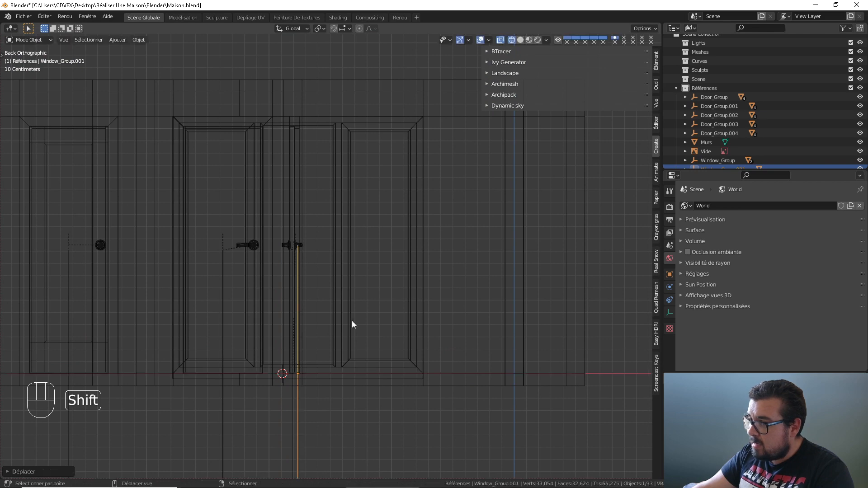
Fine-tune Window_Group.001 along X so its frame corner meets the opening's corner, and restore solid shading
scroll(357, 314, up, 6)
scroll(346, 283, up, 4)
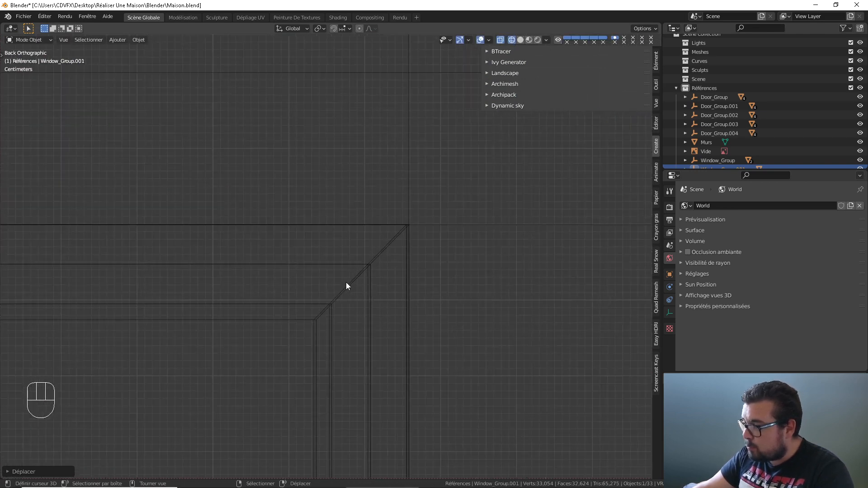
key(g)
key(shift)
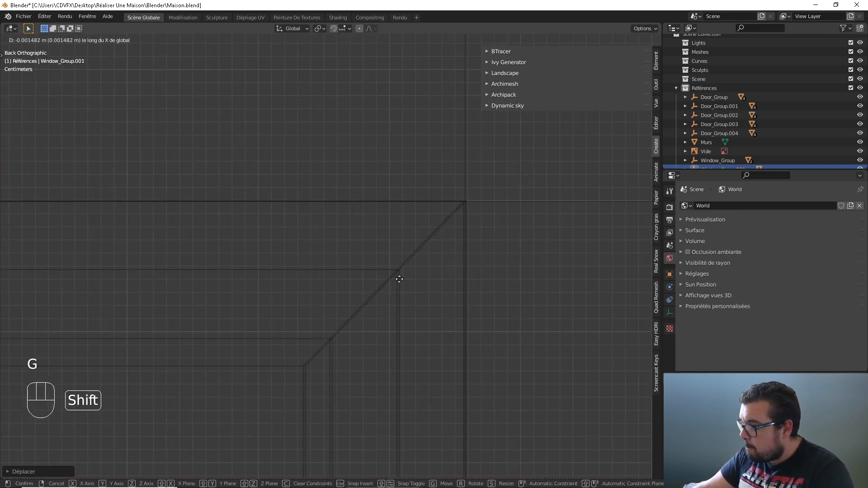
click(417, 280)
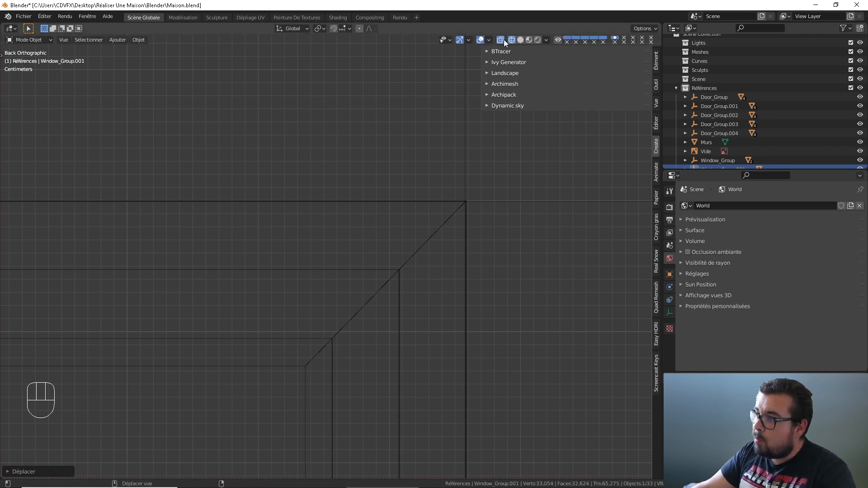
click(520, 40)
Open the Murs walls in Edit mode and compare the long side wall with the floor plan to locate the next opening
mouse_move(381, 159)
middle_down()
mouse_move(373, 180)
mouse_move(318, 202)
mouse_move(368, 213)
mouse_move(339, 209)
mouse_move(424, 201)
mouse_move(316, 208)
mouse_move(467, 231)
mouse_move(421, 283)
middle_up()
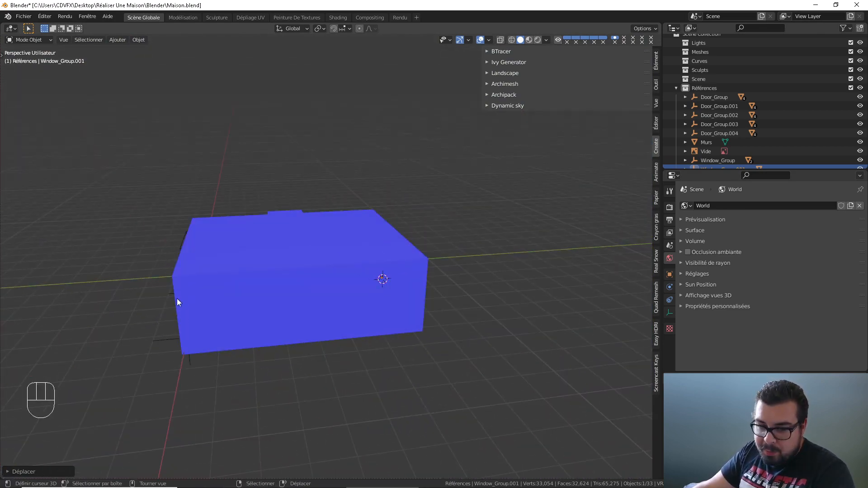
shift+middle_drag(177, 302, 310, 384)
scroll(335, 336, up, 4)
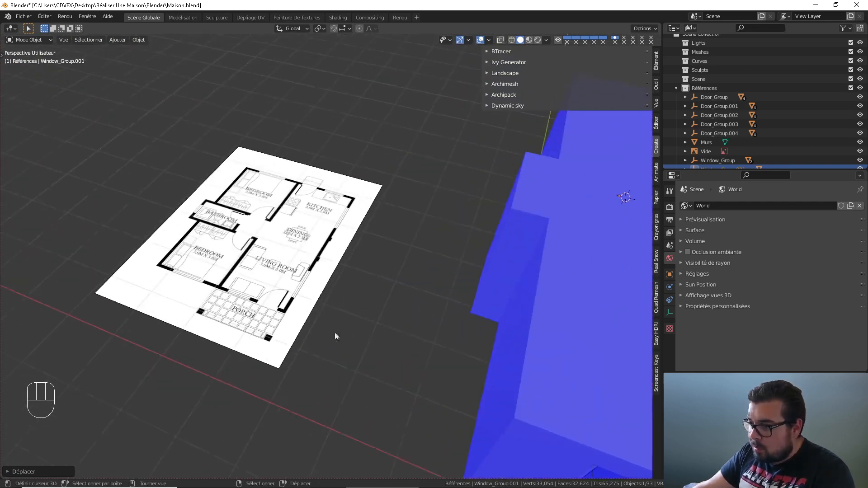
middle_drag(479, 316, 392, 338)
scroll(446, 242, down, 5)
click(450, 354)
key(Tab)
shift+middle_drag(455, 358, 372, 283)
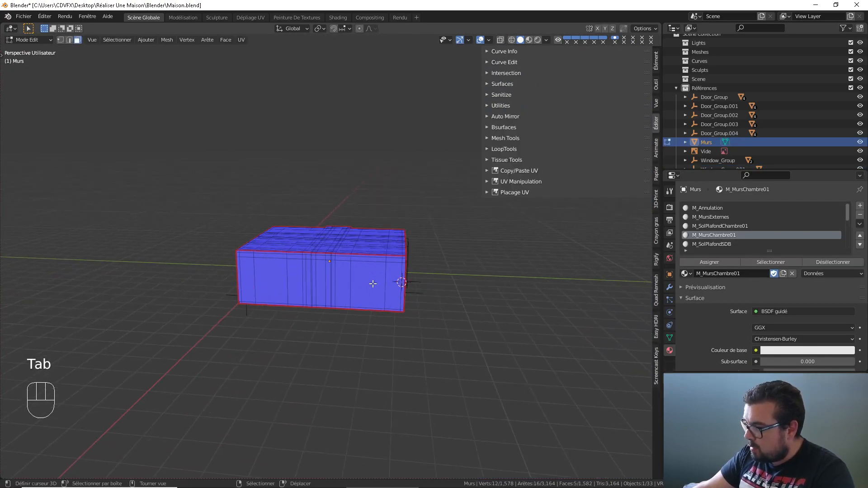
scroll(373, 287, up, 5)
shift+middle_drag(452, 300, 308, 225)
scroll(426, 248, down, 1)
scroll(308, 225, up, 1)
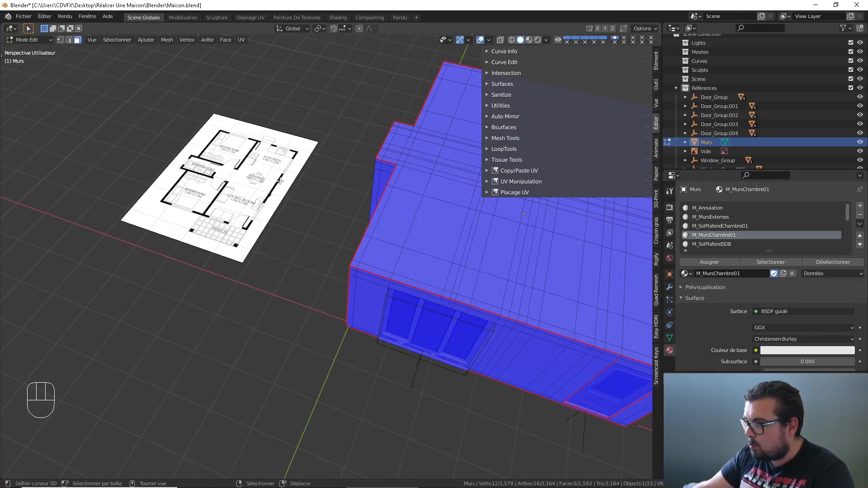
shift+middle_drag(412, 188, 312, 178)
Delete the two exterior wall faces at the window location on the living area's long side wall
click(432, 271)
shift+click(362, 267)
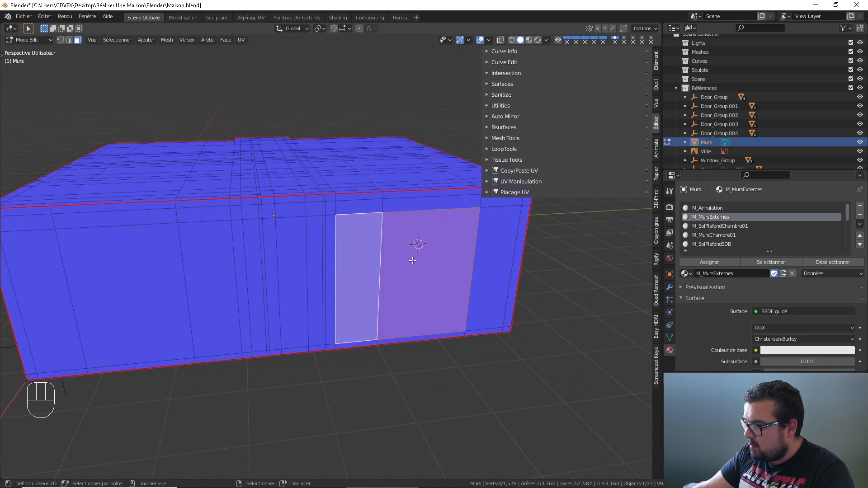
middle_drag(362, 267, 414, 239)
key(x)
click(476, 206)
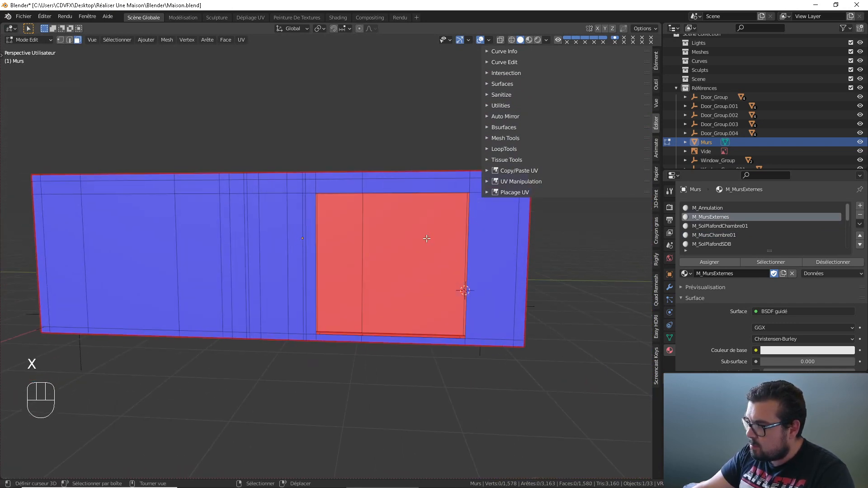
Delete the two interior wall faces behind the living area's new window opening
click(427, 240)
shift+click(349, 239)
key(x)
click(412, 207)
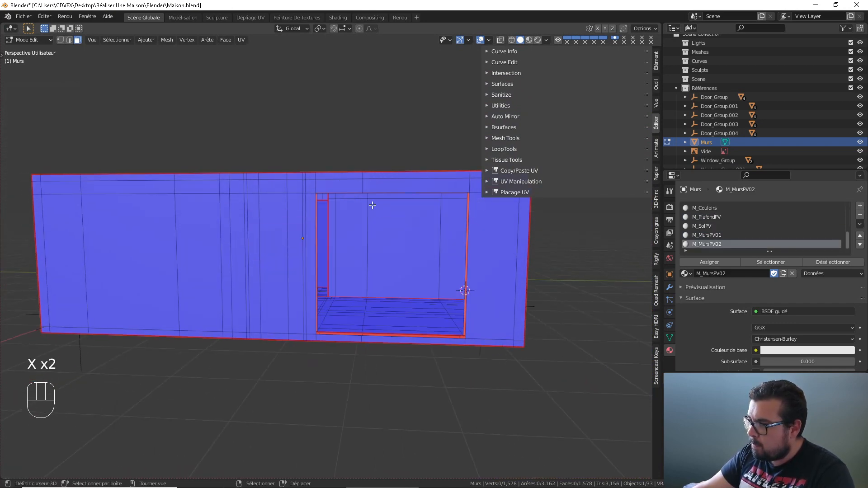
Fill the wall thickness along one side and the sill of the living area's opening with new faces between the edges
click(70, 40)
middle_drag(471, 278, 447, 312)
shift+click(470, 255)
key(f)
scroll(500, 337, up, 4)
right_click(519, 339)
key(f)
key(f)
key(f)
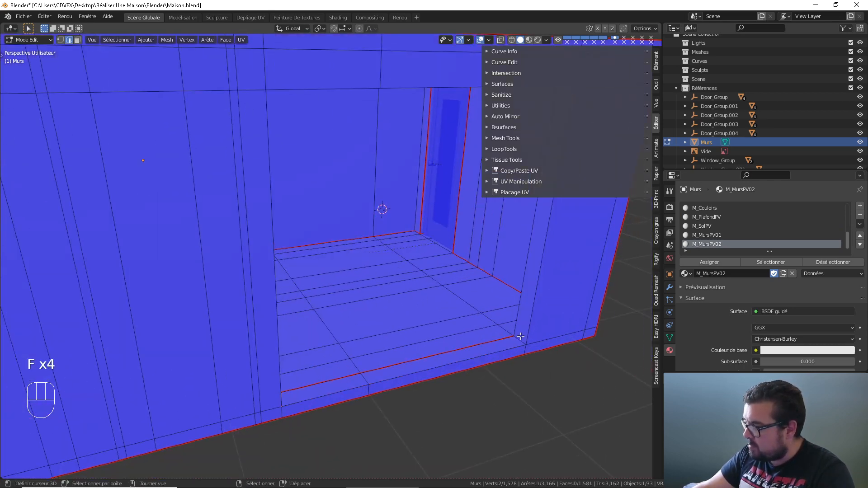
Fill the remaining wall thickness gaps around the living area's opening with new faces
middle_drag(519, 338, 354, 300)
key(f)
key(f)
key(f)
key(f)
key(Tab)
key(Tab)
Snap the 3D cursor to the two sill faces of the living area's opening and return to Object mode
click(78, 40)
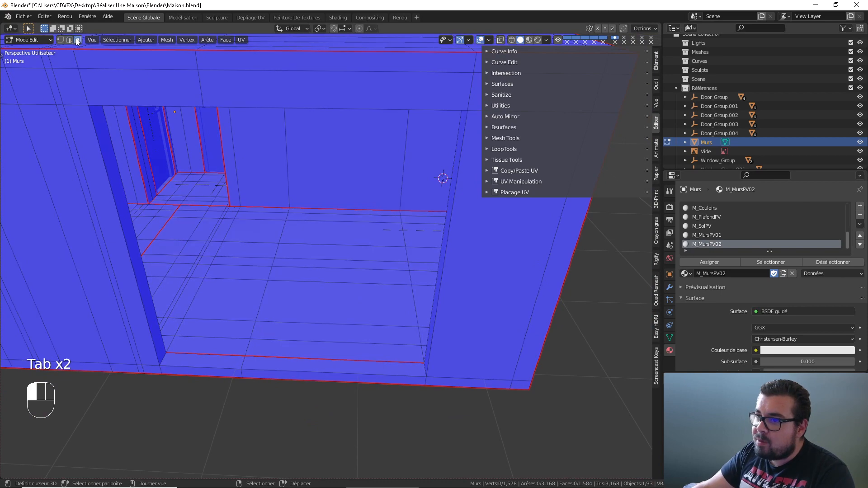
click(221, 355)
shift+click(302, 367)
key(shift+s)
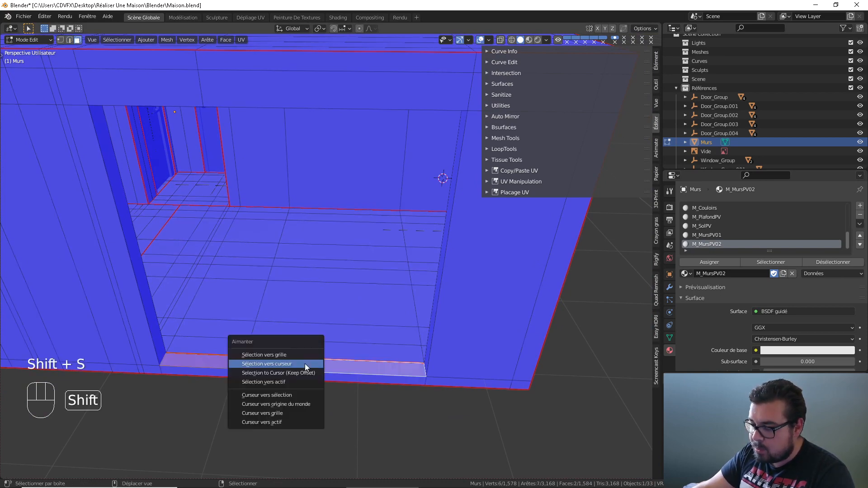
click(275, 394)
key(Tab)
Add an Archimesh Panel Window at the 3D cursor and rotate it 90° about Z
key(shift+a)
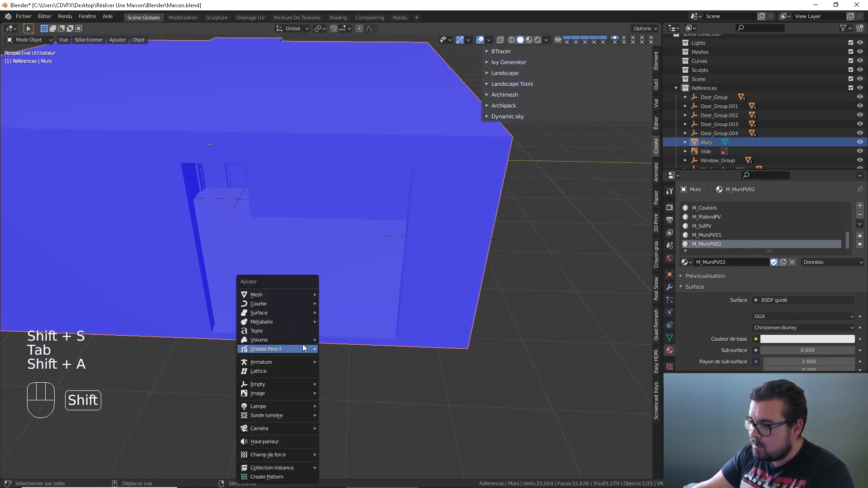
mouse_move(299, 294)
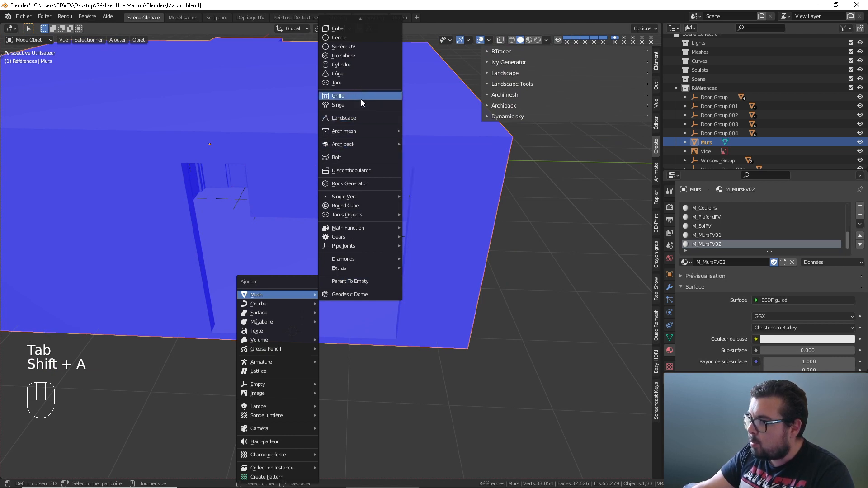
mouse_move(354, 131)
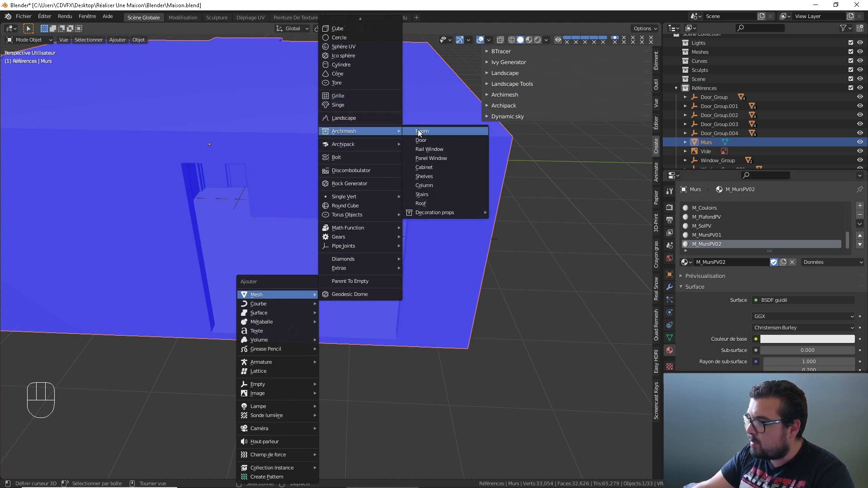
click(443, 159)
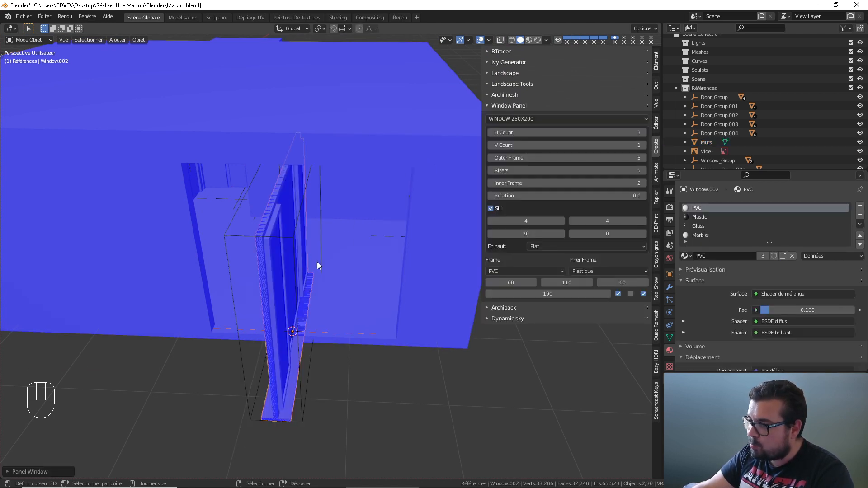
mouse_move(317, 262)
middle_down()
mouse_move(321, 245)
mouse_move(317, 270)
middle_up()
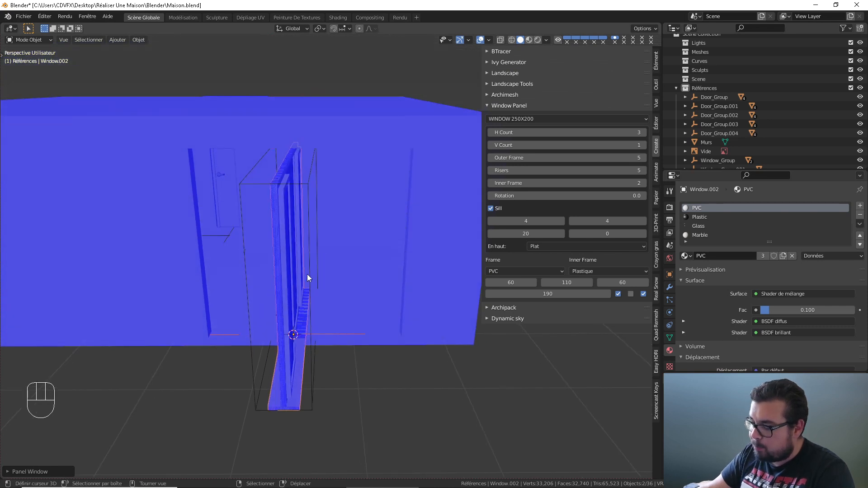
text(rz90)
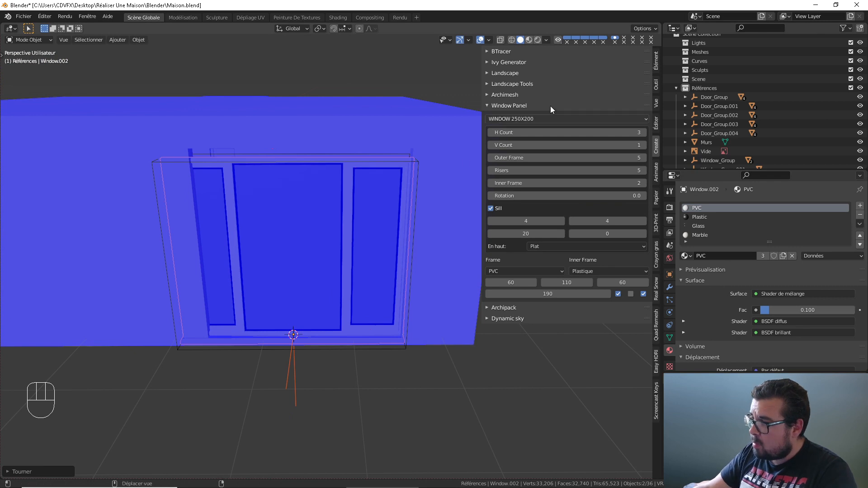
Change the window's preset to WINDOW 200X200 and rotate it 90° about Z to face the opening
click(565, 118)
click(533, 137)
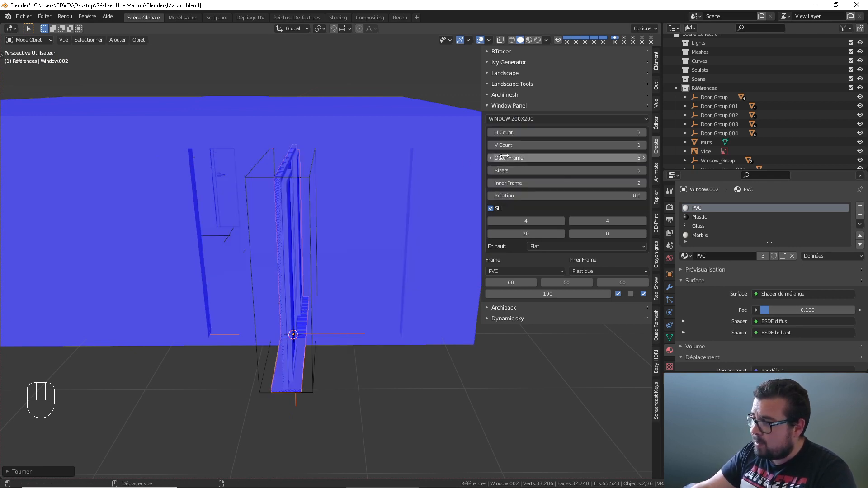
text(rz90)
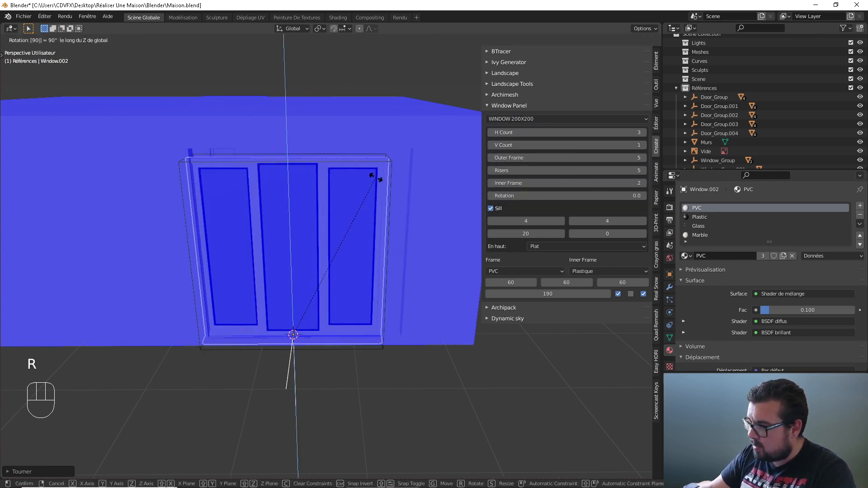
key(Return)
In a side wireframe view with X-ray on, move the panel window about 0.22 m along Y to the opening's edge
key(KP_3)
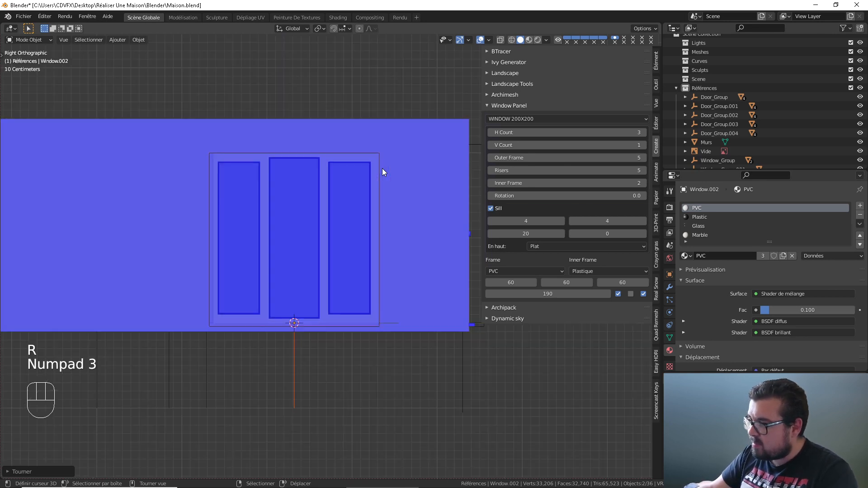
shift+middle_drag(381, 168, 338, 235)
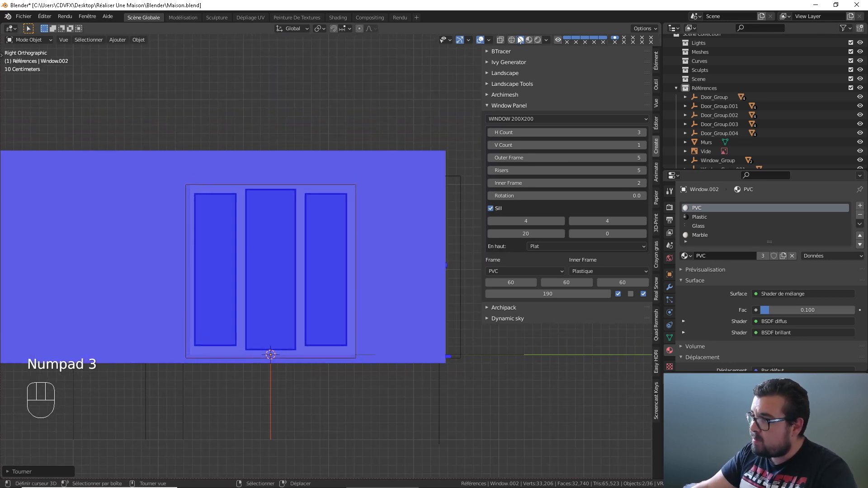
click(512, 39)
scroll(387, 186, up, 3)
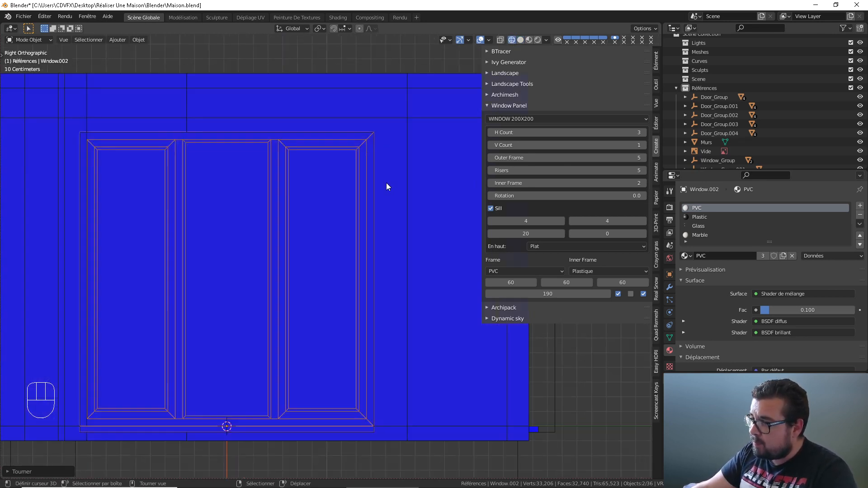
click(500, 40)
scroll(337, 164, up, 1)
key(g)
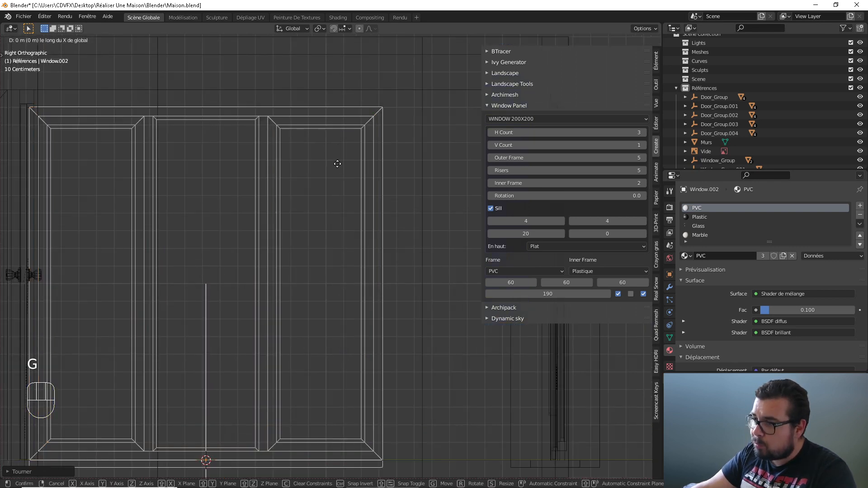
key(y)
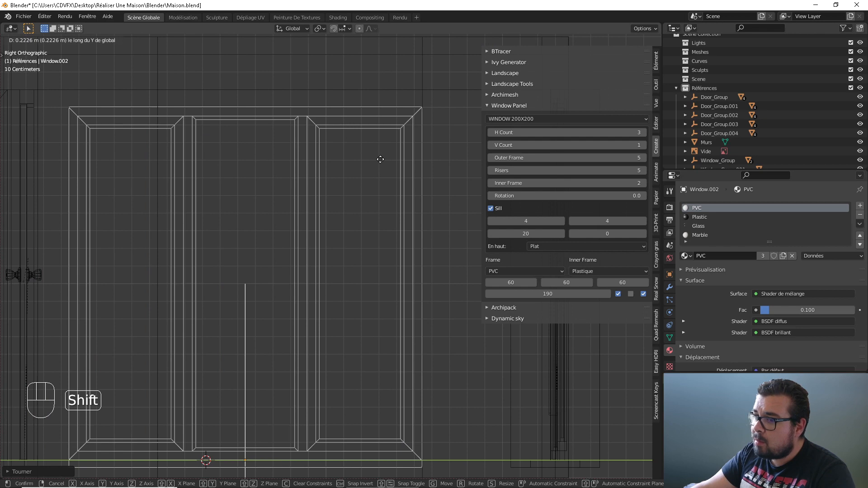
click(380, 159)
Examine the moved window's position within the wall in solid shading, in perspective and in a side wireframe view
scroll(351, 154, down, 4)
click(520, 40)
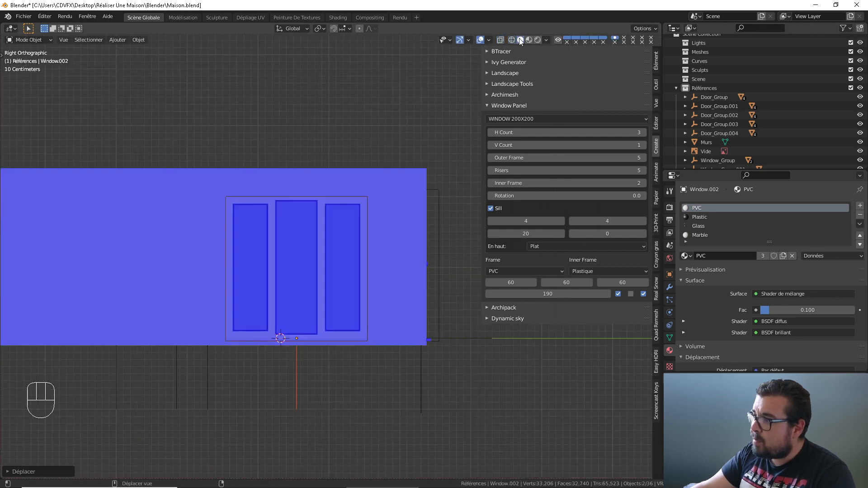
mouse_move(341, 153)
middle_down()
mouse_move(368, 175)
mouse_move(349, 180)
mouse_move(342, 165)
middle_up()
click(512, 39)
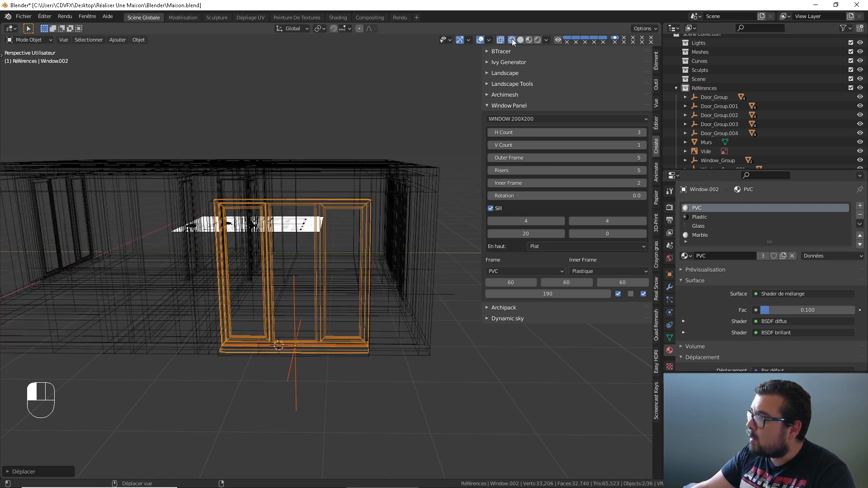
key(KP_1)
key(KP_3)
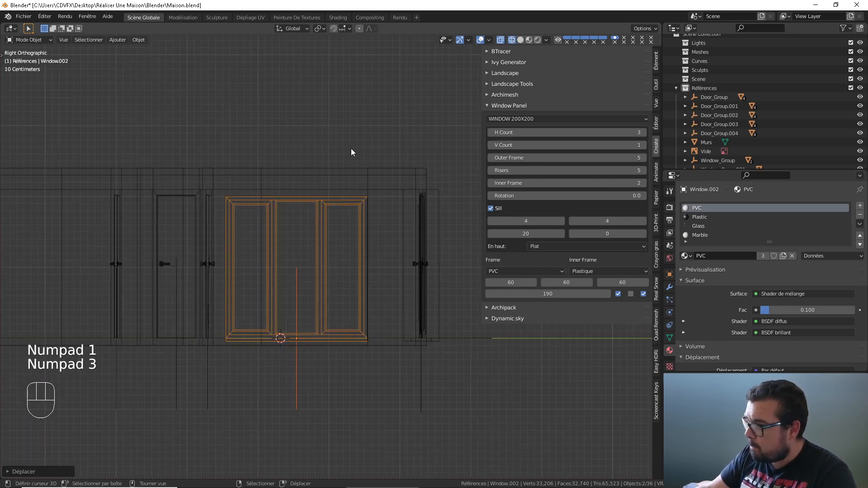
scroll(306, 199, up, 4)
scroll(306, 199, down, 1)
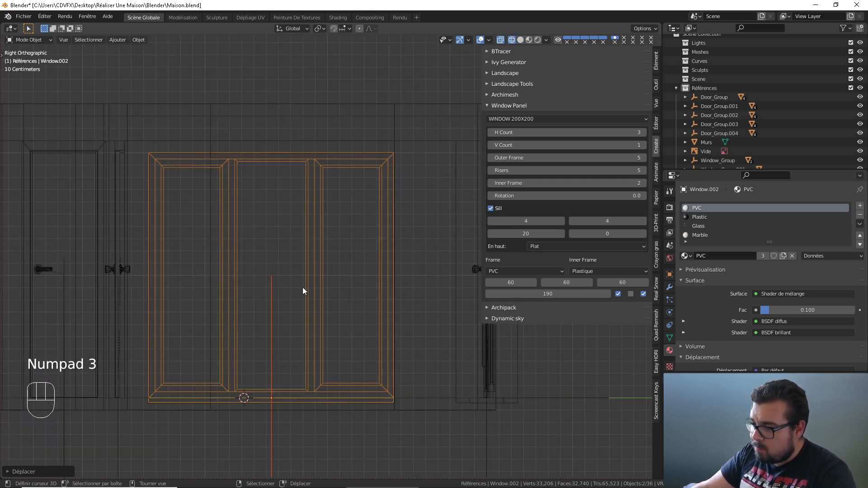
Select the window's parent group empty and scale it along Z by about 1.06 to match the opening's height
click(273, 433)
key(s)
key(z)
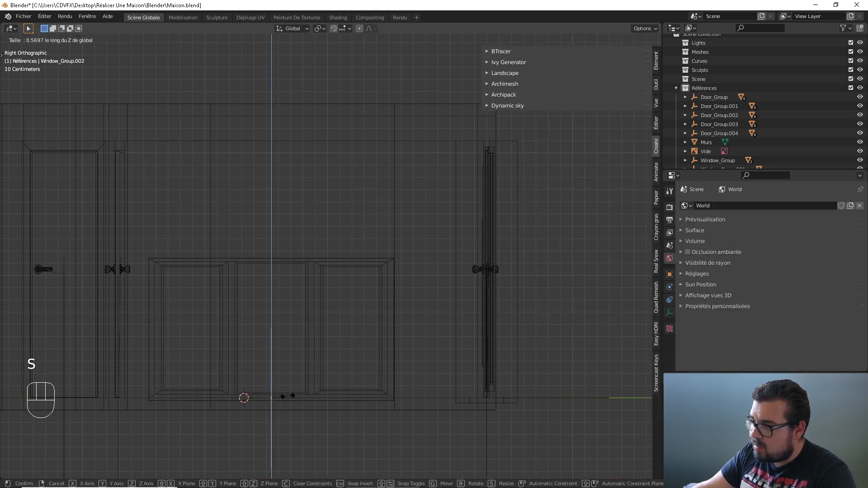
key(shift)
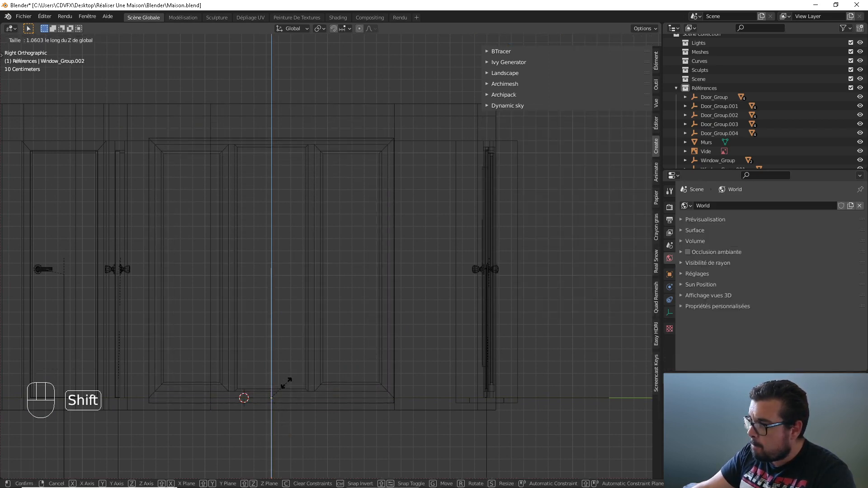
click(288, 378)
Fine-tune the window group's Z scale so its upper frame edge meets the opening's upper edge exactly
scroll(343, 302, up, 6)
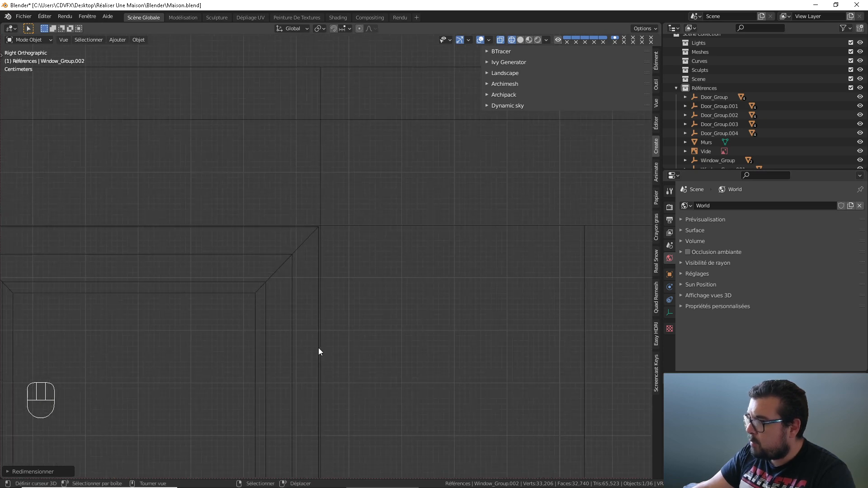
scroll(305, 289, up, 4)
key(s)
key(z)
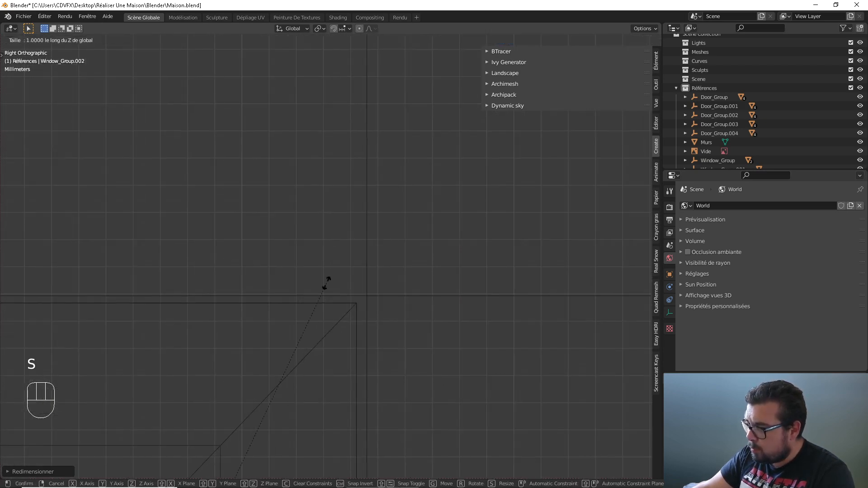
key(shift)
click(330, 198)
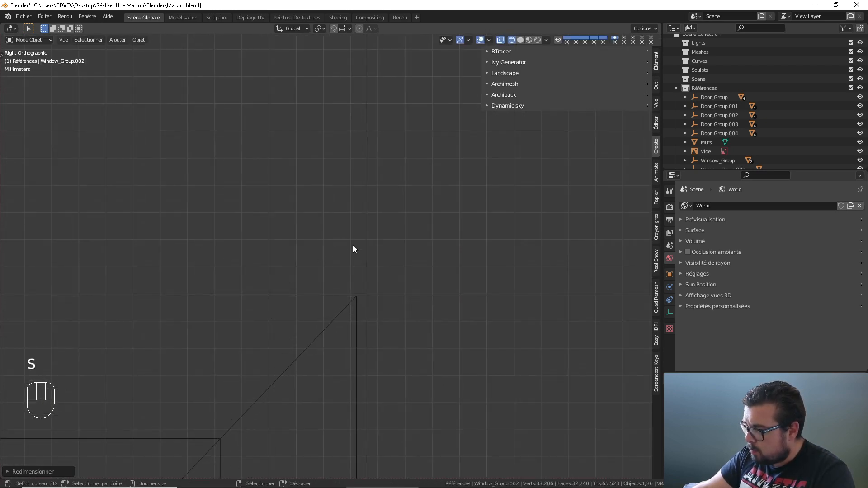
Scale the window group slightly along Y so the frame's corner meets the opening's corner
scroll(352, 248, down, 5)
key(s)
key(x)
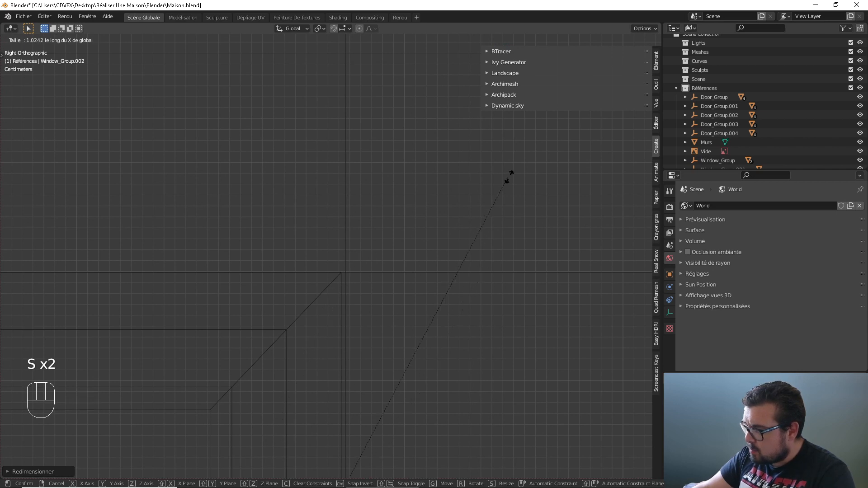
key(shift)
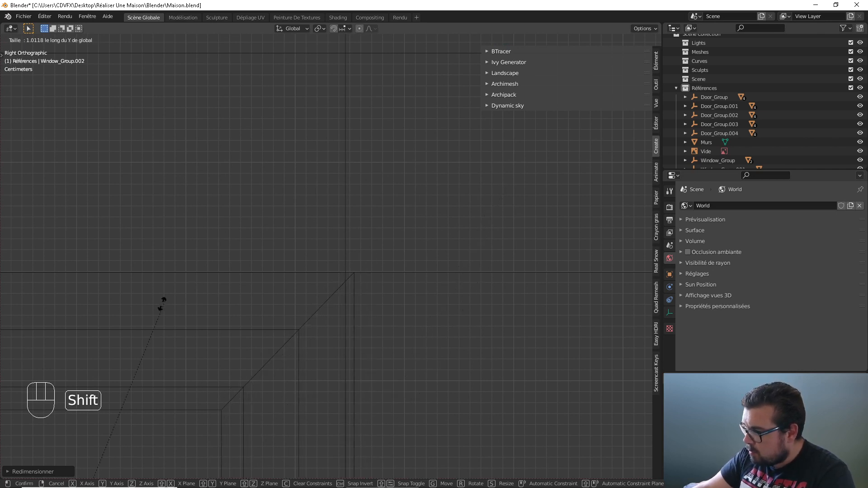
click(87, 42)
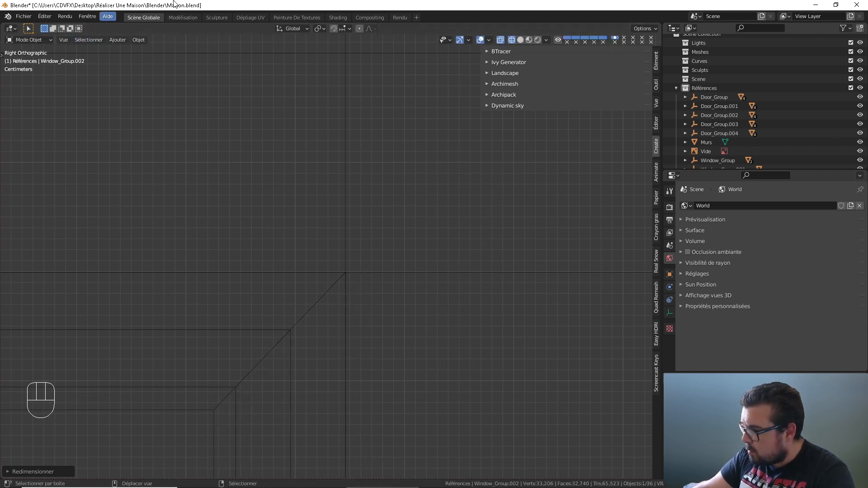
Move the window group along negative Y, bringing its frame closer to the opening's opposite edge
scroll(235, 147, down, 5)
shift+middle_drag(230, 251, 545, 134)
scroll(259, 189, down, 5)
shift+middle_drag(143, 242, 341, 172)
scroll(341, 172, up, 1)
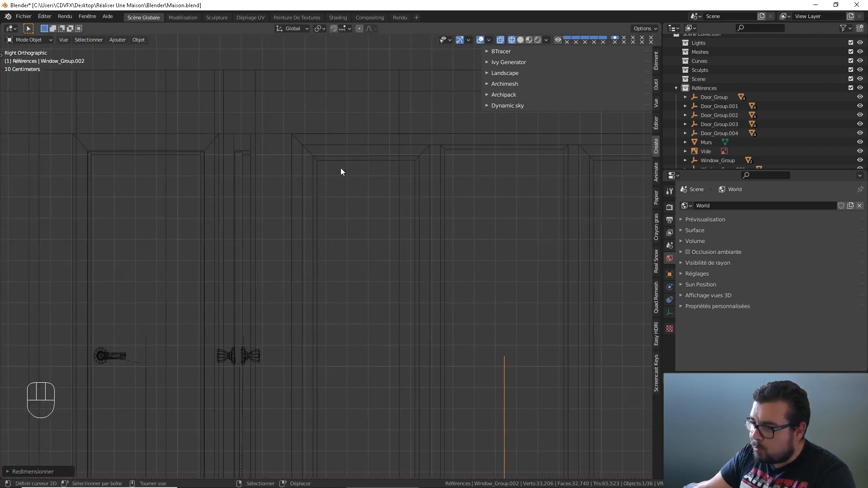
key(g)
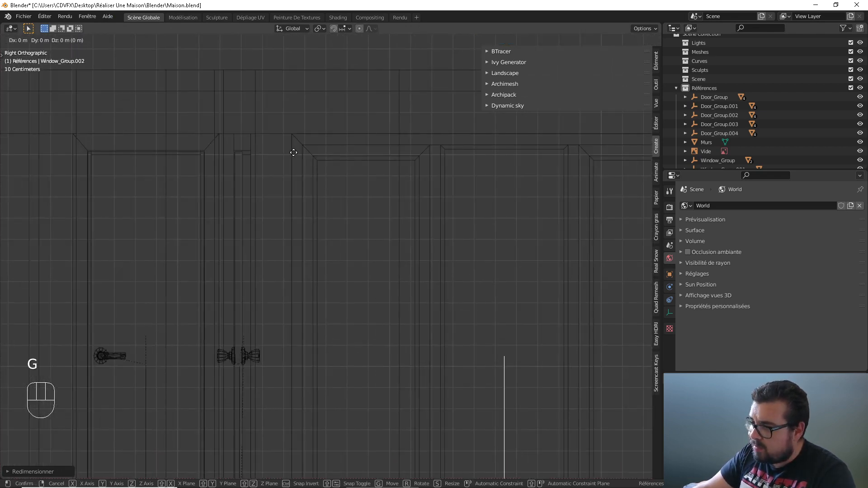
key(y)
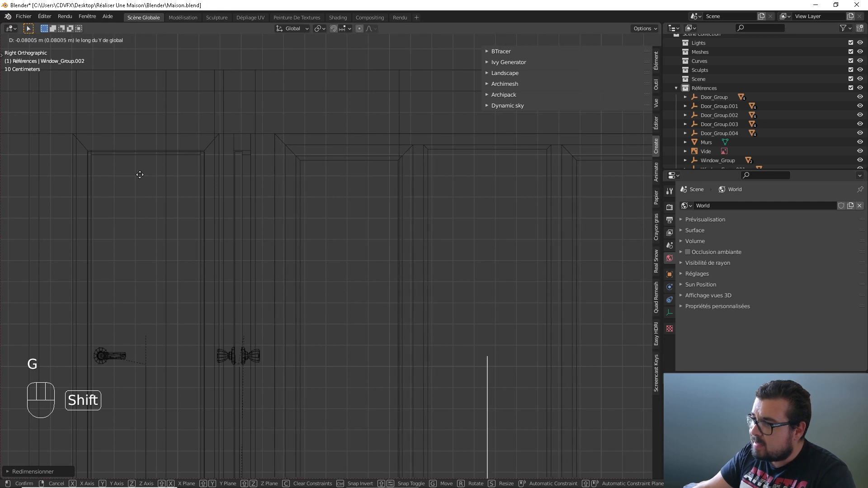
click(92, 185)
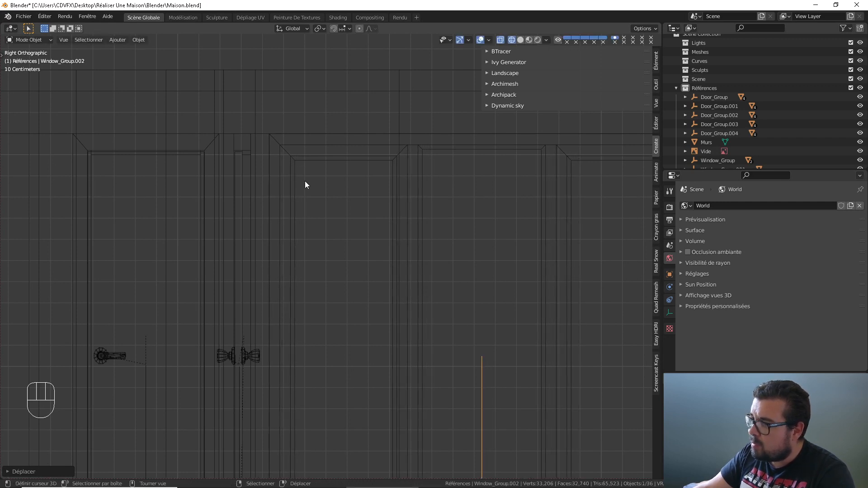
Widen the window group along Y to span the opening, and shift it about 0.009 m along Y
key(s)
key(y)
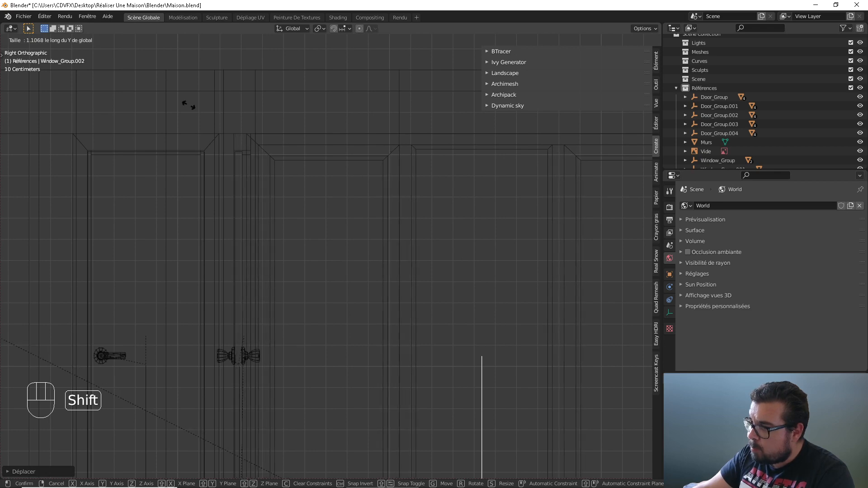
click(273, 170)
shift+middle_drag(587, 169, 92, 172)
shift+middle_drag(214, 156, 277, 166)
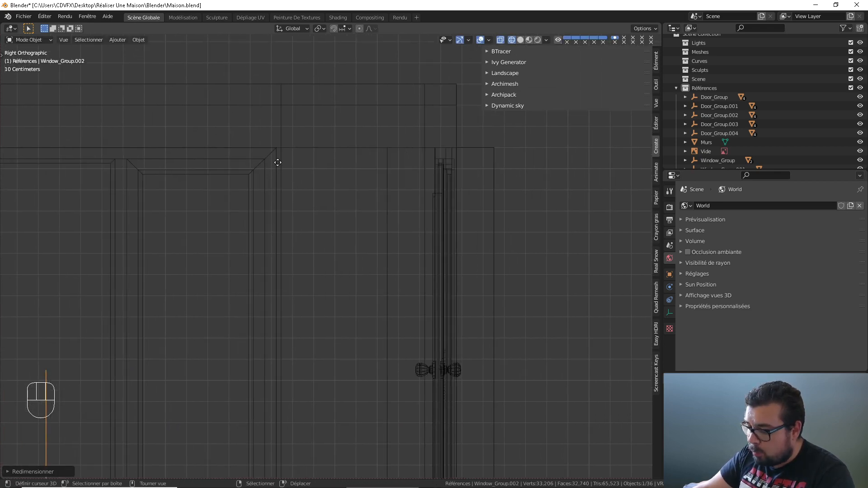
key(g)
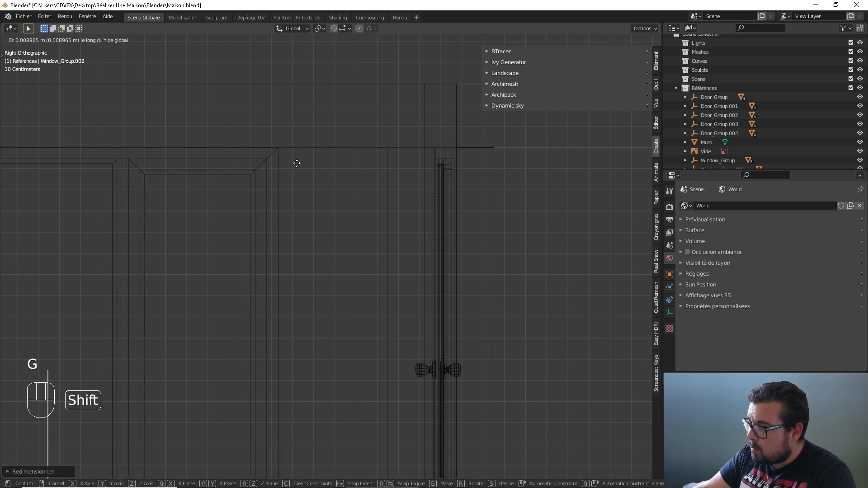
click(297, 163)
Scale the window group along Y by about 1.01 to reach the opening's outer edge
shift+middle_drag(242, 169, 288, 166)
key(s)
key(y)
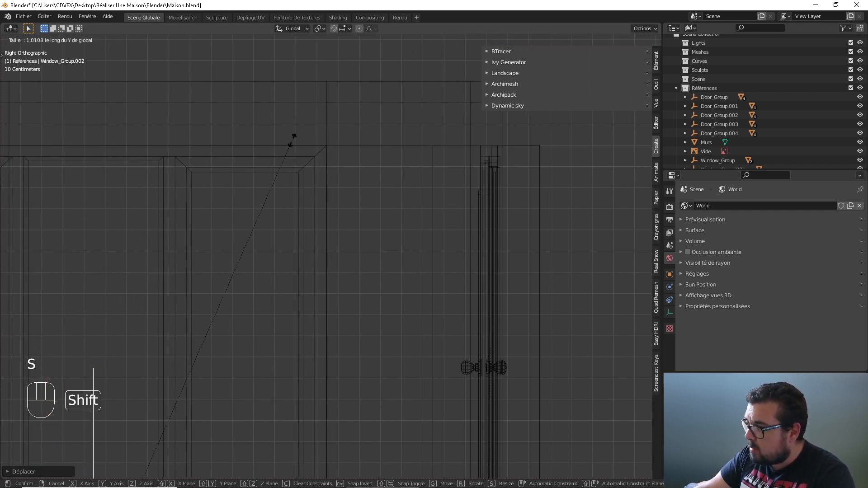
click(294, 137)
Narrow the window group slightly along Y so its frame stops overlapping the wall beside the neighbouring door
shift+middle_drag(151, 192, 397, 191)
shift+middle_drag(158, 193, 392, 193)
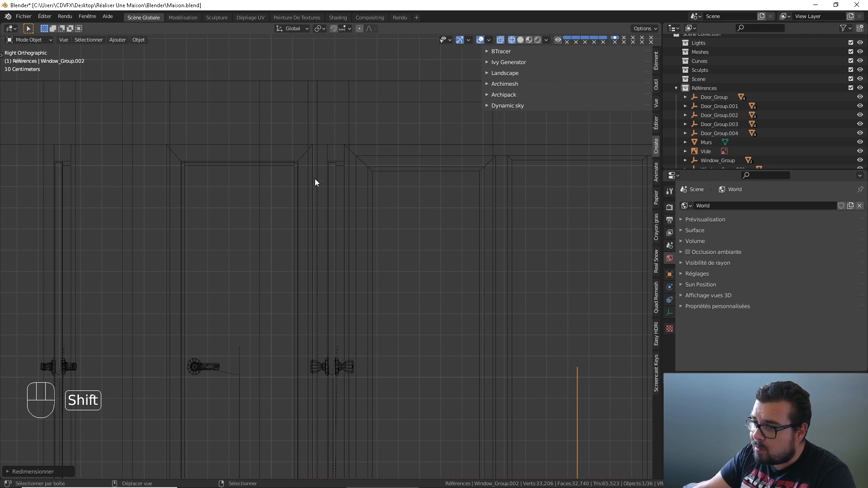
key(s)
key(y)
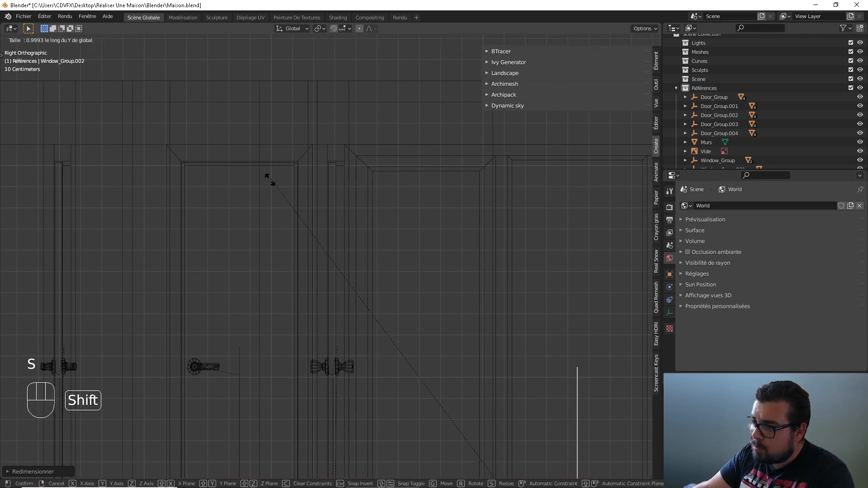
click(340, 278)
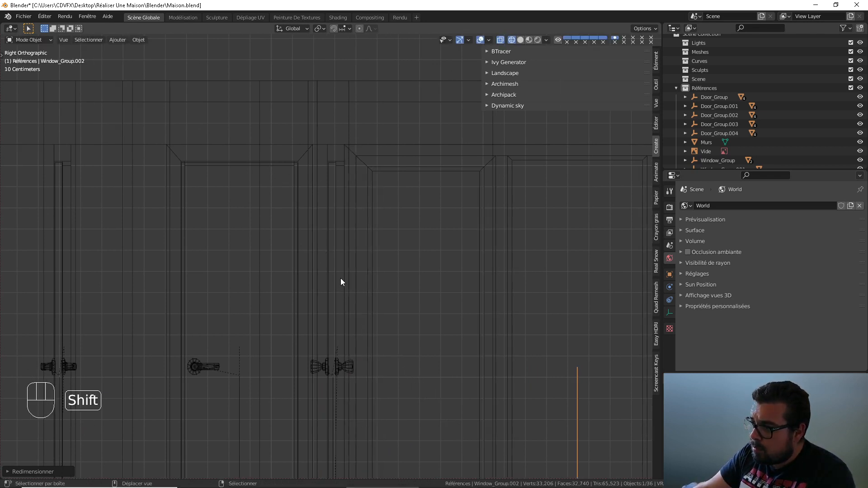
key(s)
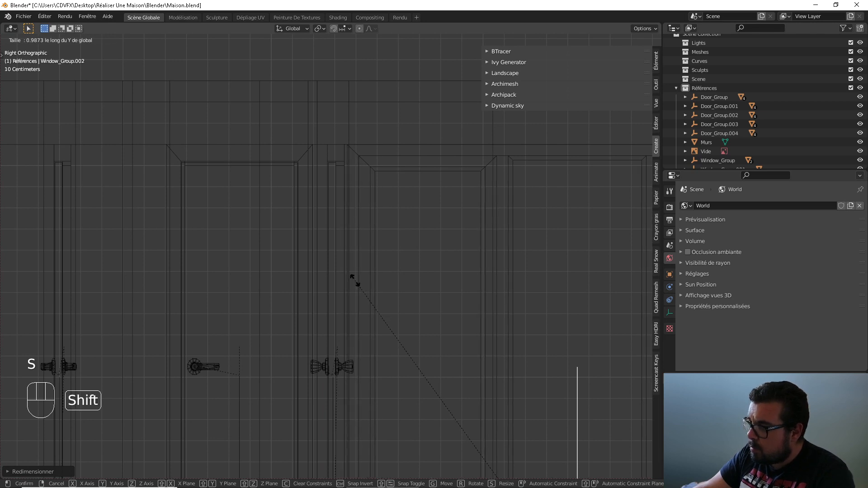
click(365, 273)
Shift the window group about 0.005 m along Y and fine-tune its width against the opening's outer edge
key(g)
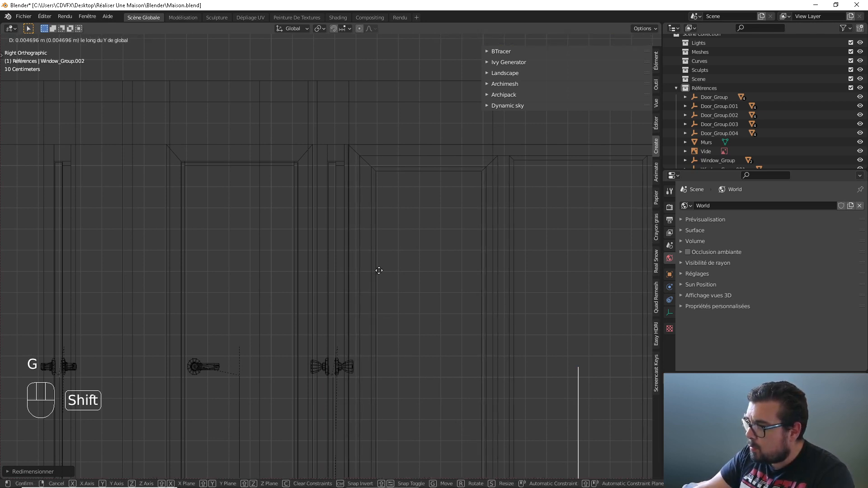
click(378, 271)
shift+middle_drag(378, 271, 96, 246)
key(g)
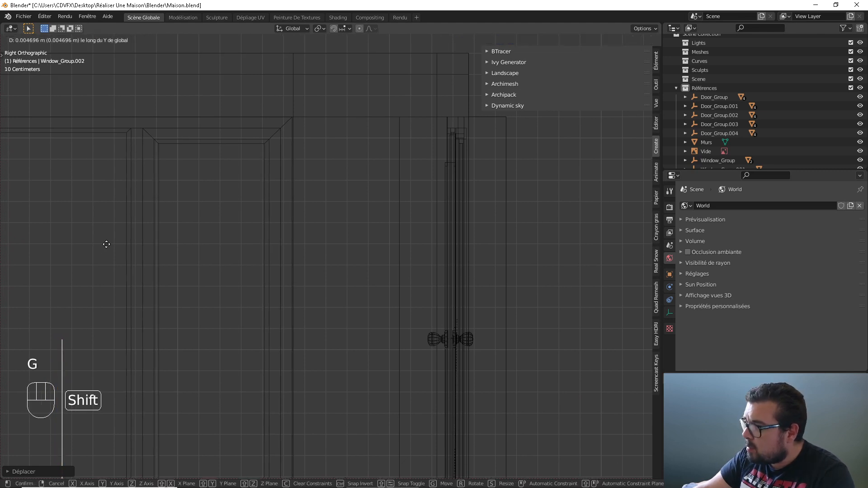
key(s)
click(105, 228)
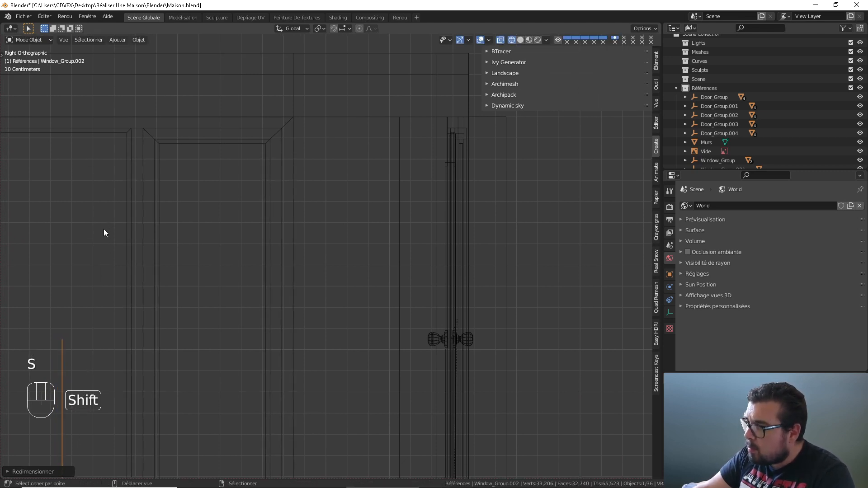
Turn off the face orientation overlay and X-ray, set the viewport to solid shading, and hide the sidebar
shift+middle_drag(138, 239, 188, 301)
scroll(315, 229, up, 3)
shift+middle_drag(327, 228, 308, 237)
scroll(327, 213, down, 3)
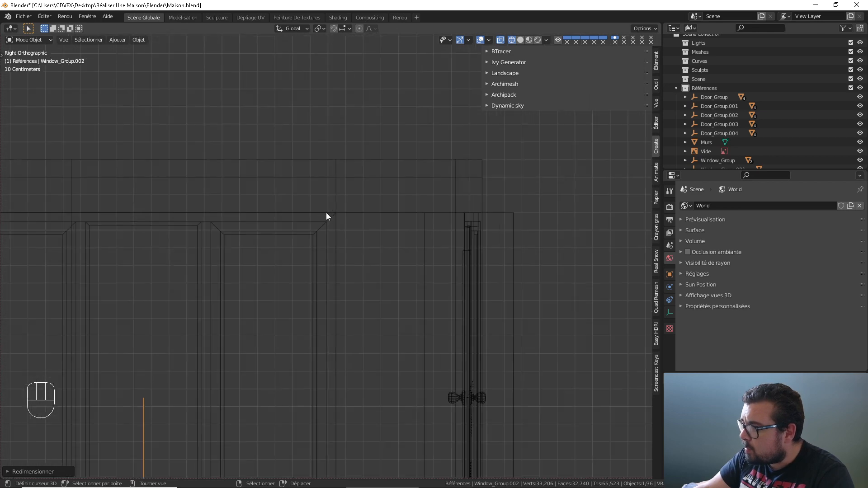
click(502, 40)
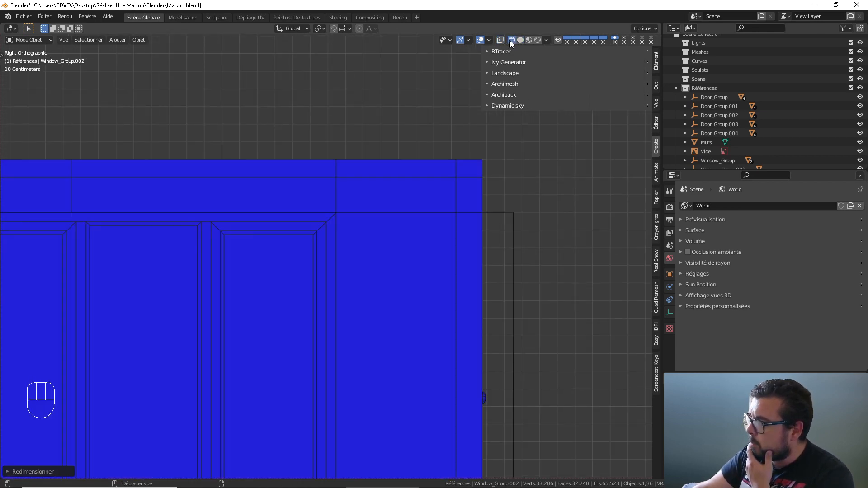
scroll(416, 163, down, 1)
click(487, 42)
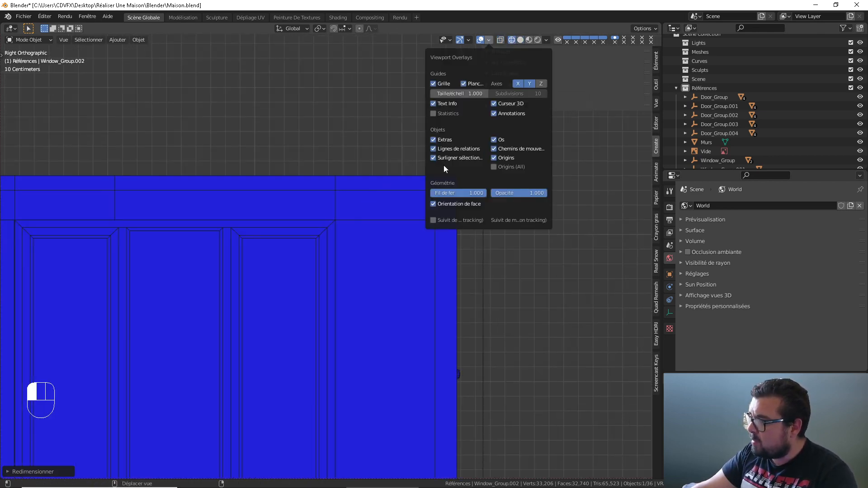
click(433, 204)
click(520, 40)
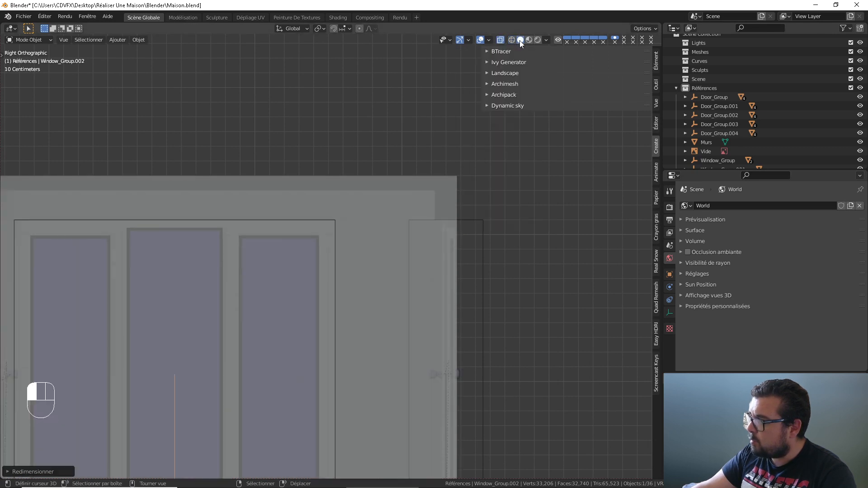
scroll(272, 211, down, 4)
click(500, 40)
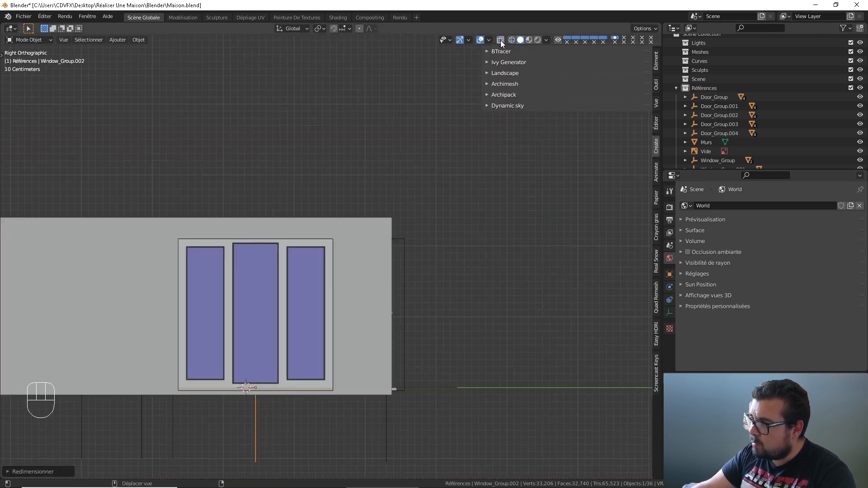
key(n)
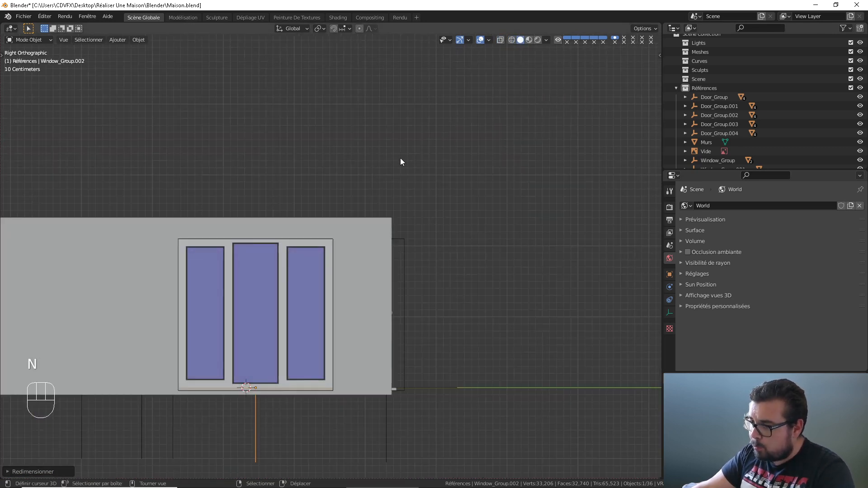
Rotate the three-panel window group beside the glazed door 180° about Z
middle_drag(401, 163, 145, 214)
scroll(462, 210, up, 4)
shift+middle_drag(462, 224, 376, 196)
scroll(377, 197, up, 2)
scroll(380, 203, down, 2)
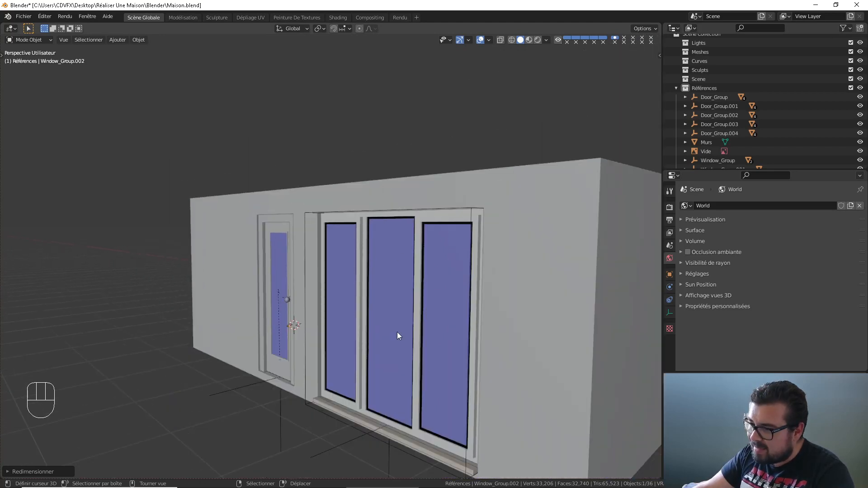
click(364, 435)
text(r)
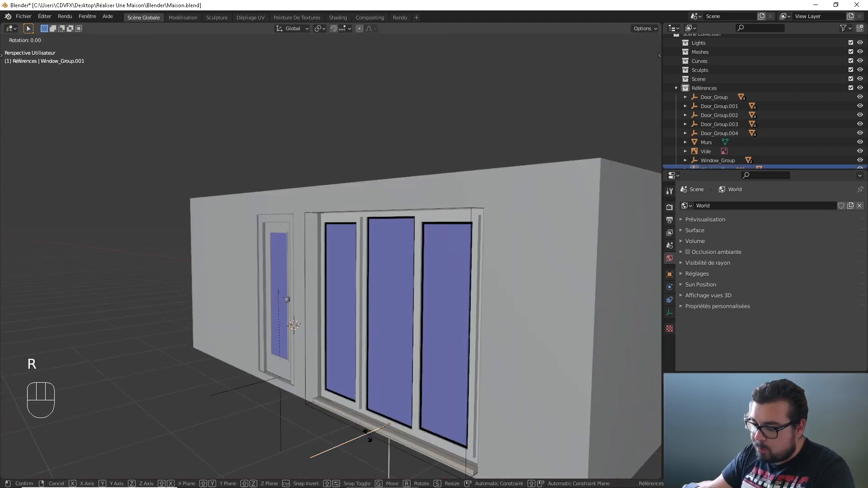
text(z180)
click(368, 435)
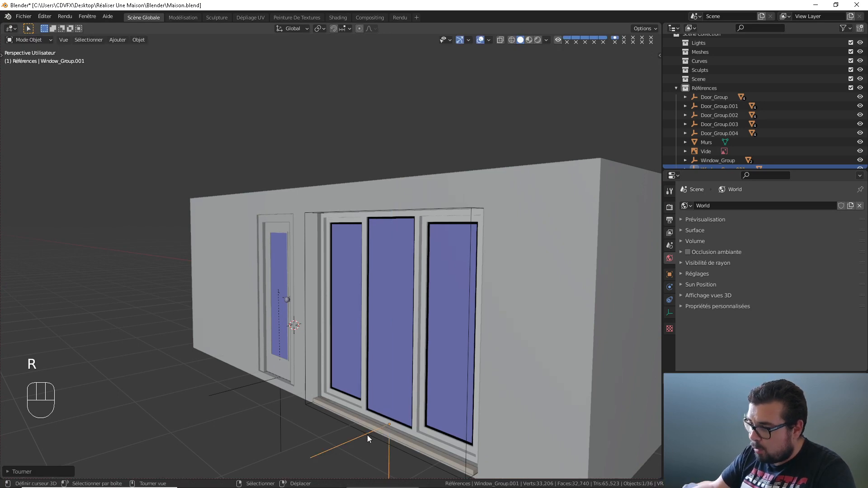
Examine the fitted three-panel windows from outside on both sides of the house
middle_drag(455, 372, 312, 298)
middle_drag(312, 298, 213, 332)
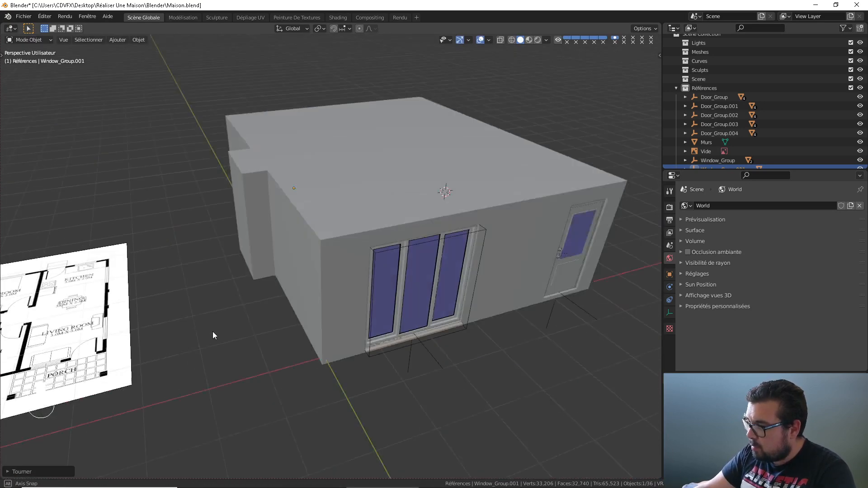
scroll(412, 318, up, 4)
middle_drag(412, 317, 208, 290)
scroll(449, 237, down, 5)
scroll(307, 295, up, 6)
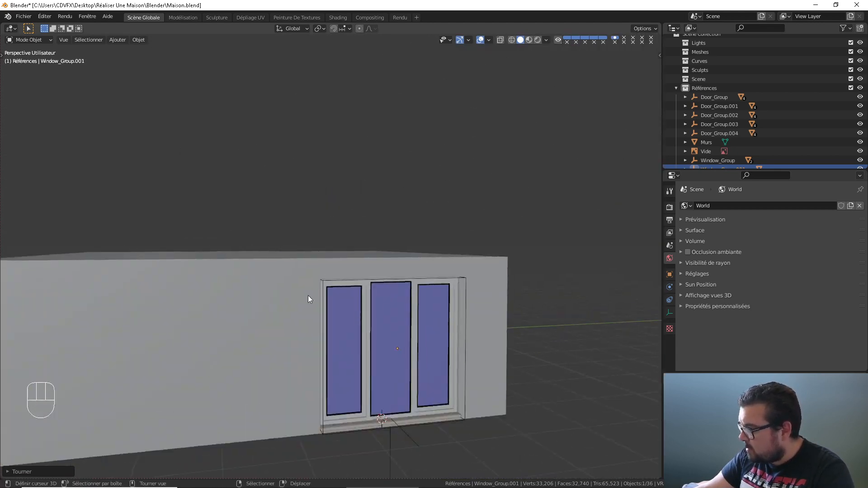
middle_drag(348, 286, 235, 250)
Try to move a side panel's glass pane and its sash frame separately within the three-panel window mesh
click(182, 276)
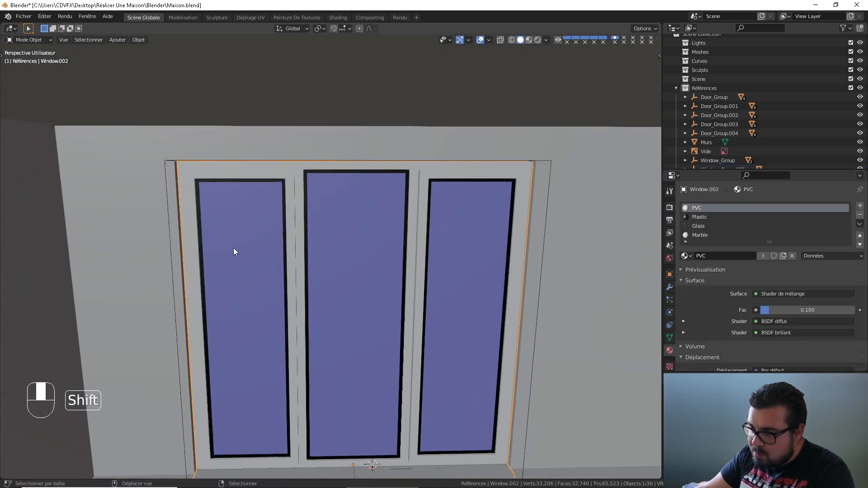
key(Tab)
key(a)
click(259, 218)
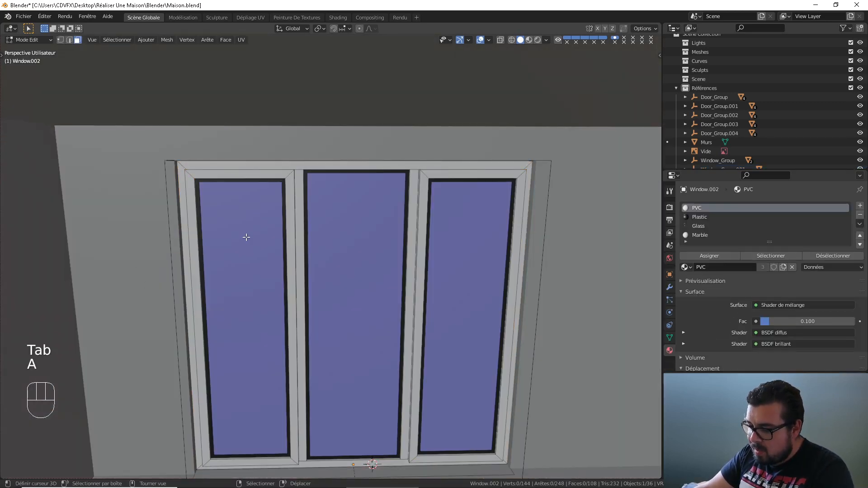
key(l)
key(g)
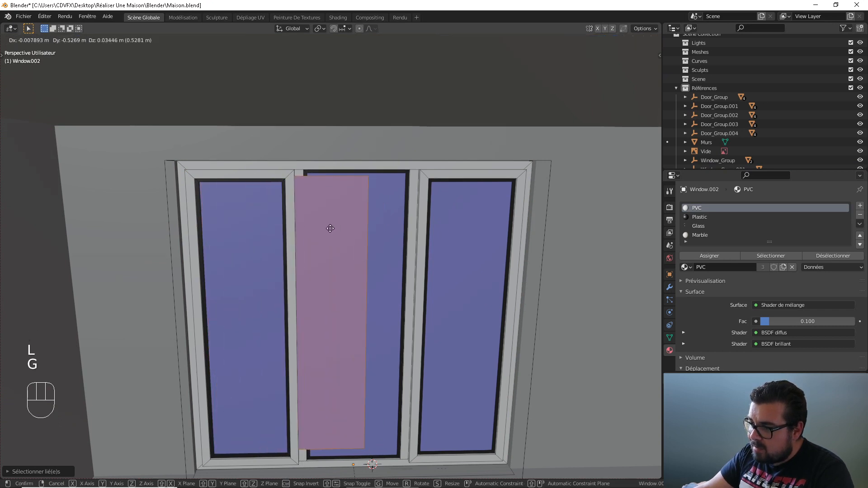
right_click(329, 227)
key(a)
click(296, 148)
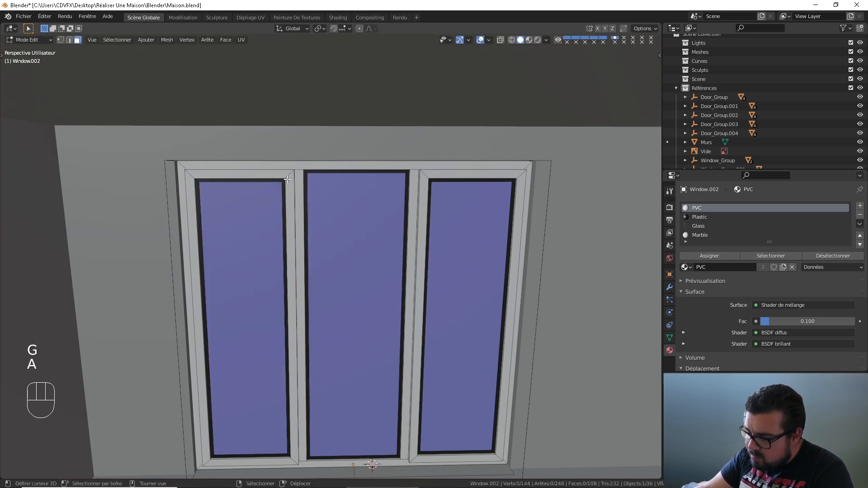
key(l)
key(g)
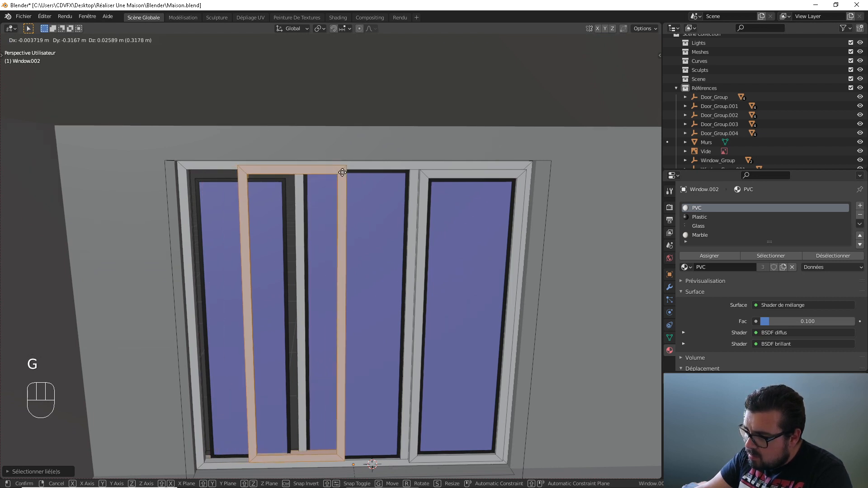
right_click(306, 176)
key(Tab)
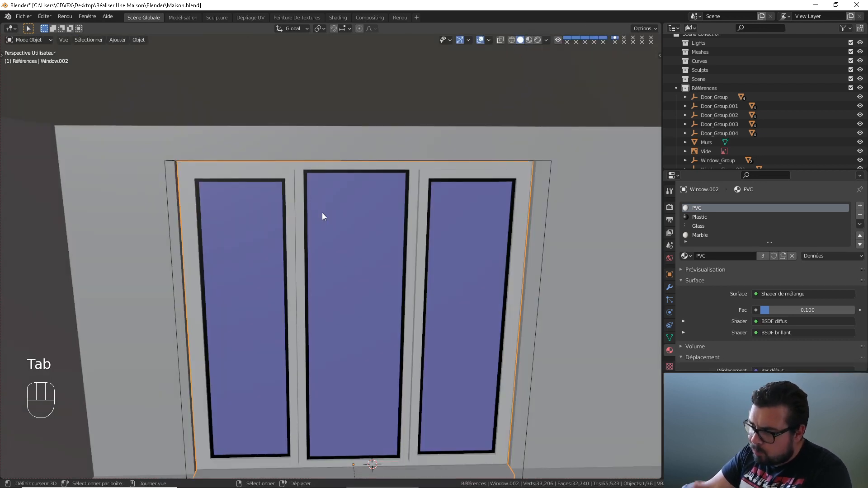
Try to scale the three-panel window object within its opening, and clear the selection
middle_drag(322, 213, 326, 190)
scroll(229, 198, up, 1)
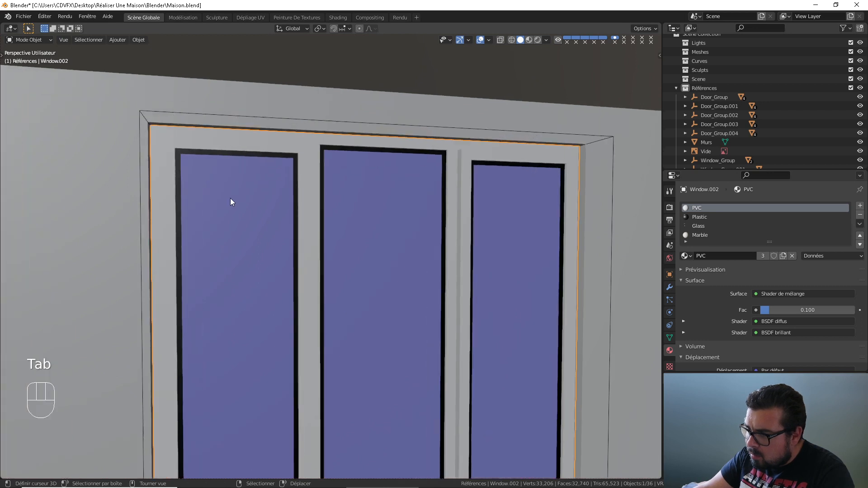
shift+middle_drag(230, 202, 305, 296)
scroll(301, 320, up, 3)
key(s)
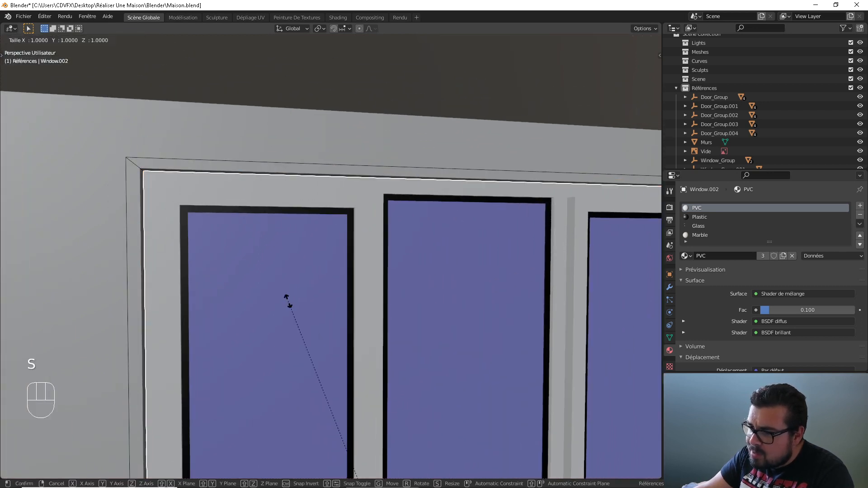
right_click(278, 294)
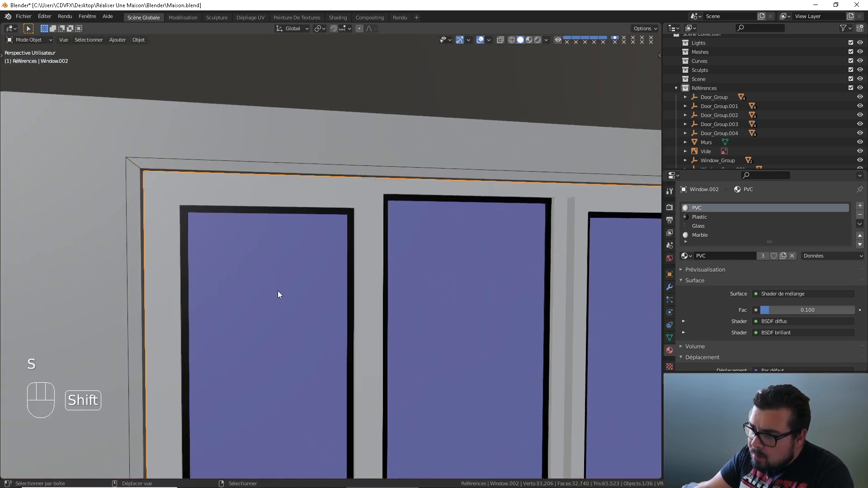
middle_drag(280, 286, 273, 259)
key(a)
click(273, 226)
shift+middle_drag(285, 219, 224, 204)
scroll(253, 234, down, 4)
mouse_move(282, 264)
middle_down()
mouse_move(217, 224)
mouse_move(235, 246)
mouse_move(289, 253)
middle_up()
scroll(218, 223, down, 7)
middle_drag(289, 254, 317, 271)
key(Tab)
key(Tab)
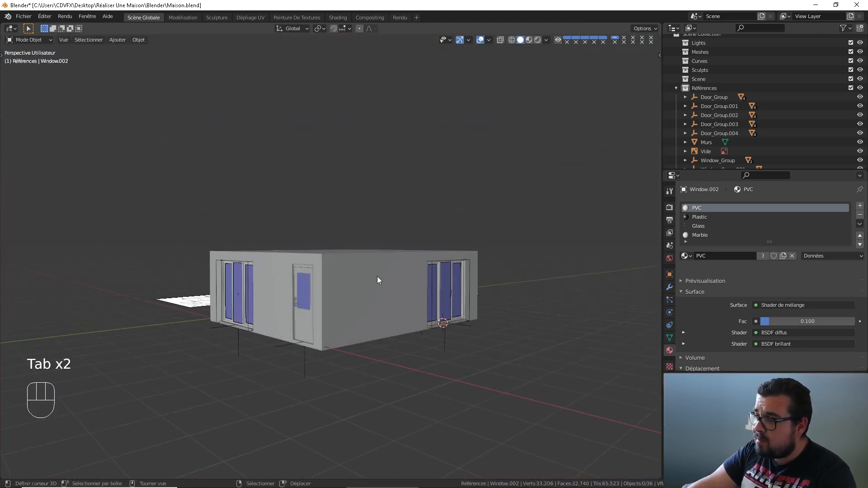
Select the walls object and compare the house exterior with the floor plan to locate the next window opening
click(377, 280)
key(Tab)
mouse_move(378, 301)
middle_down()
mouse_move(358, 311)
mouse_move(370, 300)
mouse_move(364, 304)
middle_up()
key(Tab)
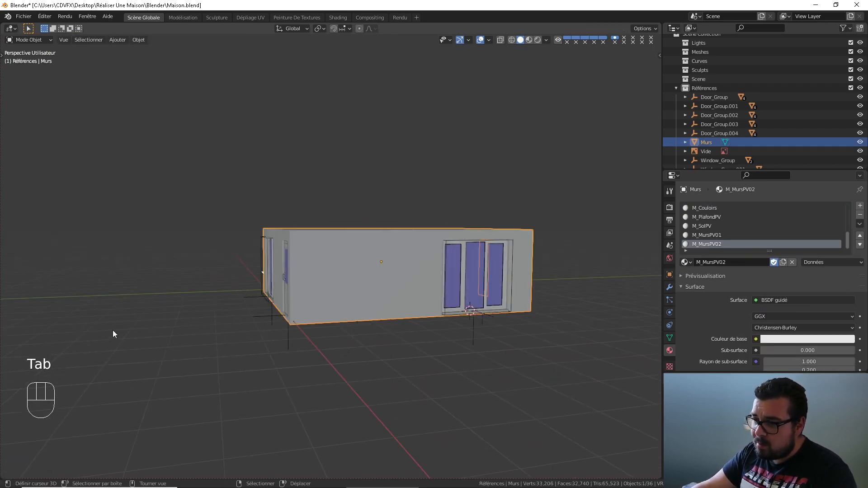
middle_drag(113, 330, 283, 292)
scroll(283, 292, up, 3)
middle_drag(254, 403, 239, 318)
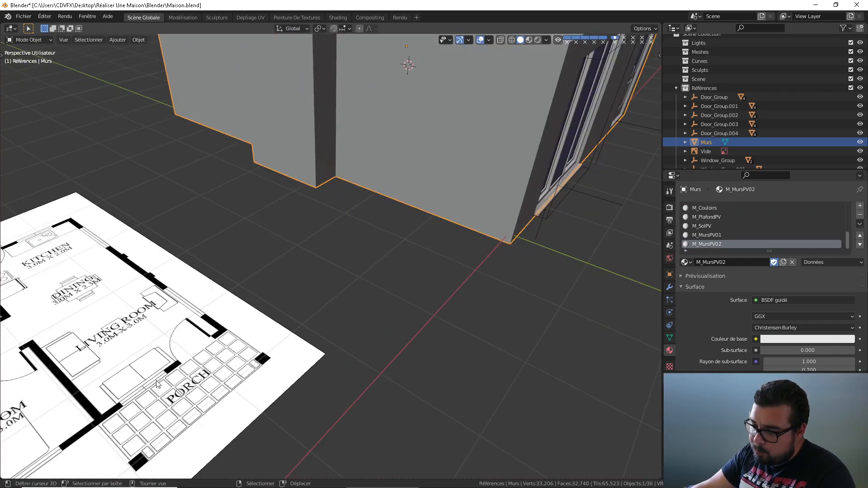
middle_drag(500, 288, 467, 288)
scroll(553, 269, down, 4)
shift+middle_drag(553, 268, 470, 271)
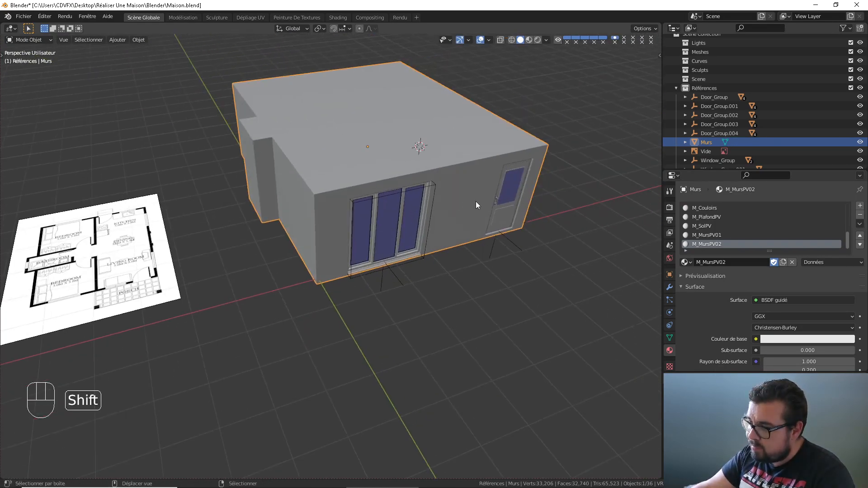
middle_drag(475, 202, 414, 213)
Edit the walls mesh in edge mode, select the horizontal edge loop just above the floor, and check its local Z coordinate
key(Tab)
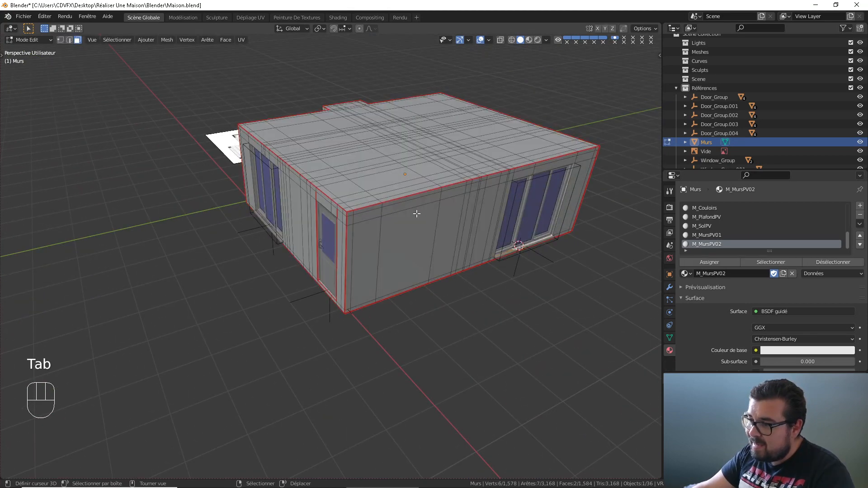
click(69, 40)
scroll(478, 280, up, 8)
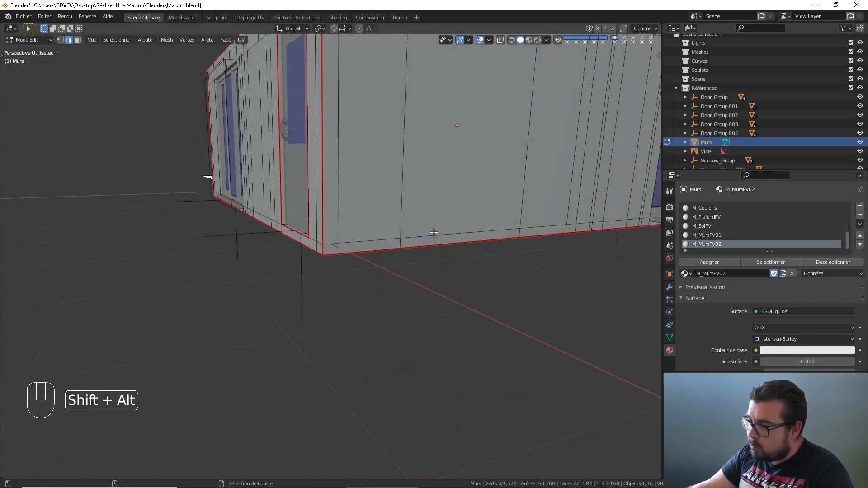
alt+shift+click(434, 233)
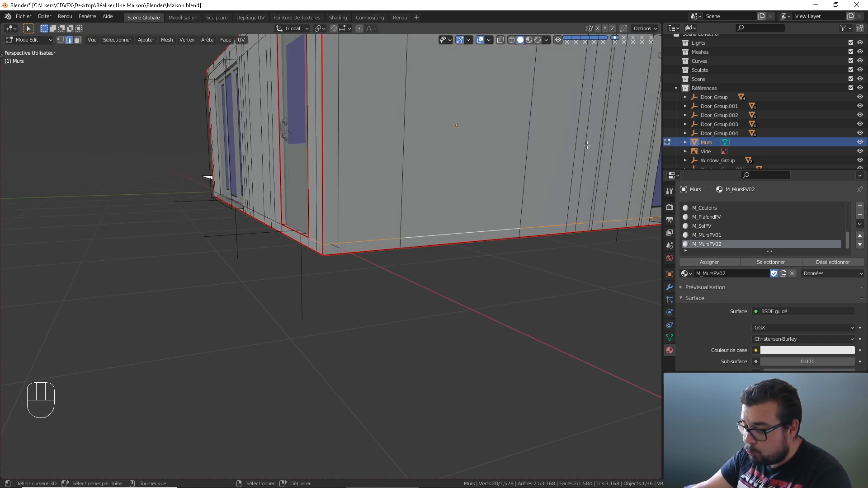
key(n)
click(656, 60)
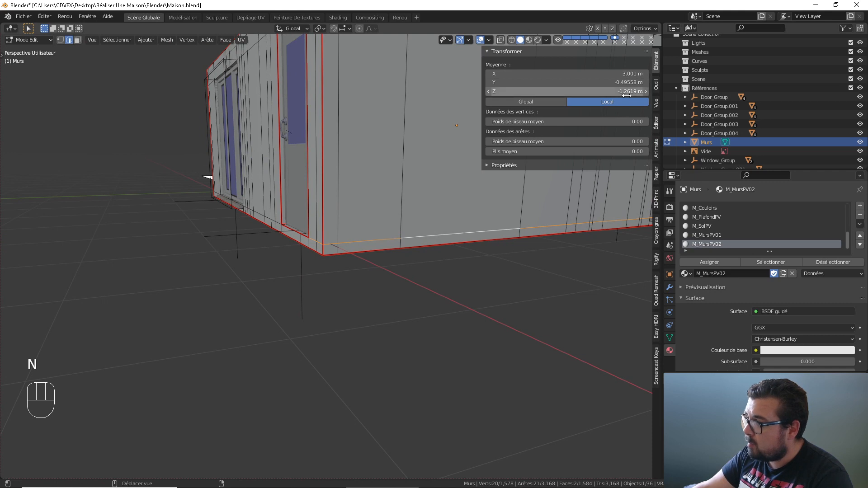
key(n)
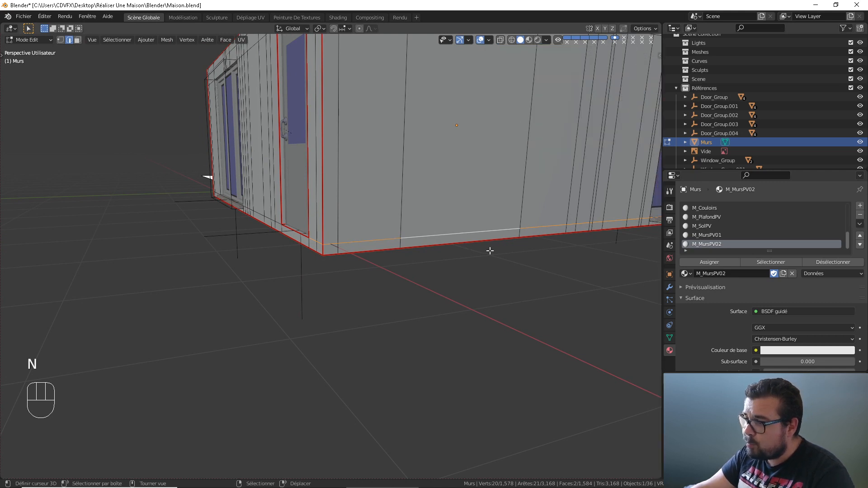
Add a centred horizontal loop cut around the walls at mid height
middle_drag(412, 235, 390, 198)
key(ctrl+r)
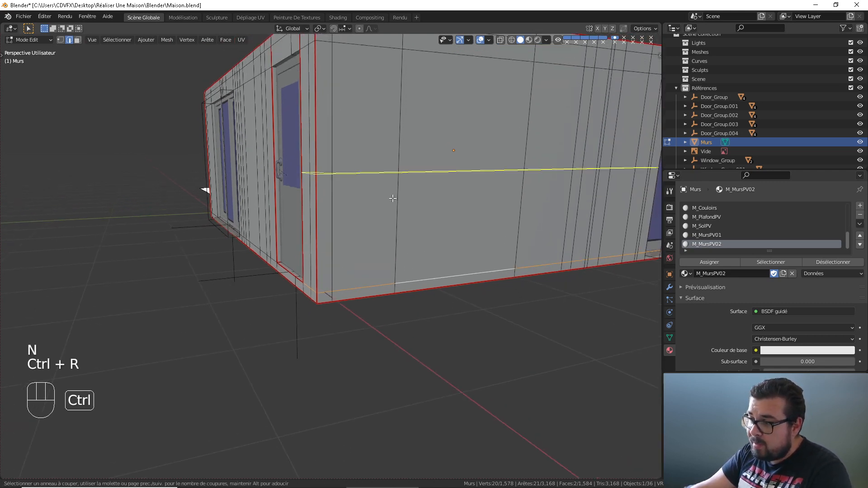
click(394, 199)
right_click(394, 199)
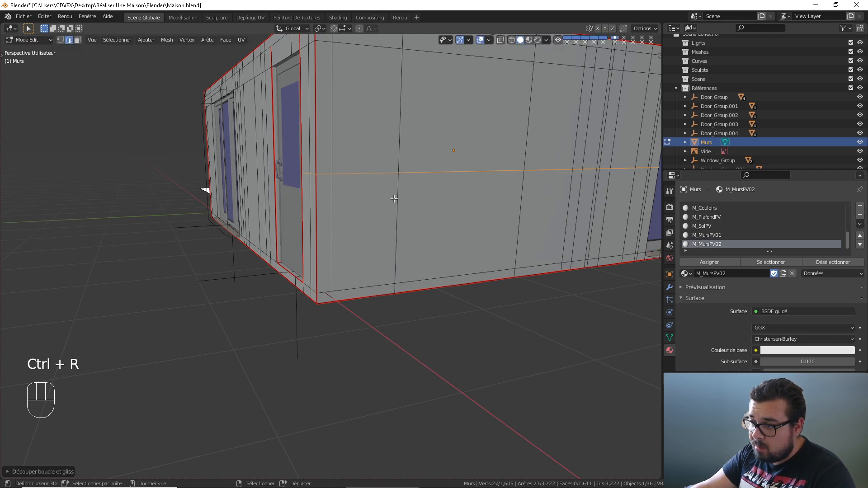
Set the mid-height loop's local Z to 1 m above the lower wall edge, entering -1.2619 m+1
key(n)
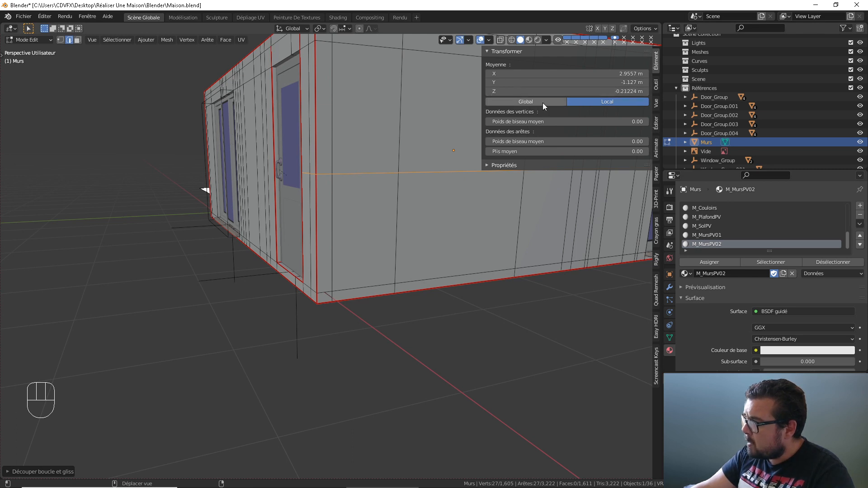
click(435, 278)
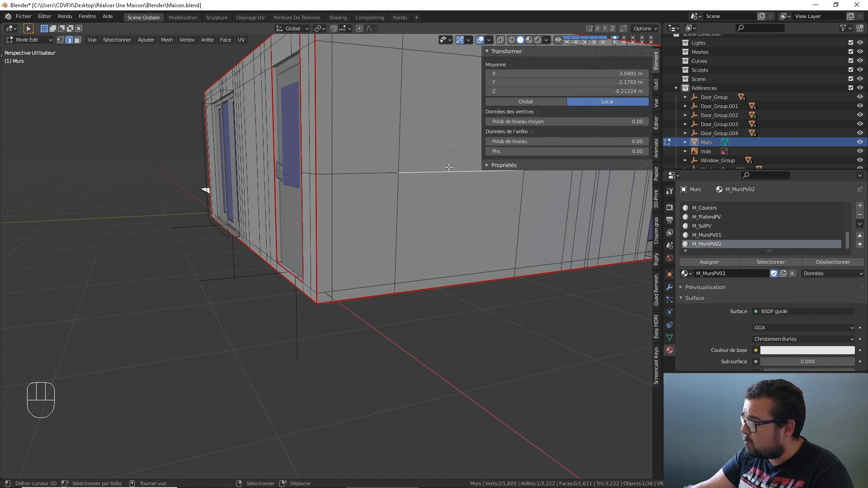
click(621, 91)
key(ctrl+c)
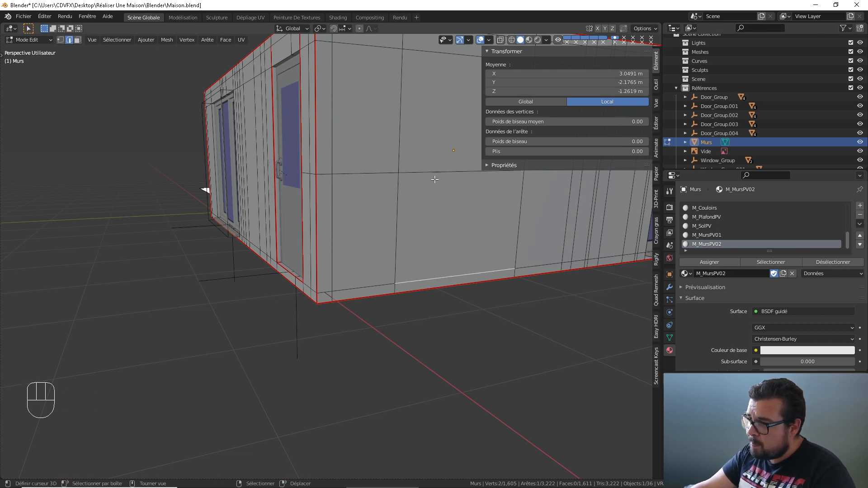
alt+shift+click(438, 173)
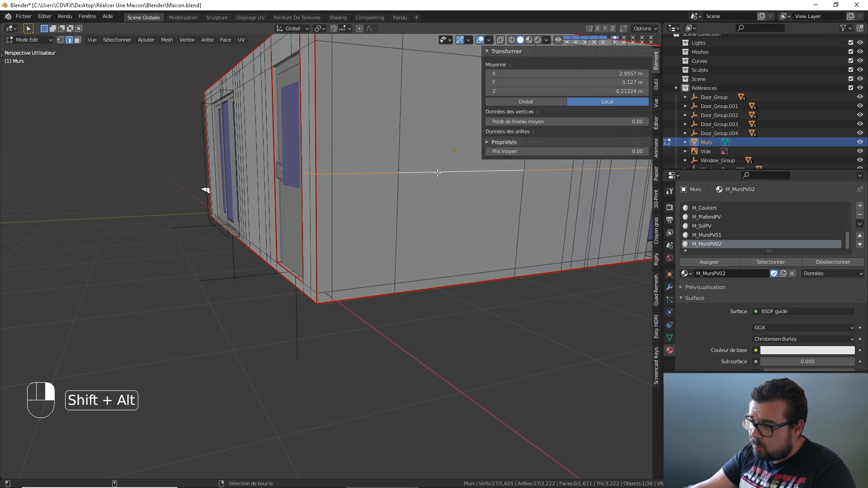
click(598, 91)
key(ctrl+v)
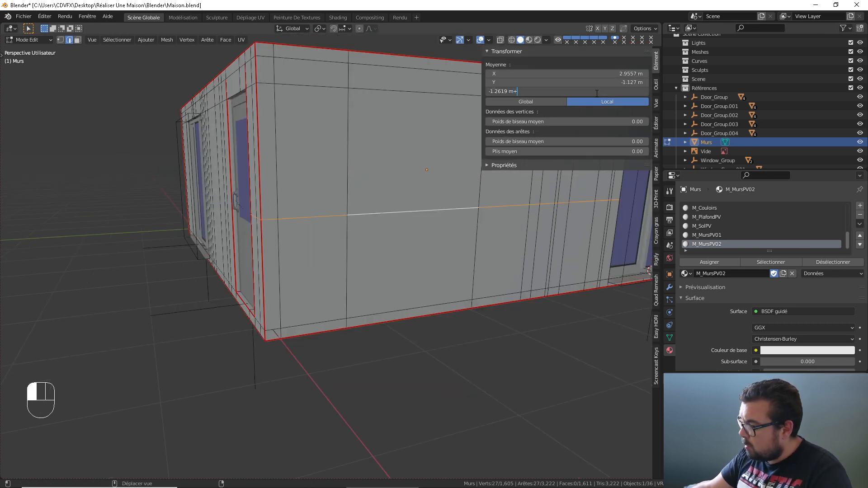
text(+1)
key(Return)
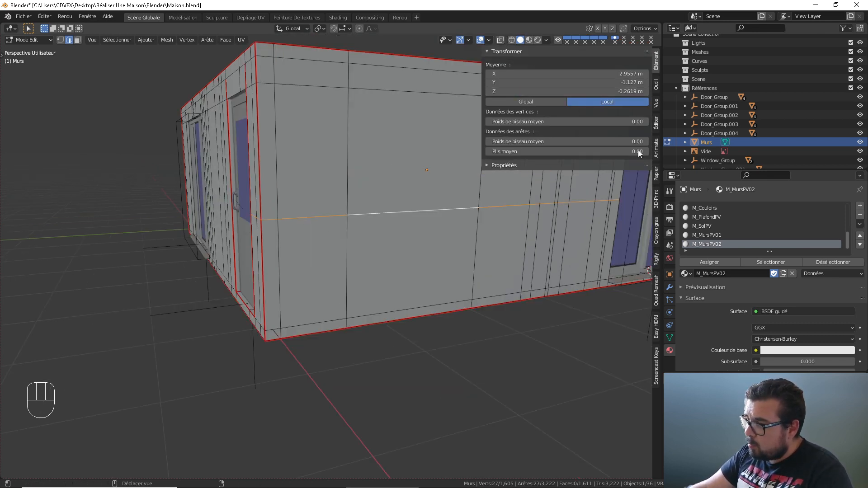
Add a horizontal loop cut to the wall between the three-panel window and the glazed door, with its local Z at -0.2619 m
middle_drag(320, 199, 367, 206)
click(627, 92)
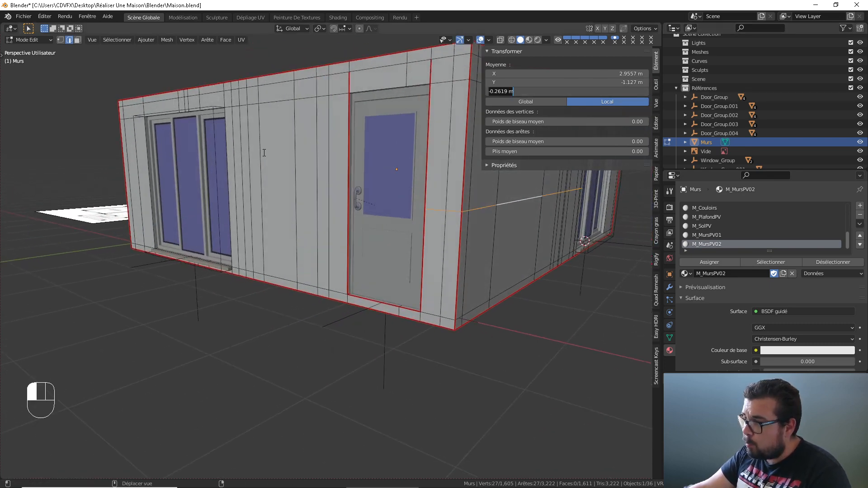
click(264, 153)
middle_drag(271, 193, 337, 199)
key(ctrl+r)
click(340, 204)
right_click(340, 204)
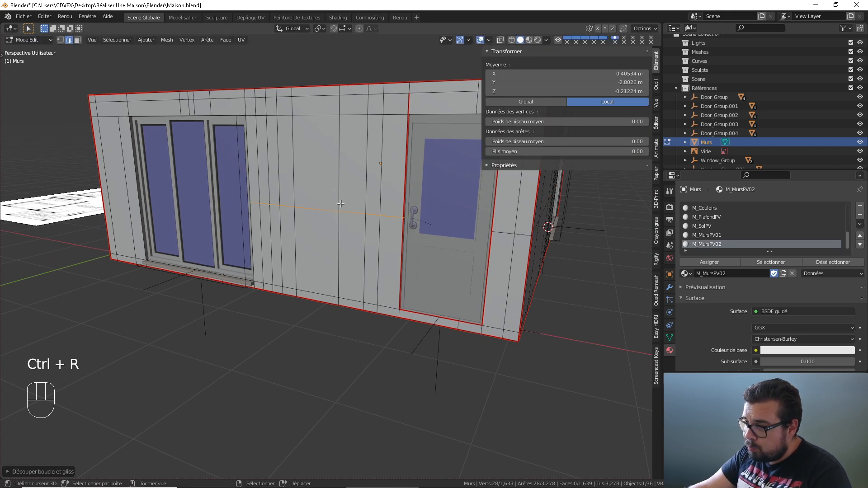
click(578, 91)
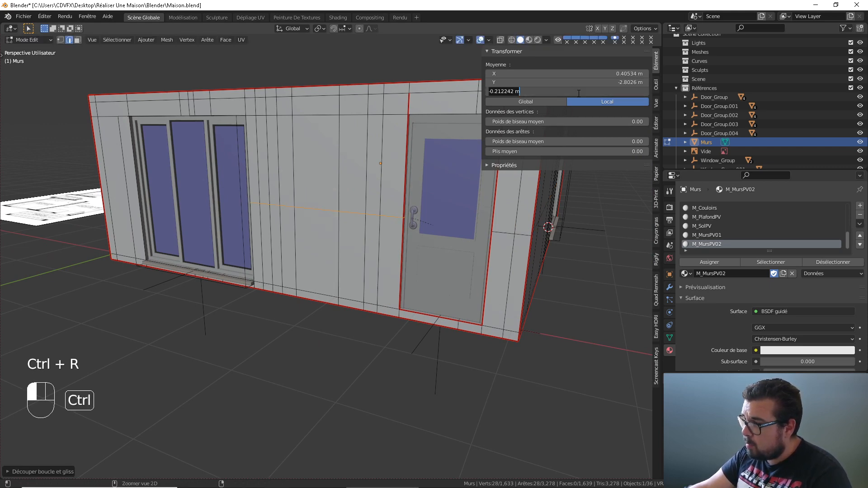
Add a horizontal loop cut around the exterior walls on the bedroom and bathroom side, and set its local Z to -0.2619 m
middle_drag(198, 211, 278, 211)
shift+middle_drag(181, 219, 314, 226)
scroll(283, 224, down, 4)
middle_drag(314, 226, 304, 282)
shift+middle_drag(170, 364, 176, 315)
shift+middle_drag(183, 325, 199, 321)
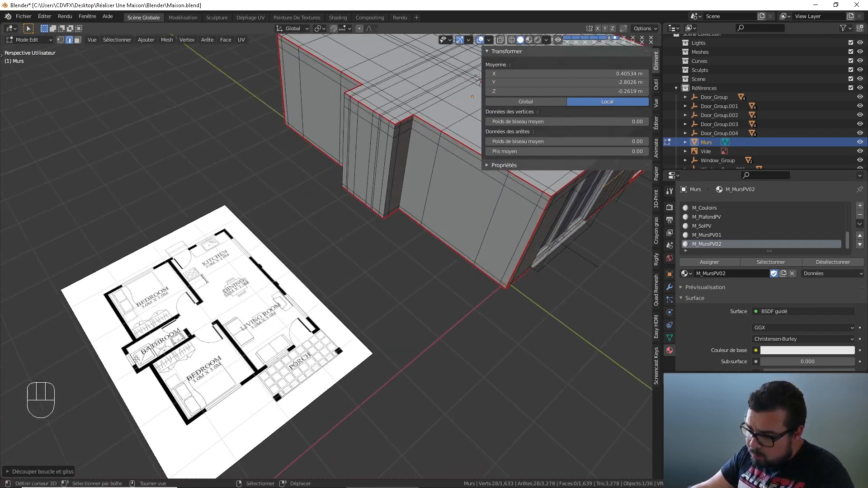
key(ctrl+r)
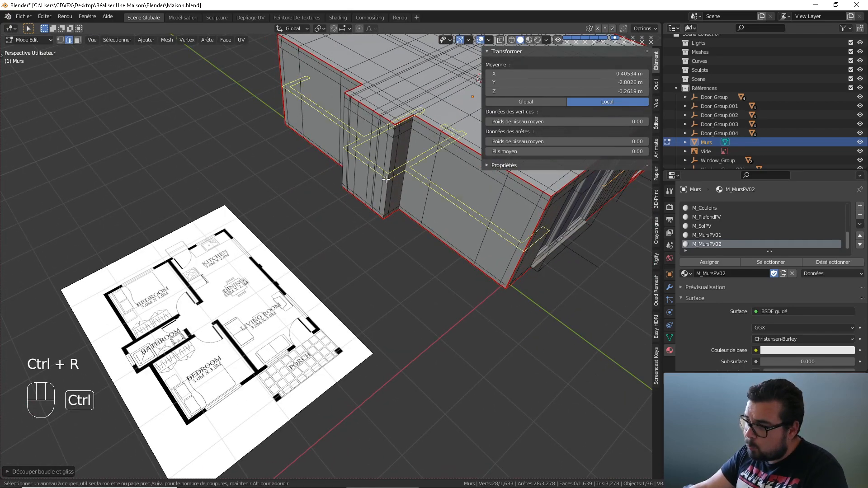
click(403, 183)
right_click(386, 175)
click(615, 91)
text(-0.2619)
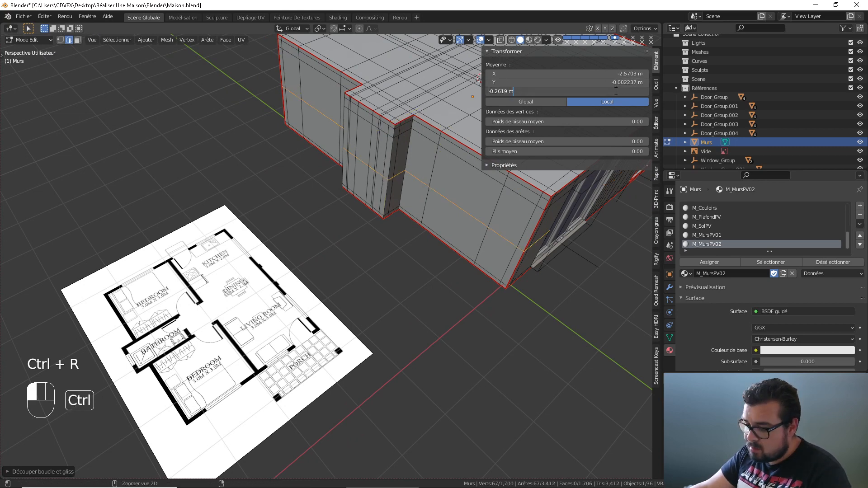
key(Return)
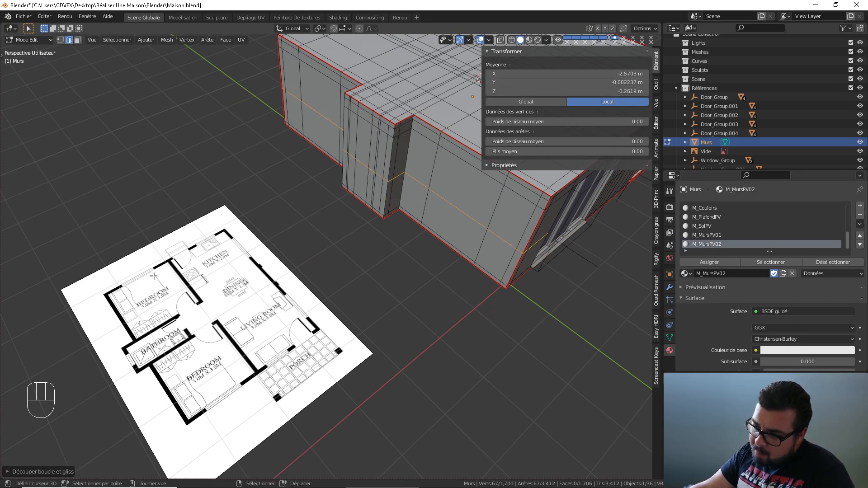
Leave mesh editing of the walls and reset the 3D cursor to the world origin
key(shift)
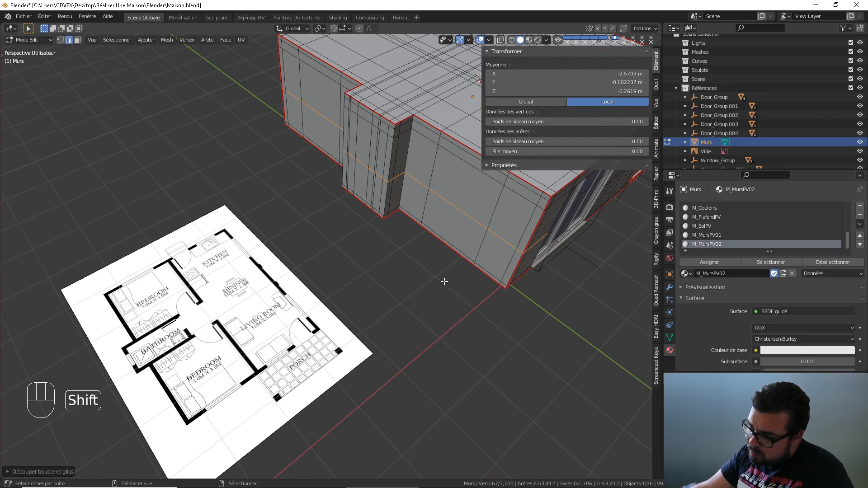
shift+middle_drag(444, 281, 403, 284)
middle_drag(521, 292, 371, 253)
shift+middle_drag(398, 226, 212, 280)
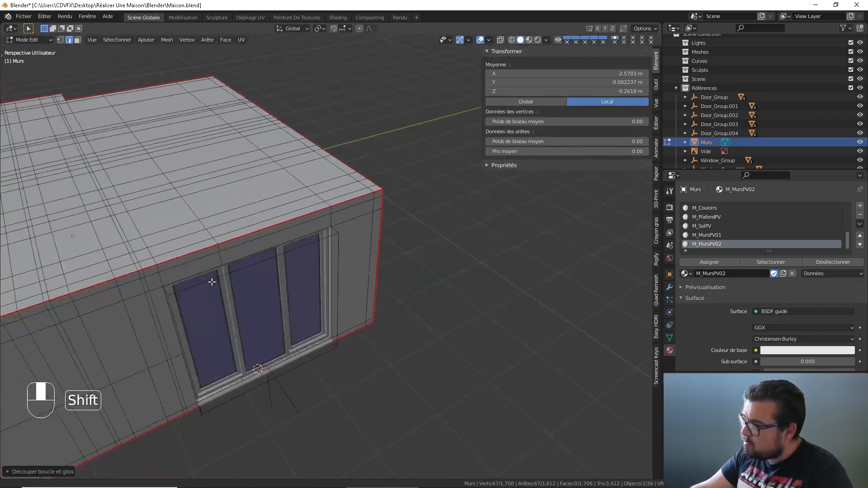
middle_drag(361, 267, 393, 262)
key(Tab)
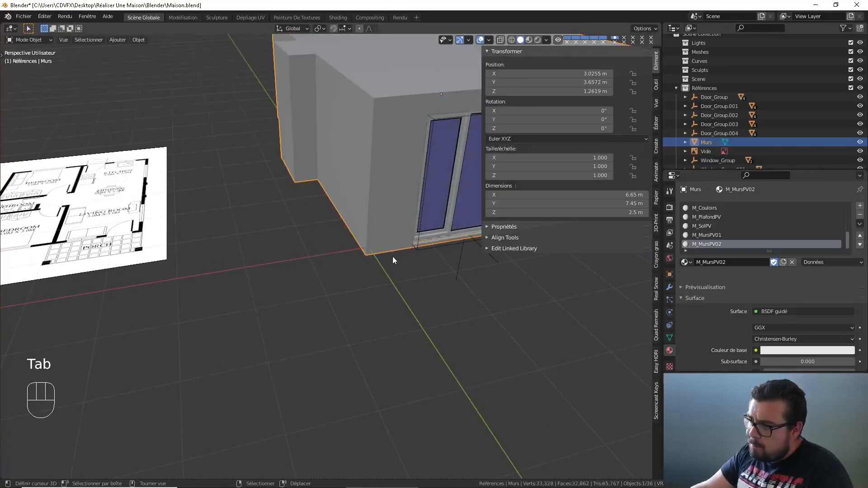
key(Tab)
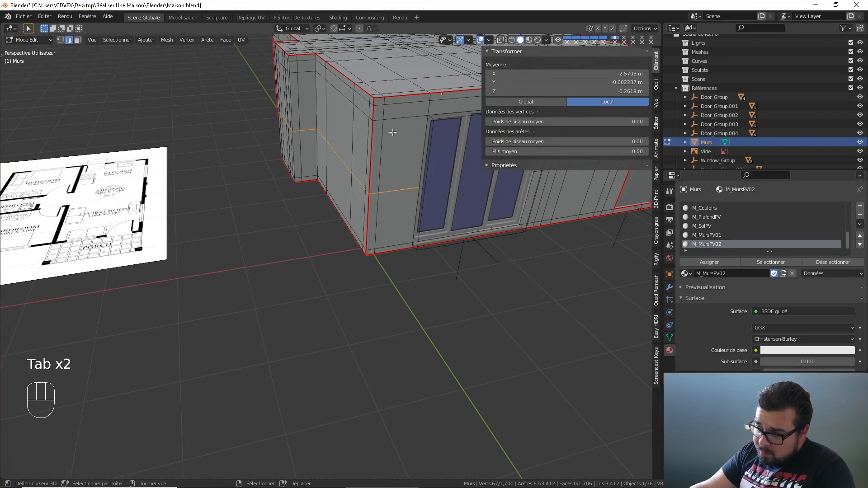
key(Tab)
scroll(300, 255, down, 5)
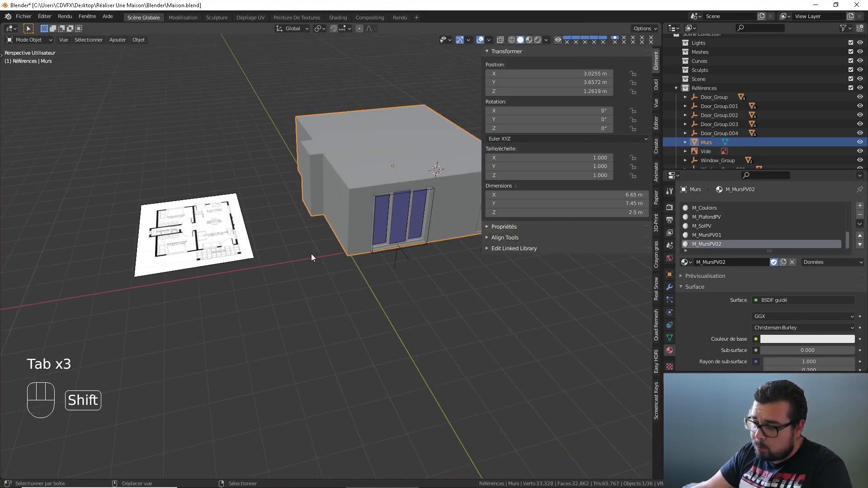
key(shift+a)
key(shift+c)
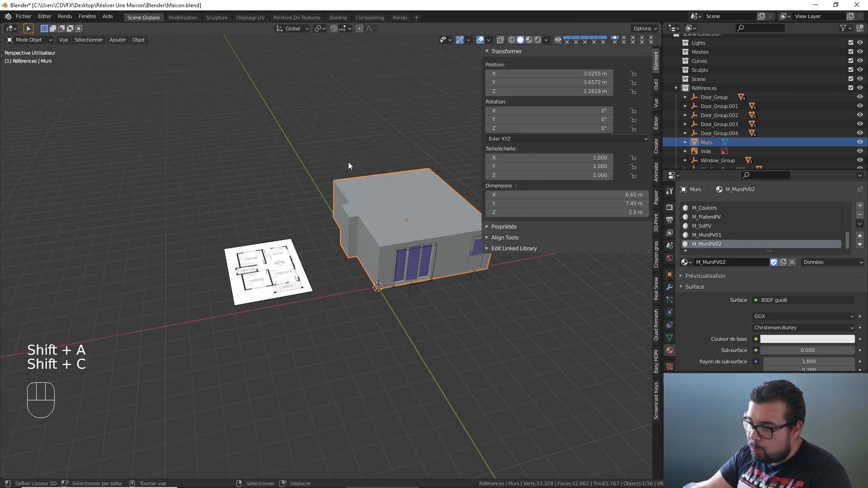
Add an Archimesh Rail Window at the 3D cursor
scroll(332, 240, up, 2)
scroll(331, 246, up, 1)
key(shift+a)
mouse_move(331, 244)
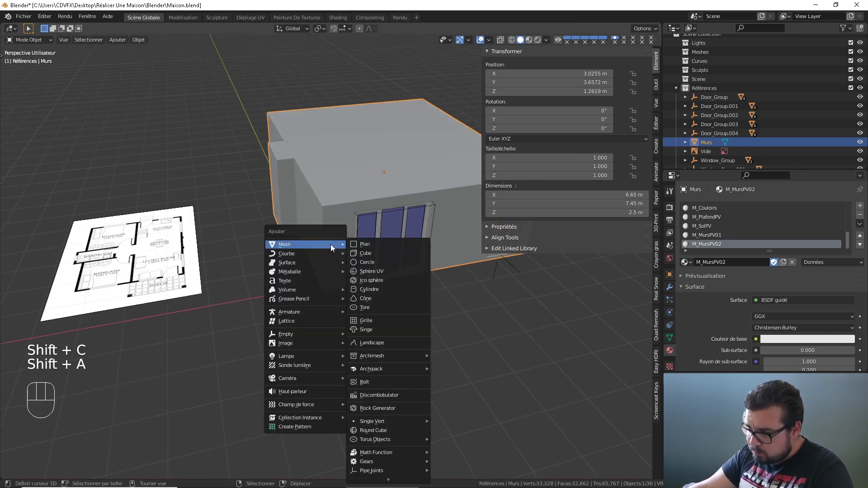
mouse_move(405, 357)
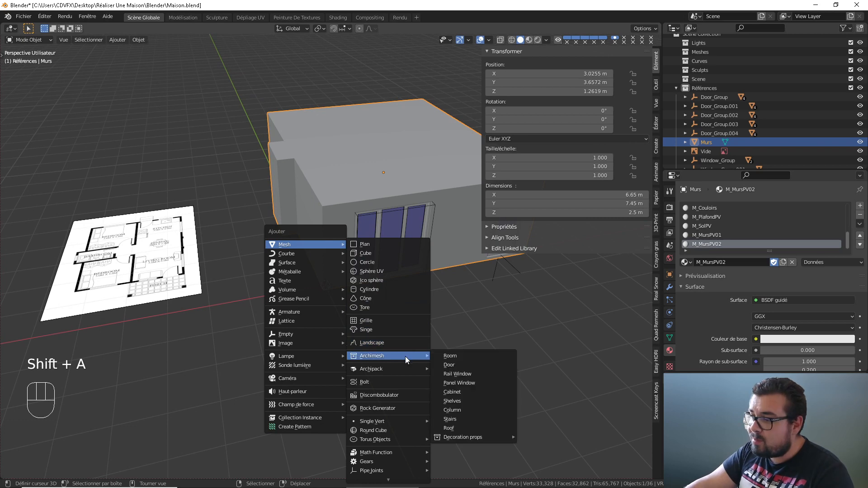
click(468, 374)
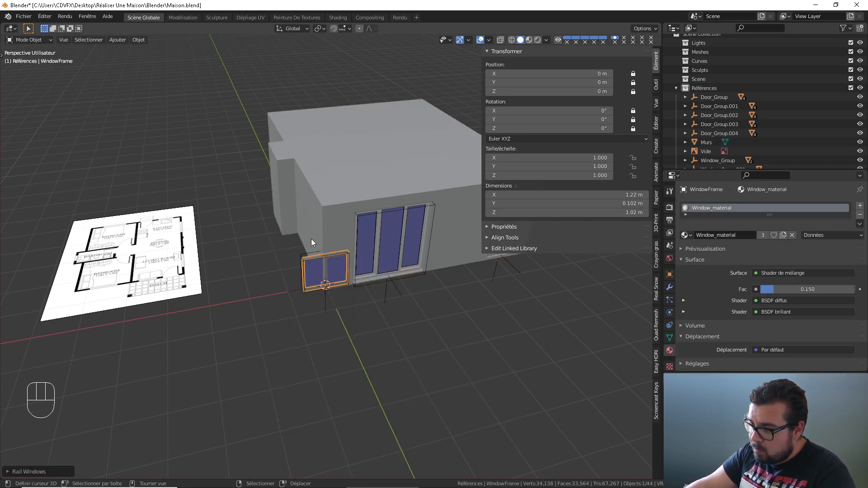
scroll(324, 280, up, 2)
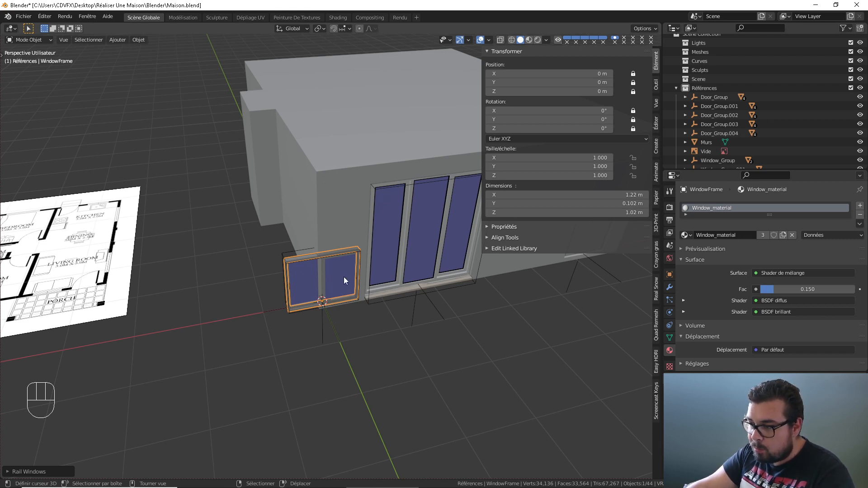
key(g)
key(x)
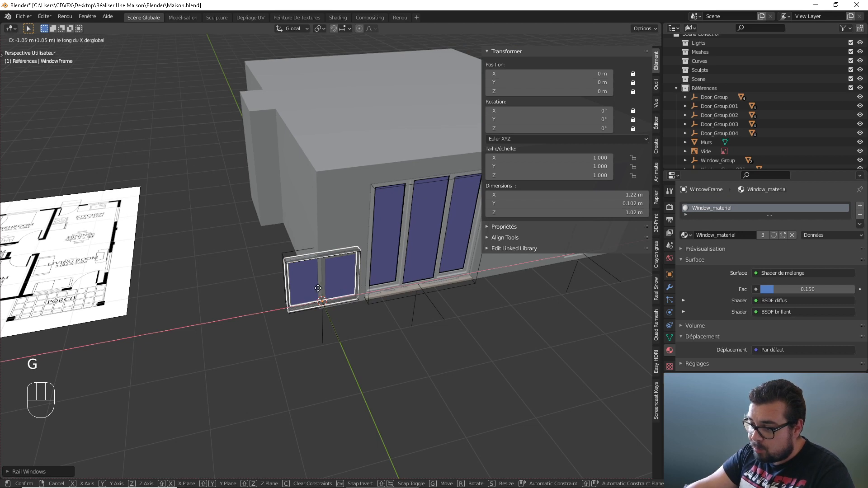
right_click(307, 330)
Select the new rail window's parent group and move it along X, away from the house, to about -2.14 m
right_click(323, 333)
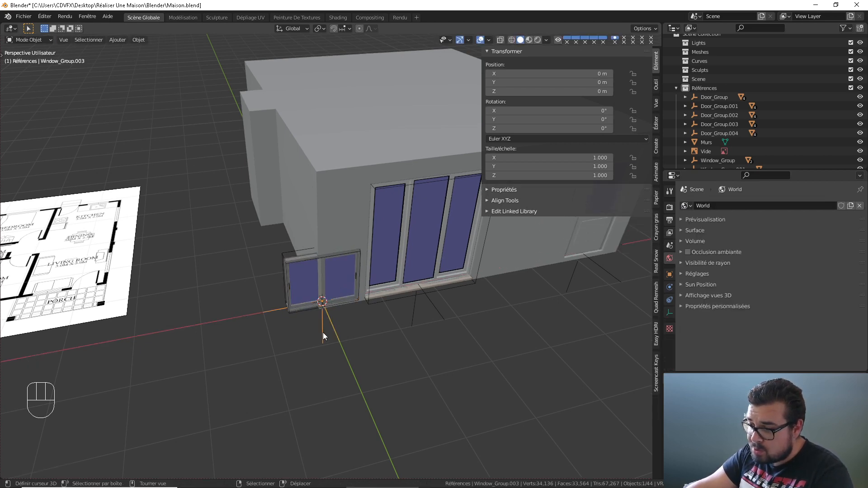
key(g)
click(205, 327)
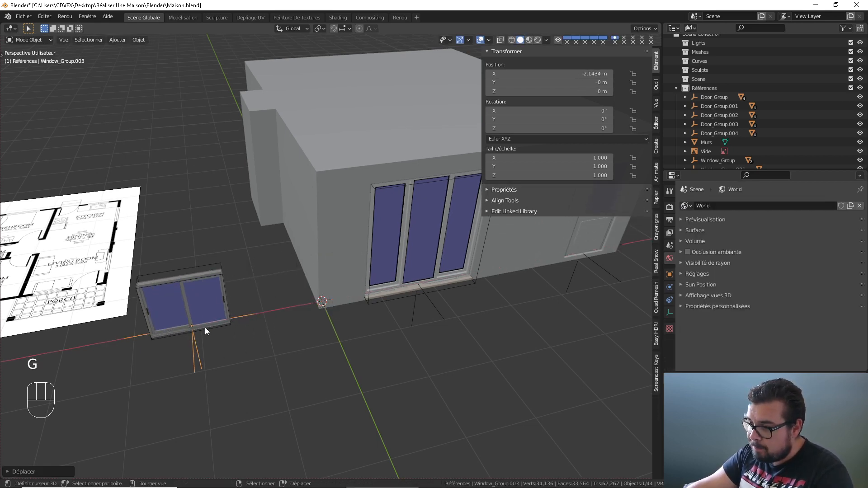
Edit the walls mesh and add a second horizontal loop cut above the -0.2619 m loop on the bedroom and bathroom side
middle_drag(205, 328, 360, 259)
scroll(360, 259, down, 1)
right_click(378, 230)
key(Tab)
scroll(354, 240, up, 2)
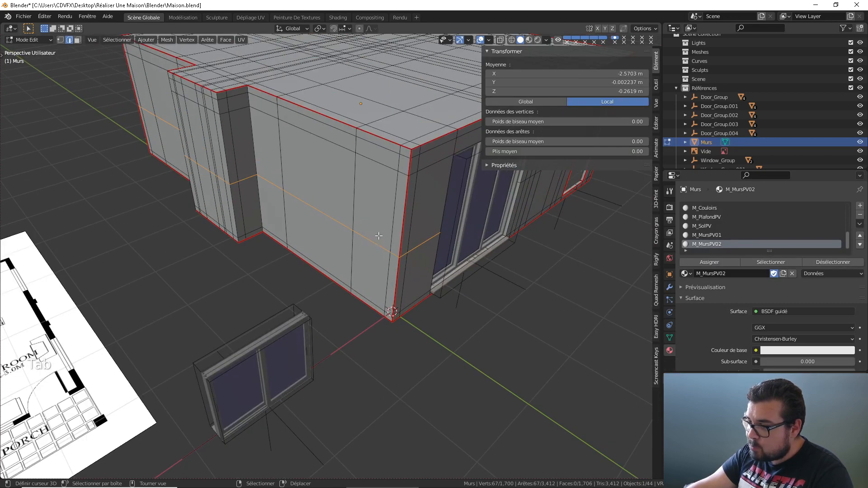
right_click(371, 242)
alt+shift+right_click(372, 241)
alt+shift+right_click(371, 241)
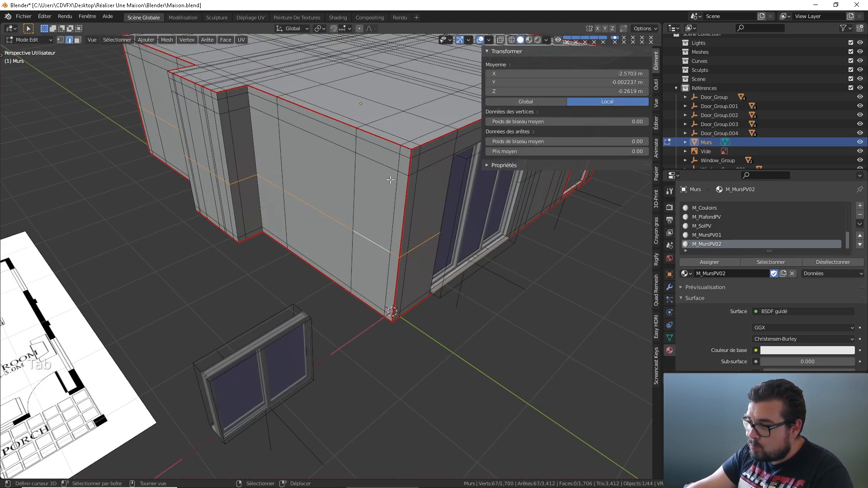
key(ctrl+r)
click(404, 199)
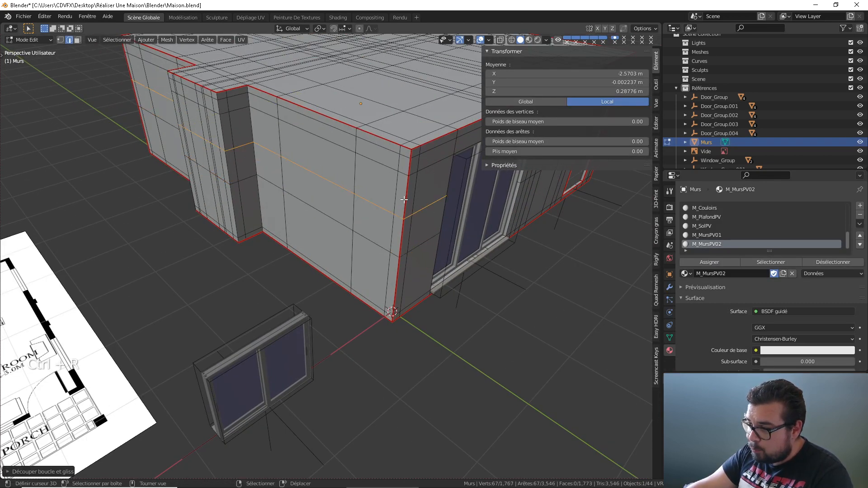
Select the lower horizontal edge loop on the bedroom and bathroom side of the walls and copy its local Z value
key(alt+a)
alt+shift+right_click(375, 241)
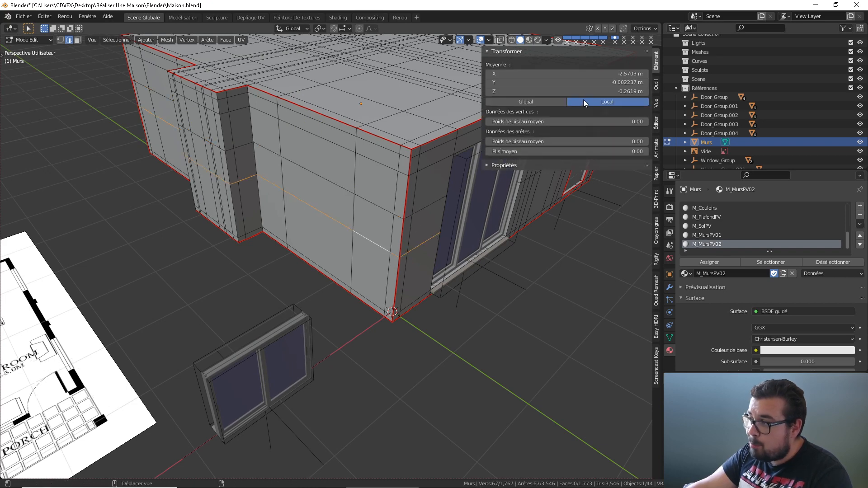
key(Tab)
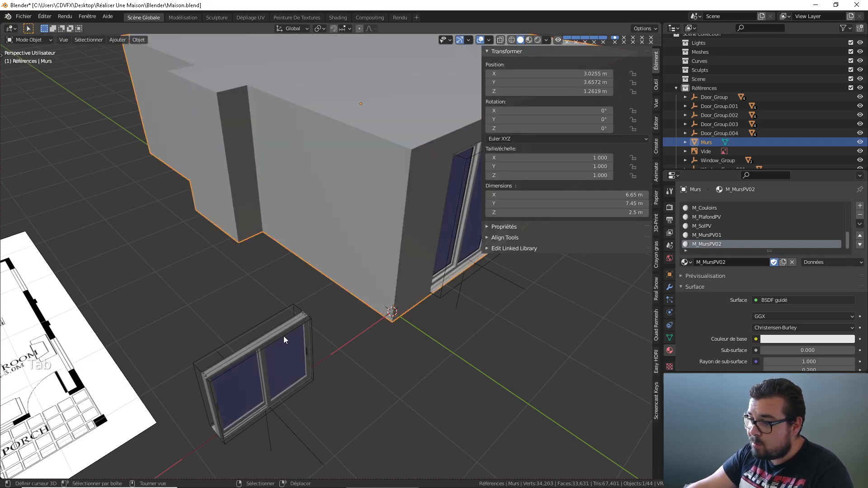
key(Tab)
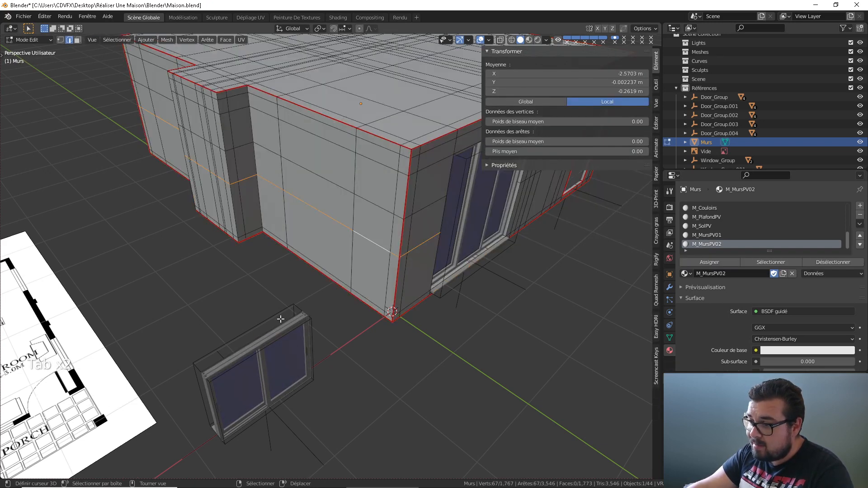
click(621, 91)
key(ctrl+c)
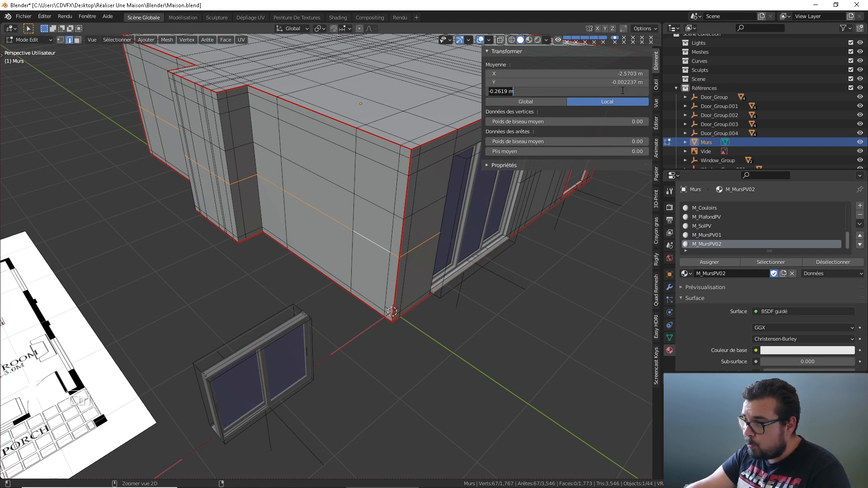
Select the upper horizontal loop and set its local Z to -0.2619 m + 1.02
click(340, 173)
click(372, 197)
alt+shift+click(374, 197)
alt+shift+click(377, 196)
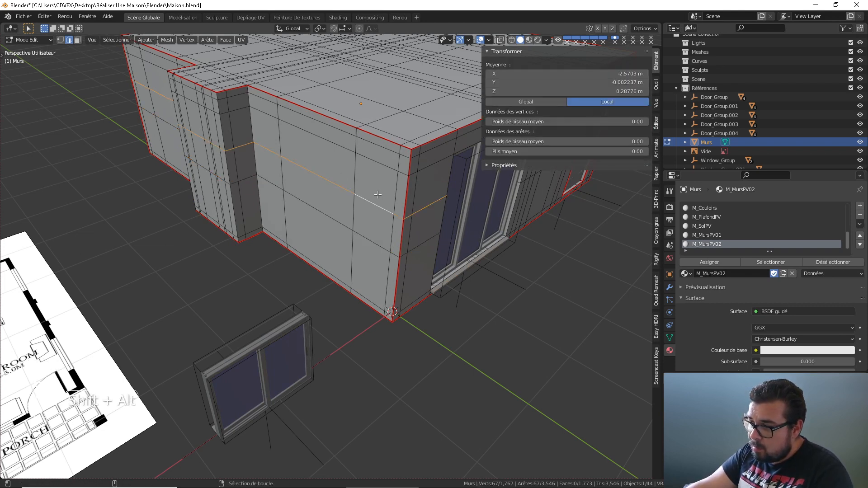
click(613, 88)
key(ctrl+v)
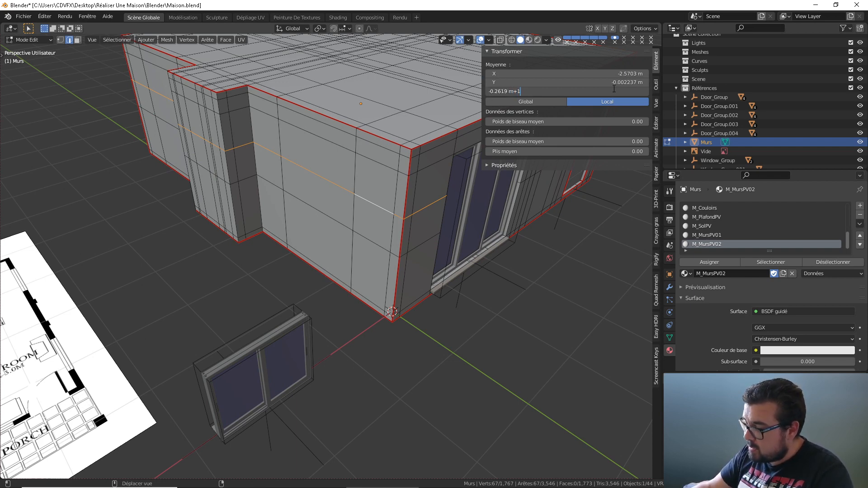
text(+1.02)
key(Return)
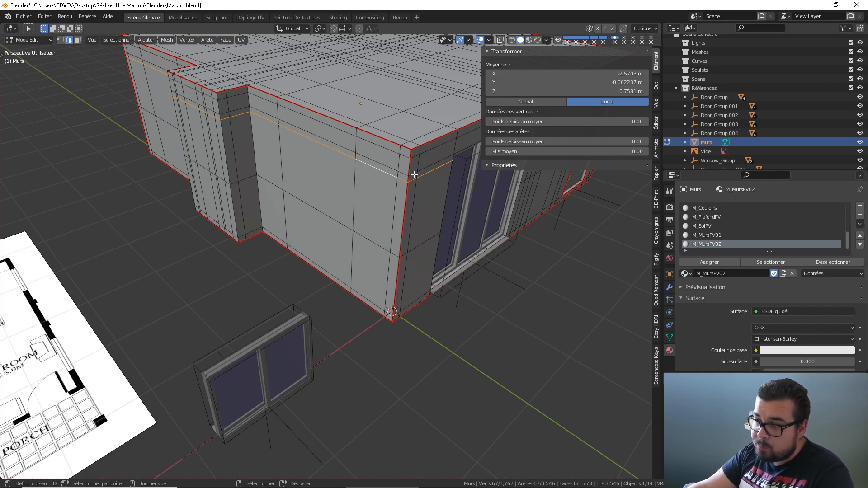
Loop cut the front wall between the triple window and the door, set its local Z to -0.2619 m + 1.02, and copy the result
shift+middle_drag(417, 180, 396, 188)
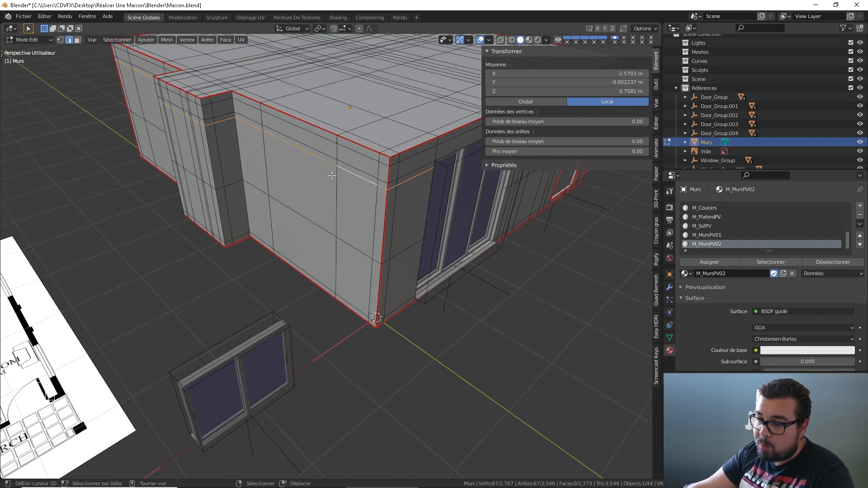
middle_drag(332, 176, 401, 188)
key(ctrl+r)
click(402, 188)
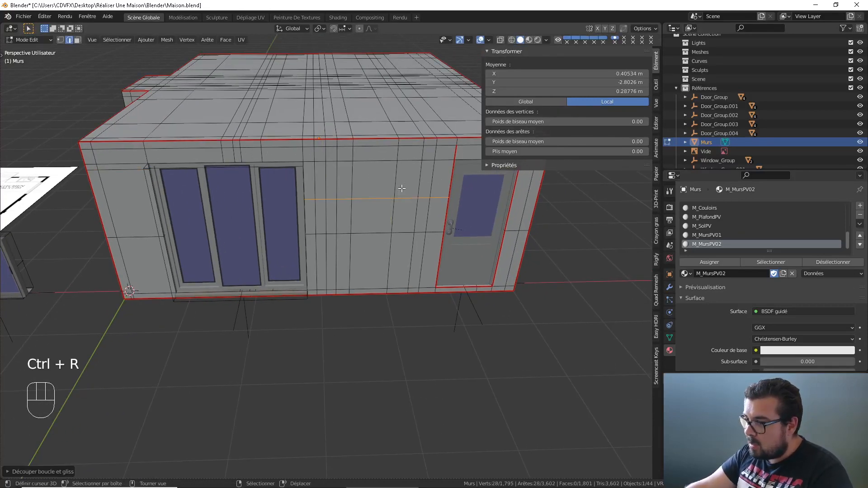
click(611, 94)
key(ctrl+v)
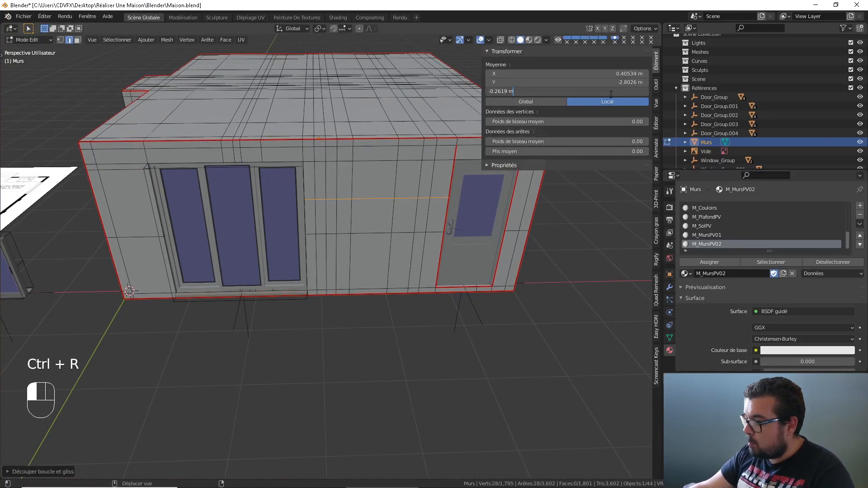
text(+1.02)
key(Return)
click(610, 94)
key(ctrl+c)
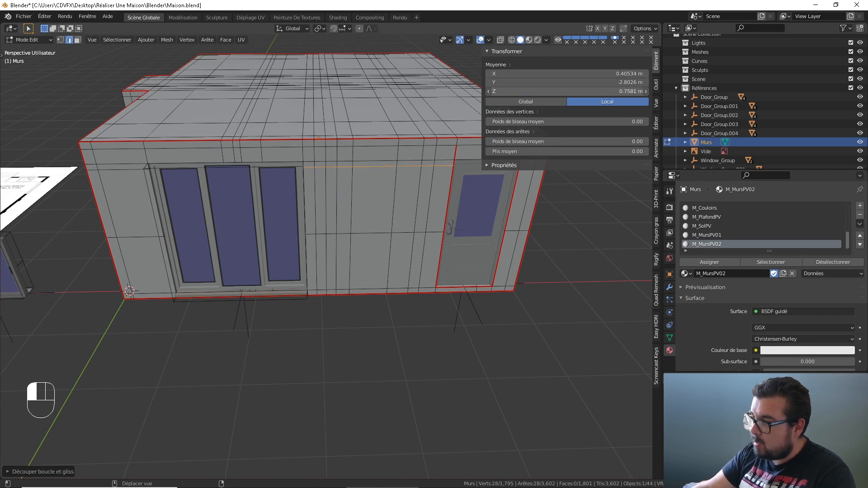
key(Return)
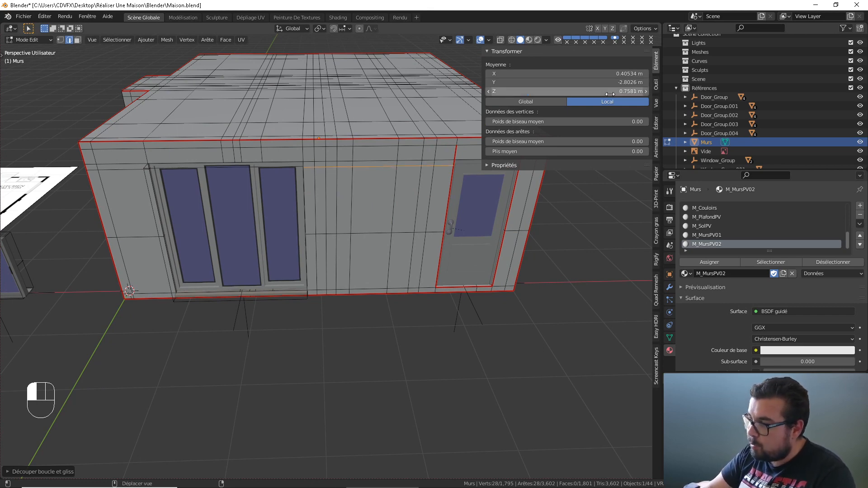
Add a horizontal loop cut on the side wall between the front door corner and the large window, at local Z 0.7581 m
middle_drag(533, 235, 448, 233)
key(ctrl+r)
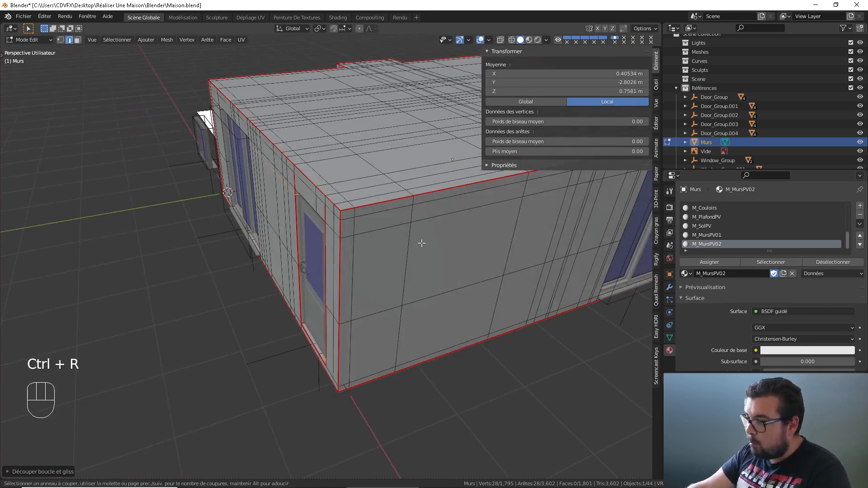
click(395, 249)
right_click(395, 249)
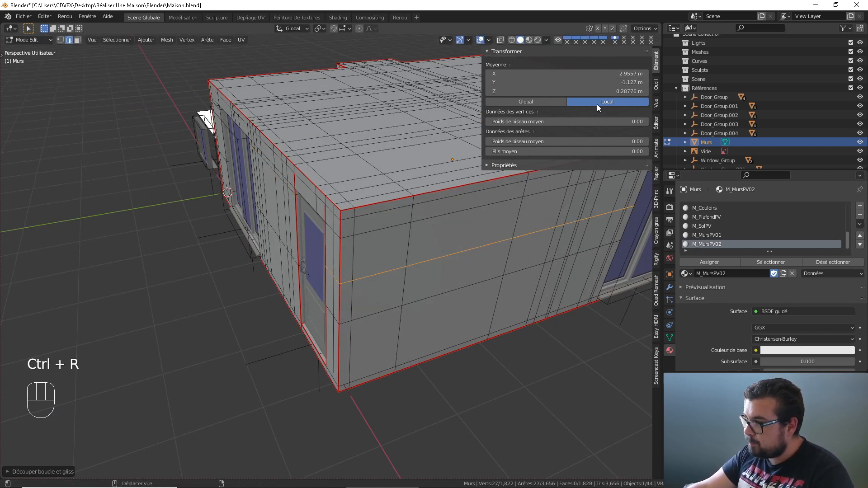
click(610, 91)
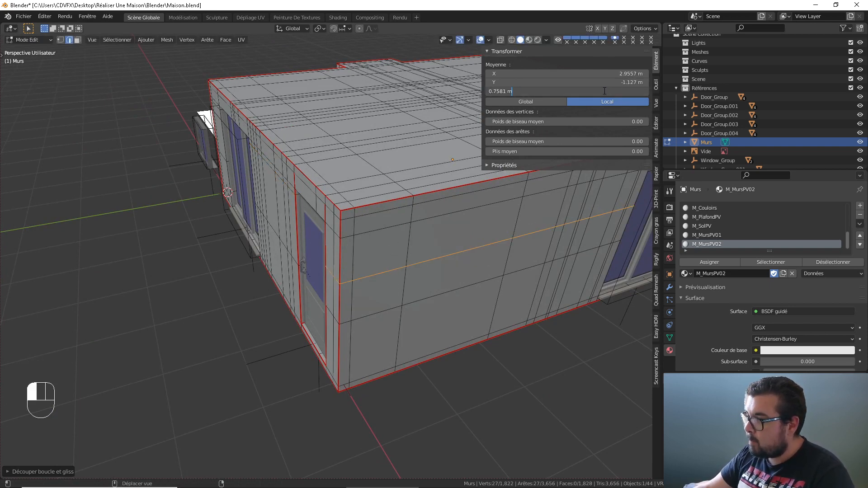
key(ctrl+v)
Examine the house from all sides against the floor plan for wall sections still missing the upper loop
middle_drag(601, 246, 484, 213)
shift+middle_drag(484, 213, 409, 180)
scroll(409, 180, down, 7)
shift+middle_drag(547, 289, 518, 253)
scroll(391, 252, up, 1)
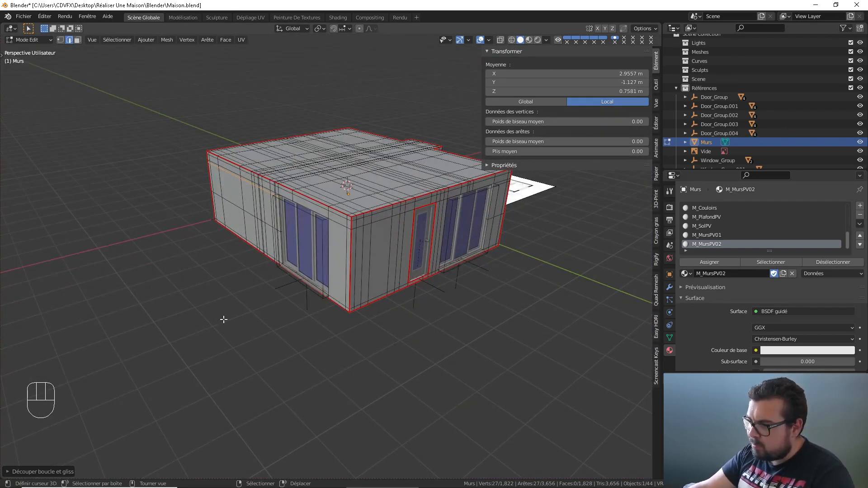
middle_drag(106, 223, 261, 271)
scroll(137, 236, up, 2)
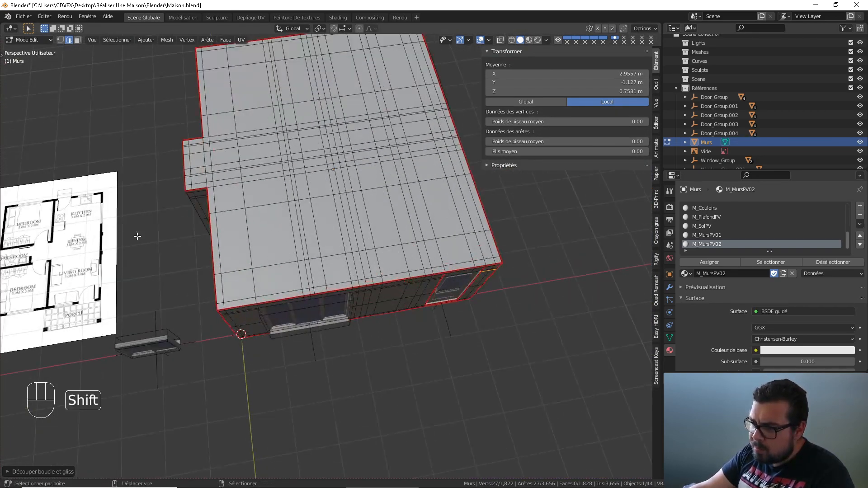
shift+middle_drag(137, 237, 181, 271)
scroll(131, 222, up, 3)
shift+middle_drag(75, 221, 95, 223)
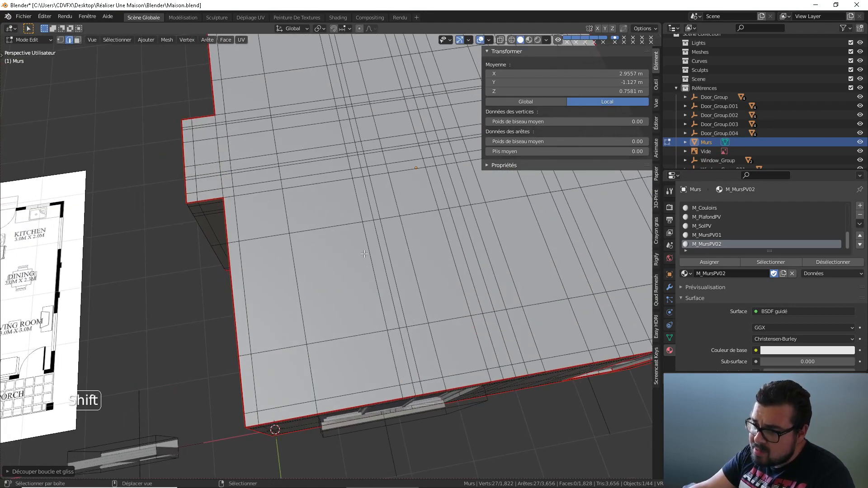
middle_drag(364, 253, 183, 237)
shift+middle_drag(184, 237, 218, 286)
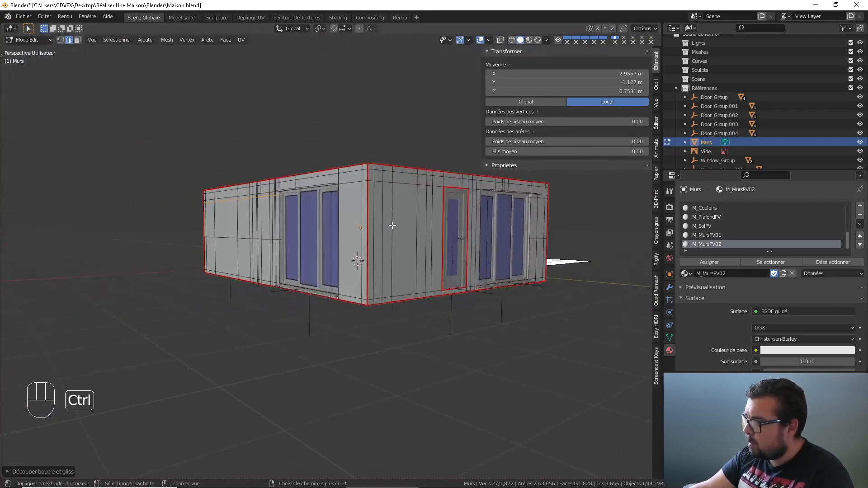
Add a horizontal loop cut on the rear wall between the corner and the door, and set its local Z to 0.7581 m
key(ctrl+r)
click(405, 217)
right_click(406, 217)
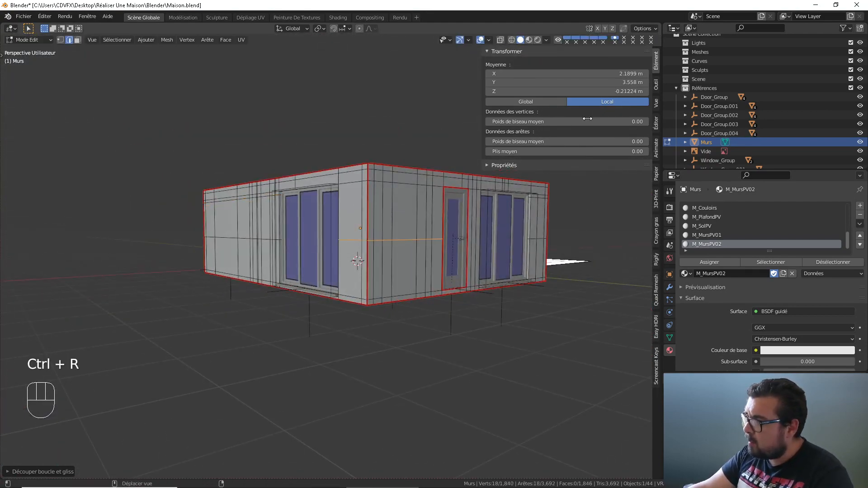
click(606, 92)
text(0.7581)
key(Return)
Copy the side wall's lower loop height and add a matching loop cut on the rear wall beside the door, at local Z -0.2619 m
middle_drag(246, 267, 280, 270)
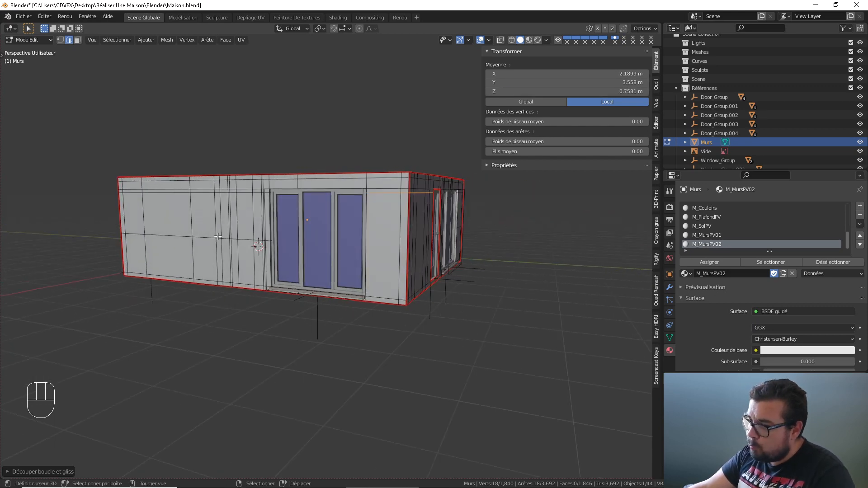
click(200, 238)
click(597, 91)
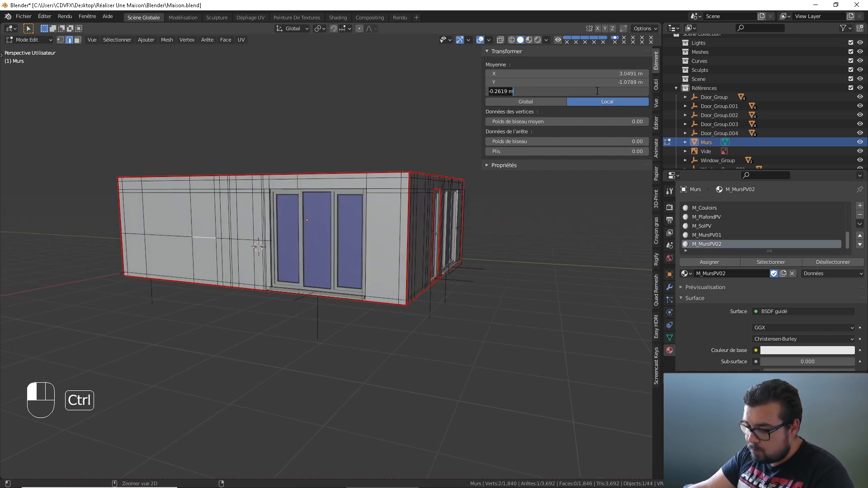
key(Return)
middle_drag(453, 248, 398, 249)
key(ctrl+r)
click(414, 245)
right_click(414, 244)
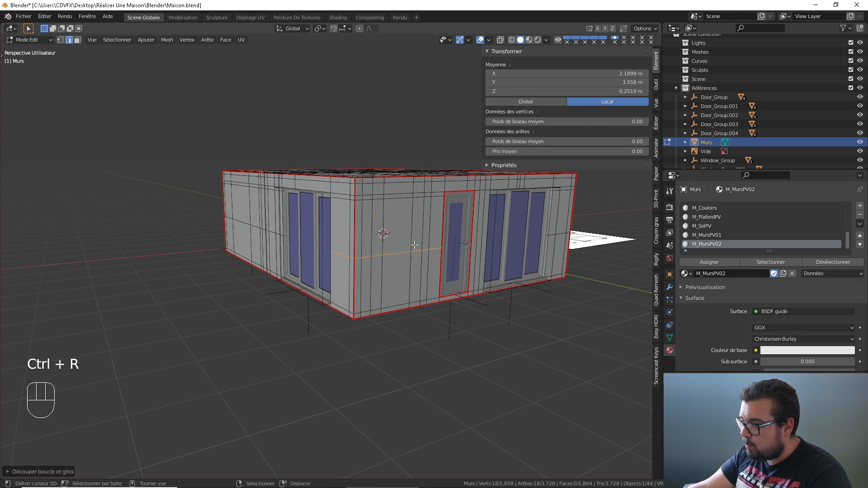
click(576, 91)
text(-0.2619 m)
key(Return)
Try to add another loop cut at the corner beside the rear triple window at local Z 0.7581 m, and undo it
middle_drag(479, 265, 466, 245)
click(366, 218)
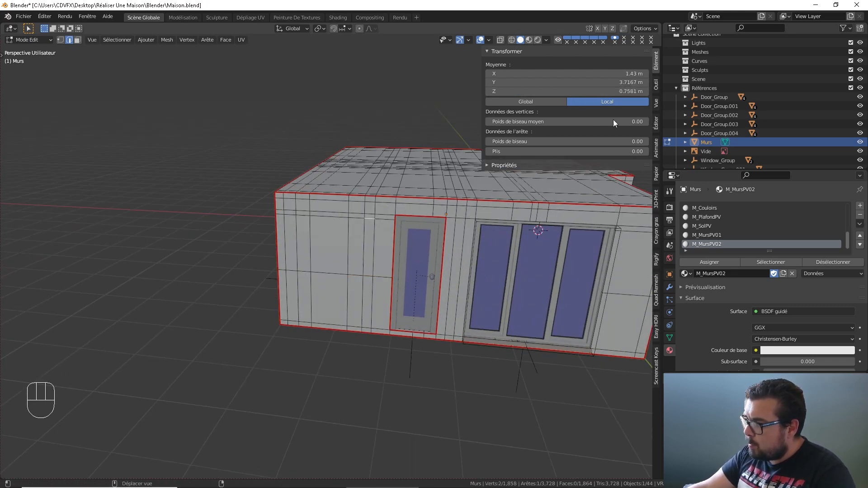
click(638, 92)
key(Return)
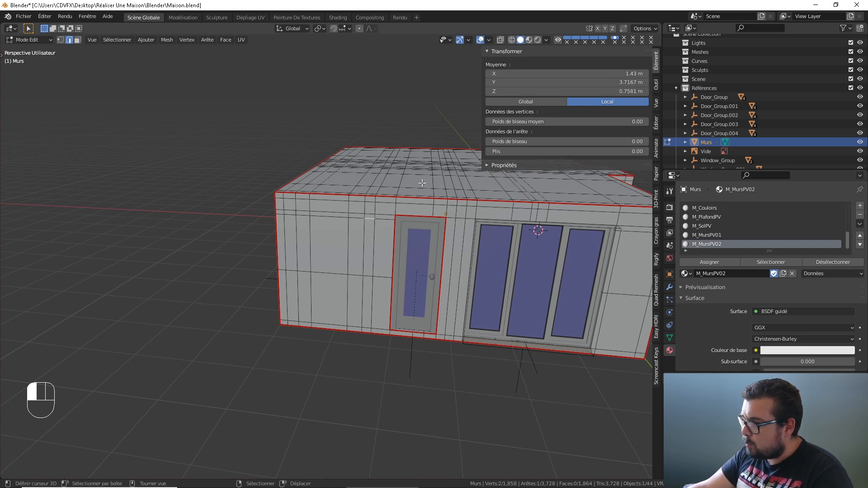
shift+middle_drag(615, 272, 466, 268)
key(ctrl+r)
click(466, 266)
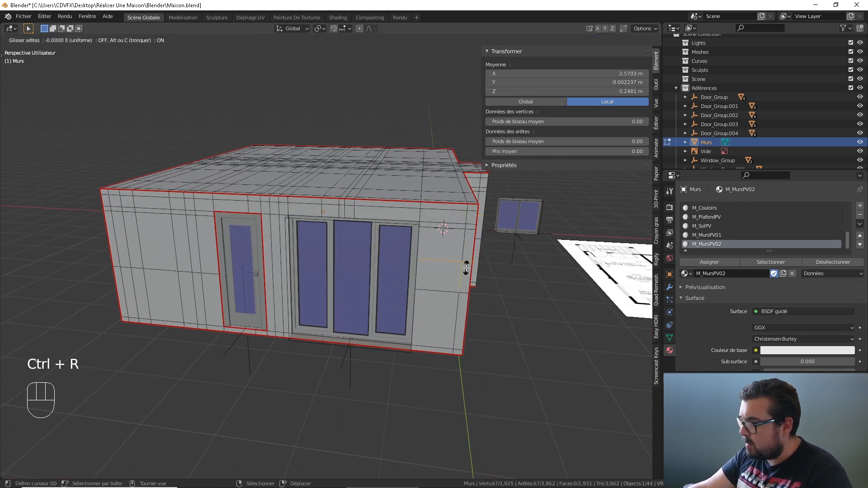
click(466, 267)
key(ctrl+v)
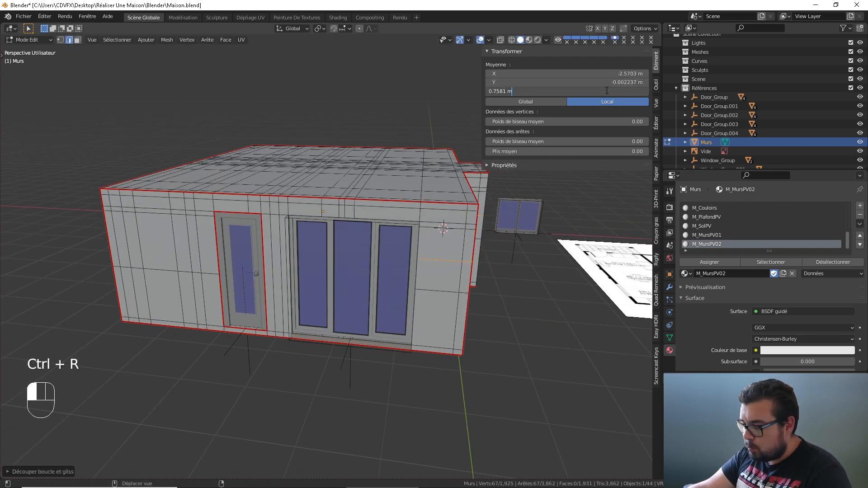
key(ctrl+z)
key(ctrl+z)
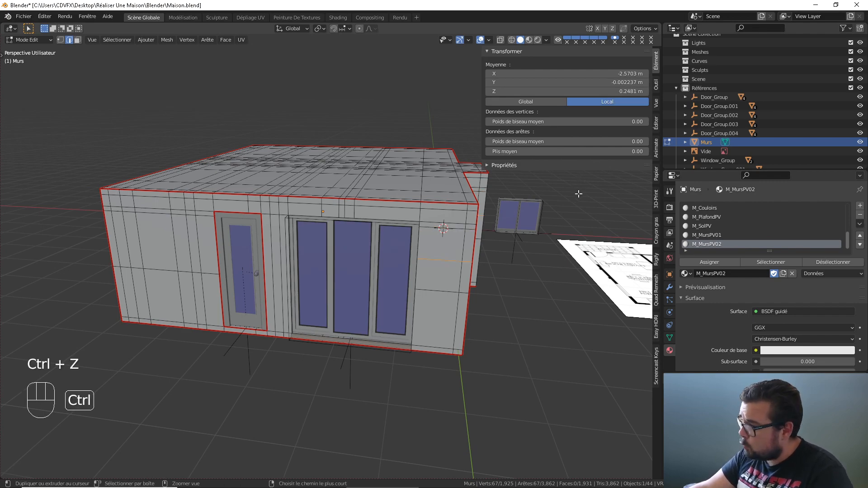
Switch to face selection and examine the floor plan for the window position on the projecting bathroom wall
middle_drag(578, 193, 437, 264)
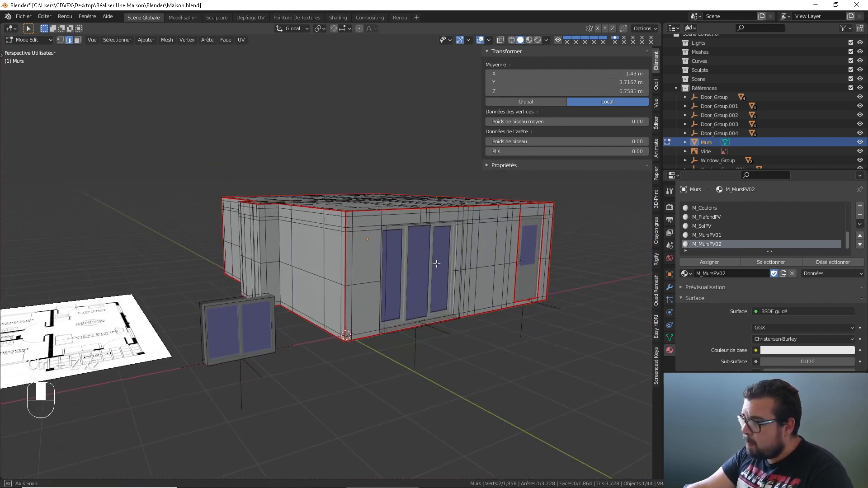
click(77, 40)
middle_drag(190, 158, 298, 162)
middle_drag(361, 240, 323, 282)
shift+middle_drag(307, 337, 348, 274)
middle_drag(291, 371, 274, 342)
scroll(357, 324, up, 2)
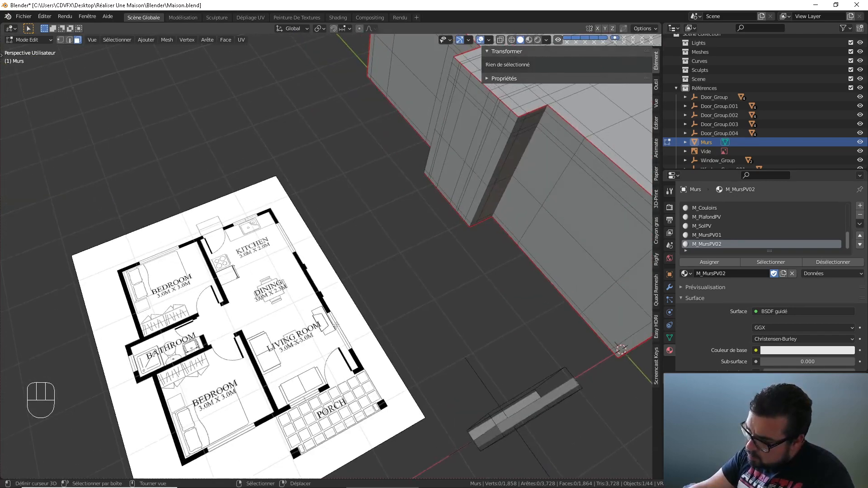
middle_drag(482, 153, 520, 152)
shift+middle_drag(519, 152, 371, 155)
Try selecting only the three middle faces between the two horizontal loops on the projecting bathroom wall
right_click(455, 180)
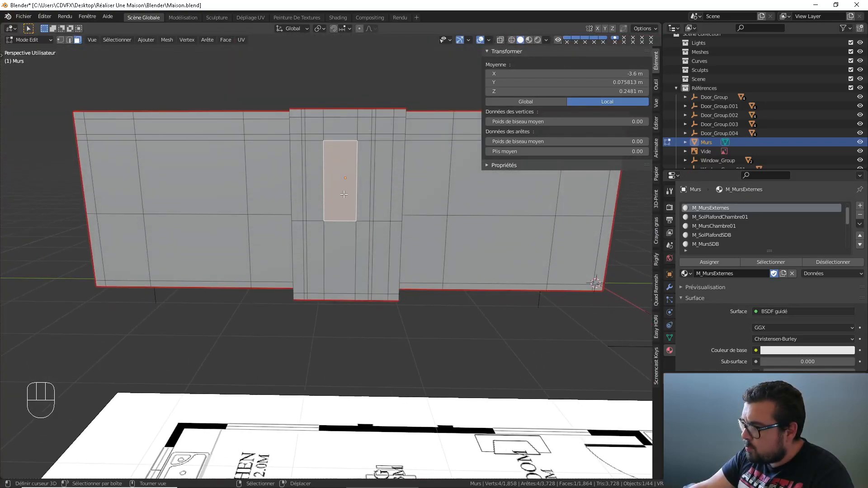
shift+right_click(368, 165)
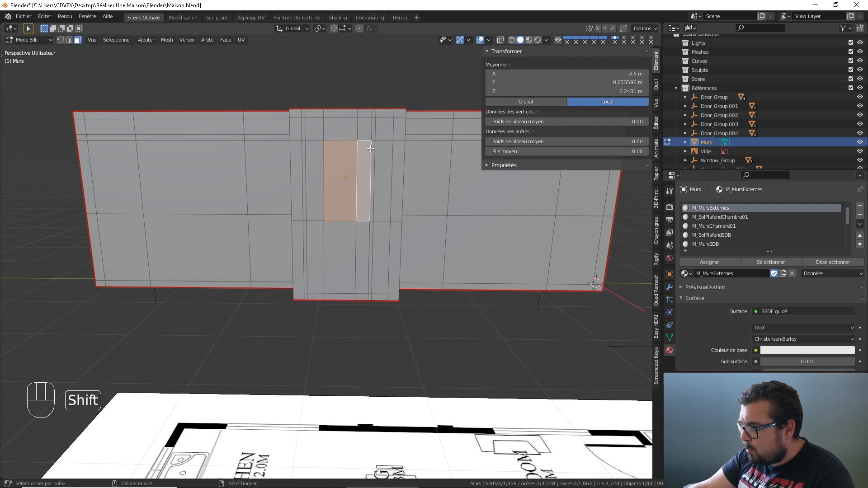
shift+right_click(372, 198)
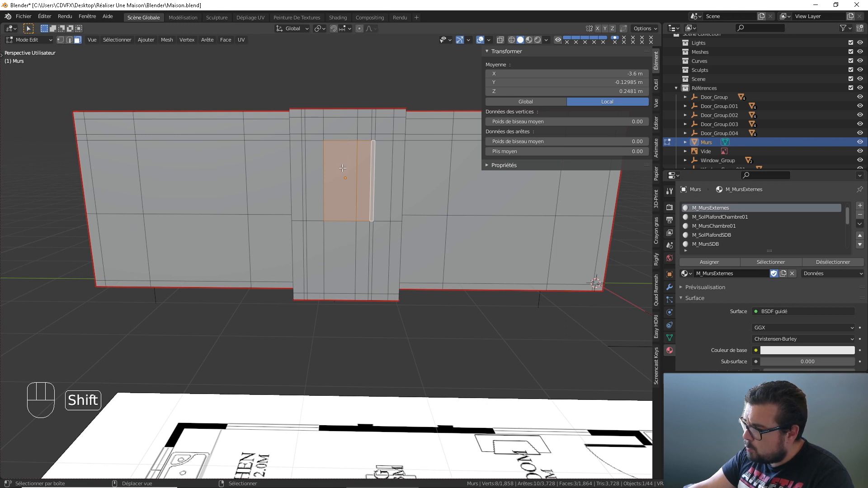
Select the full row of faces between the two horizontal loops on the projecting bathroom wall and snap the 3D cursor to it
right_click(296, 168)
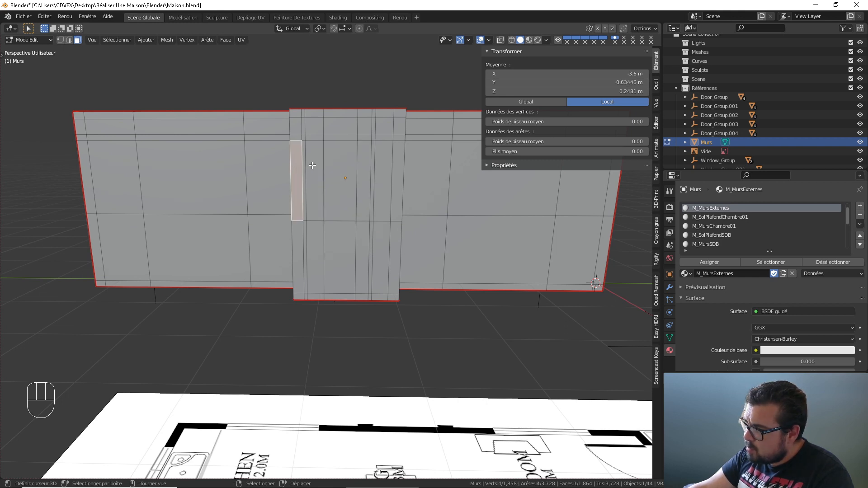
ctrl+right_click(396, 166)
key(shift+s)
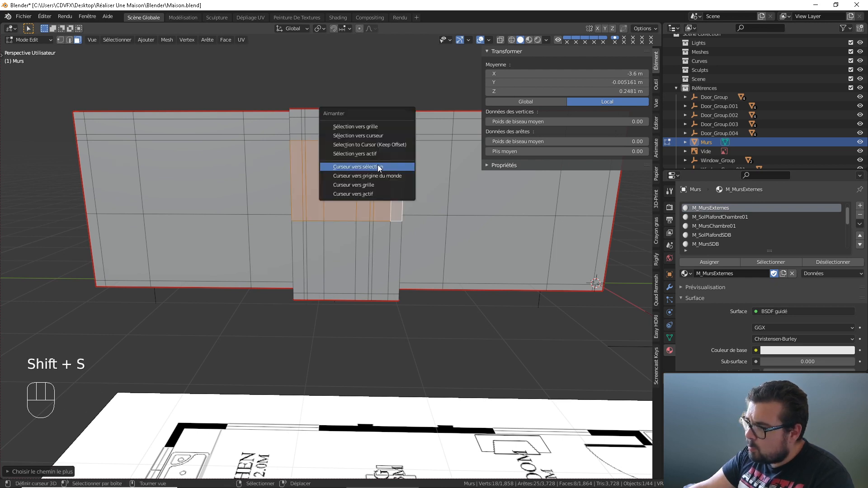
click(378, 166)
key(Tab)
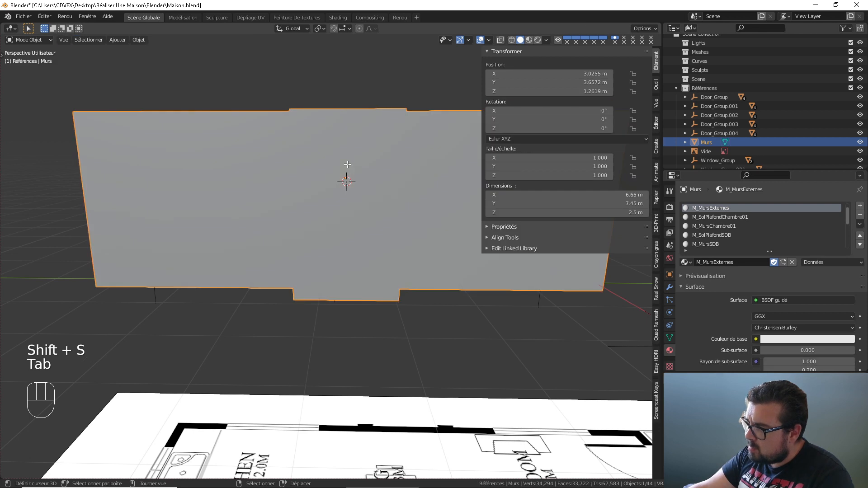
key(Tab)
Select the four adjoining outer faces around the 3D cursor, including the narrow strip, and delete them to open the window
right_click(339, 165)
shift+right_click(363, 164)
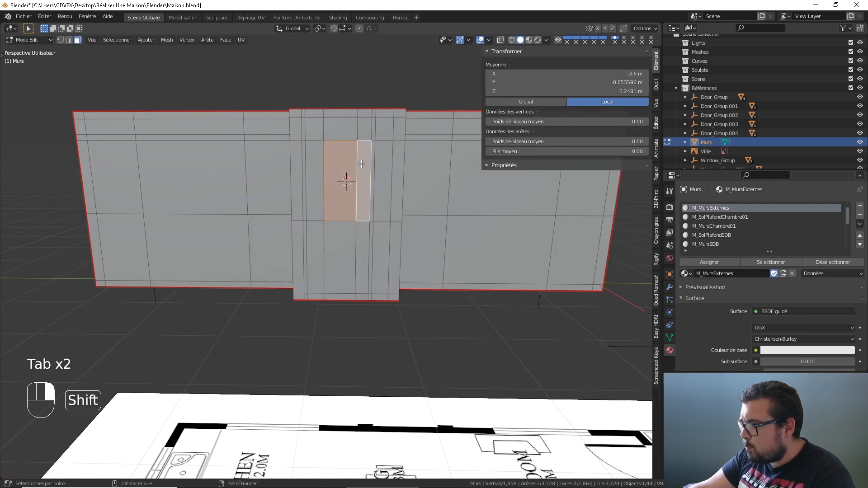
shift+right_click(317, 164)
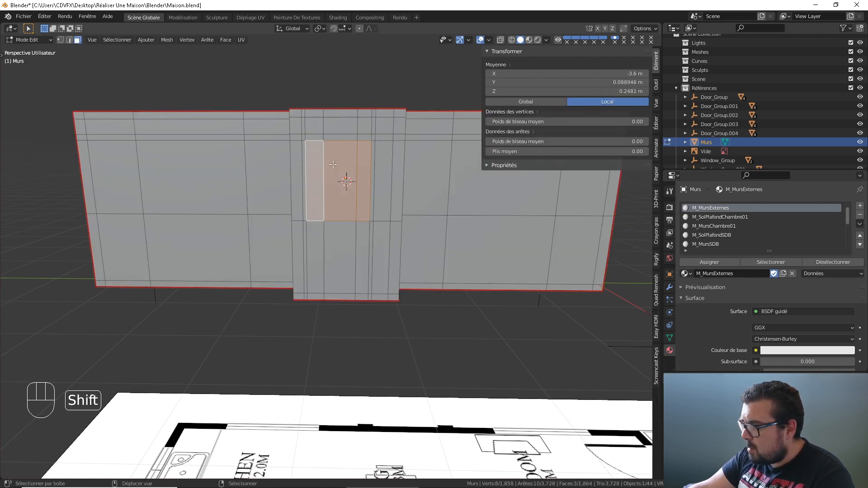
shift+right_click(374, 160)
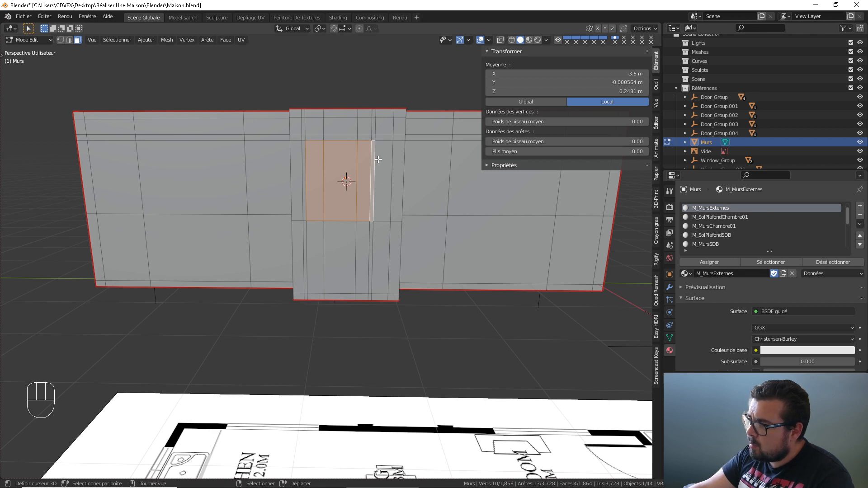
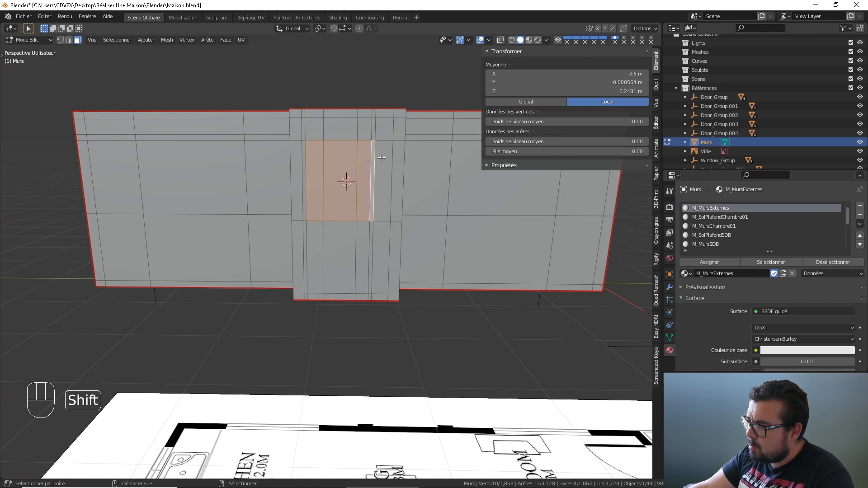
middle_drag(382, 157, 380, 243)
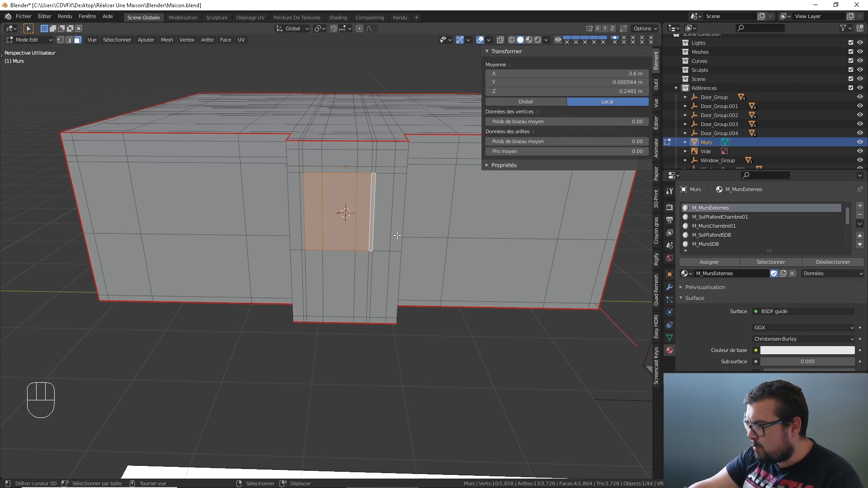
middle_drag(329, 199, 362, 224)
key(x)
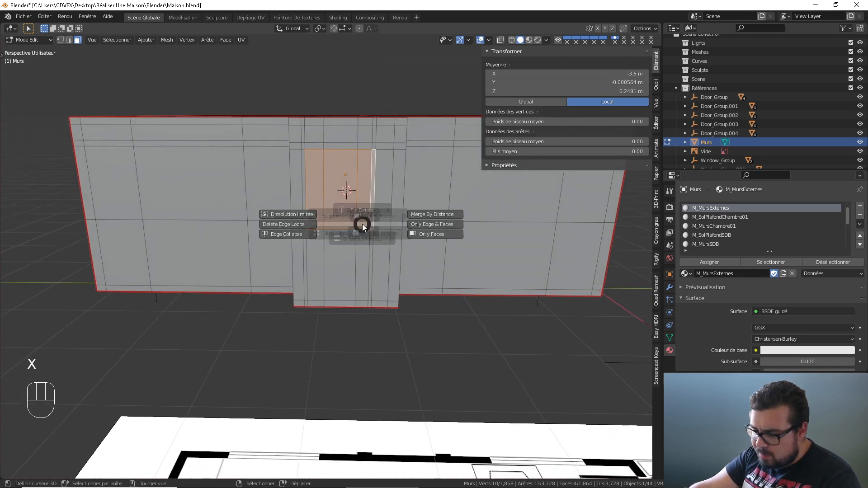
click(411, 197)
Delete the four inner bathroom wall faces behind the outer window opening
click(315, 178)
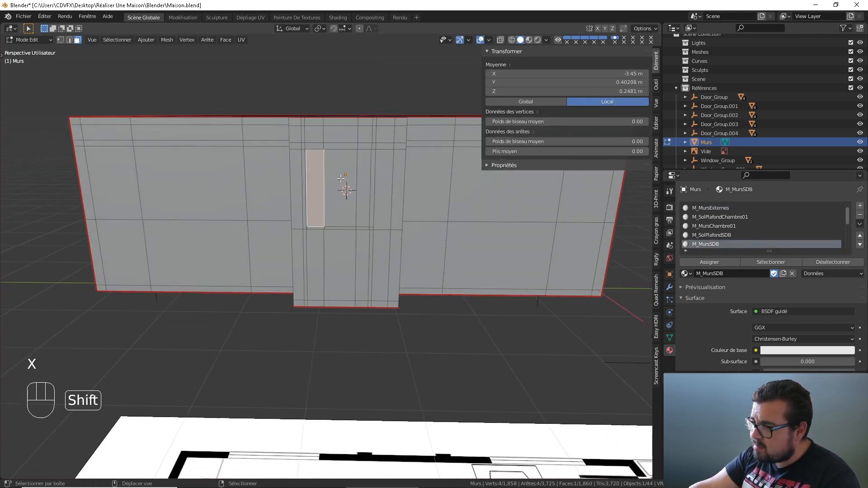
shift+click(343, 179)
shift+click(363, 178)
key(x)
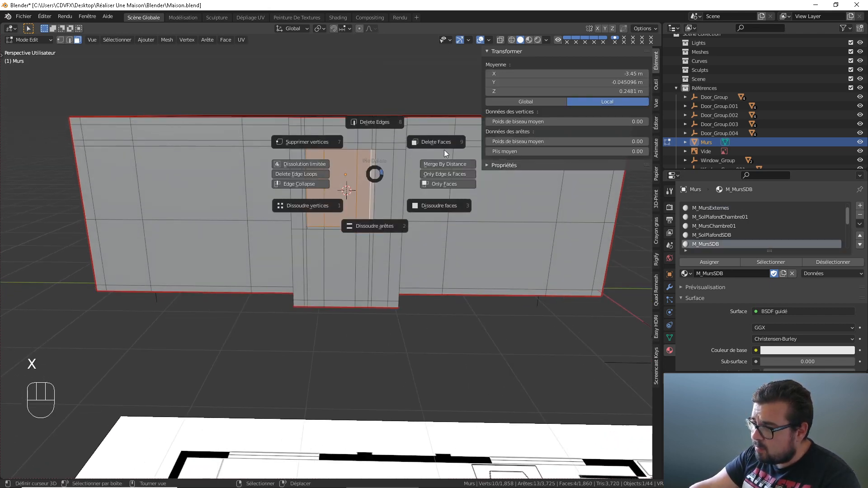
click(435, 142)
Switch to edge selection and fill faces between the inner and outer edges along the opening's sill and side
click(69, 40)
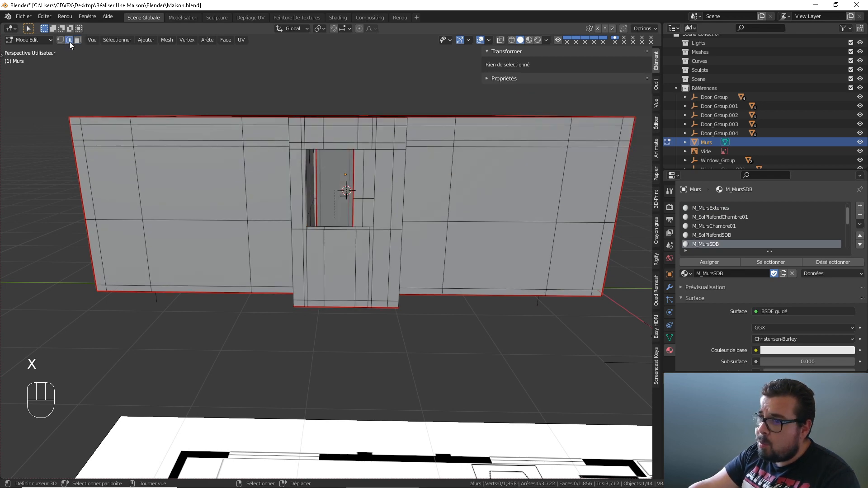
scroll(258, 274, up, 5)
middle_drag(259, 274, 326, 271)
click(332, 270)
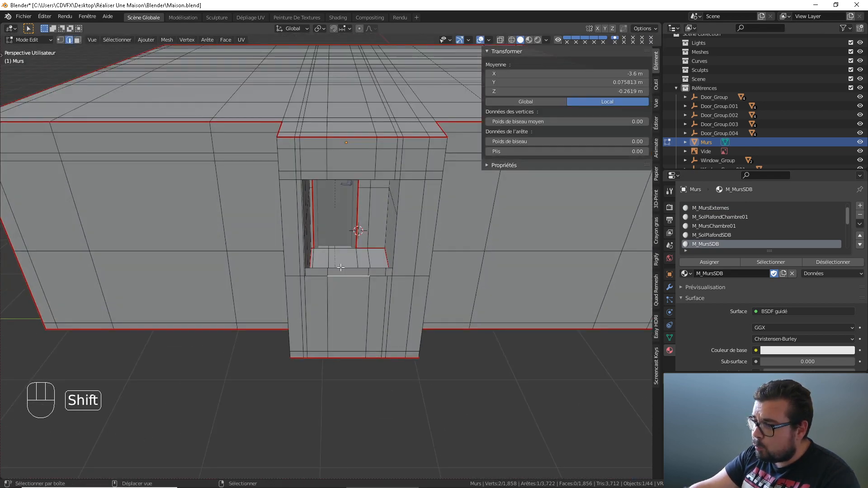
shift+click(331, 281)
key(f)
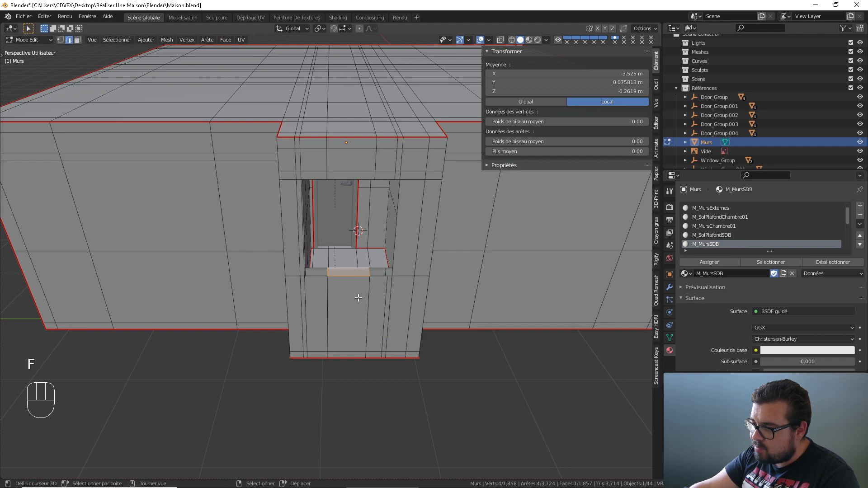
right_click(371, 272)
key(f)
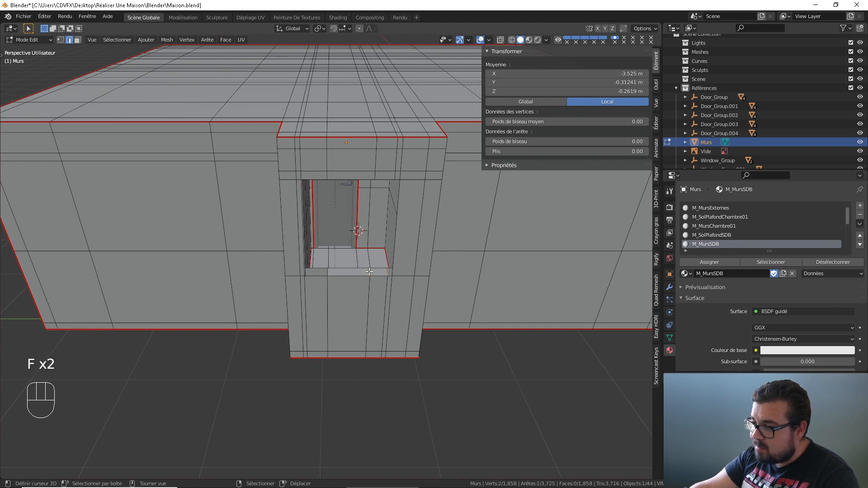
key(f)
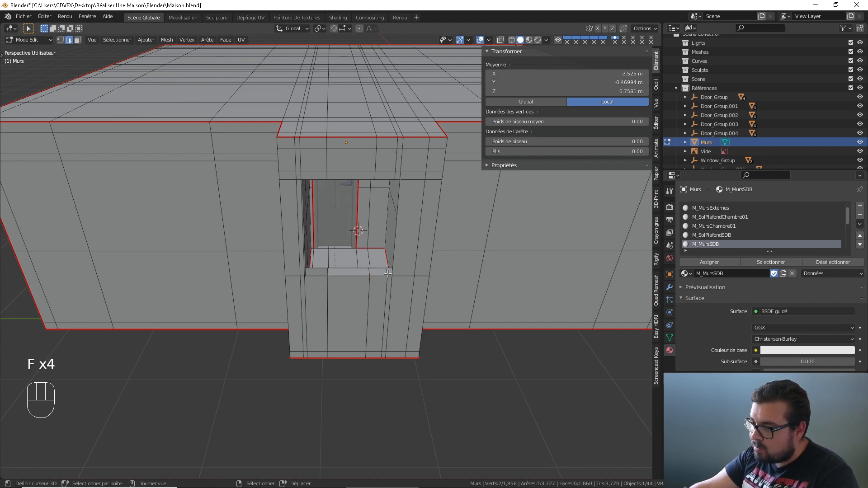
Undo the filled sill and side faces and the deletion of the inner wall faces
middle_drag(388, 274, 377, 296)
scroll(350, 294, up, 3)
key(ctrl+z)
key(ctrl+z)
key(ctrl+z)
key(ctrl+z)
key(ctrl+z)
key(ctrl+z)
key(ctrl+z)
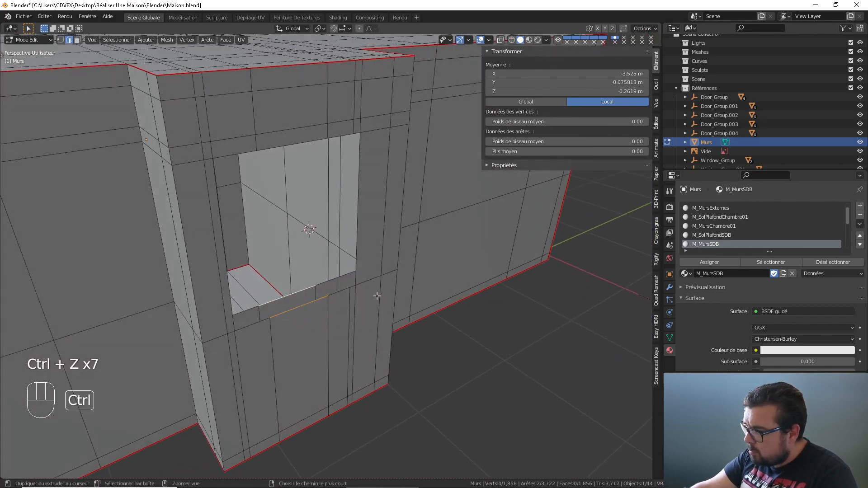
key(ctrl+z)
key(ctrl+z)
key(ctrl+z)
key(ctrl+z)
key(ctrl+z)
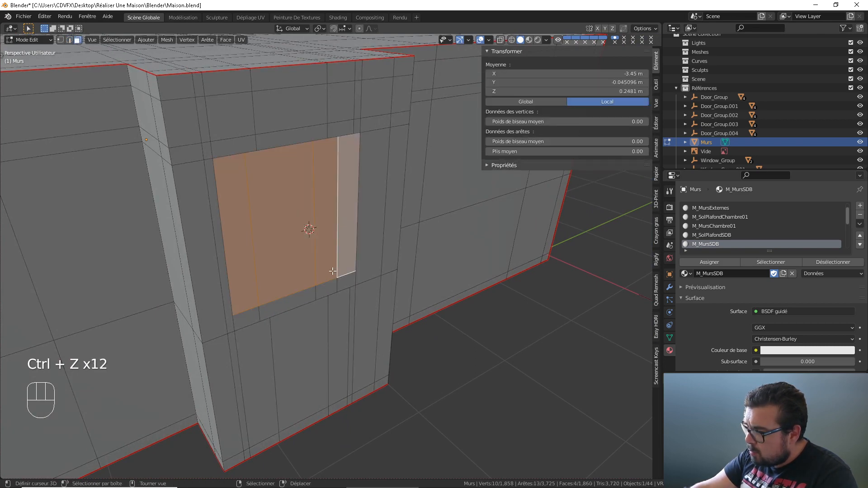
Select only the three wide inner faces behind the outer opening, leaving out the narrow strip, and delete them
middle_drag(331, 267, 282, 243)
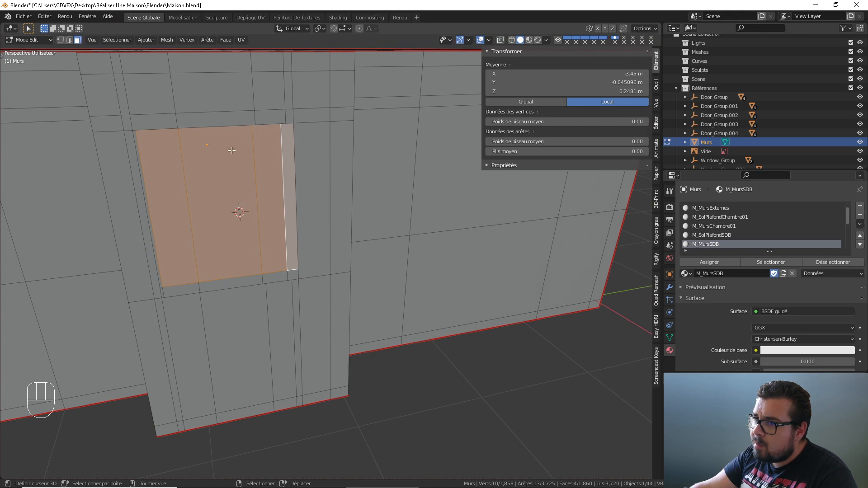
click(250, 159)
shift+click(258, 160)
shift+click(222, 164)
shift+click(198, 172)
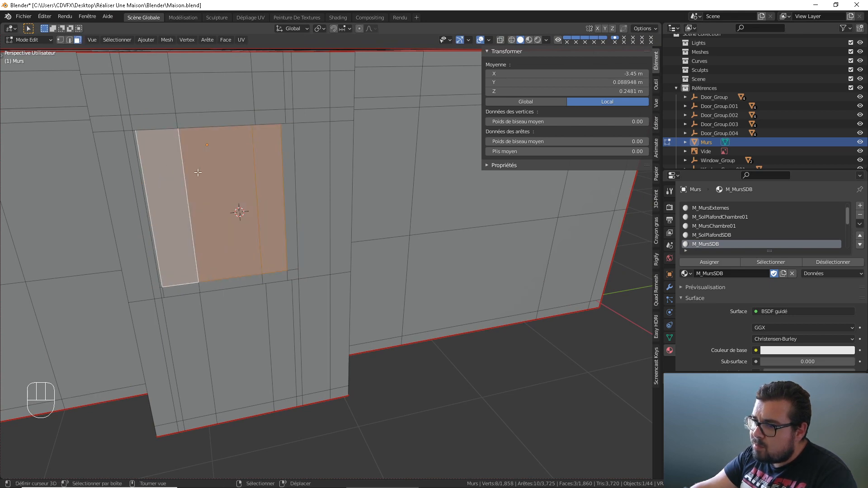
key(x)
click(273, 139)
middle_drag(260, 156, 282, 162)
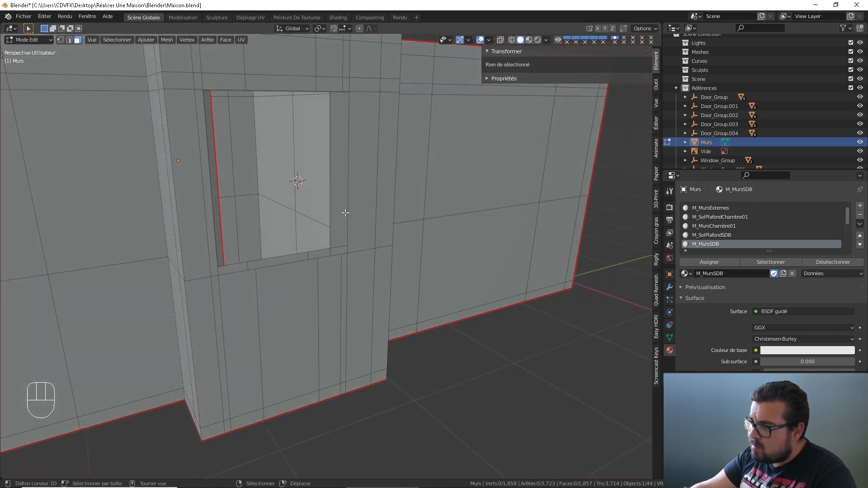
Switch to edge selection and copy the local Y position of the outer vertical edge below the opening's corner
middle_drag(346, 213, 316, 236)
click(349, 271)
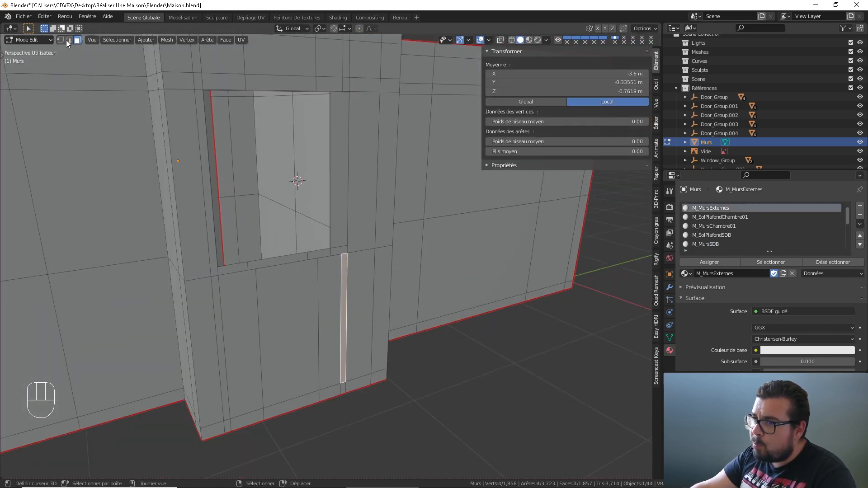
click(69, 39)
middle_drag(352, 265, 375, 248)
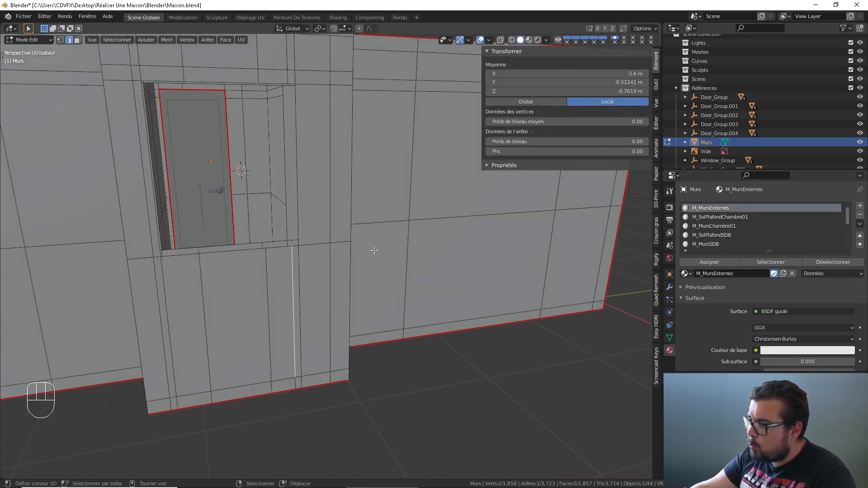
click(561, 83)
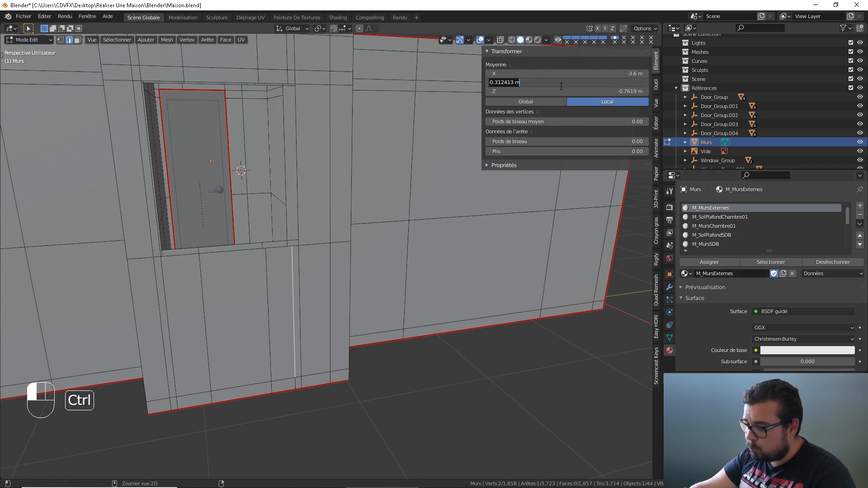
click(326, 176)
Add a centred vertical loop cut on the inner bathroom wall between the room corner and the window opening
key(ctrl+r)
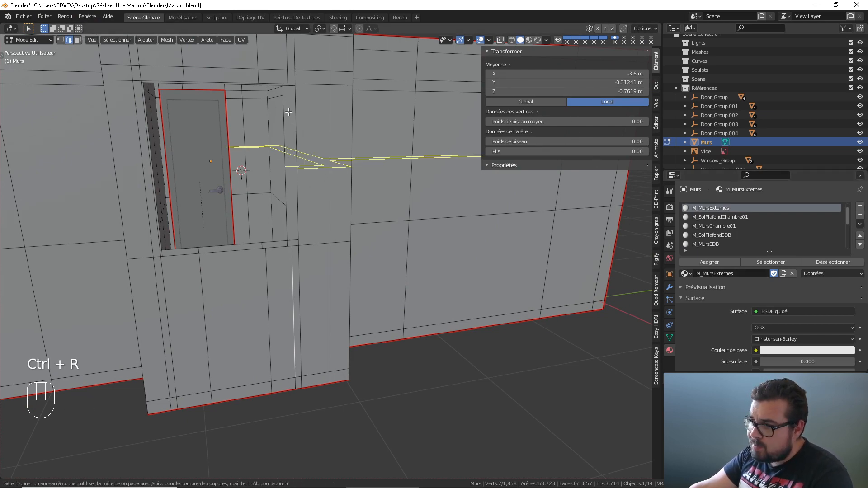
right_click(275, 121)
middle_drag(275, 120, 366, 273)
scroll(434, 209, up, 2)
scroll(313, 282, up, 3)
key(ctrl+r)
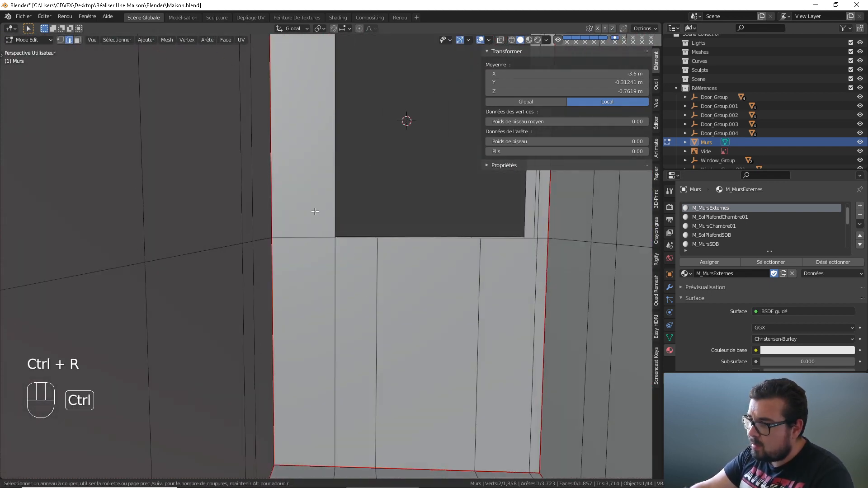
click(319, 247)
right_click(319, 248)
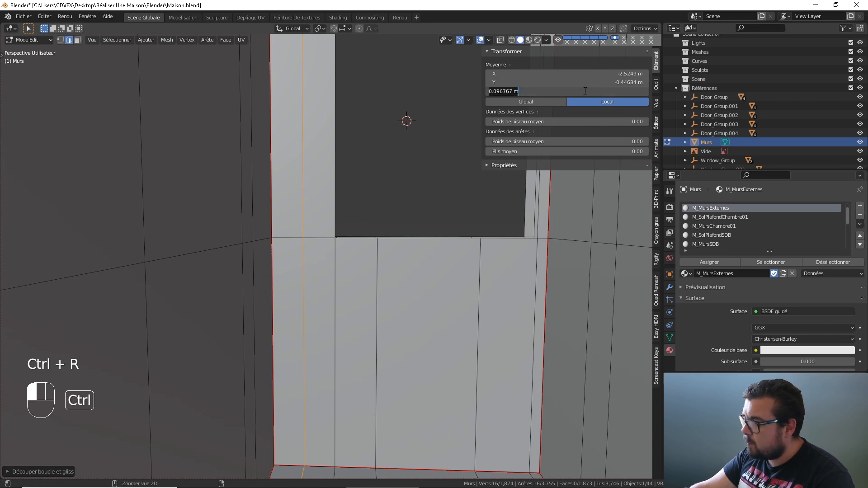
Try setting the new inner loop's local Y to -0.31241 m, and undo it
click(583, 82)
text(-0.31241)
key(Return)
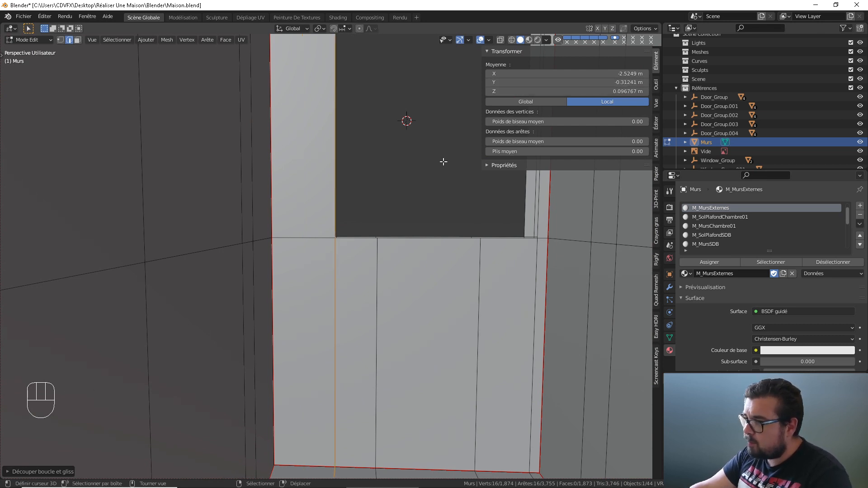
key(ctrl+z)
Copy the outer opening's side edge position and set the new inner loop's local Y to -0.358612 m
middle_drag(419, 184, 384, 211)
click(409, 190)
click(601, 82)
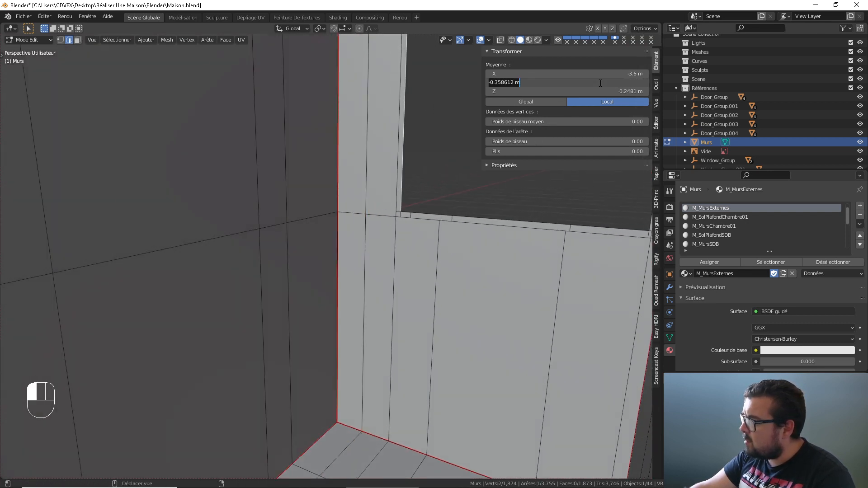
alt+shift+click(367, 149)
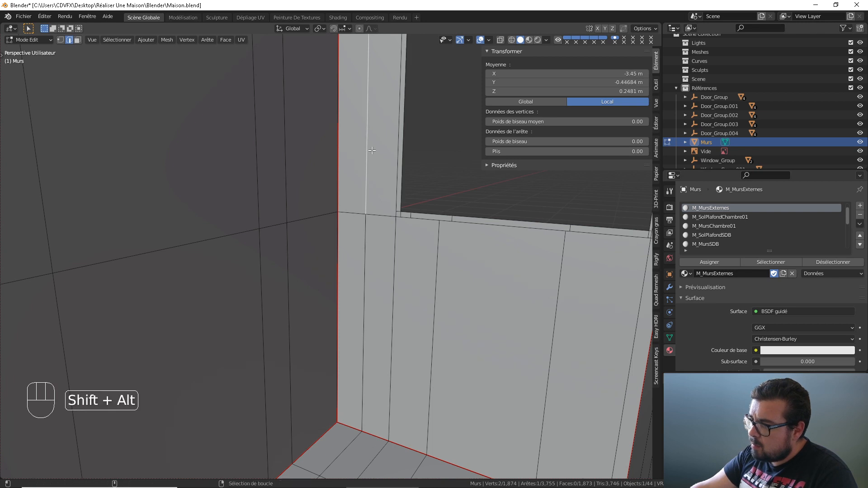
click(590, 83)
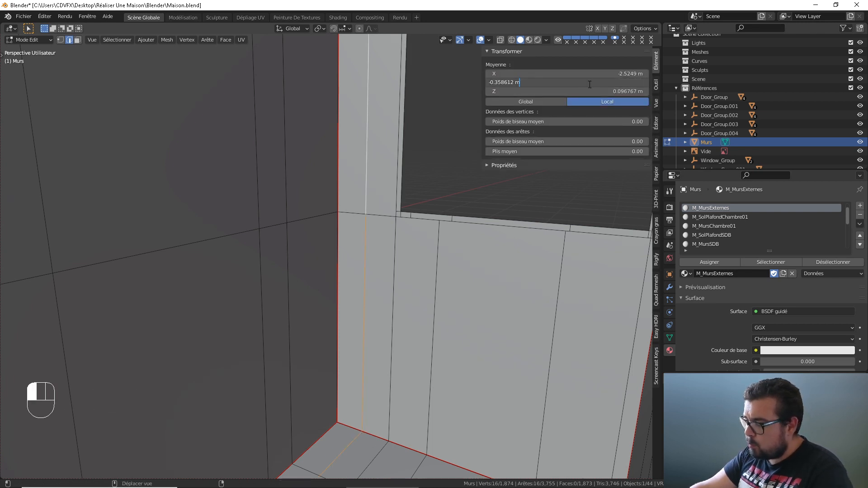
key(Return)
Switch to face selection and delete the narrow inner face between the new loop and the window opening
click(78, 39)
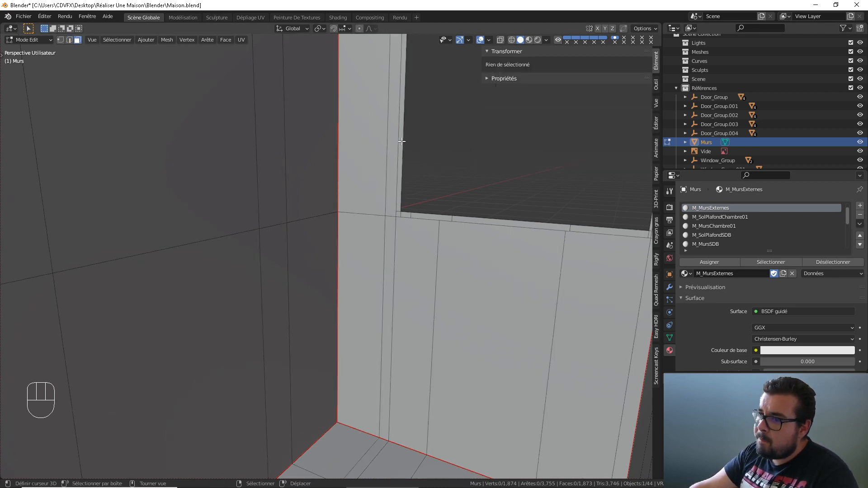
right_click(397, 144)
key(x)
click(470, 118)
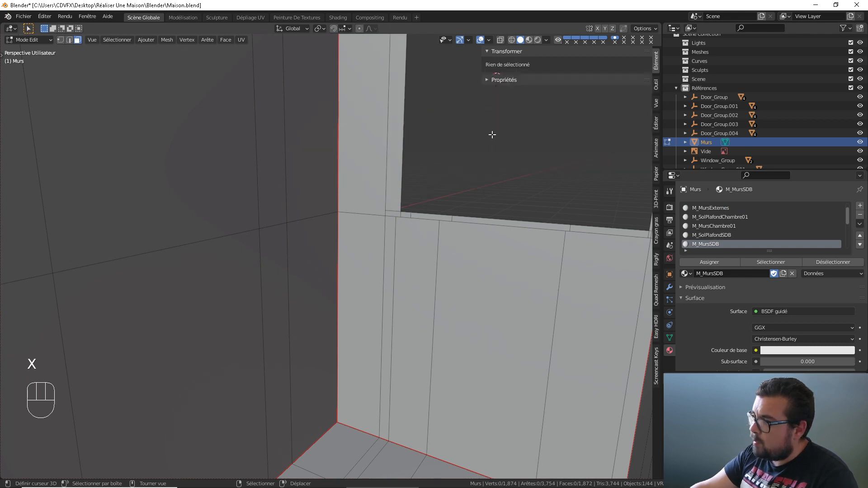
Switch to edge selection and fill faces between the inner and outer opening edges to close the bathroom window's reveal
middle_drag(492, 135, 233, 65)
click(69, 40)
scroll(208, 116, down, 5)
middle_drag(326, 189, 223, 176)
scroll(308, 251, up, 4)
shift+middle_drag(316, 260, 383, 275)
scroll(389, 228, up, 3)
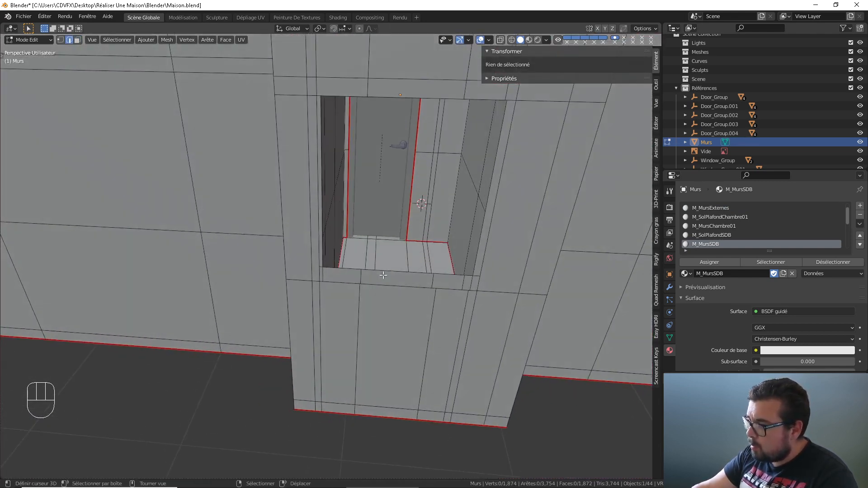
right_click(389, 290)
shift+right_click(391, 268)
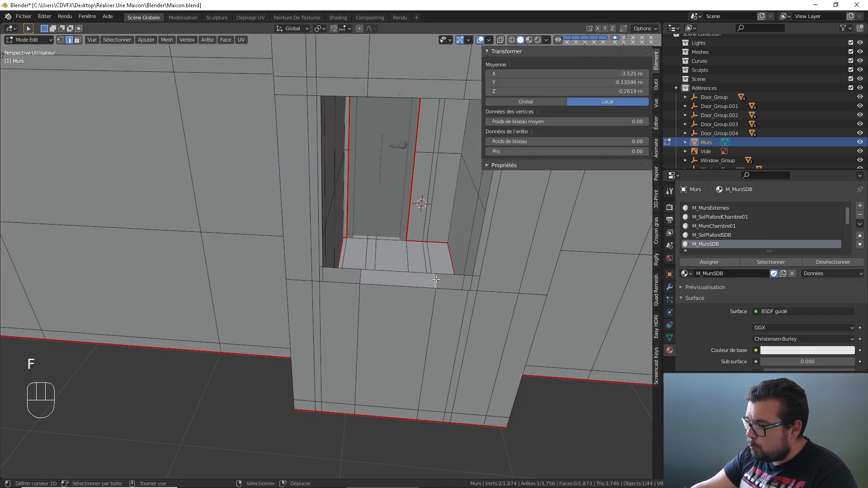
shift+middle_drag(440, 278, 322, 233)
key(f)
key(f)
key(f)
key(f)
key(f)
key(f)
key(Tab)
Examine the house's outer walls and the floor plan to locate the next window opening
scroll(395, 241, down, 6)
scroll(386, 230, down, 5)
shift+middle_drag(322, 233, 375, 245)
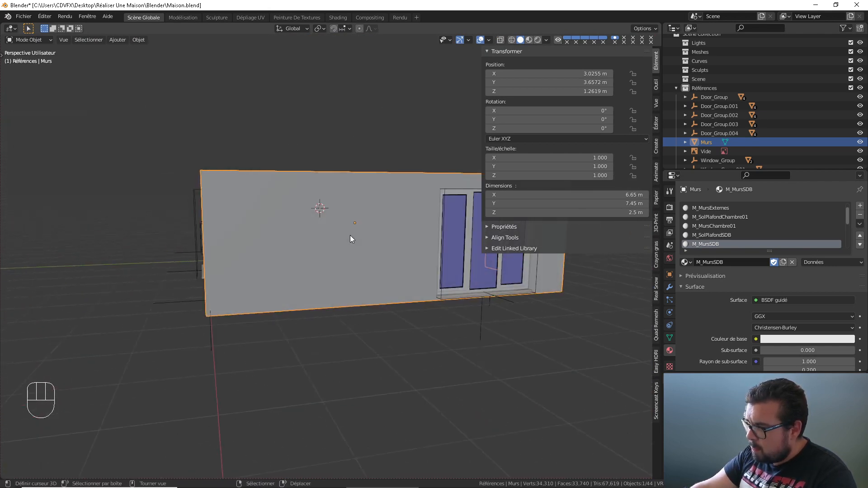
click(350, 235)
click(387, 207)
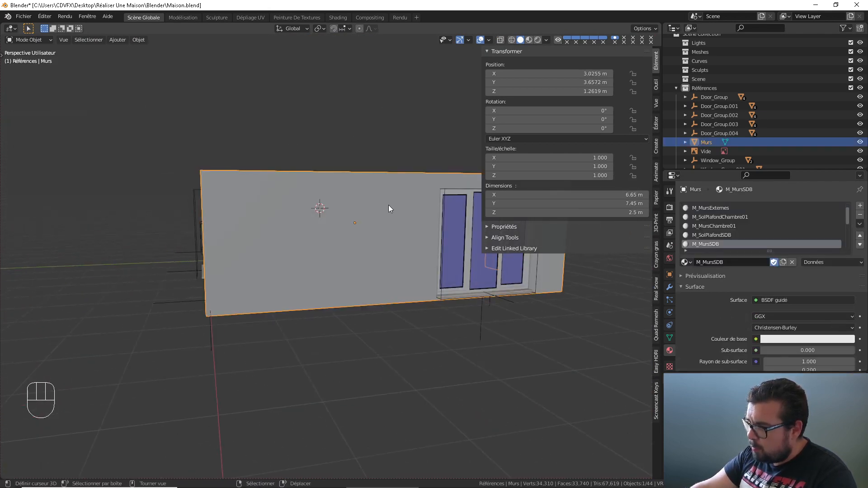
key(Tab)
middle_drag(367, 204, 438, 247)
key(Tab)
shift+middle_drag(305, 249, 534, 271)
middle_drag(269, 294, 296, 308)
shift+middle_drag(296, 307, 293, 289)
scroll(294, 292, up, 3)
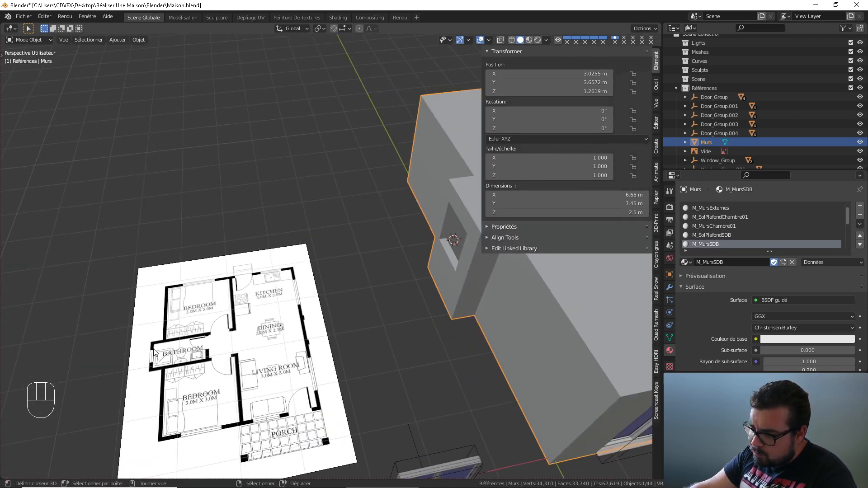
middle_drag(197, 331, 291, 272)
middle_drag(430, 308, 317, 275)
middle_drag(371, 330, 296, 294)
shift+middle_drag(296, 294, 330, 307)
scroll(329, 308, up, 2)
right_click(208, 276)
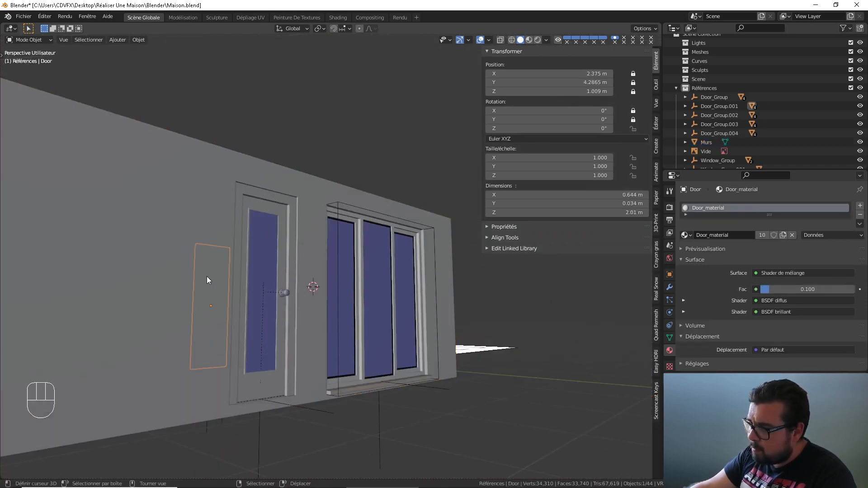
key(Tab)
scroll(209, 273, down, 5)
key(Tab)
Enter Edit Mode on the walls and delete the three outer faces of the window area beside the glazed door
right_click(209, 271)
right_click(229, 268)
key(Tab)
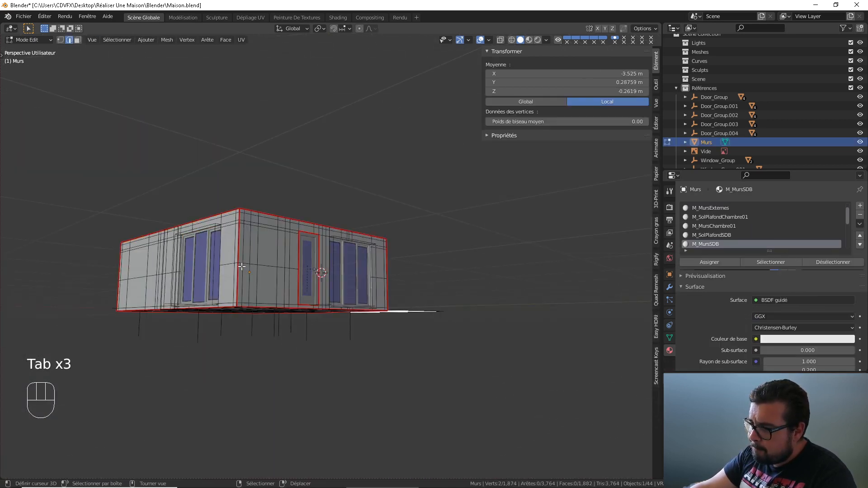
scroll(268, 253, down, 2)
middle_drag(269, 252, 205, 267)
shift+middle_drag(206, 267, 304, 267)
scroll(303, 266, up, 2)
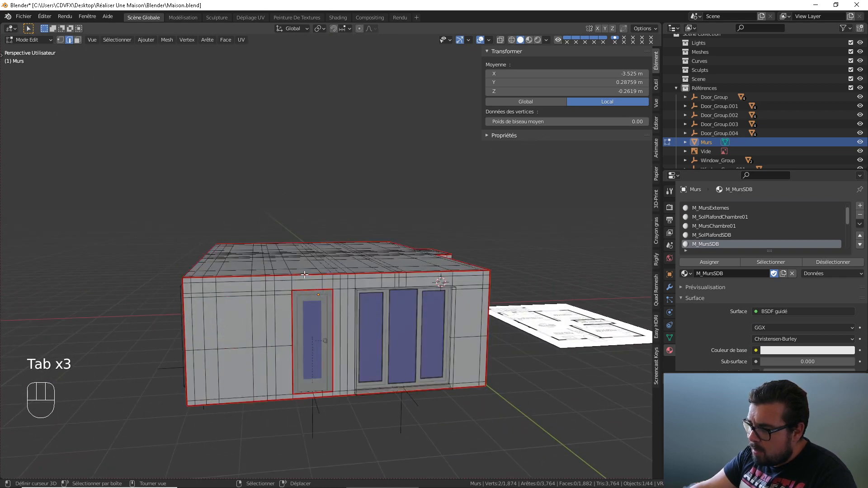
scroll(303, 265, down, 1)
scroll(307, 280, up, 3)
right_click(313, 296)
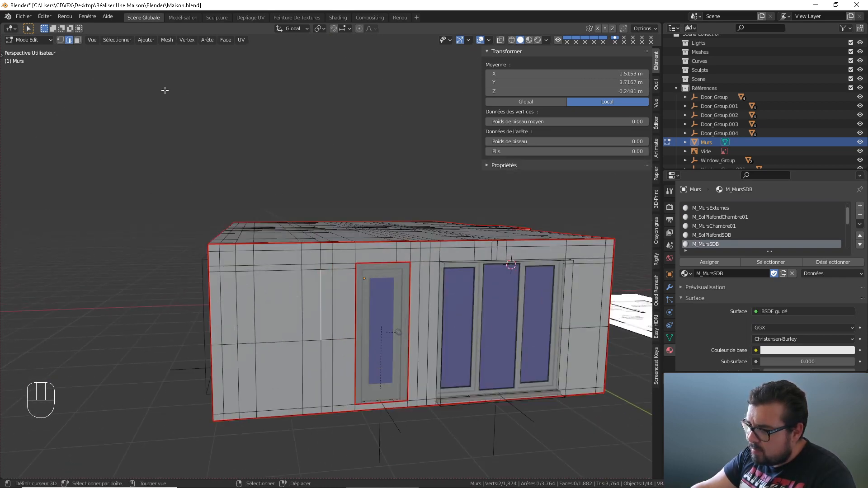
click(77, 40)
click(312, 310)
shift+click(267, 307)
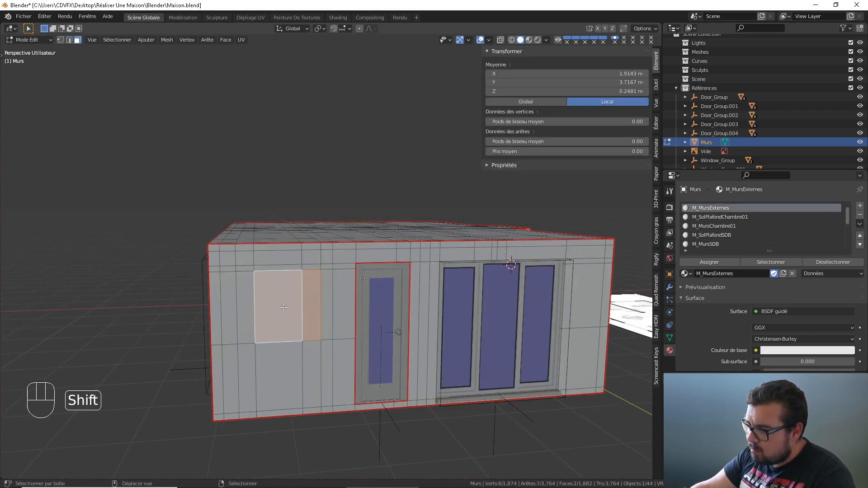
shift+click(245, 307)
key(x)
click(358, 265)
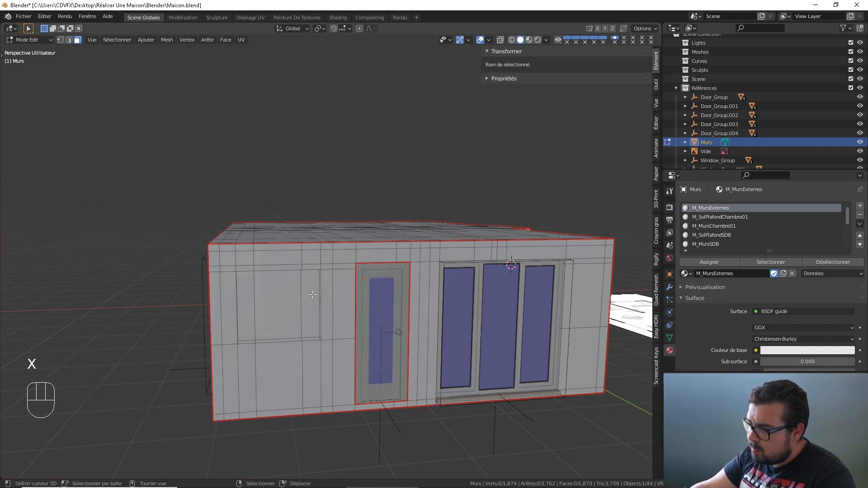
Delete the three matching inner wall faces behind the new outer opening to cut it through
click(310, 303)
shift+click(276, 305)
shift+click(247, 305)
key(x)
click(314, 268)
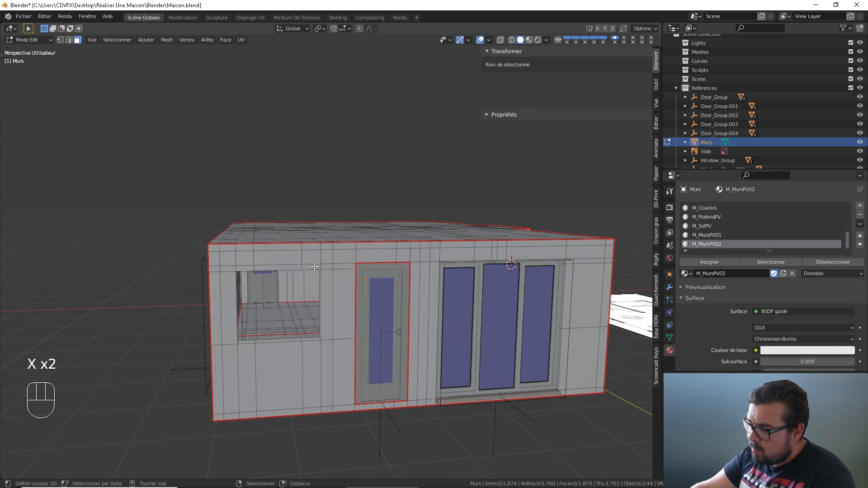
Switch to edge selection at the new window opening beside the glazed door to close its reveal
click(69, 40)
scroll(279, 319, up, 2)
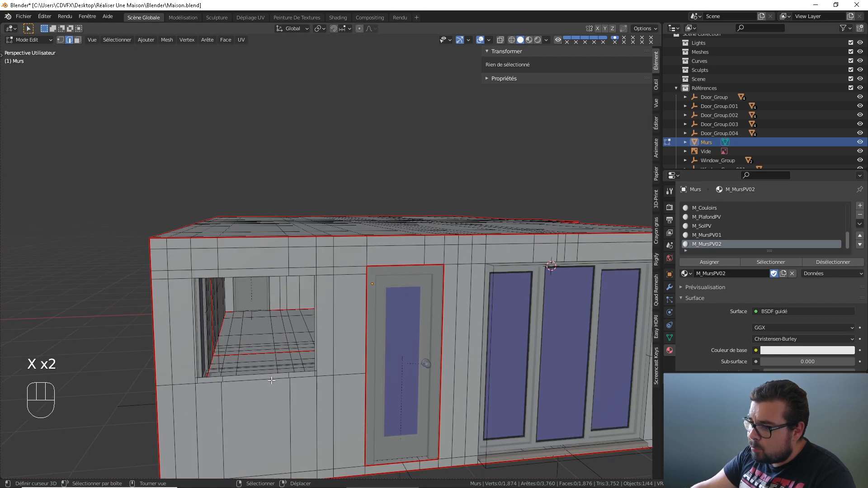
Fill the missing reveal faces around the window opening beside the glazed door
shift+click(269, 374)
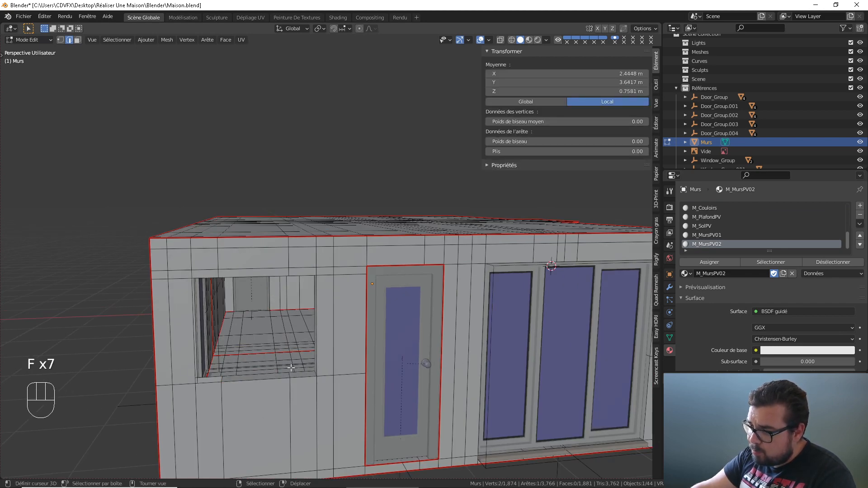
mouse_move(292, 368)
middle_down()
mouse_move(287, 355)
mouse_move(289, 370)
mouse_move(270, 367)
mouse_move(259, 381)
mouse_move(369, 364)
mouse_move(336, 357)
mouse_move(381, 285)
mouse_move(409, 369)
mouse_move(293, 353)
middle_up()
key(f)
key(f)
key(f)
key(ctrl+z)
key(f)
key(Tab)
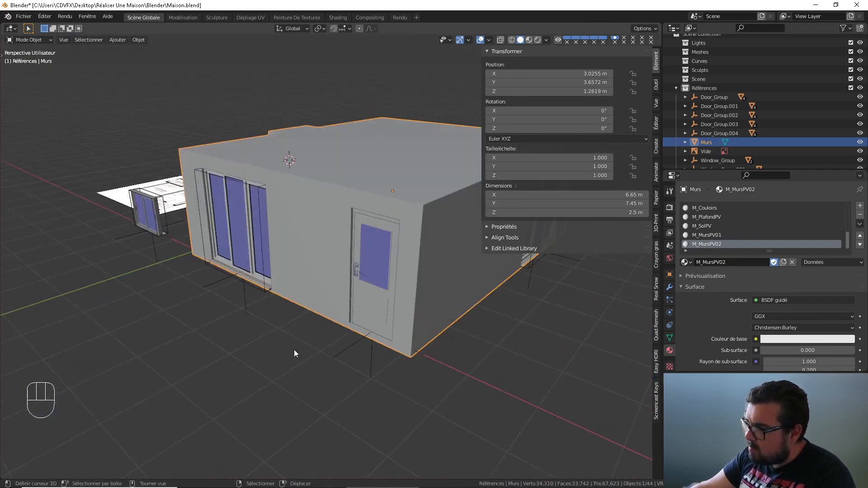
Delete the outer and inner wall faces at the window location in the blank wall section beside the three-pane window
key(Tab)
middle_drag(431, 254, 390, 249)
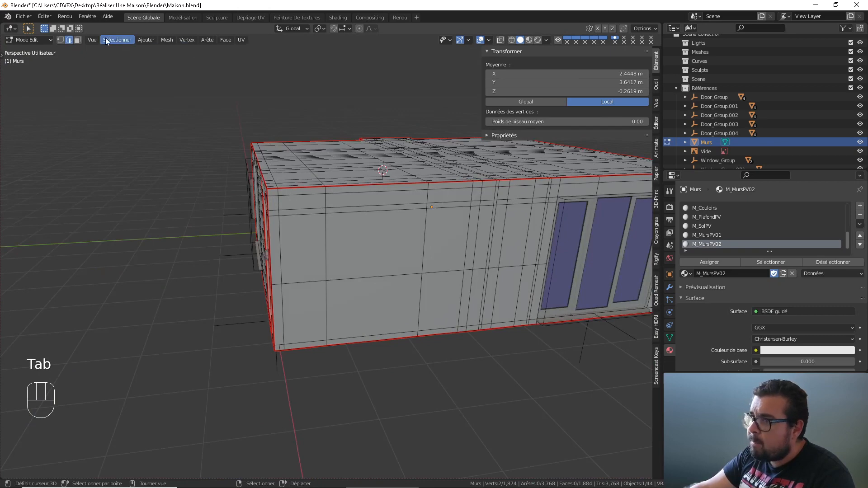
click(77, 39)
click(376, 244)
middle_drag(376, 244, 419, 218)
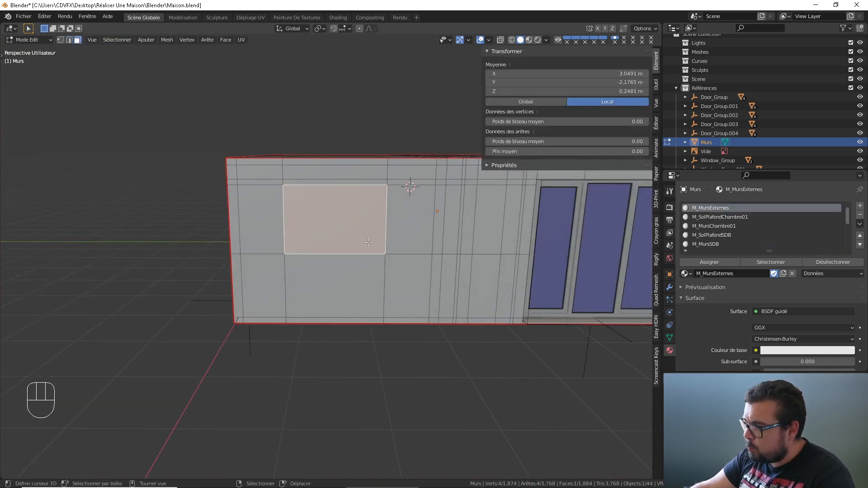
key(x)
click(419, 218)
click(356, 210)
key(x)
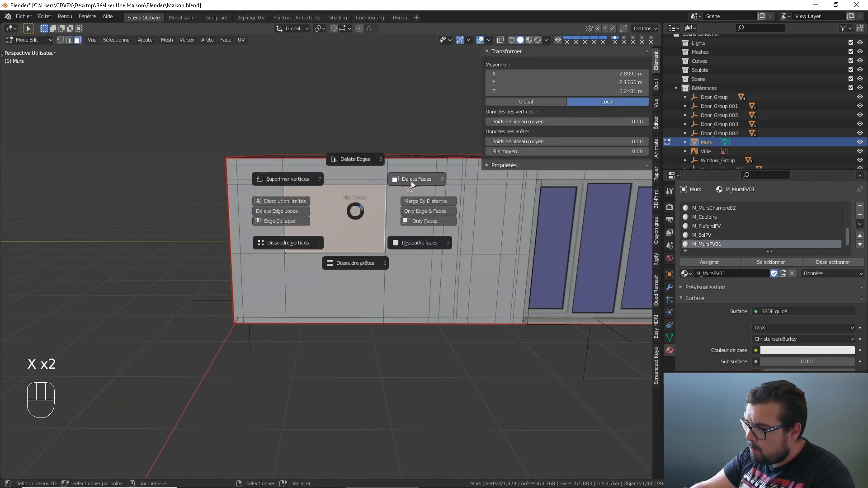
click(411, 180)
Close the thickness of this new window opening by filling faces between its outer and inner edges
click(69, 39)
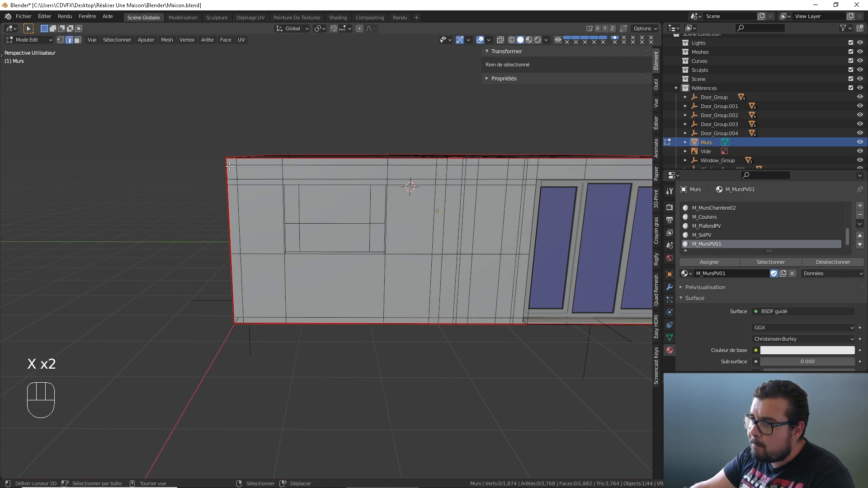
middle_drag(330, 258, 332, 296)
shift+click(332, 281)
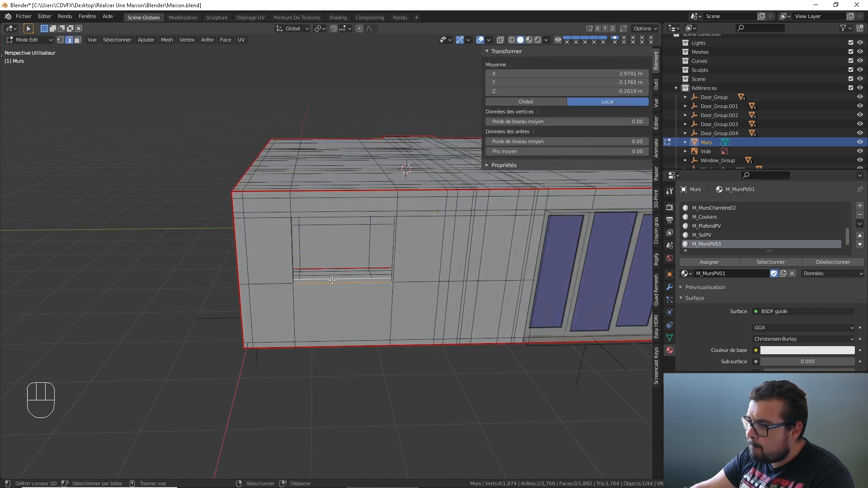
right_drag(363, 277, 366, 277)
middle_drag(366, 278, 440, 237)
scroll(426, 288, up, 1)
key(f)
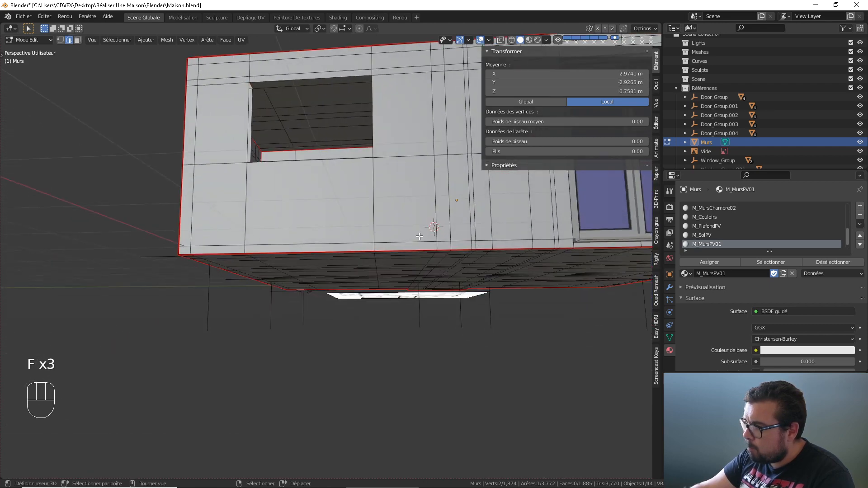
key(f)
middle_drag(339, 238, 392, 254)
key(Tab)
Delete the three outer wall faces and the matching inner faces between the three-pane window and the glazed door to cut a window opening
middle_drag(310, 254, 432, 300)
shift+middle_drag(340, 261, 457, 213)
middle_drag(121, 309, 200, 340)
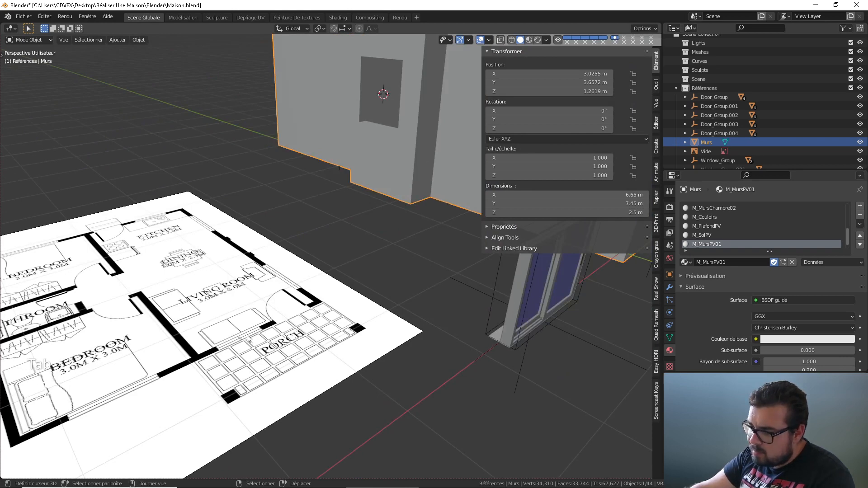
middle_drag(455, 304, 362, 267)
shift+middle_drag(435, 247, 318, 275)
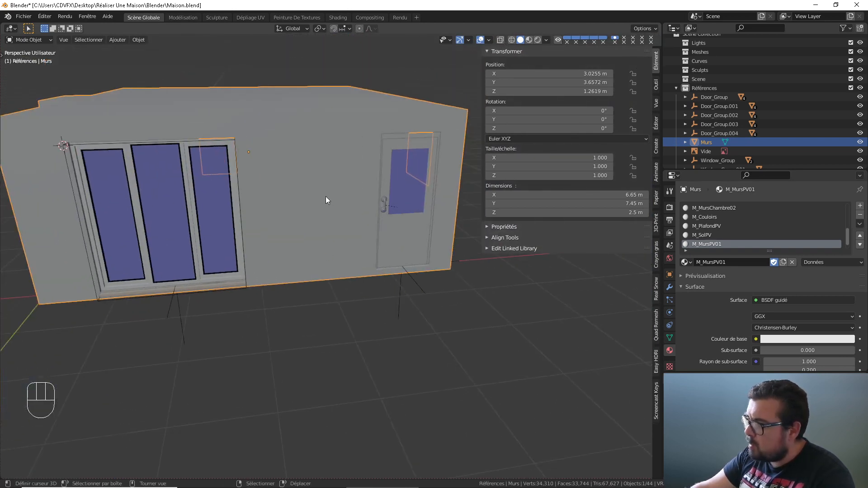
key(Tab)
click(80, 40)
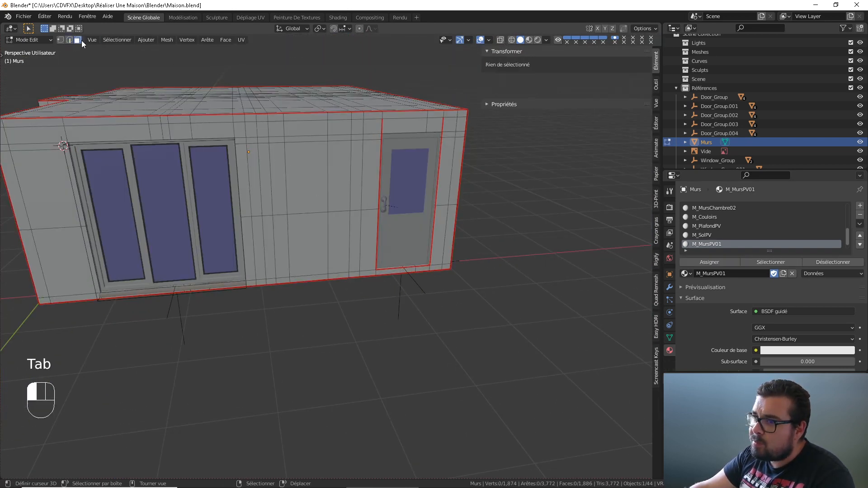
right_click(276, 165)
shift+right_click(304, 167)
shift+right_click(337, 165)
key(x)
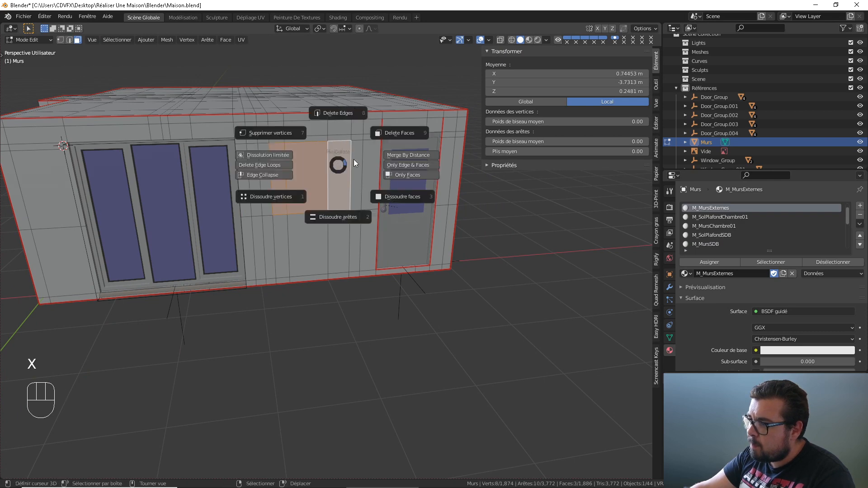
click(385, 133)
right_click(277, 176)
shift+right_click(312, 177)
key(x)
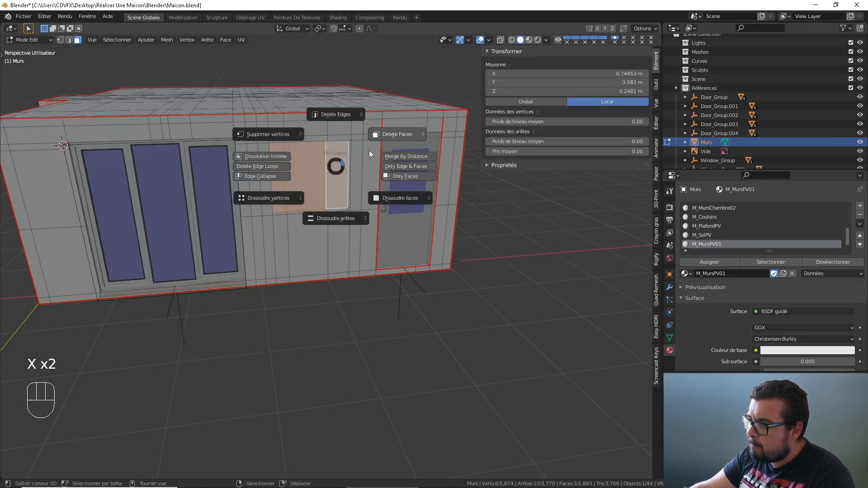
click(380, 136)
middle_drag(318, 166, 180, 131)
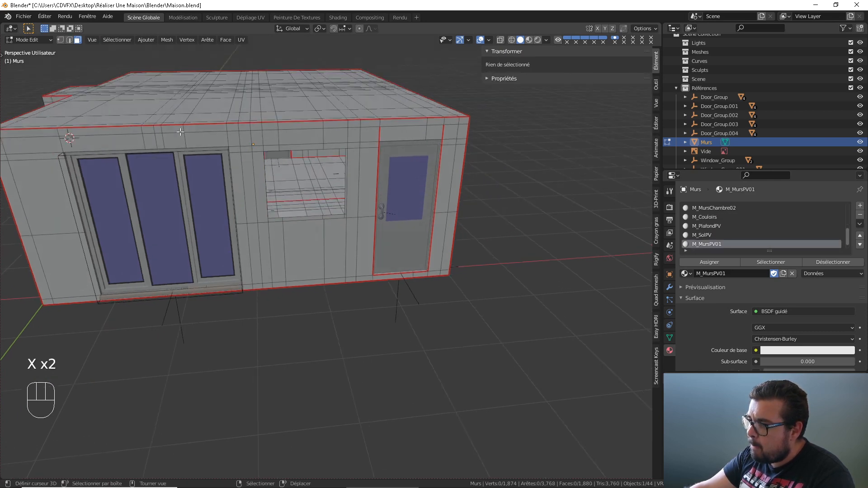
Fill the reveal faces between the outer and inner edges of the opening next to the glazed door
click(69, 40)
shift+right_click(296, 220)
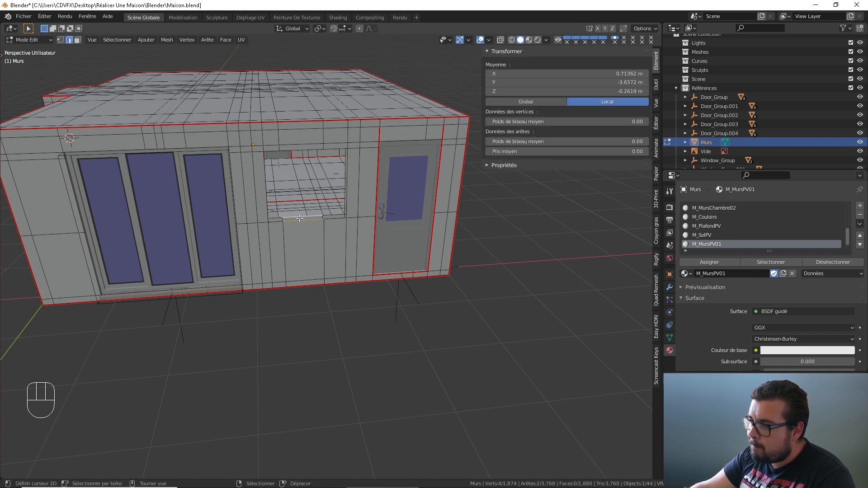
scroll(299, 218, up, 4)
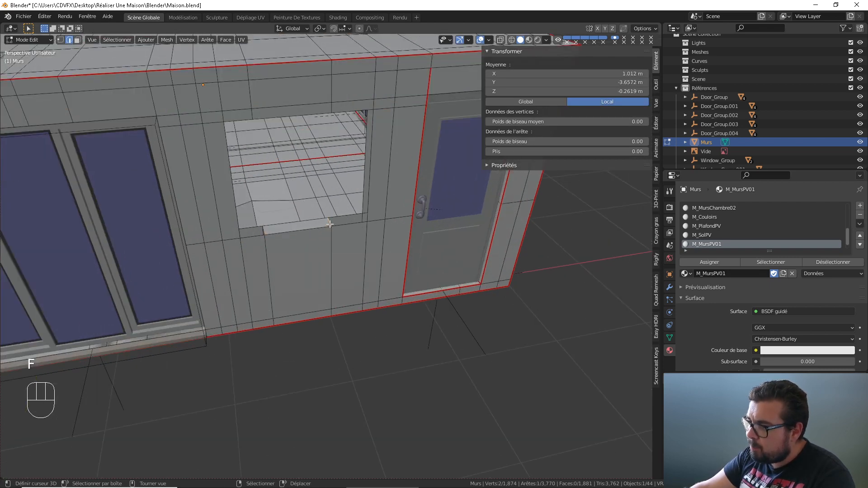
middle_drag(334, 222, 313, 225)
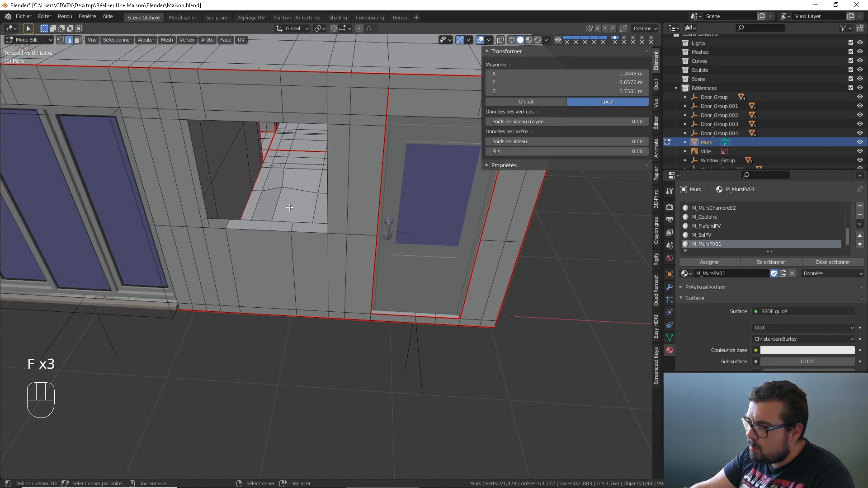
key(f)
key(f)
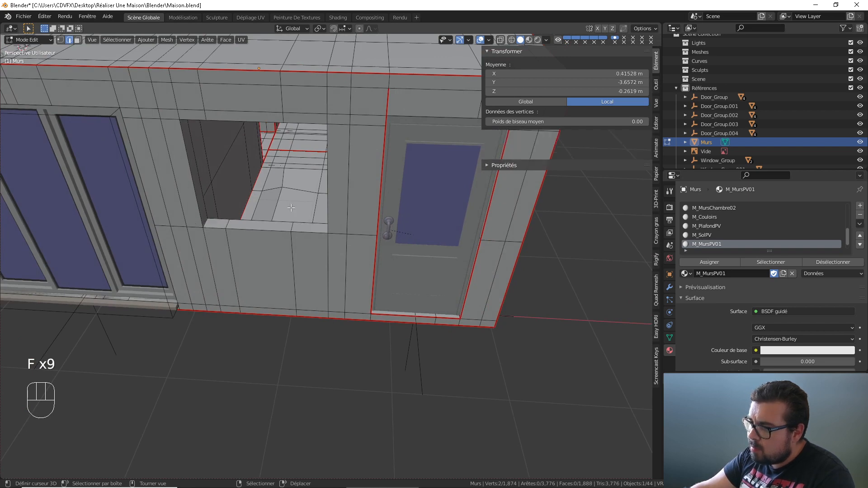
Straighten the crooked lengthwise edge loop across the room's floor by scaling it to 0 along X
shift+middle_drag(298, 219, 271, 307)
scroll(310, 262, up, 4)
scroll(232, 287, up, 1)
middle_drag(233, 287, 153, 268)
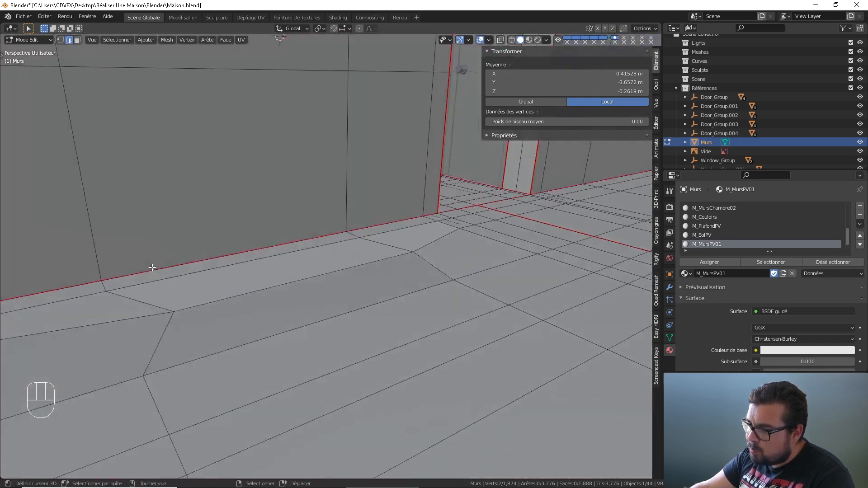
middle_drag(267, 302, 119, 85)
click(71, 40)
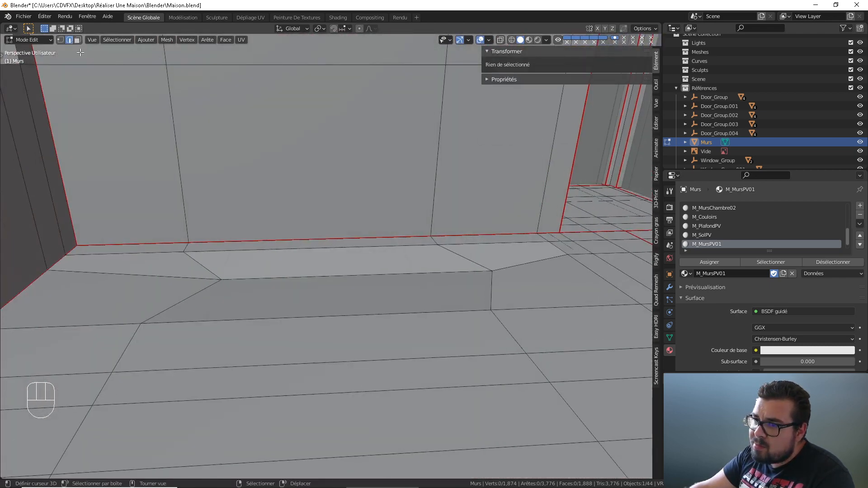
scroll(201, 228, down, 3)
shift+middle_drag(201, 229, 295, 311)
scroll(295, 311, up, 2)
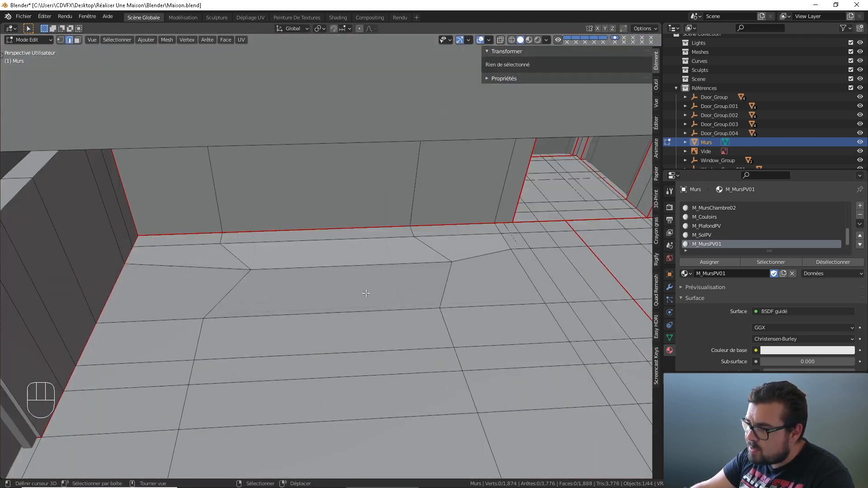
right_click(381, 267)
alt+shift+right_click(382, 268)
alt+shift+right_click(382, 268)
middle_drag(383, 267, 551, 277)
middle_drag(457, 268, 461, 286)
scroll(461, 270, down, 8)
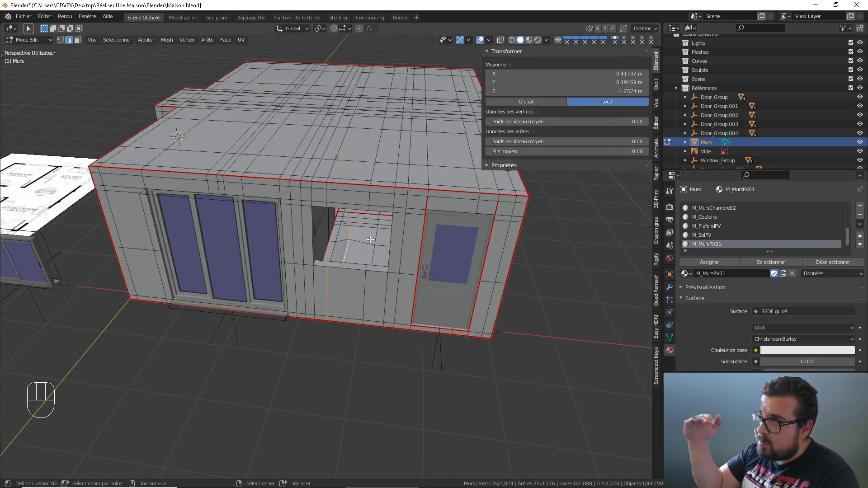
key(s)
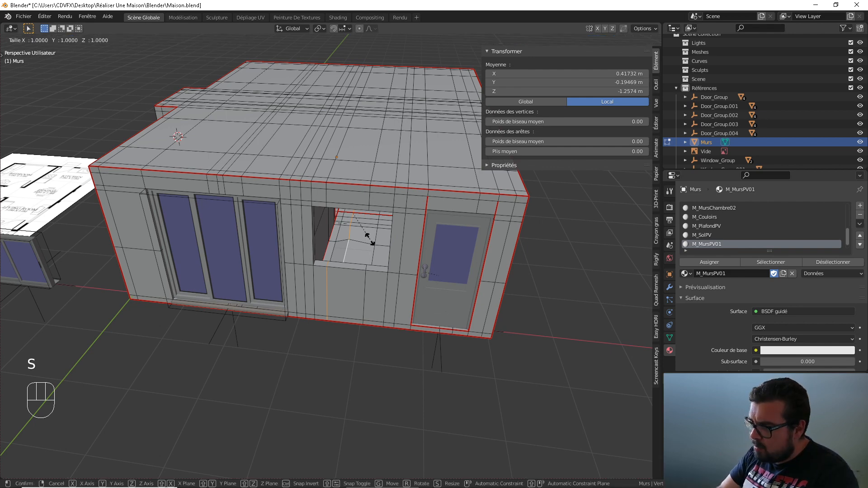
key(x)
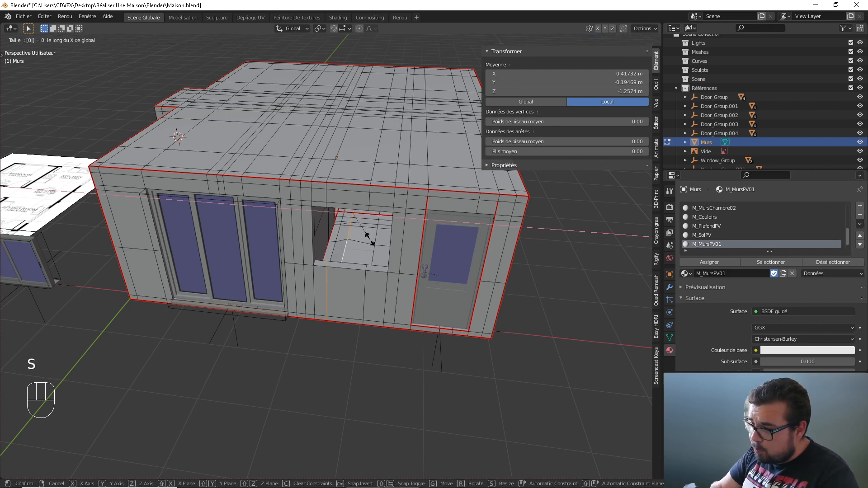
key(Return)
Straighten the crosswise edge loop on the same floor by scaling it to 0 along Y
alt+shift+click(364, 242)
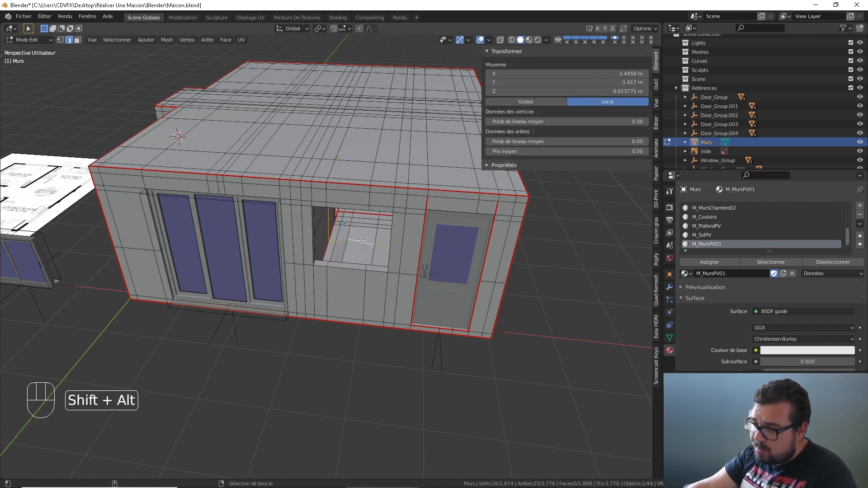
text(sy0)
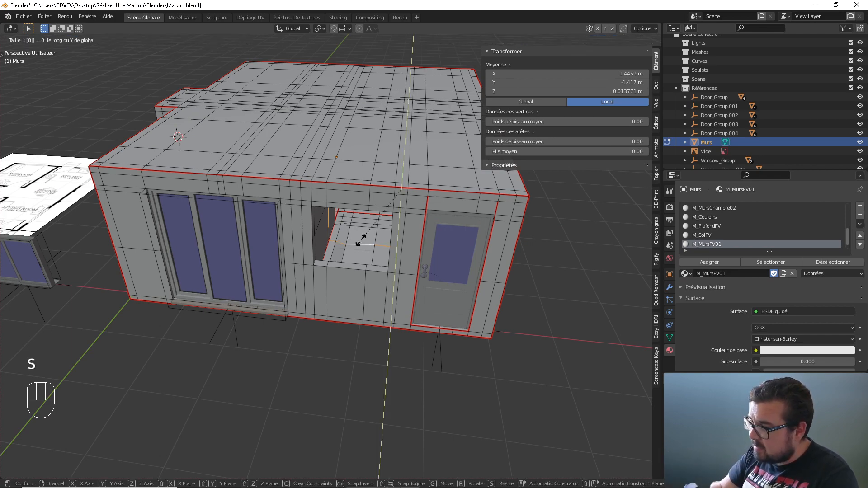
key(Return)
Copy the Z value of a level floor face to the sunken face beside it, setting its Z to -1.2619 m
scroll(338, 235, up, 5)
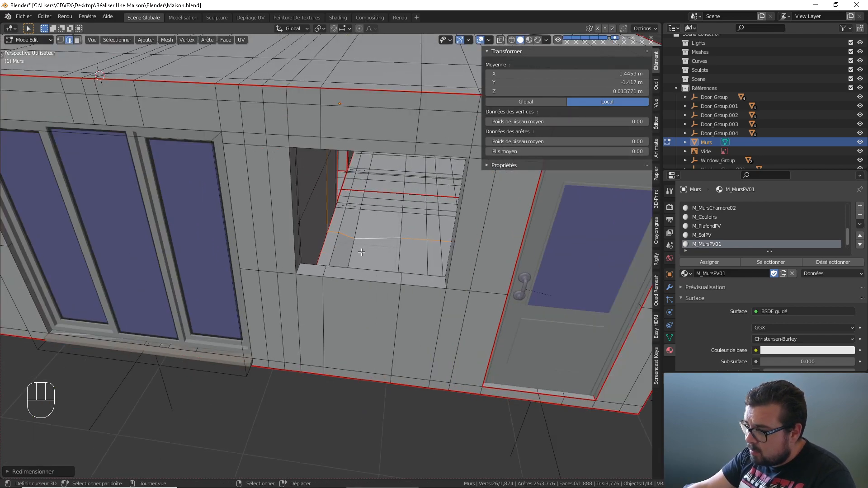
scroll(368, 248, up, 3)
middle_drag(338, 235, 395, 334)
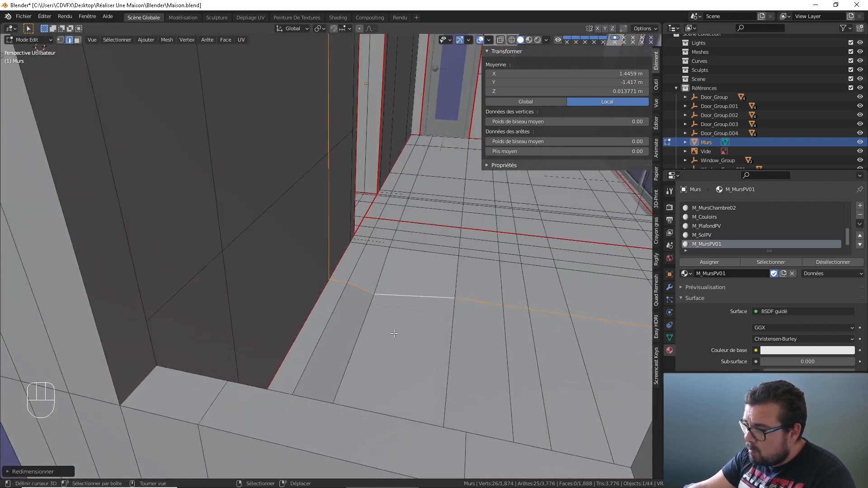
click(78, 40)
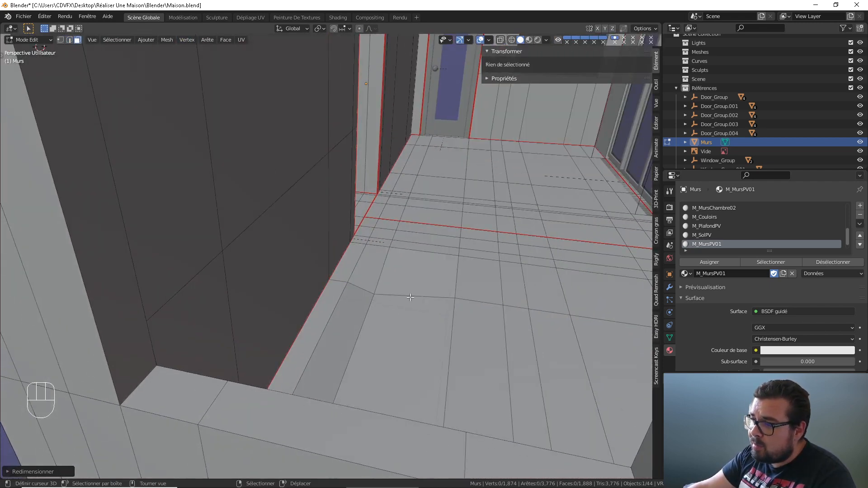
click(469, 281)
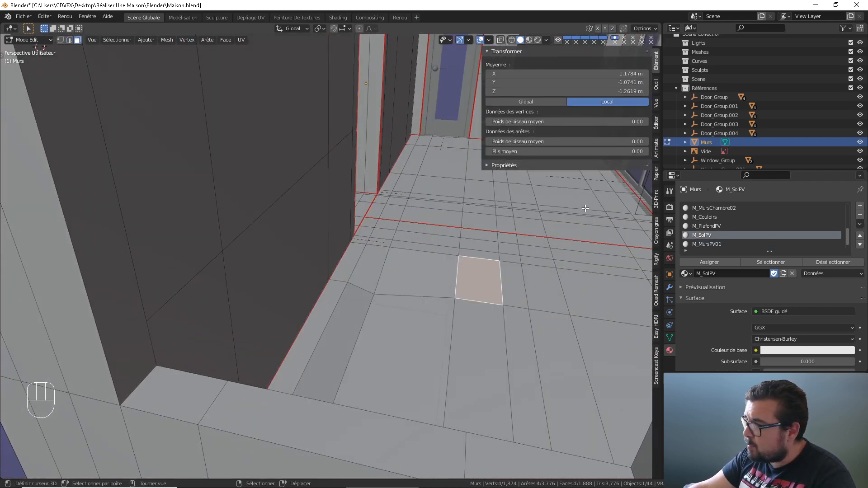
click(597, 90)
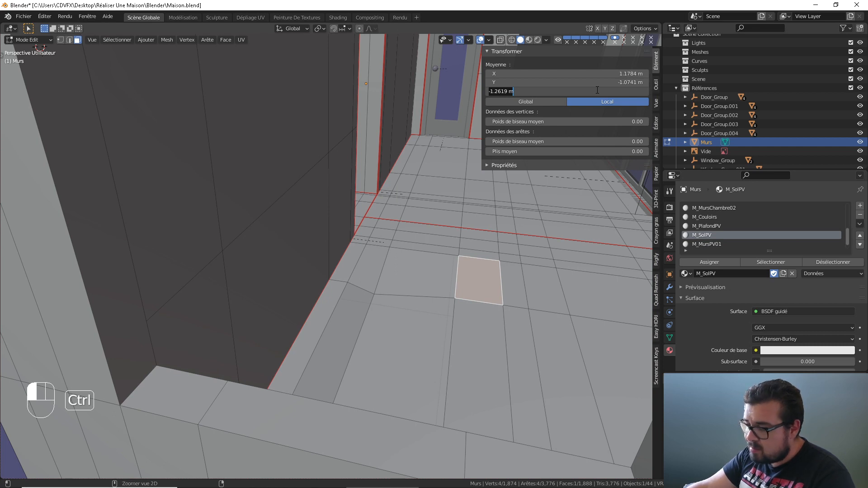
drag(437, 264, 378, 256)
click(595, 90)
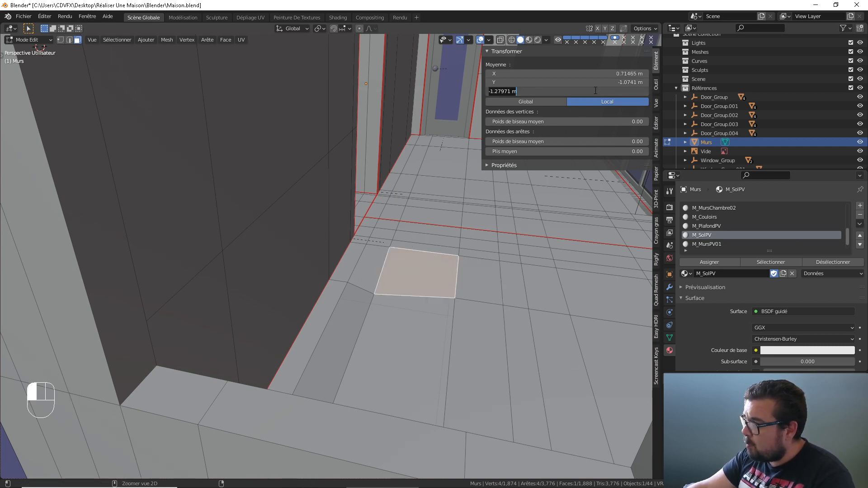
key(Return)
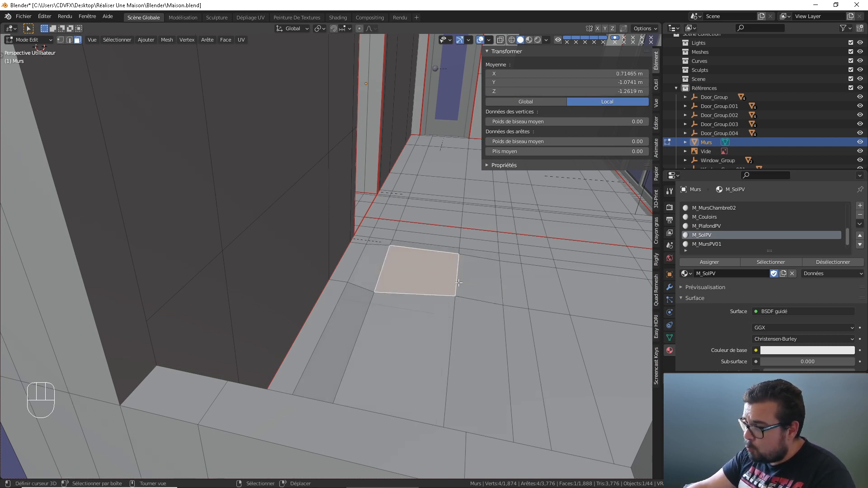
Select all of the room's floor faces, from the sunken corner to the glazed door, and flatten them along Z by scaling
right_click(349, 263)
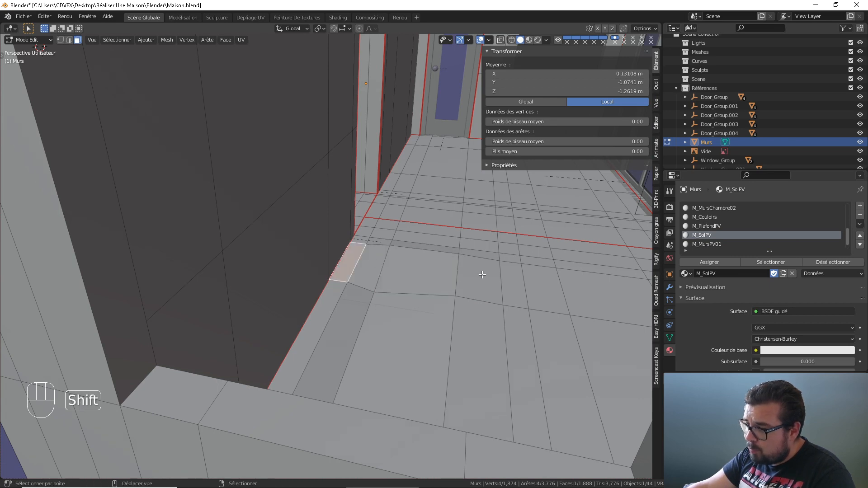
middle_drag(483, 273, 411, 286)
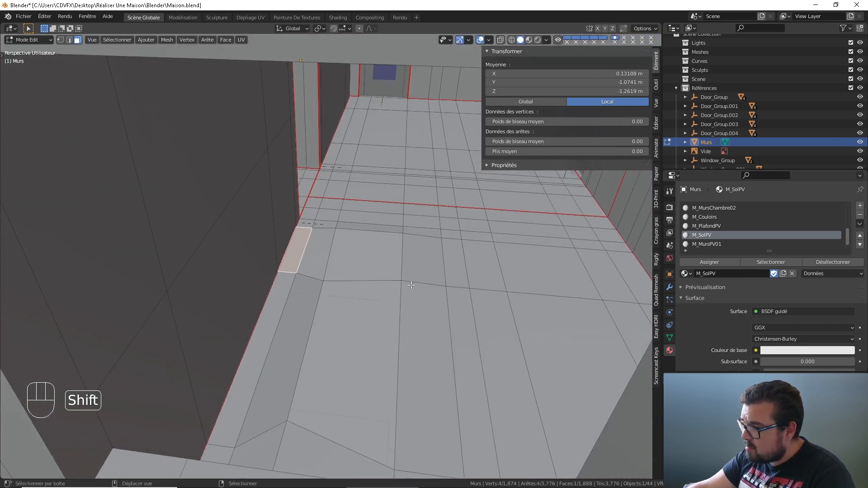
ctrl+right_click(592, 262)
middle_drag(593, 262, 101, 289)
ctrl+right_click(335, 273)
ctrl+right_click(259, 283)
ctrl+right_click(122, 278)
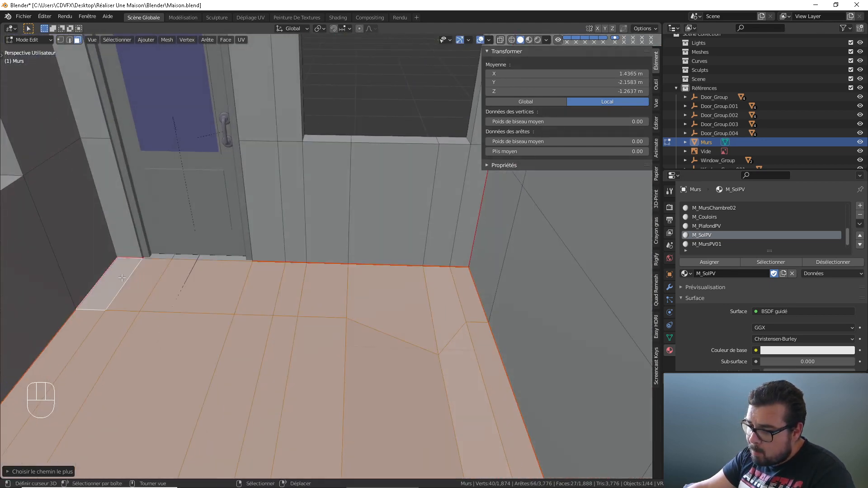
key(s)
key(z)
key(Return)
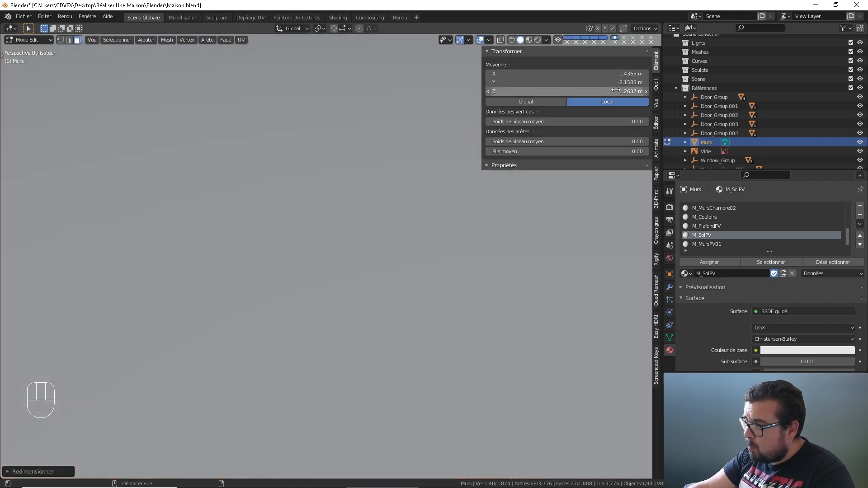
Set the Z value of the selected floor faces to -1.2619 m
click(616, 90)
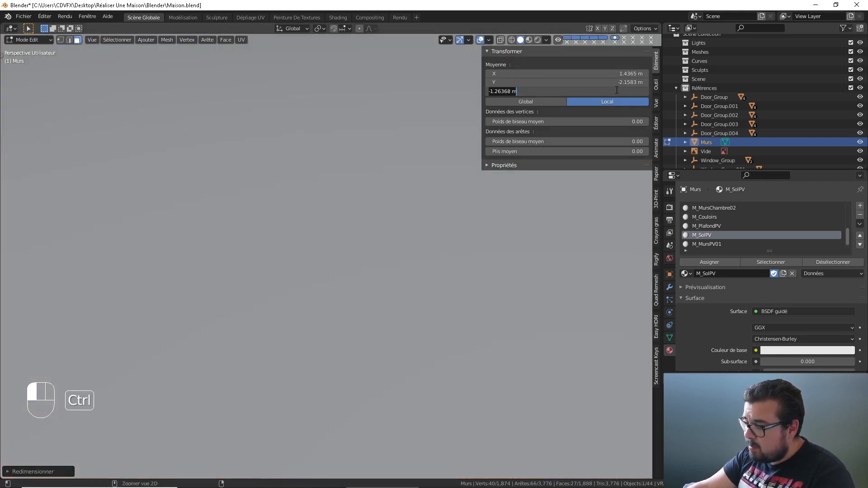
key(Return)
middle_drag(306, 236, 407, 253)
Straighten the crooked edge loop running up the wall and across the room's floor by scaling it flat along Y
click(70, 41)
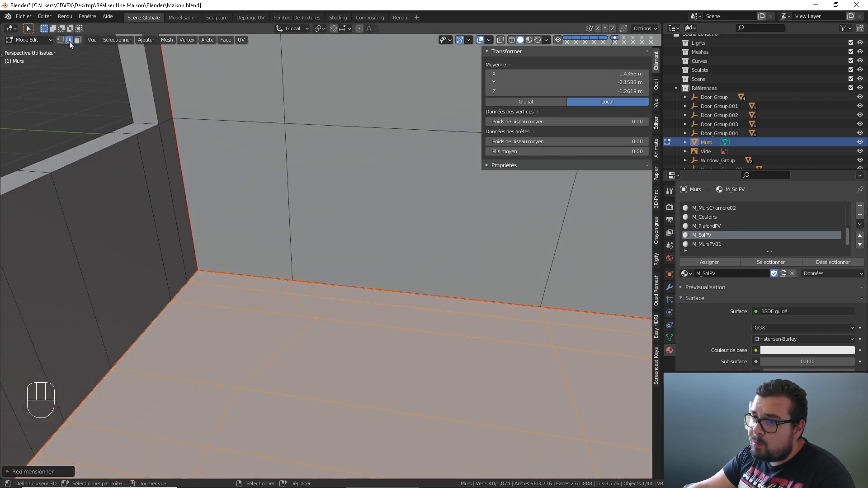
alt+shift+click(286, 343)
key(s)
key(y)
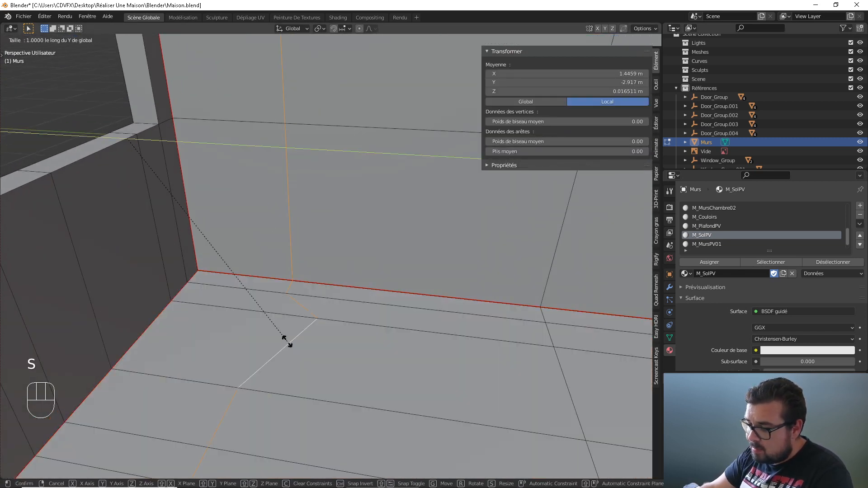
click(286, 342)
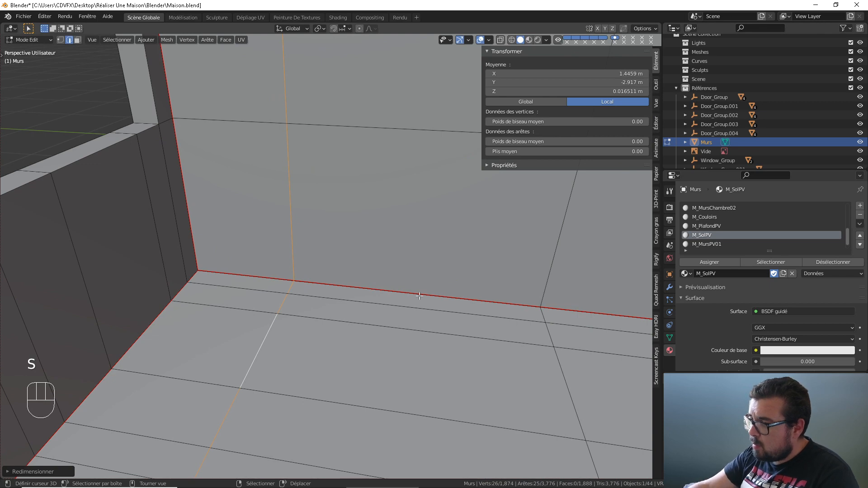
Inspect the room's floor for remaining crooked edges and check individual floor faces from several angles
middle_drag(419, 297, 490, 337)
key(Tab)
key(Tab)
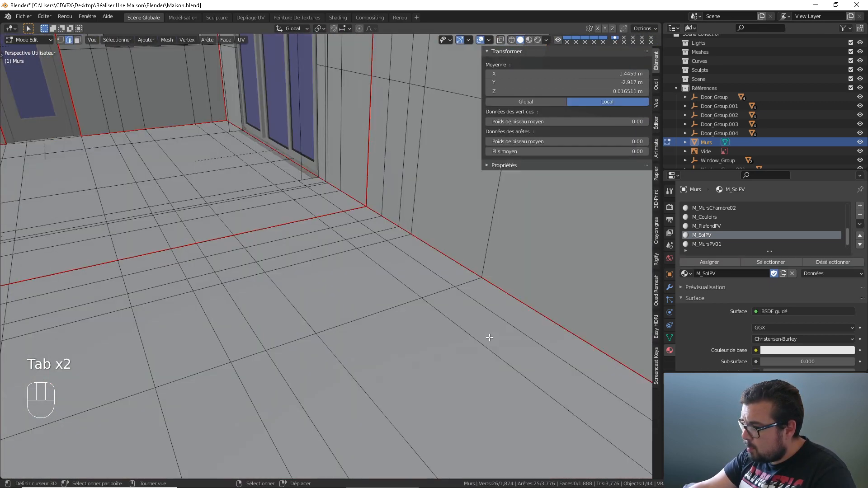
click(78, 40)
click(344, 199)
middle_drag(345, 199, 279, 225)
right_click(341, 251)
right_click(308, 289)
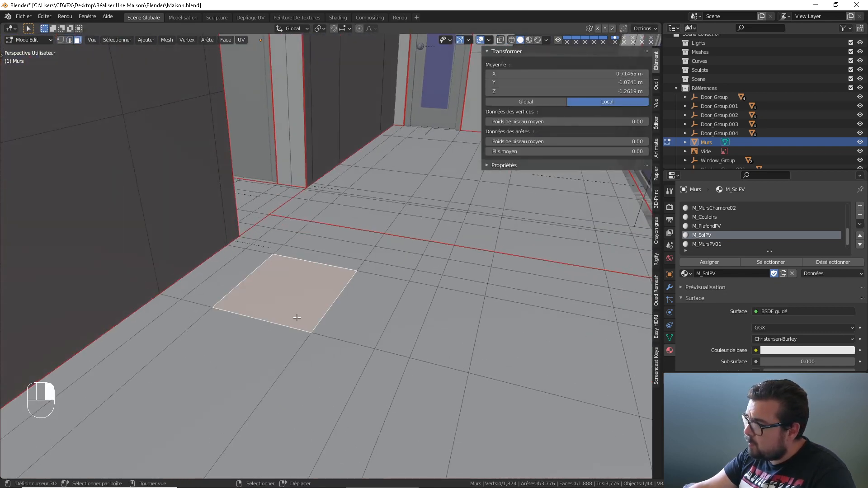
scroll(332, 326, down, 2)
scroll(318, 307, down, 5)
middle_drag(318, 307, 330, 219)
key(Tab)
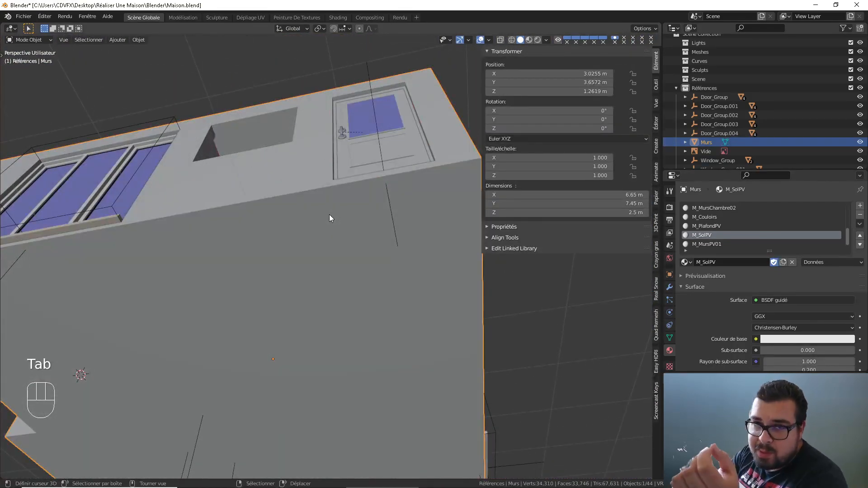
Examine the window opening beside the glazed door from outside, both with and without the mesh edges shown
middle_drag(326, 210, 324, 265)
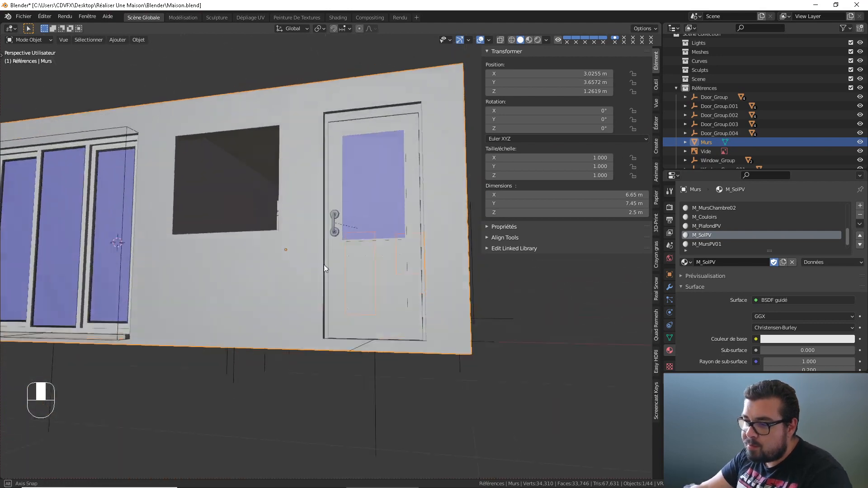
scroll(330, 267, up, 3)
scroll(335, 270, up, 2)
key(Tab)
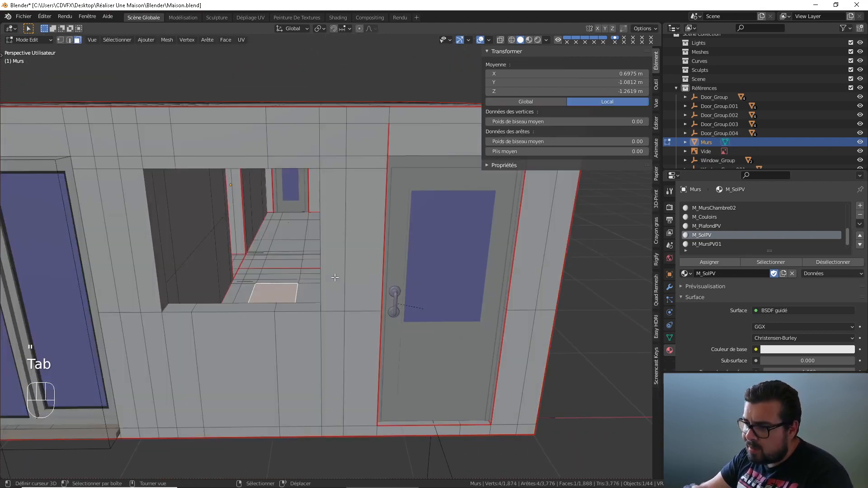
key(a)
click(320, 226)
mouse_move(324, 231)
middle_down()
mouse_move(362, 233)
mouse_move(321, 243)
middle_up()
scroll(363, 234, up, 3)
key(Tab)
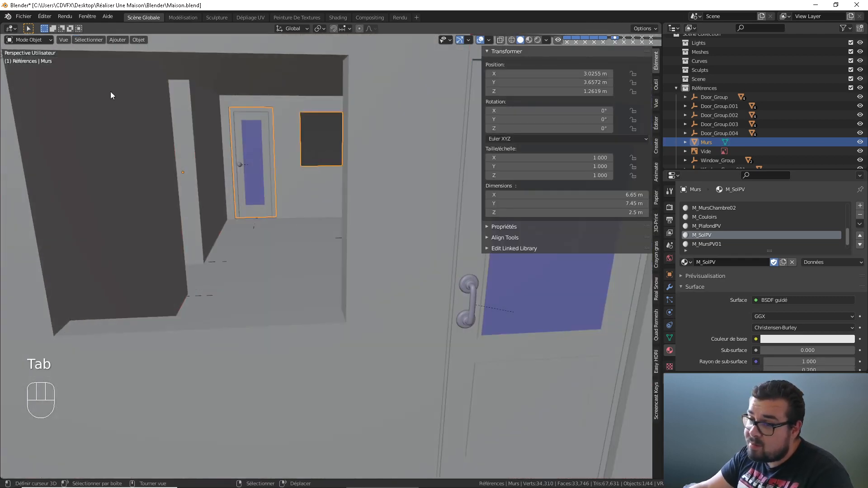
Rotate the freestanding two-pane window Window_Group.003 by 180° around Z
scroll(141, 182, down, 5)
shift+middle_drag(90, 219, 226, 221)
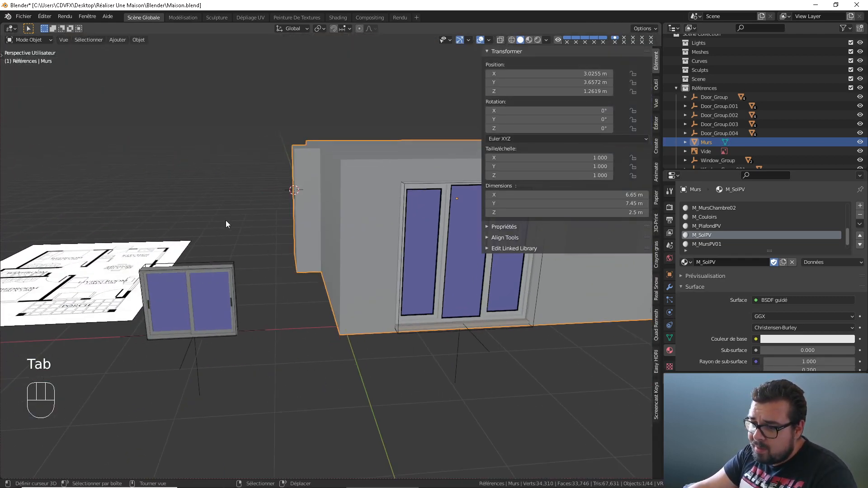
click(195, 370)
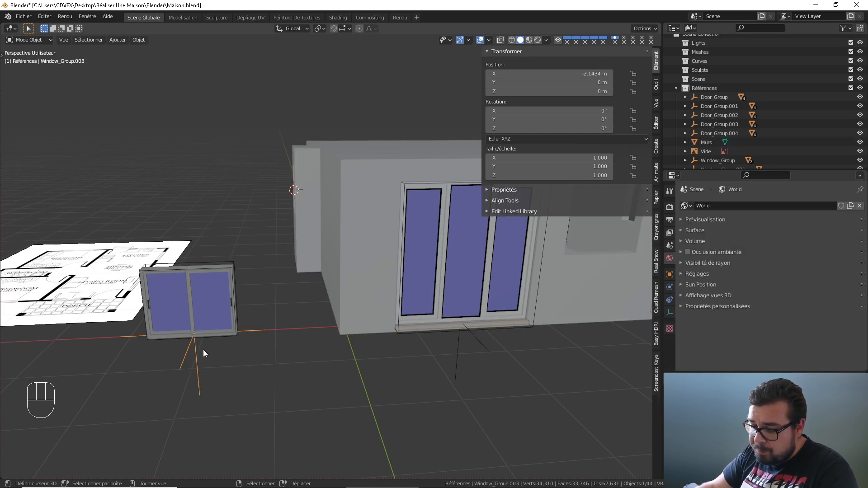
text(rz)
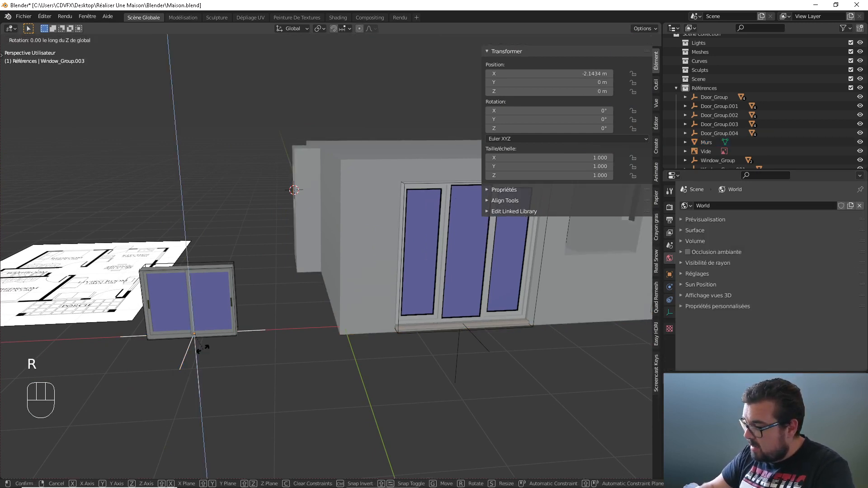
text(180)
key(Return)
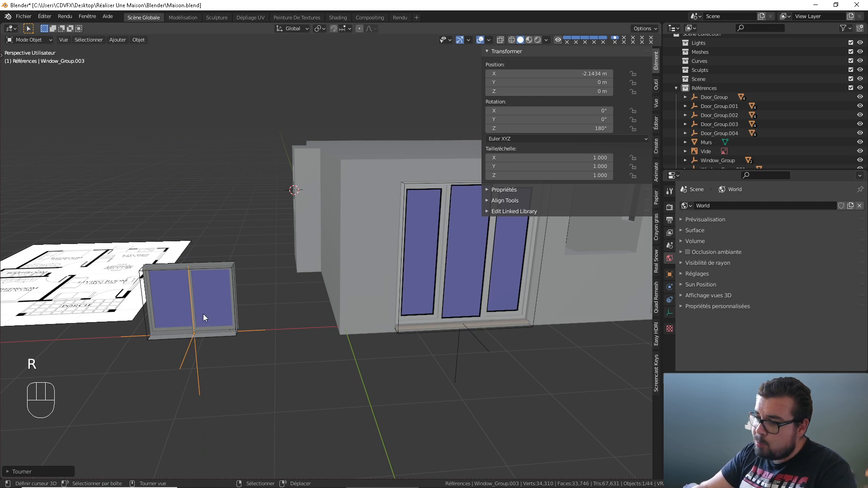
Select Window_Group.003 with its whole hierarchy and duplicate it -3 m along X
scroll(252, 272, down, 3)
middle_drag(253, 272, 72, 276)
shift+middle_drag(334, 274, 288, 274)
scroll(284, 325, up, 1)
scroll(332, 320, up, 2)
middle_drag(129, 317, 274, 248)
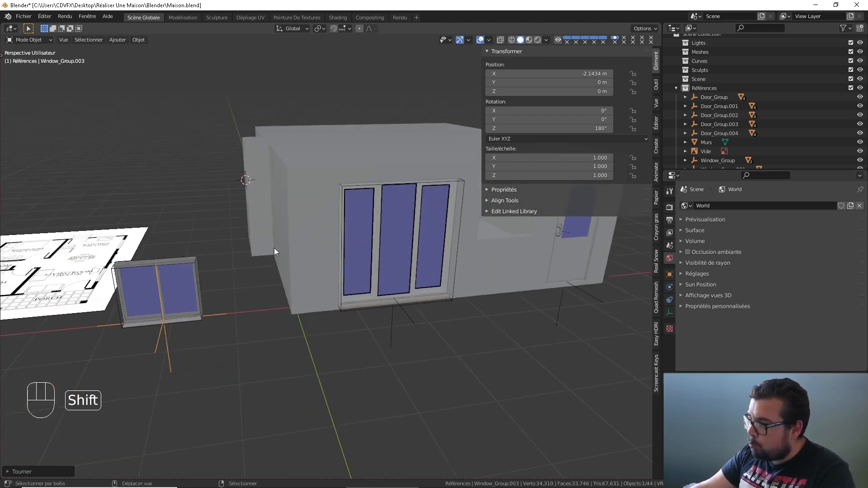
scroll(753, 143, down, 3)
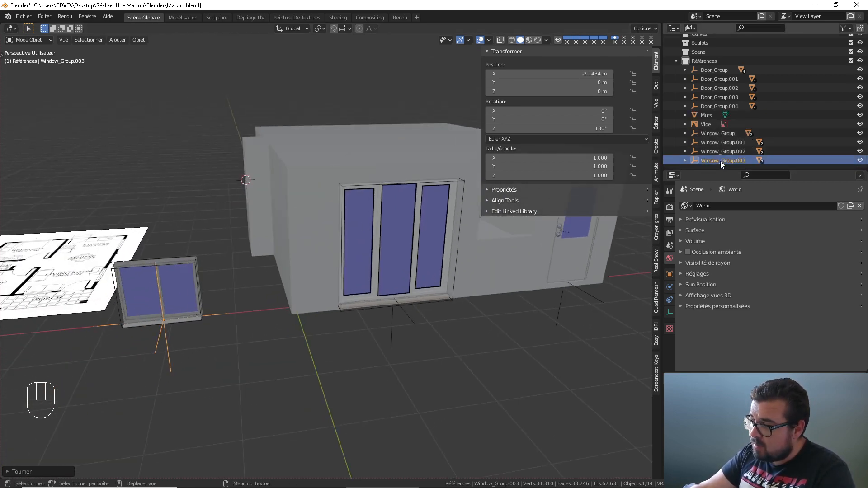
right_click(720, 161)
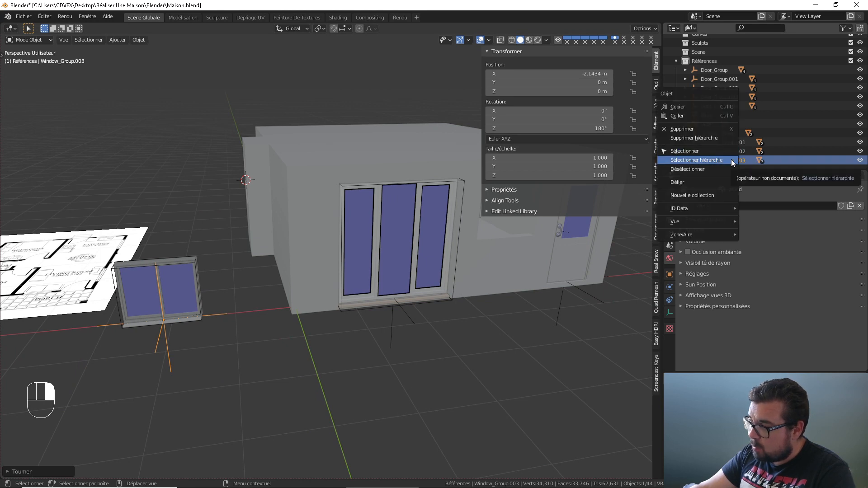
click(710, 159)
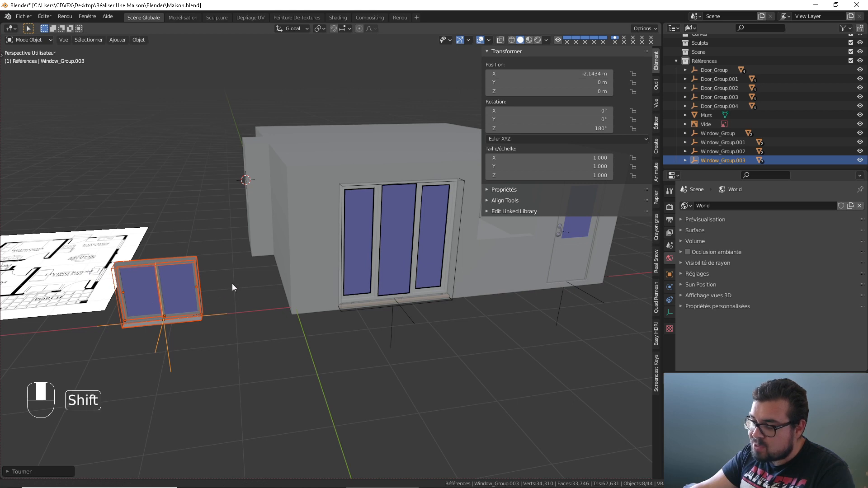
shift+middle_drag(232, 284, 259, 267)
key(shift+d)
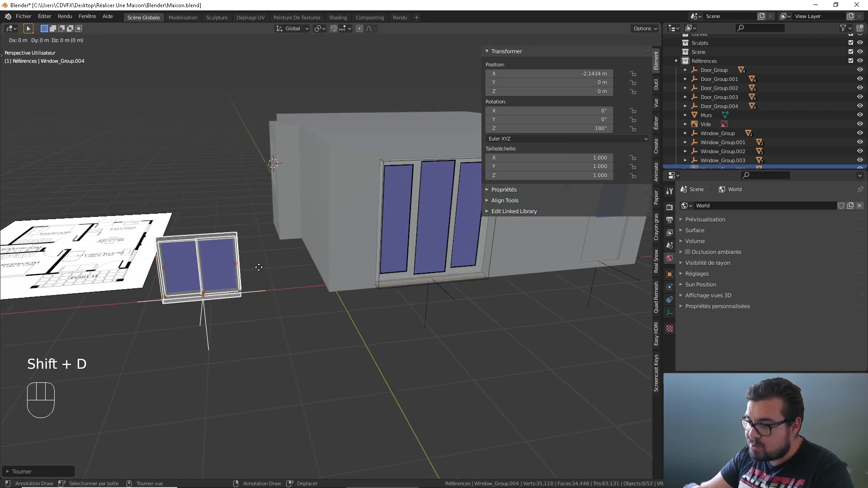
text(3)
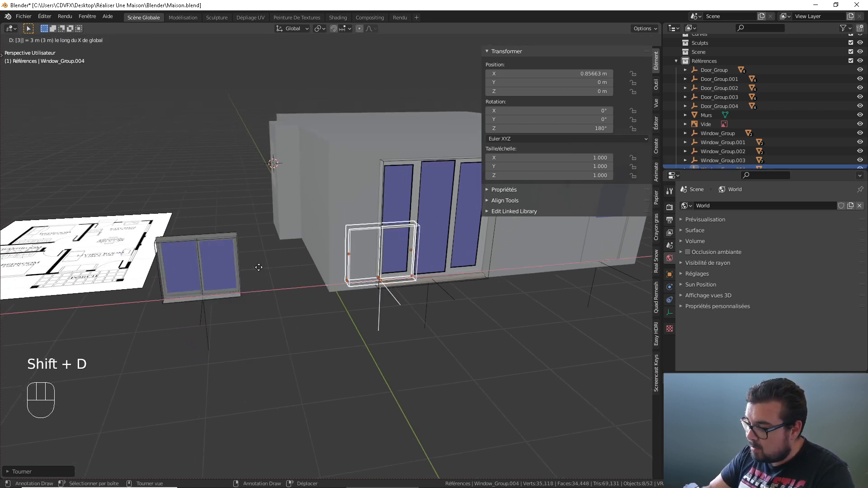
key(minus)
key(Return)
Repeat the window duplication twice to add two more evenly spaced copies along X
scroll(158, 262, down, 3)
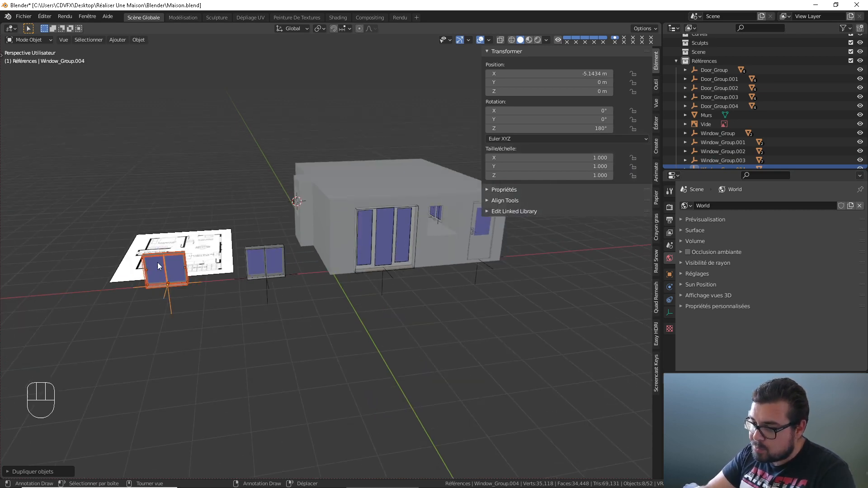
shift+middle_drag(158, 262, 204, 261)
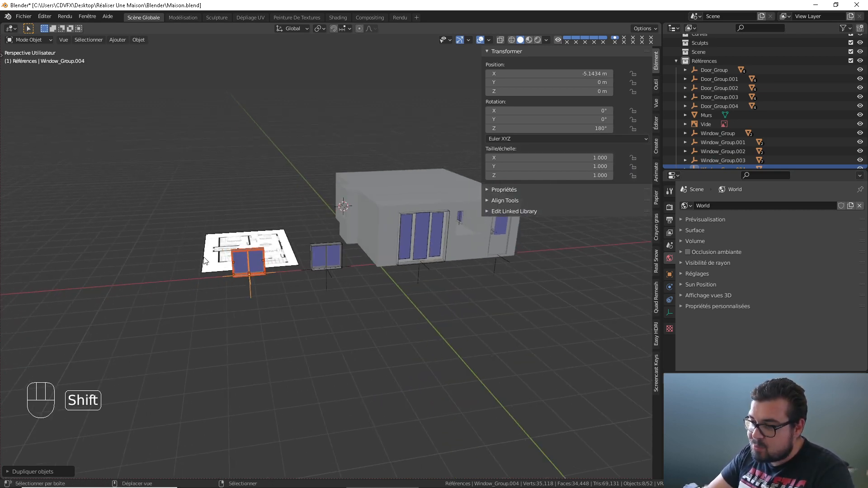
key(shift+r)
key(shift+r)
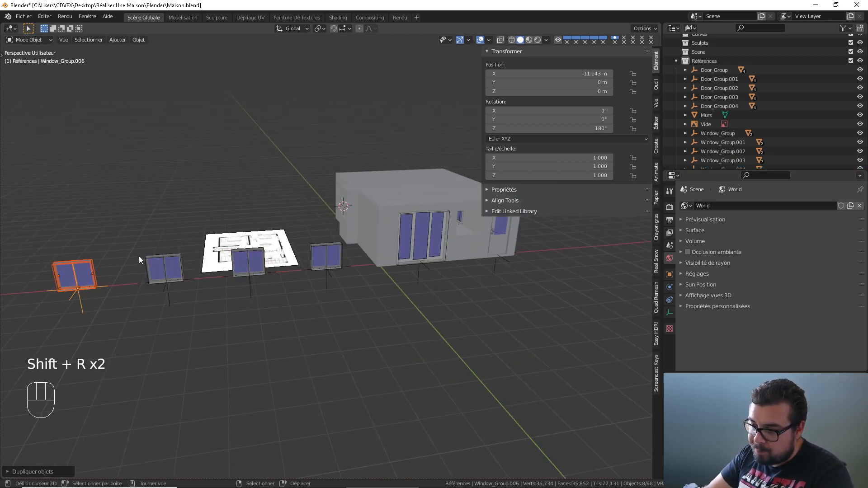
shift+middle_drag(327, 301, 296, 297)
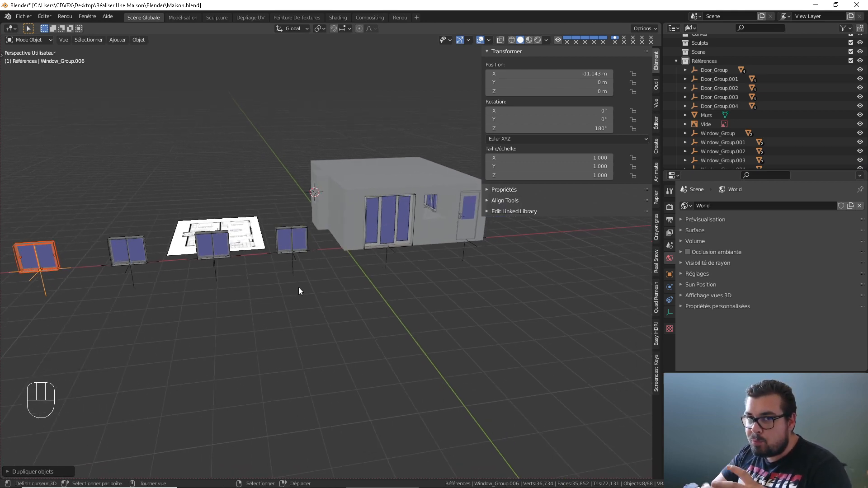
Snap the 3D cursor to the middle of the sill faces in the Murs opening beside the glazed door
scroll(369, 246, up, 2)
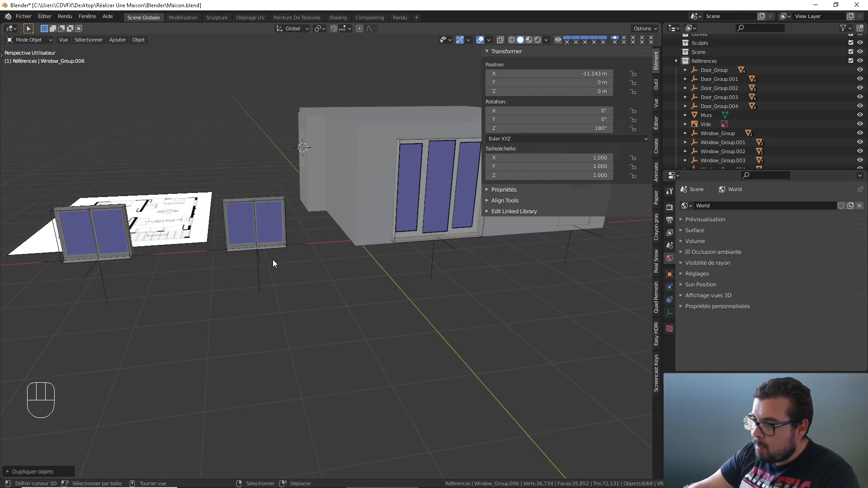
shift+middle_drag(272, 259, 173, 275)
click(310, 265)
scroll(272, 262, down, 1)
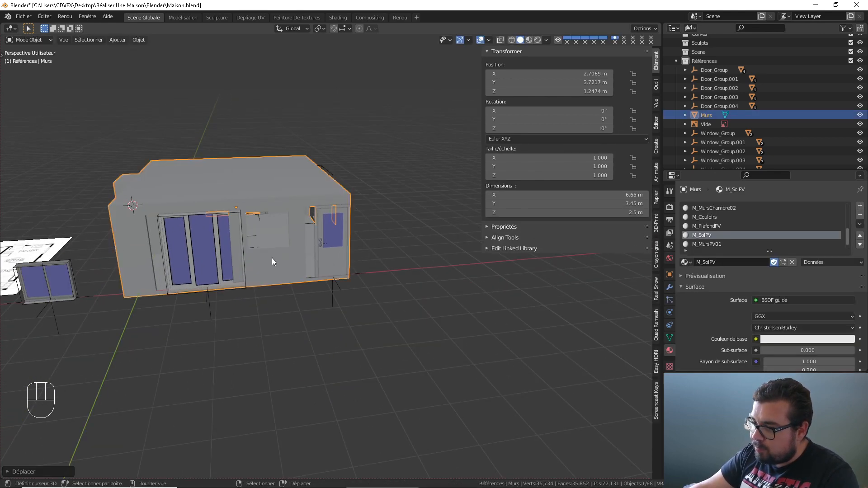
key(ctrl+z)
scroll(285, 259, up, 2)
key(Tab)
scroll(285, 259, up, 1)
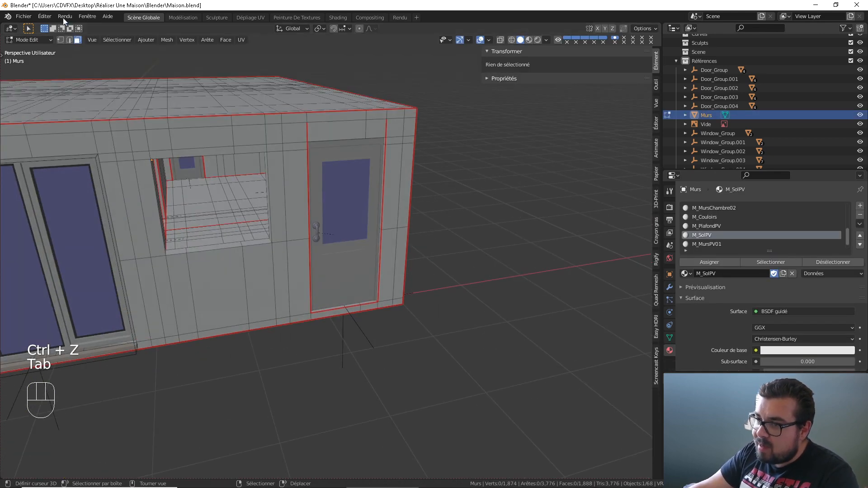
shift+click(176, 251)
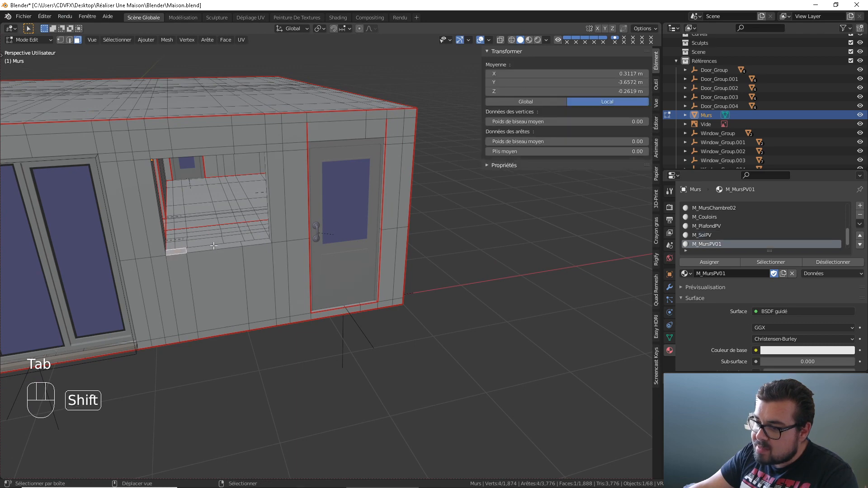
shift+click(251, 243)
key(shift+s)
click(235, 243)
shift+middle_drag(235, 243, 260, 236)
Place Window_Group.003 in the wall opening by snapping its parent empty to the 3D cursor
key(Tab)
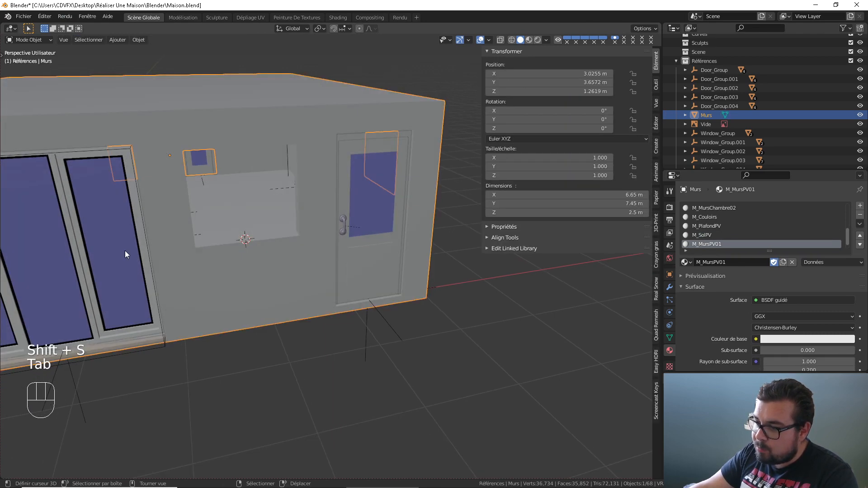
shift+middle_drag(125, 251, 213, 232)
scroll(212, 231, down, 3)
click(141, 299)
key(shift+s)
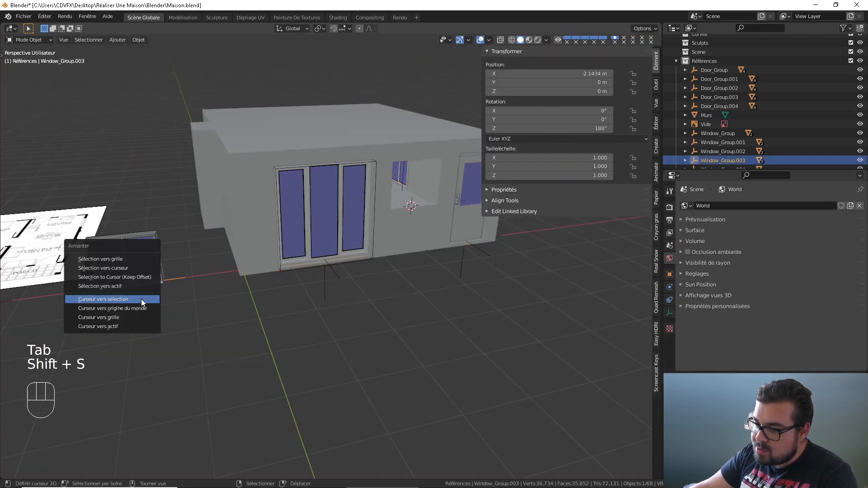
click(119, 268)
shift+middle_drag(392, 208, 291, 188)
scroll(302, 213, up, 5)
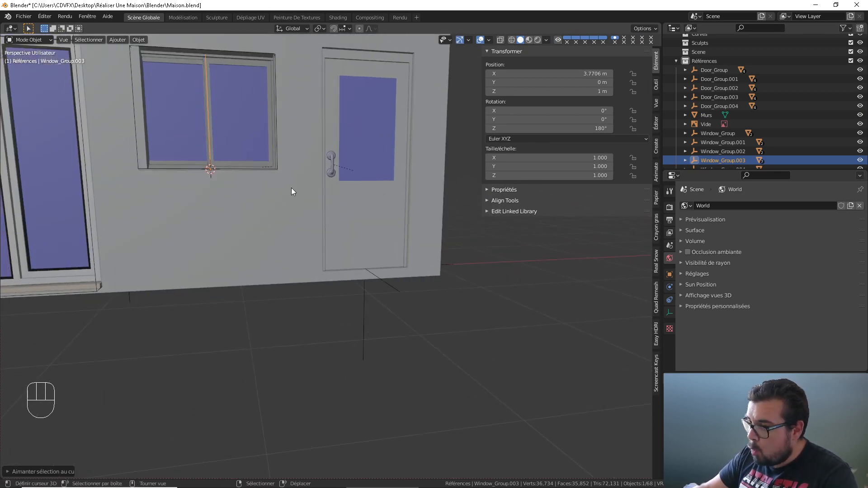
Scale Window_Group.003 along Z to about 1.022 in front wireframe view so it fills the opening's height
key(KP_1)
shift+middle_drag(264, 220, 288, 299)
scroll(311, 211, up, 1)
shift+middle_drag(311, 214, 353, 236)
click(511, 39)
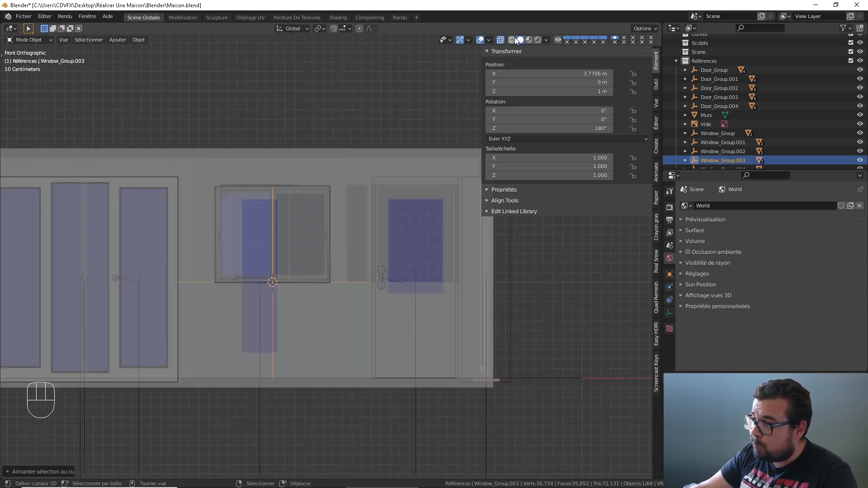
scroll(303, 209, up, 1)
scroll(303, 202, up, 2)
shift+middle_drag(302, 187, 348, 235)
scroll(345, 230, up, 3)
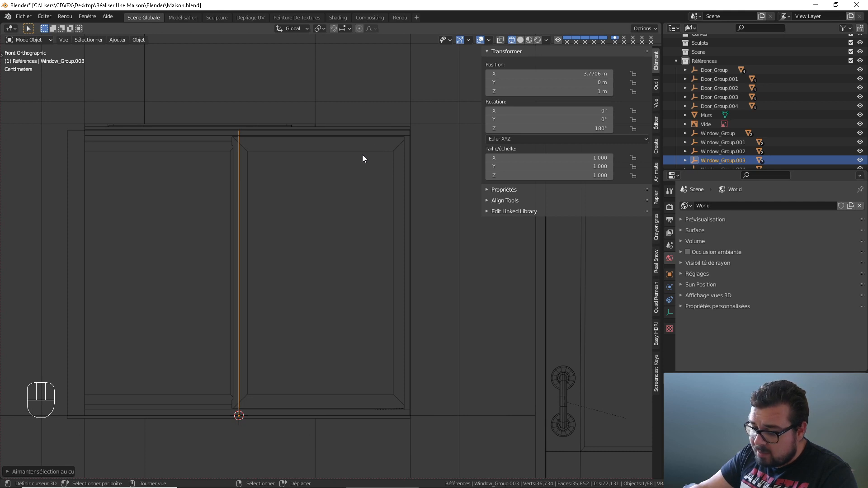
key(s)
key(z)
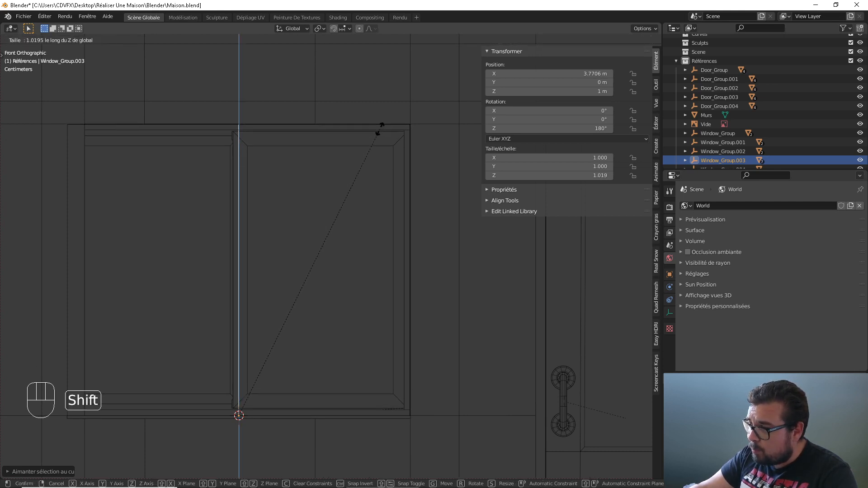
click(382, 122)
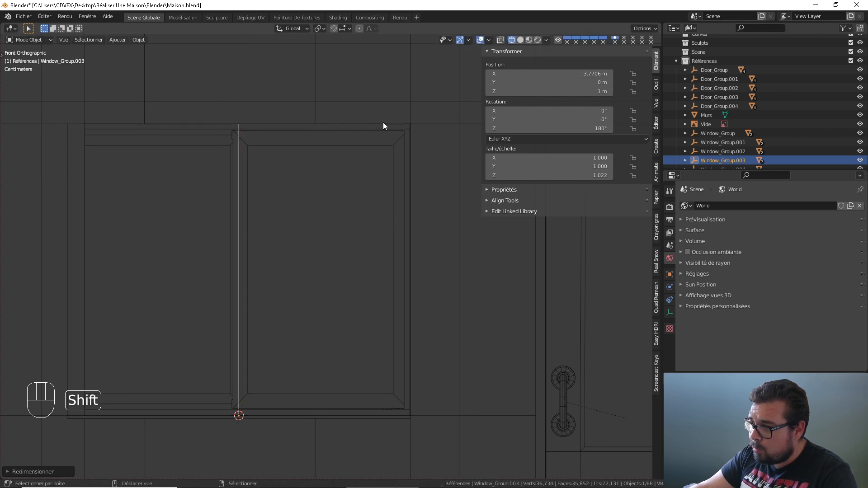
Fit Window_Group.003 to the opening's width by moving it to about X 3.8 m and scaling X to about 0.954
key(s)
key(x)
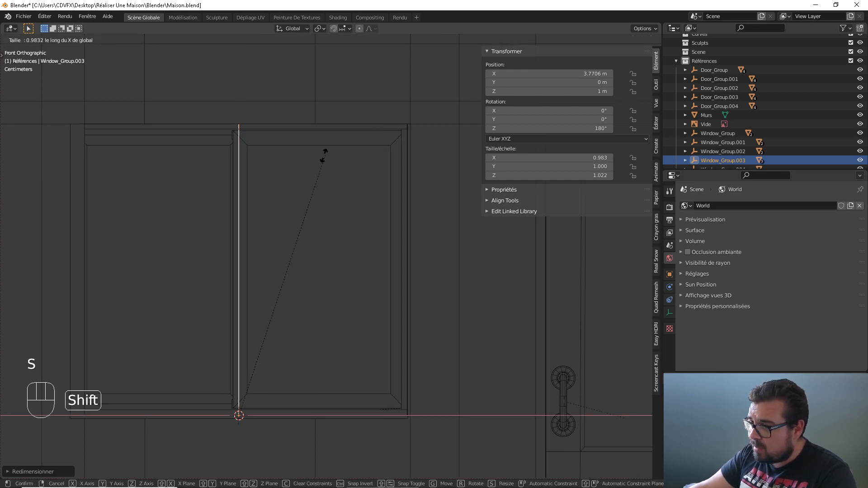
click(285, 187)
key(g)
key(x)
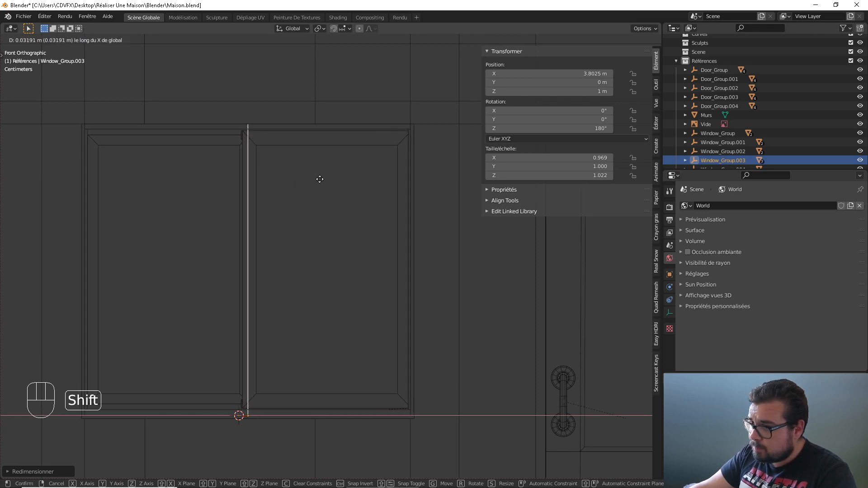
click(338, 179)
key(s)
key(x)
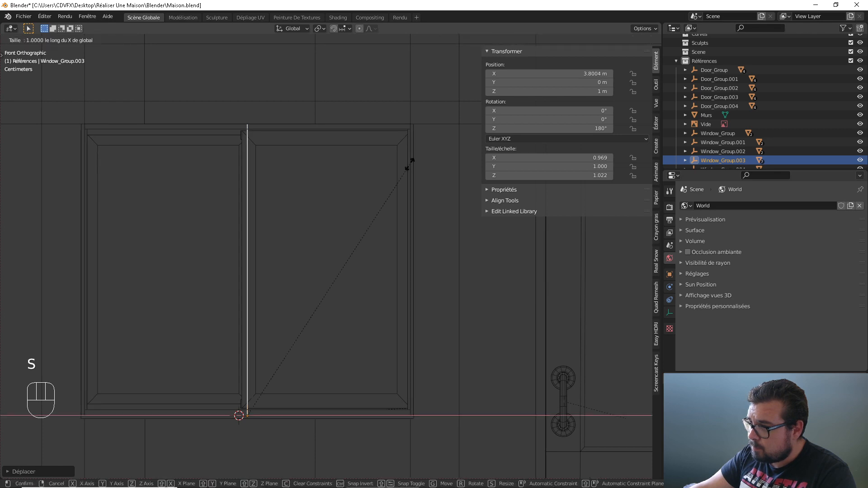
click(362, 177)
Return the viewport to solid shading without X-ray and deselect everything
scroll(381, 160, down, 2)
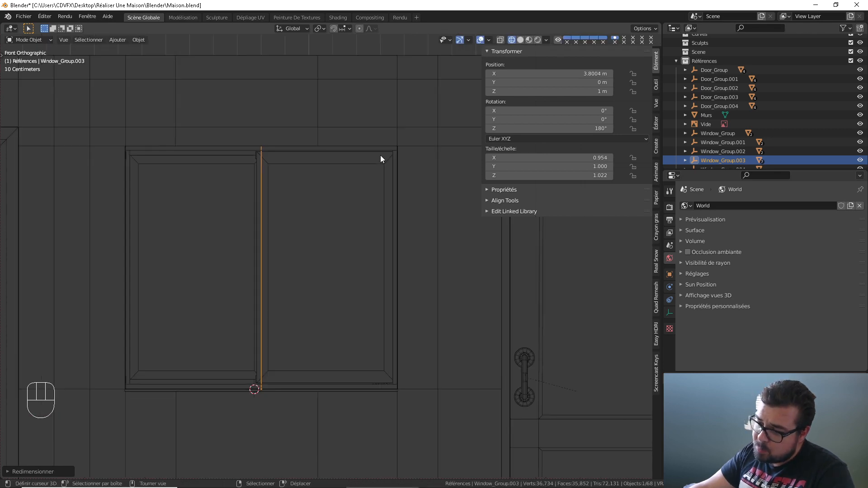
click(516, 42)
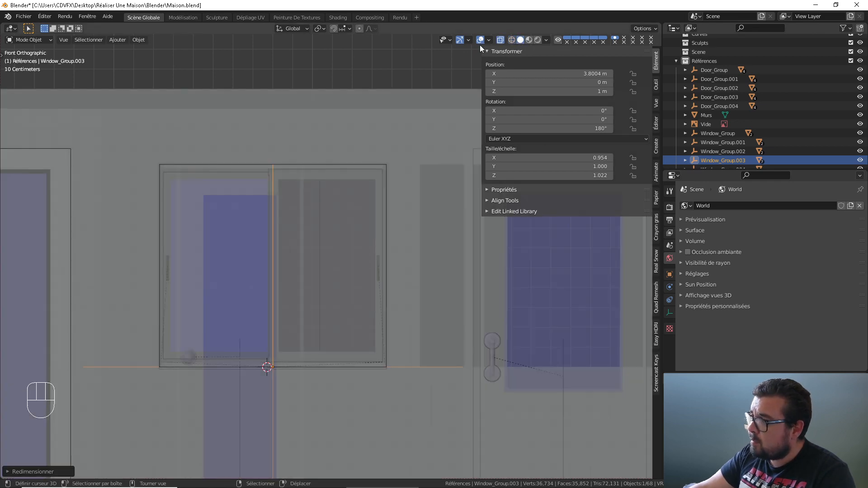
click(501, 41)
key(a)
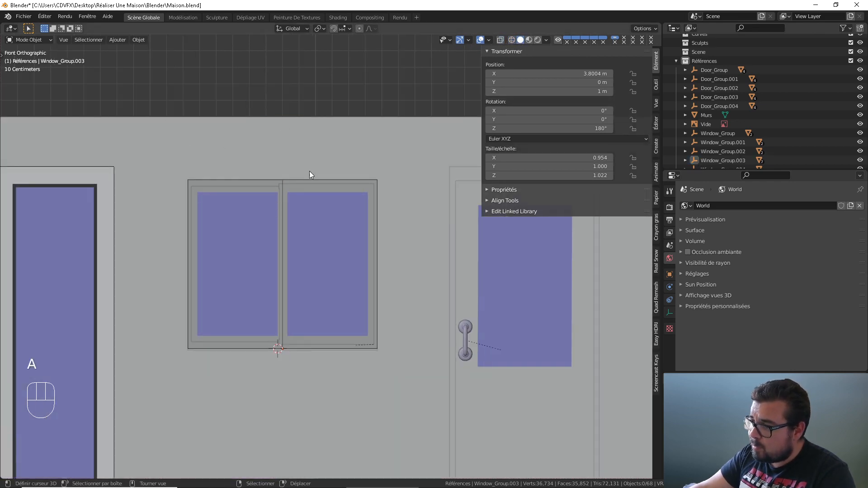
Move Window_Group.003 along Y to set its depth within the wall opening beside the glazed door
middle_drag(309, 171, 334, 183)
scroll(328, 204, down, 2)
scroll(324, 213, up, 4)
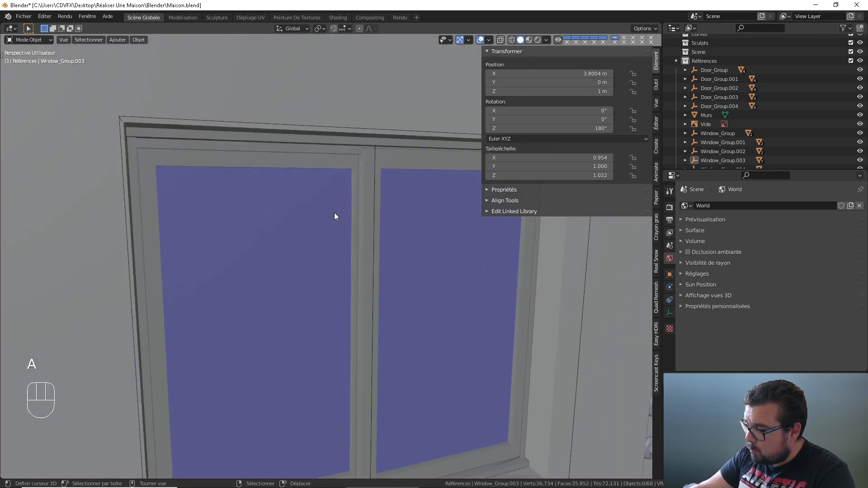
middle_drag(335, 212, 471, 231)
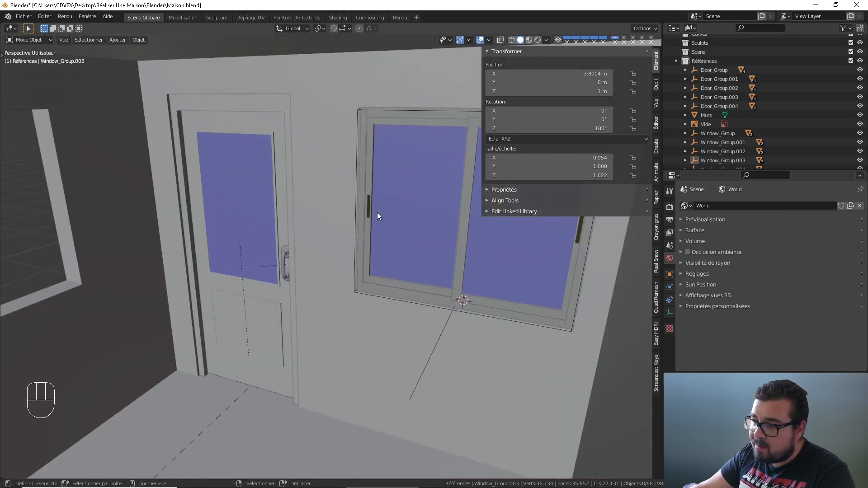
middle_drag(377, 212, 401, 213)
shift+middle_drag(401, 213, 302, 206)
scroll(376, 215, up, 2)
click(463, 395)
key(g)
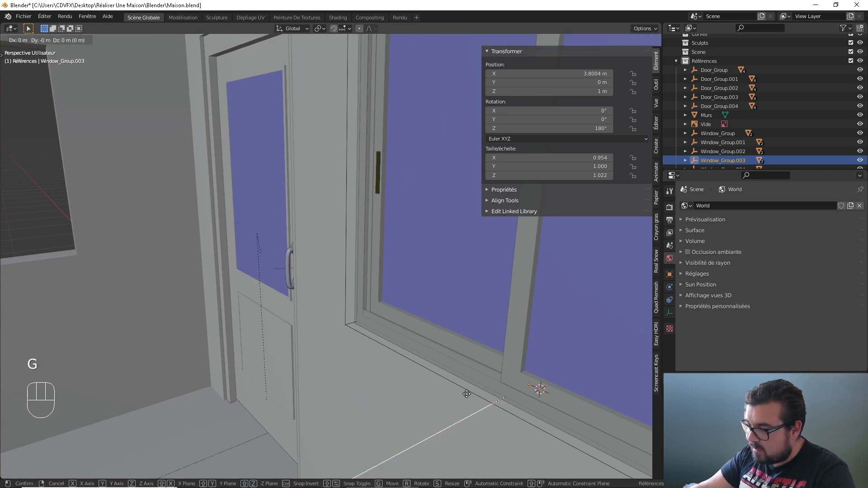
key(y)
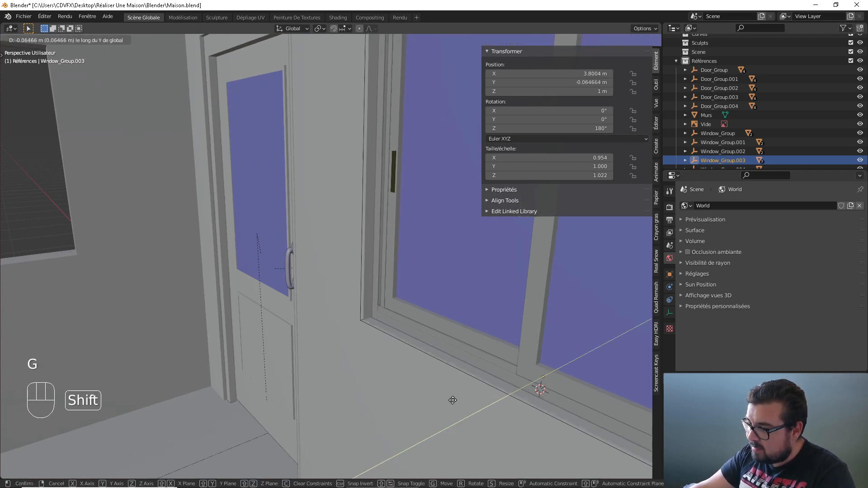
click(461, 381)
Snap the 3D cursor to the sill face of the empty window opening in the adjacent side wall of Murs
middle_drag(460, 380, 367, 359)
scroll(366, 367, down, 4)
middle_drag(348, 324, 319, 305)
scroll(376, 332, down, 3)
scroll(319, 306, down, 3)
middle_drag(259, 308, 384, 314)
click(496, 329)
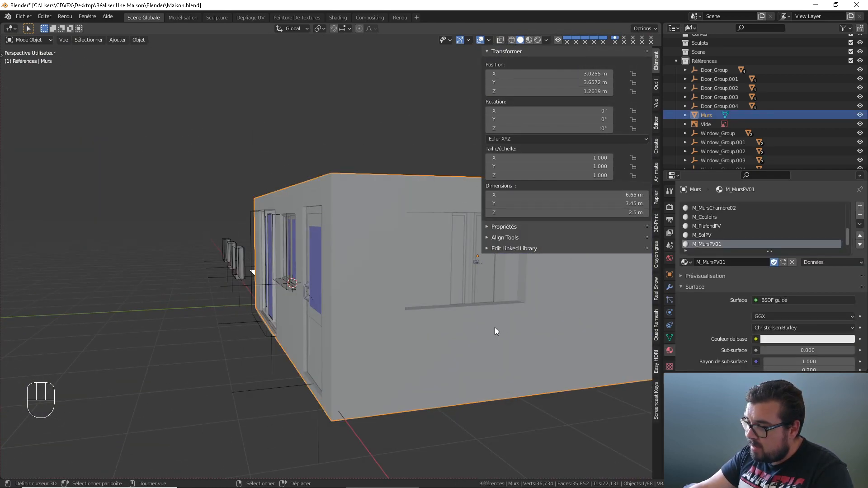
key(Tab)
middle_drag(494, 327, 444, 354)
click(449, 360)
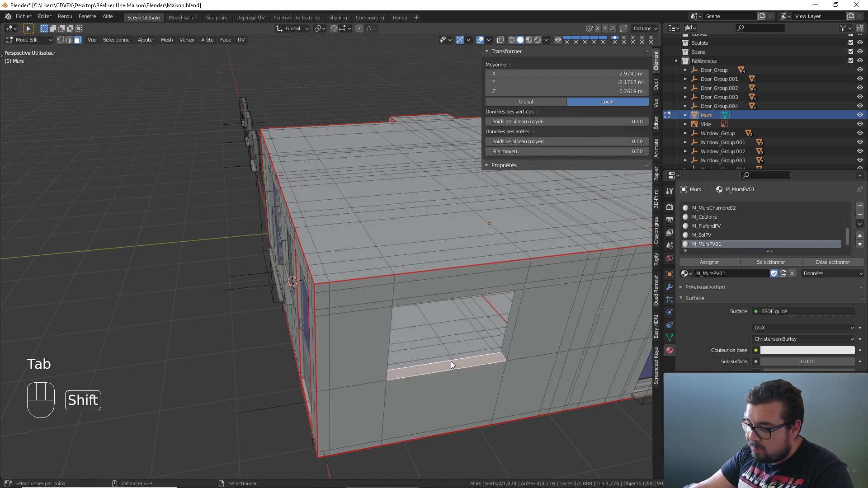
key(shift+s)
click(427, 393)
key(Tab)
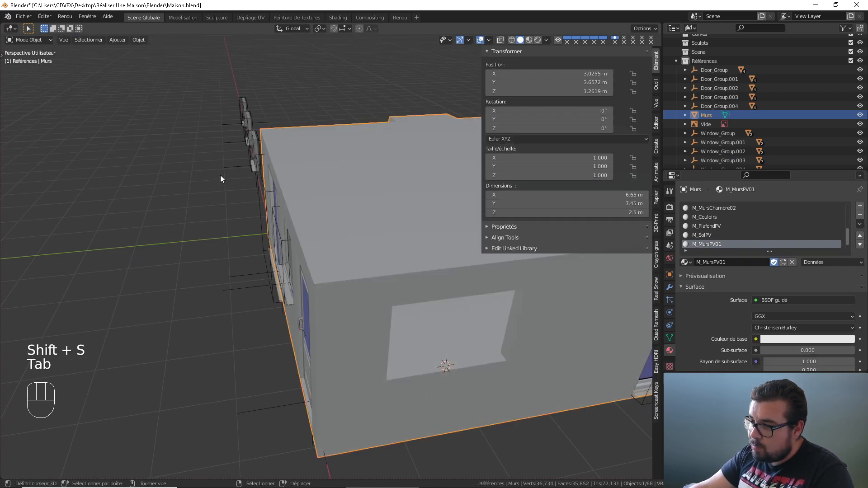
Snap Window_Group.004 to the 3D cursor in the side-wall opening and rotate it 90° about Z
middle_drag(221, 179, 178, 180)
click(168, 169)
key(shift+s)
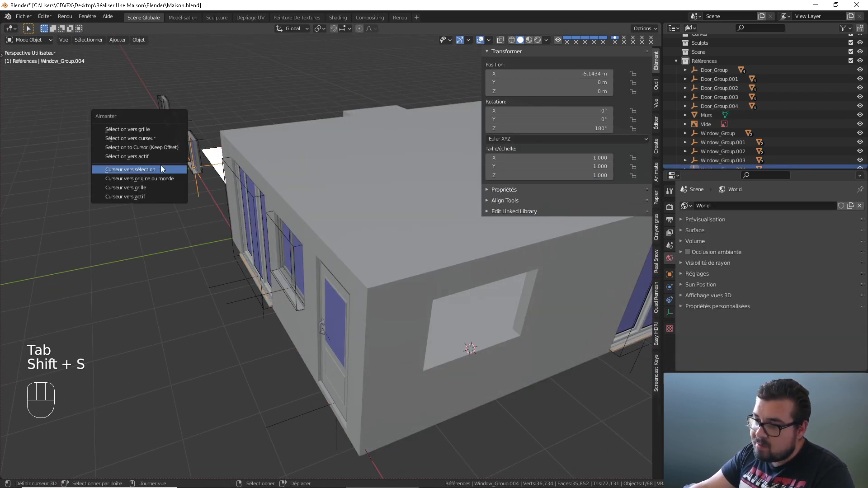
click(143, 137)
text(r)
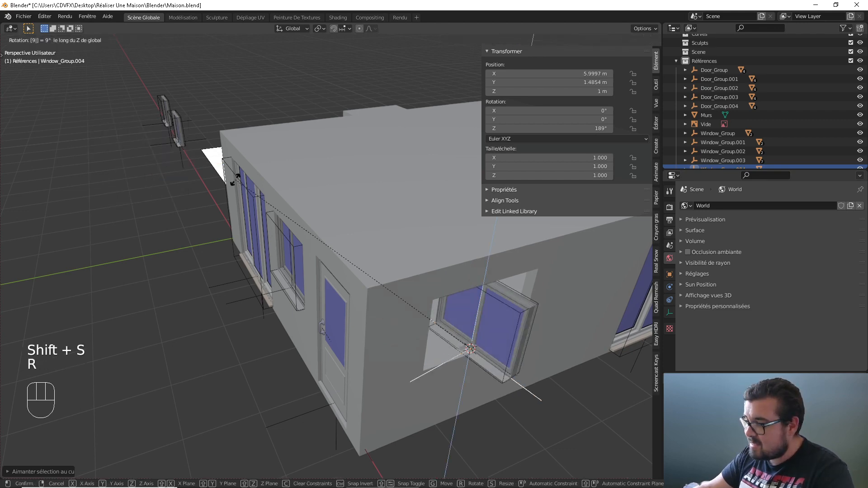
text(z90)
click(235, 180)
Widen Window_Group.004 along global Y to an X scale of about 1.24, matching the opening in right wireframe view
key(KP_3)
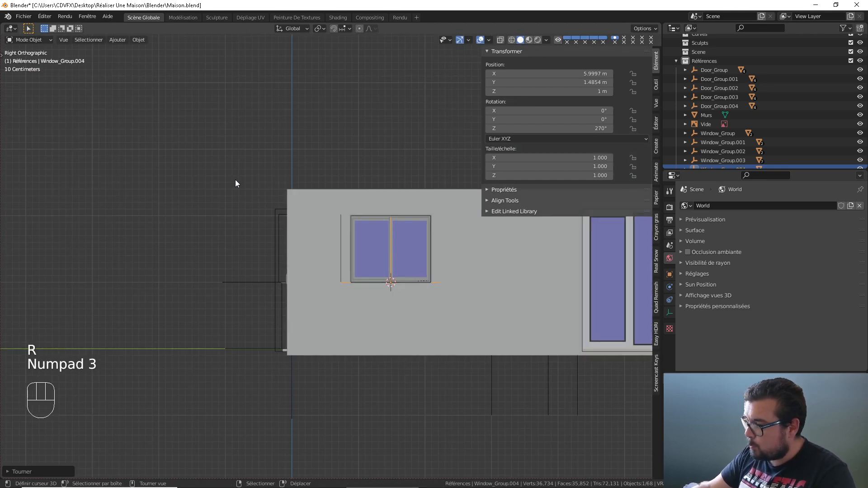
click(511, 39)
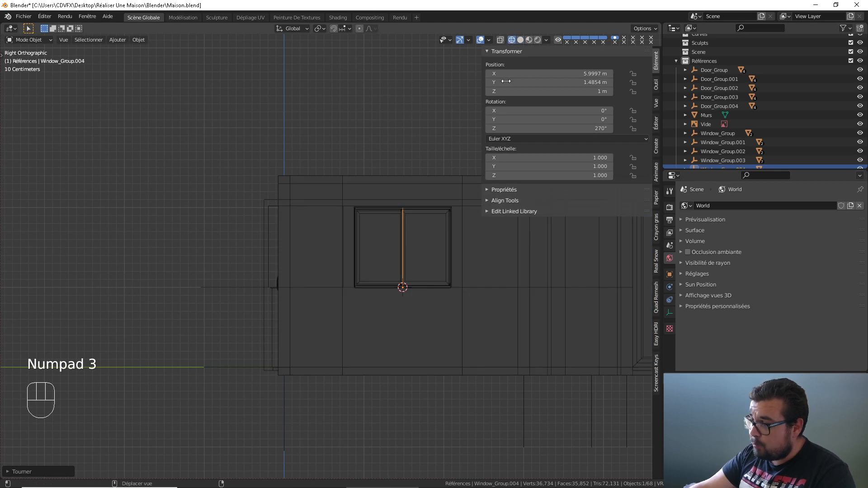
scroll(456, 140, up, 3)
click(500, 40)
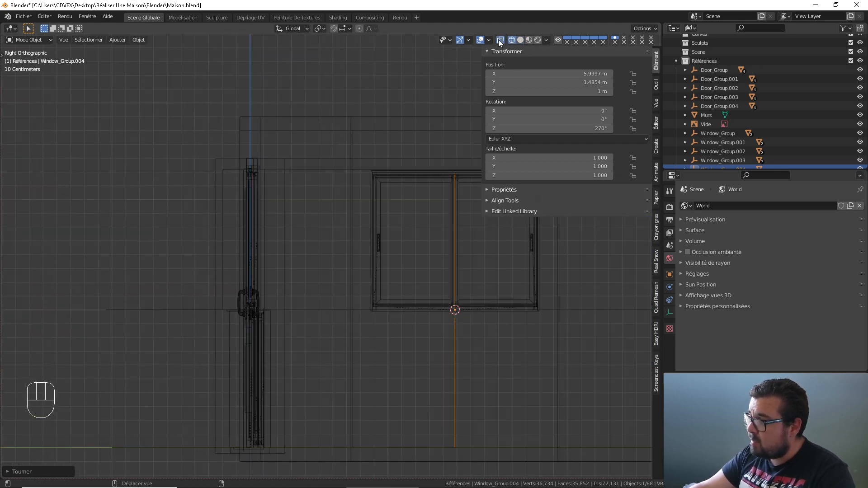
shift+middle_drag(416, 145, 312, 147)
scroll(373, 189, up, 3)
key(x)
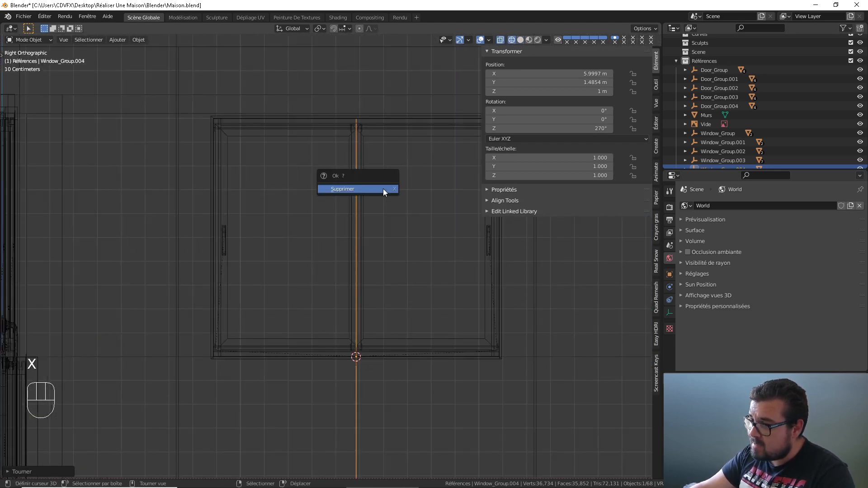
key(s)
key(y)
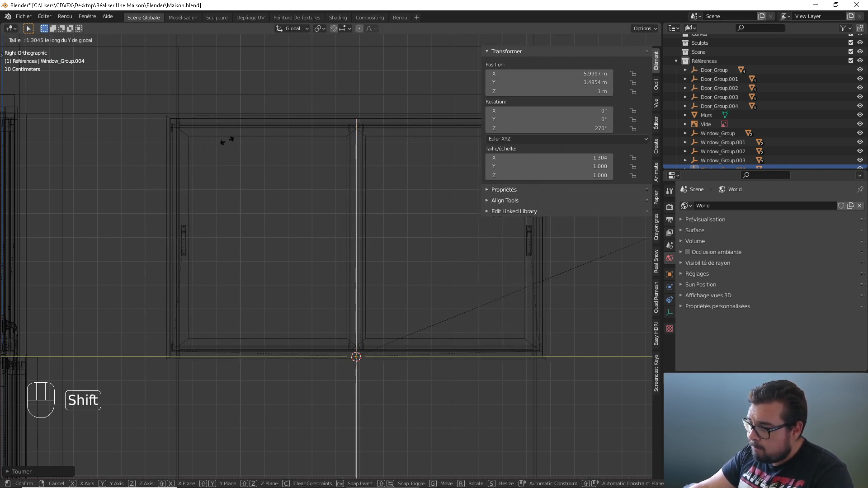
click(397, 284)
shift+middle_drag(397, 284, 354, 262)
key(s)
key(y)
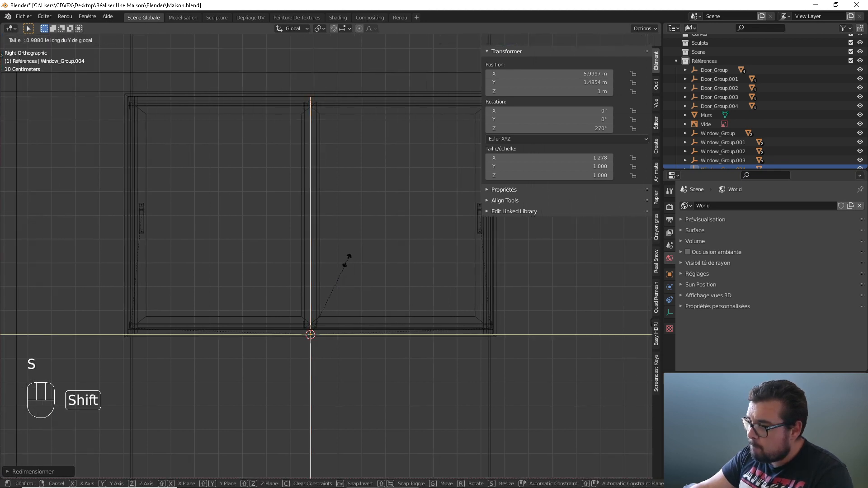
click(261, 243)
Scale Window_Group.004 along Z to about 1.02 to match the side-wall opening's height
shift+middle_drag(336, 204, 273, 240)
key(s)
key(z)
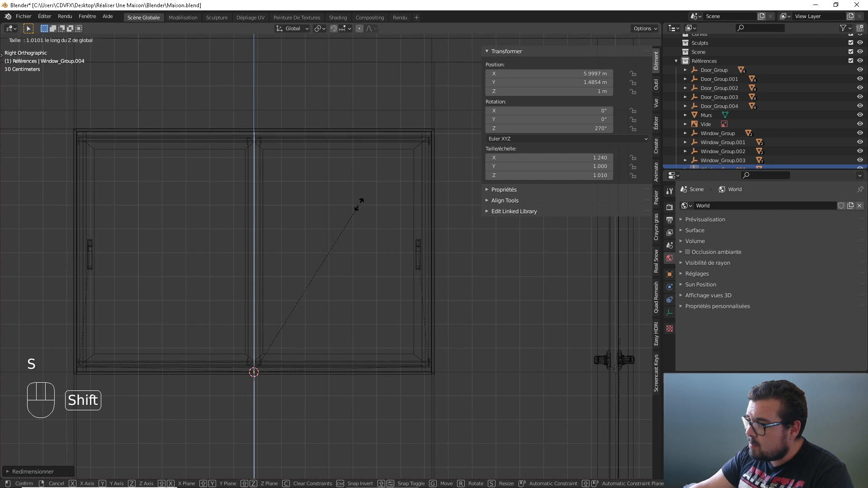
click(365, 187)
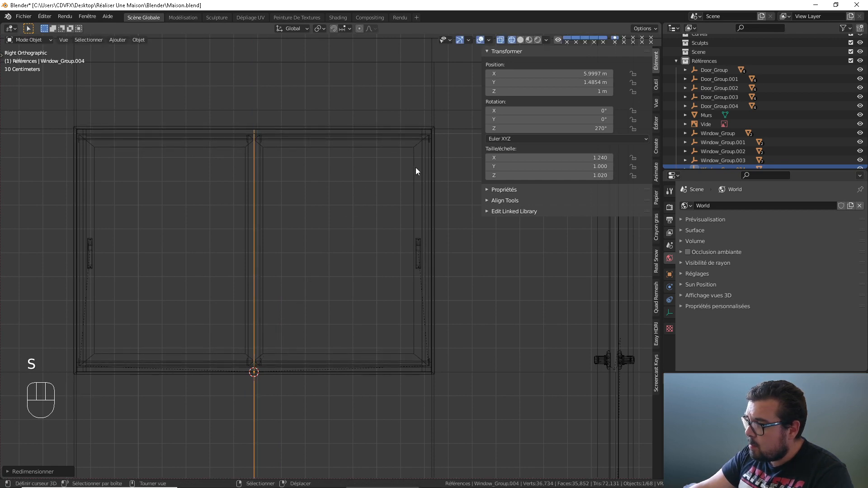
Restore solid shading without X-ray and nudge Window_Group.004 along Y to about 1.479 m to centre it in the opening
click(520, 40)
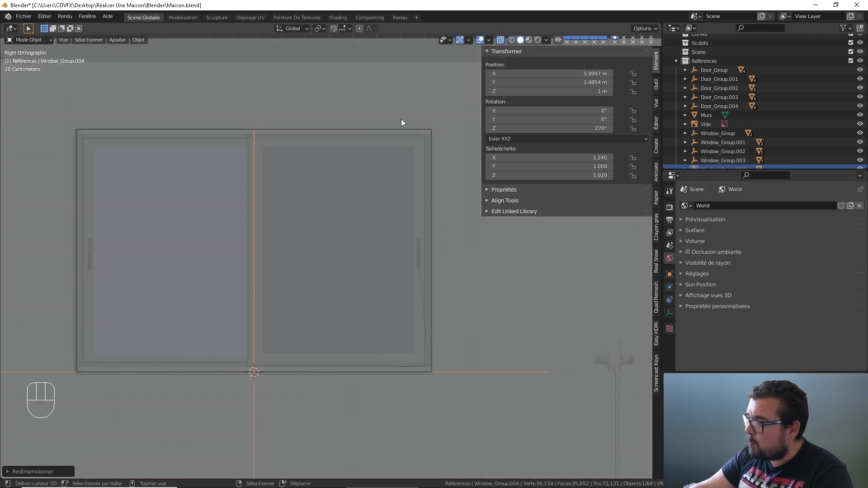
click(501, 40)
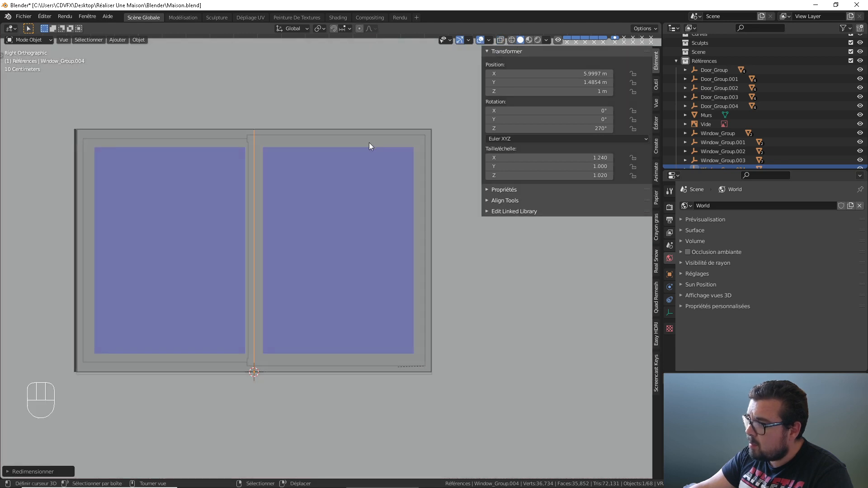
shift+middle_drag(324, 143, 332, 143)
key(g)
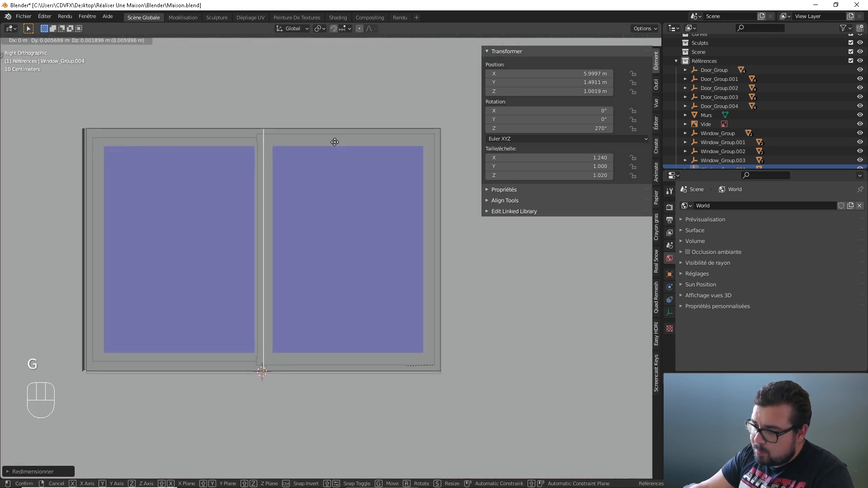
key(x)
key(y)
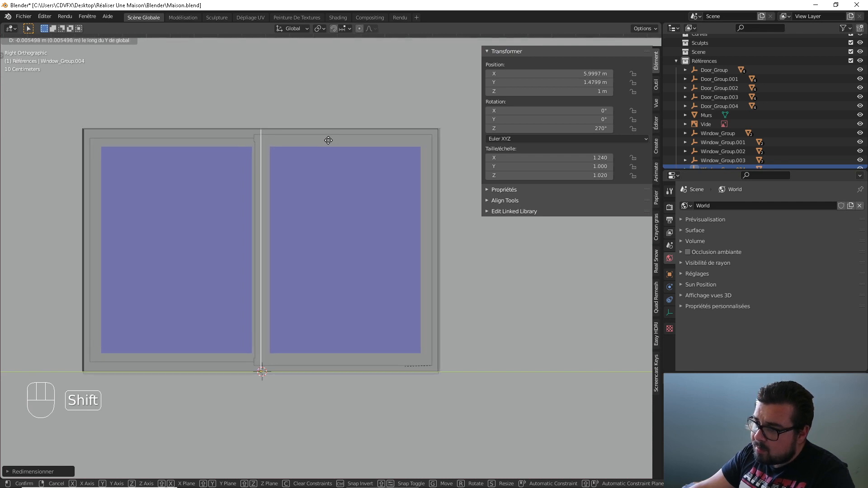
shift+click(327, 140)
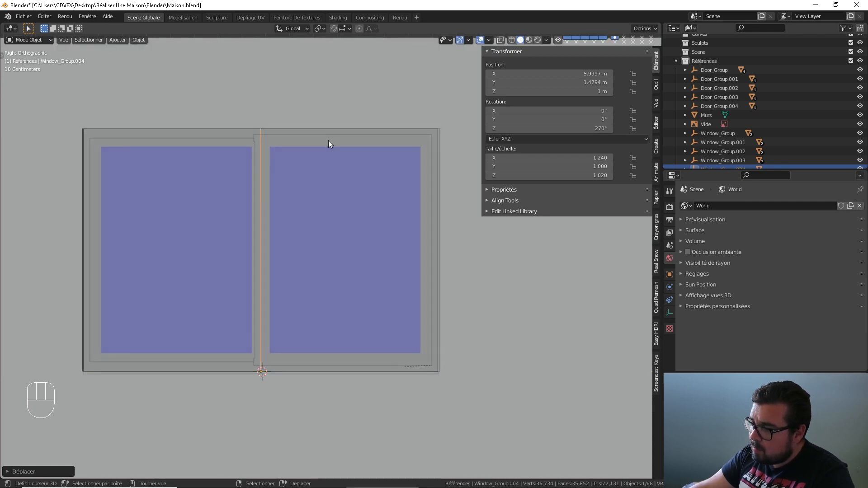
Deselect everything and examine how Window_Group.004 fits the edges and depth of the side-wall opening
key(a)
click(330, 93)
middle_drag(316, 147, 293, 182)
scroll(292, 177, up, 8)
scroll(292, 178, down, 5)
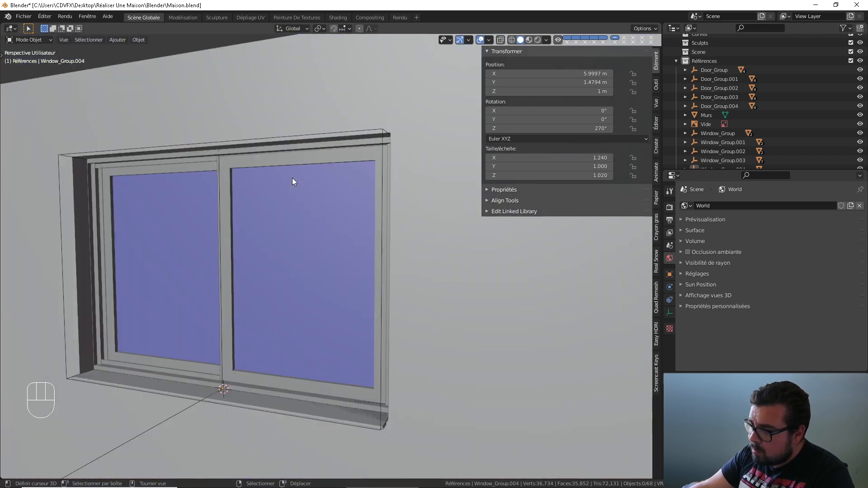
middle_drag(287, 276, 356, 357)
scroll(308, 274, up, 2)
scroll(311, 283, down, 3)
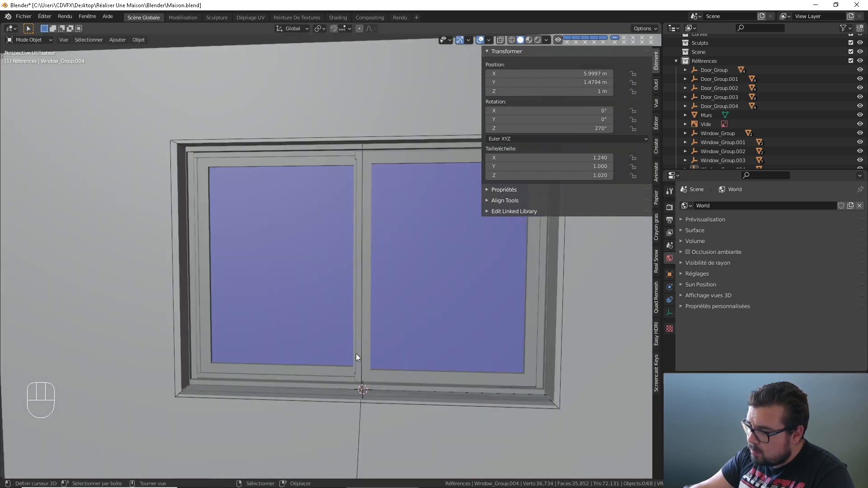
click(354, 413)
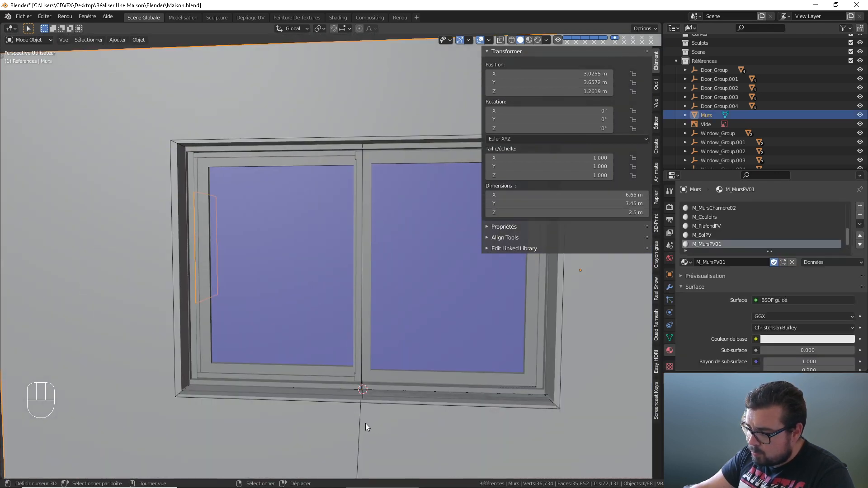
Move Window_Group.004 along X to about 6.071 m to set its depth in the side-wall opening, and deselect it
click(361, 428)
key(g)
key(x)
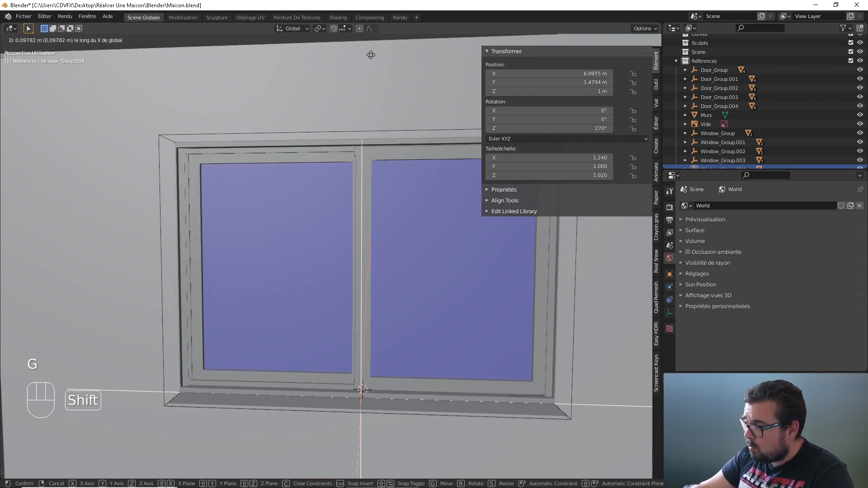
click(380, 486)
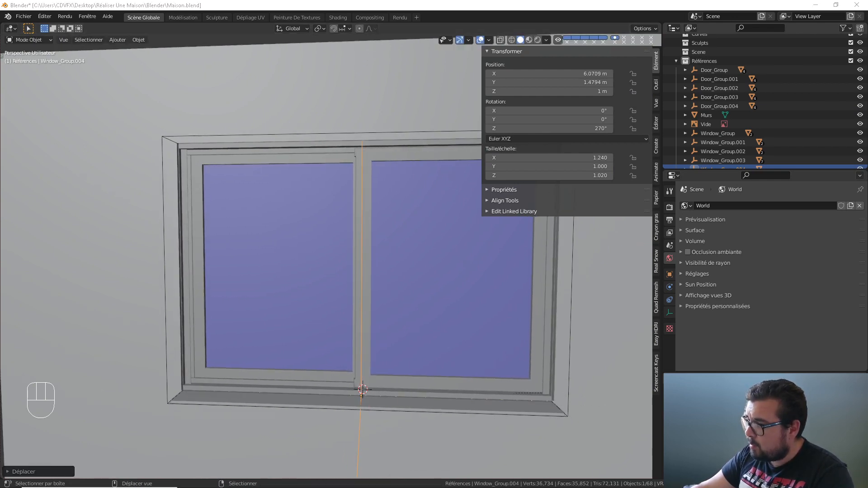
middle_drag(330, 293, 289, 294)
scroll(229, 286, up, 3)
key(a)
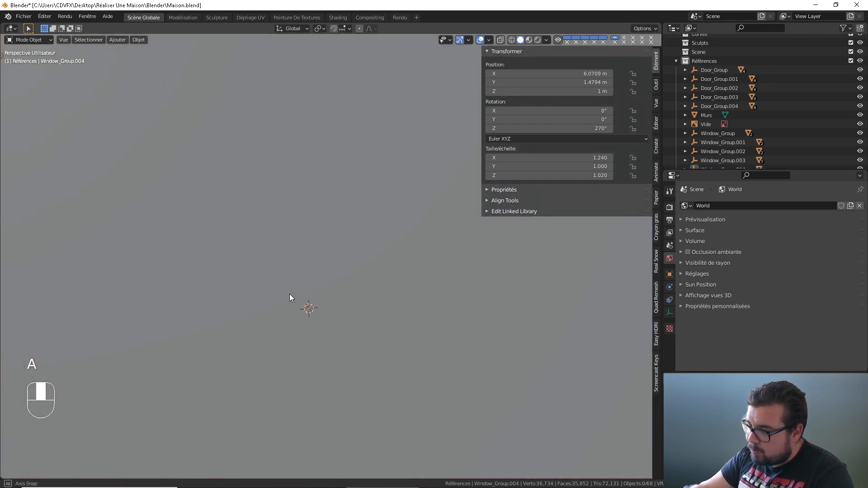
scroll(343, 294, up, 3)
middle_drag(343, 293, 291, 289)
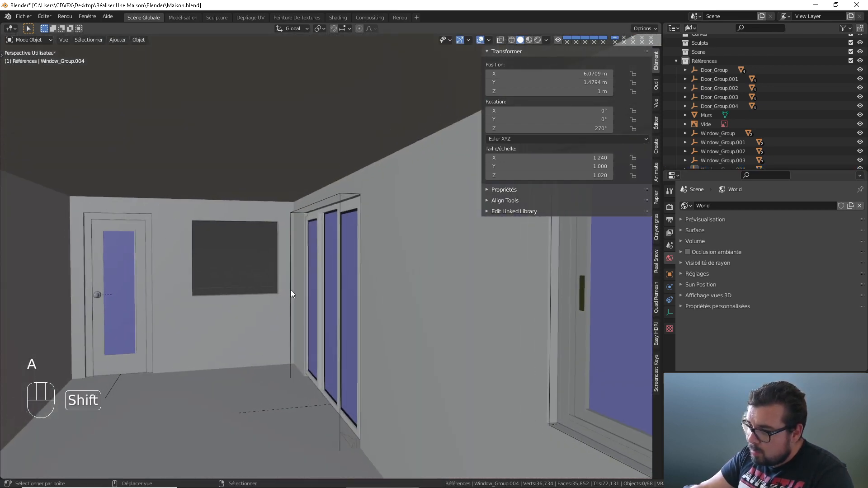
Snap the 3D cursor to the three sill faces of the Murs opening beside the rear glazed door
right_click(240, 302)
scroll(242, 302, down, 5)
shift+middle_drag(172, 289, 352, 267)
scroll(238, 298, down, 7)
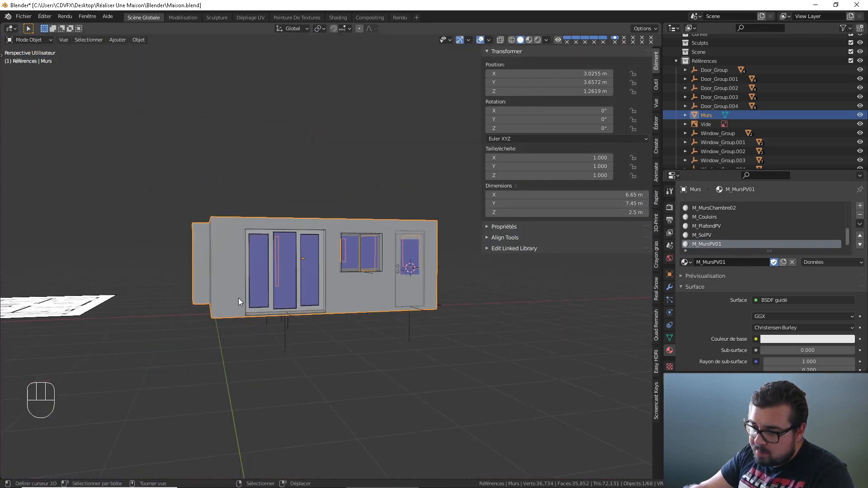
middle_drag(237, 298, 384, 333)
key(Tab)
scroll(429, 302, up, 3)
scroll(384, 333, up, 3)
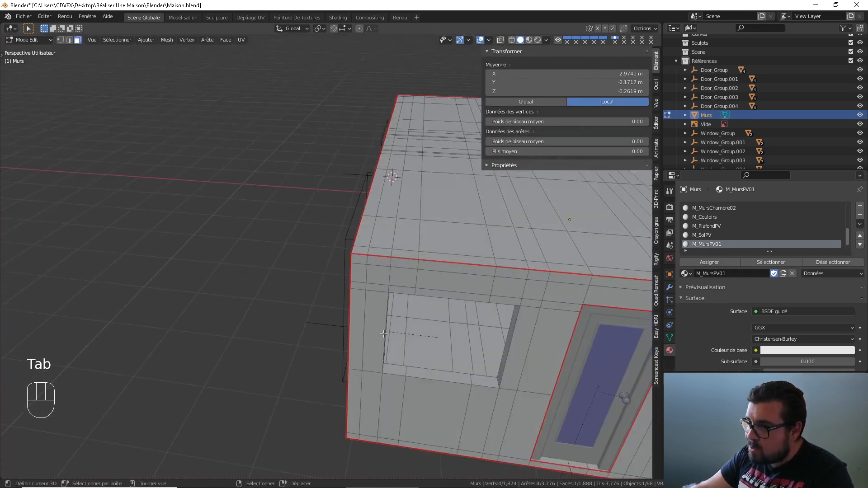
scroll(383, 333, up, 2)
click(414, 404)
shift+click(444, 408)
shift+click(489, 411)
key(shift+s)
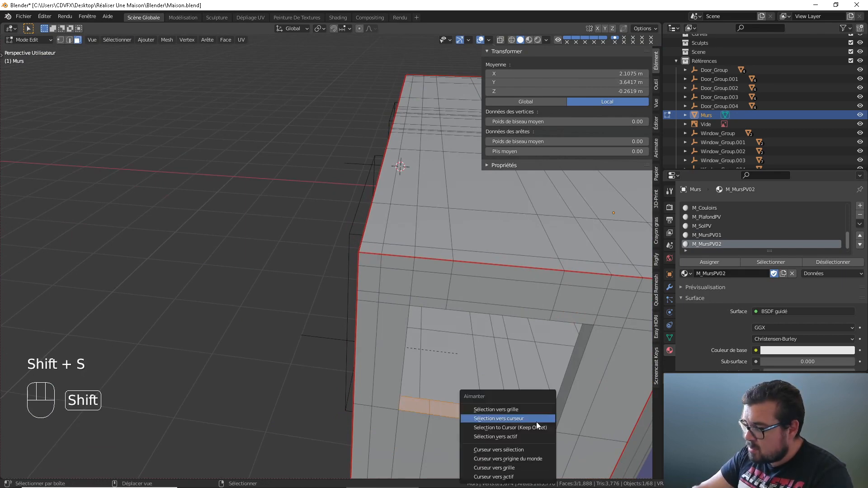
click(507, 450)
key(Tab)
Snap Window_Group.005 to the 3D cursor in the rear opening and rotate it 180° about Z
shift+middle_drag(509, 449, 262, 280)
scroll(457, 301, down, 5)
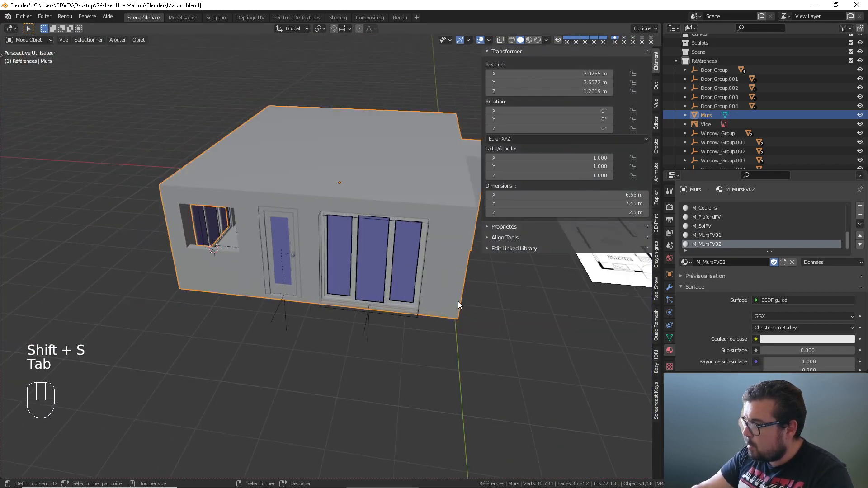
shift+middle_drag(457, 301, 374, 210)
click(358, 211)
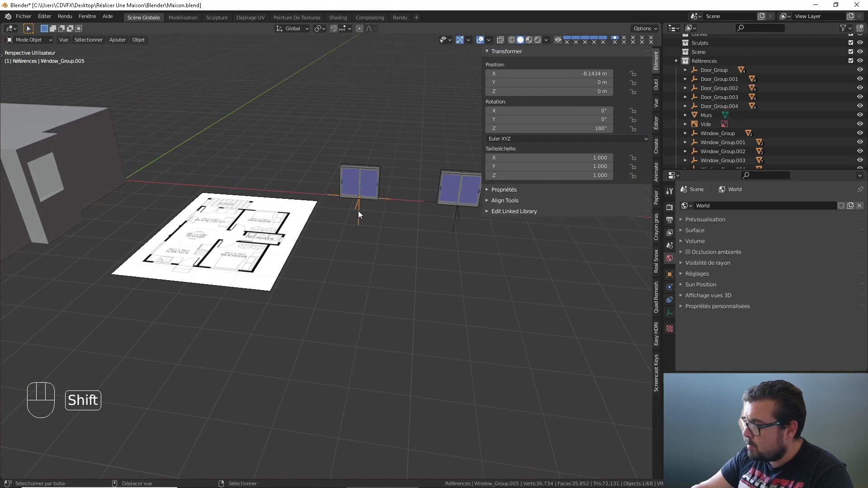
key(shift+s)
click(319, 180)
middle_drag(276, 236, 297, 249)
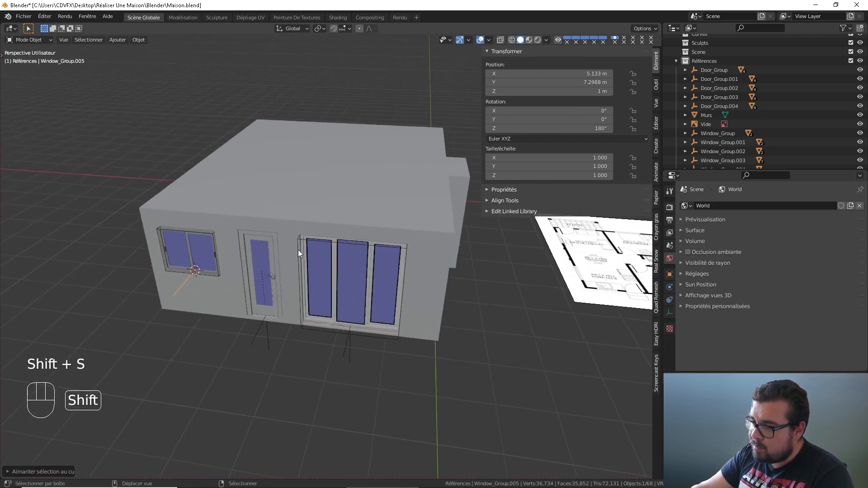
text(rz180)
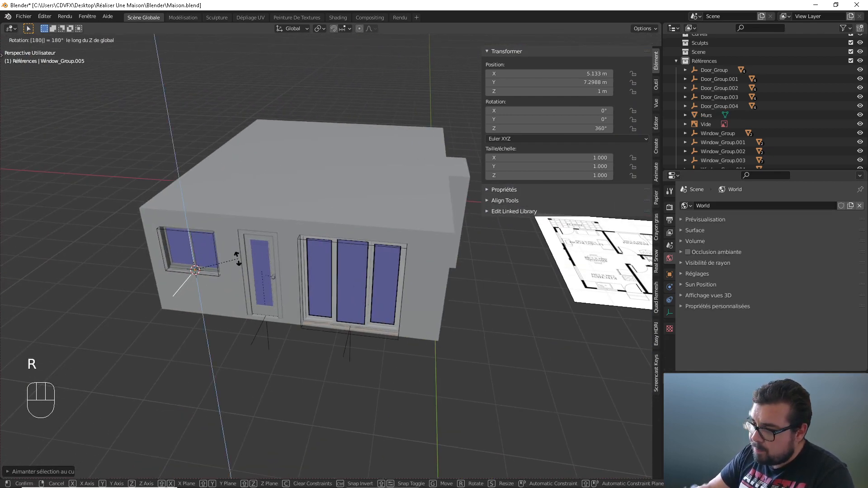
key(Return)
Show the rear opening and Window_Group.005 in back orthographic view with wireframe shading
scroll(238, 259, up, 4)
shift+middle_drag(220, 256, 343, 231)
key(ctrl)
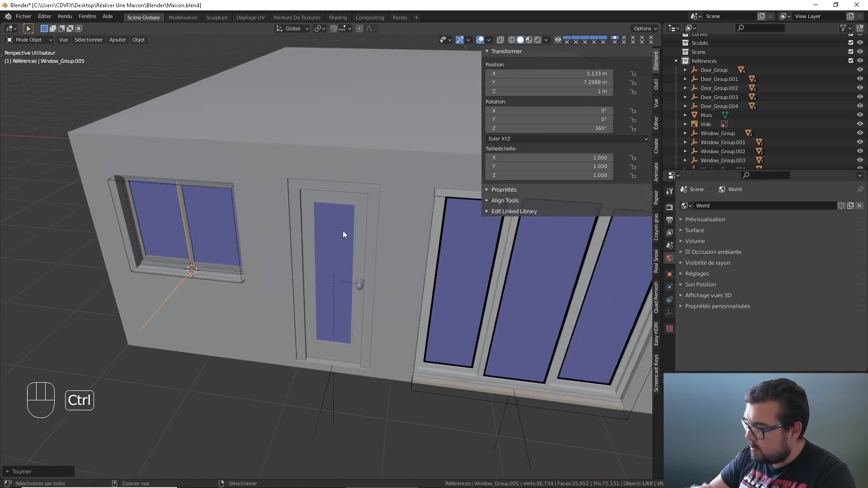
key(ctrl+KP_1)
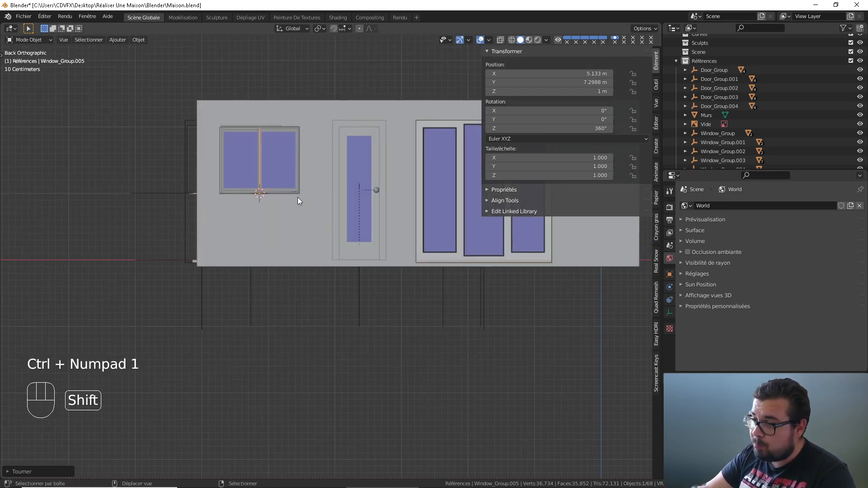
scroll(334, 292, up, 5)
shift+middle_drag(326, 284, 337, 302)
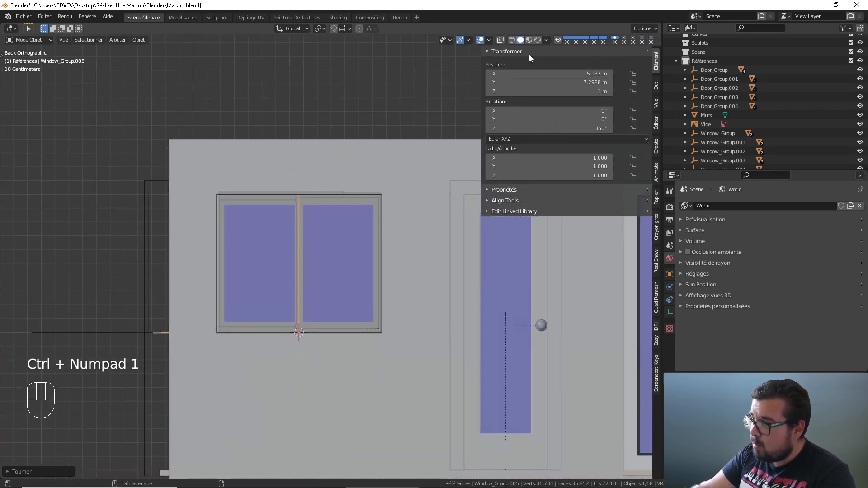
click(502, 40)
click(511, 40)
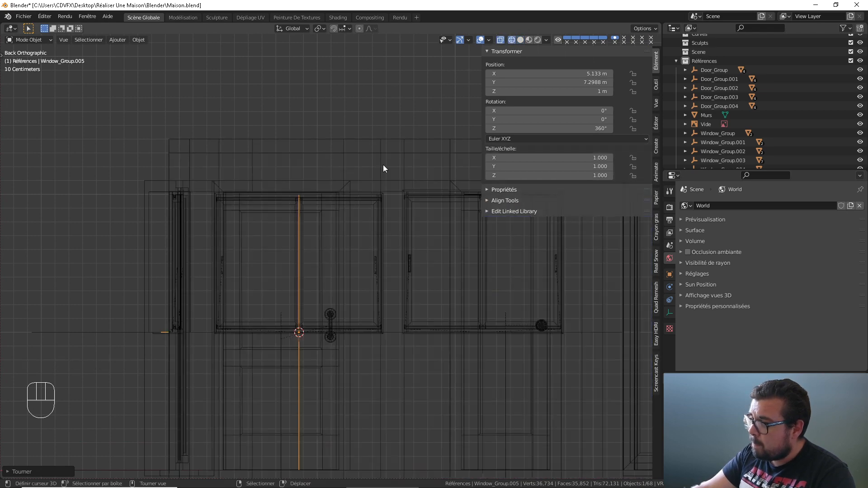
key(s)
key(x)
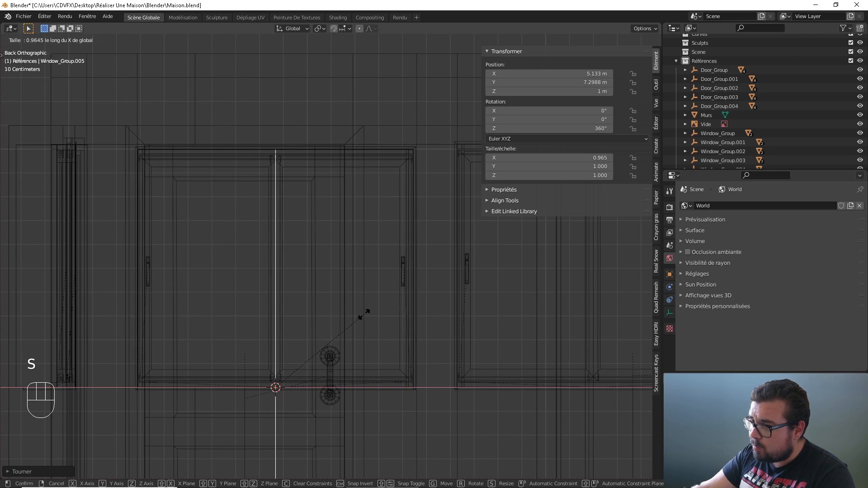
right_click(375, 311)
Turn off X-ray and scale Window_Group.005 to about 0.969 along X and 1.018 along Z against the opening's outline
click(501, 39)
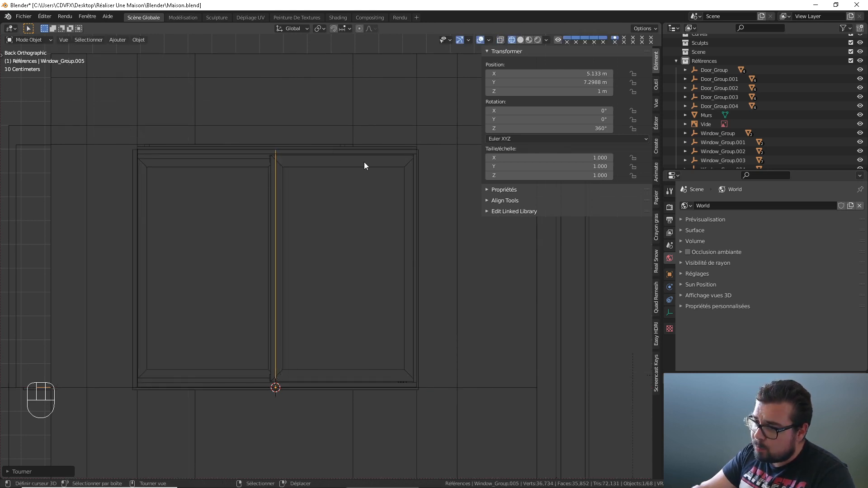
key(s)
key(x)
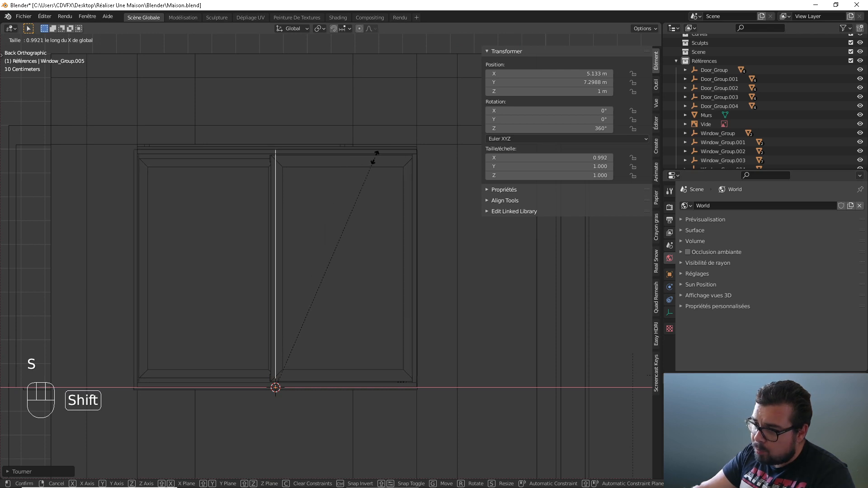
click(186, 153)
key(s)
key(z)
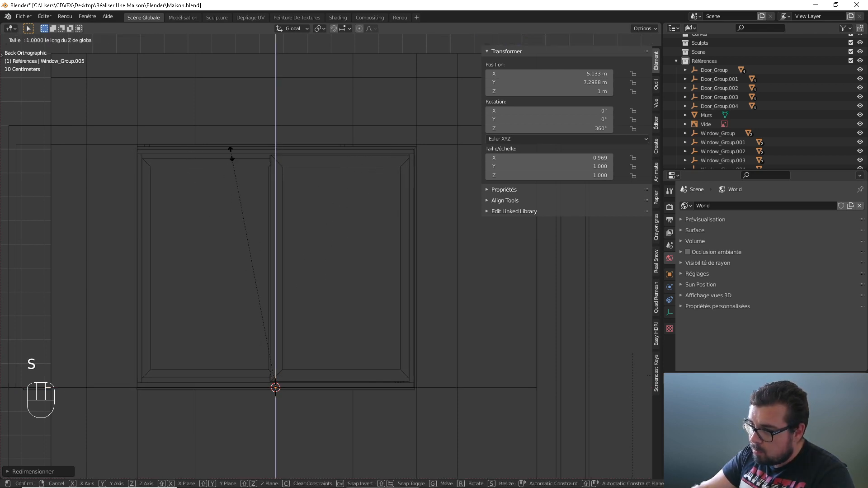
click(244, 107)
Widen Window_Group.005 to an X scale of about 0.982 and shift it along X to about 5.126 m
key(g)
key(x)
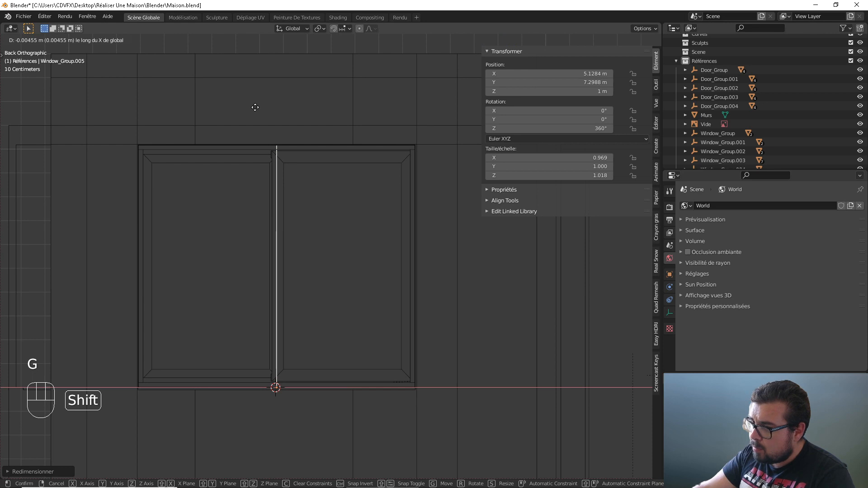
key(s)
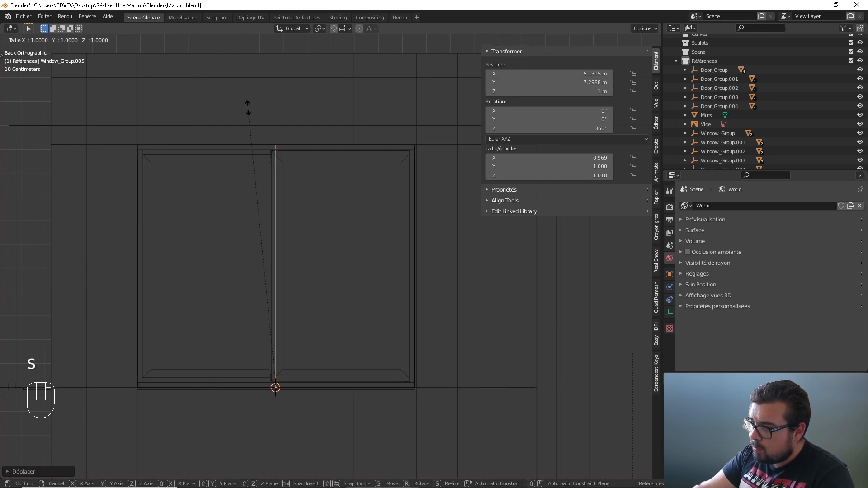
click(188, 77)
key(g)
key(x)
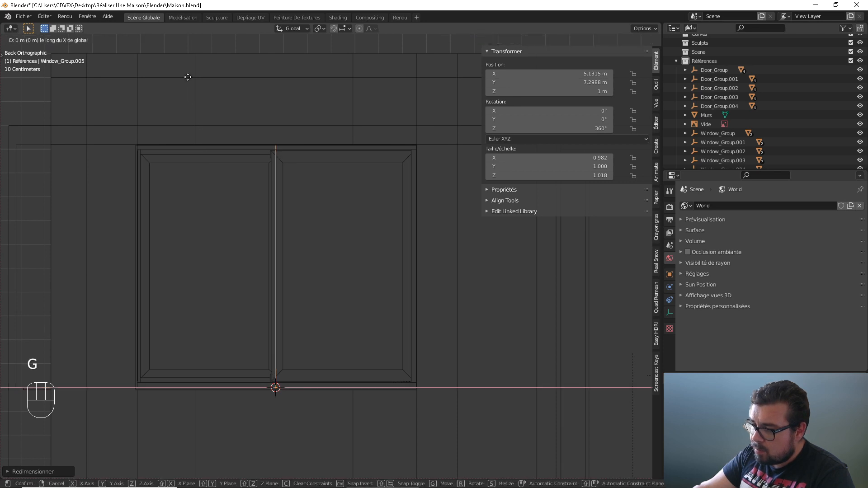
click(201, 78)
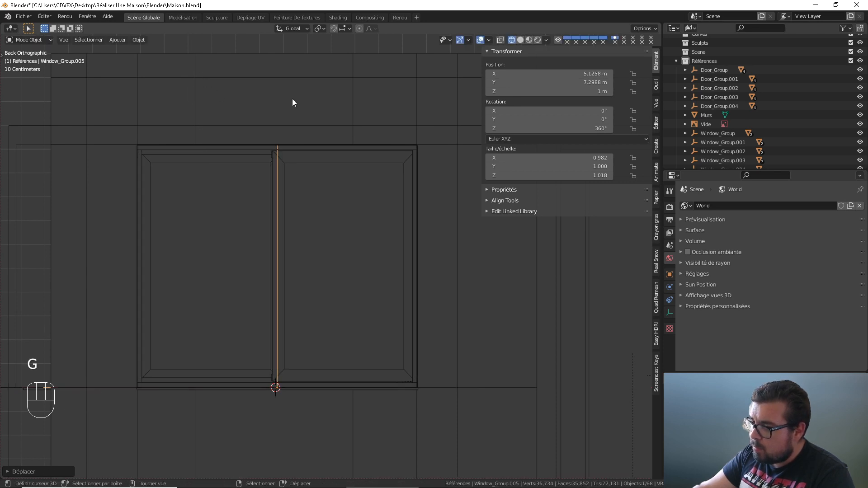
Restore solid shading without X-ray, deselect everything and view the rear window in perspective
click(521, 40)
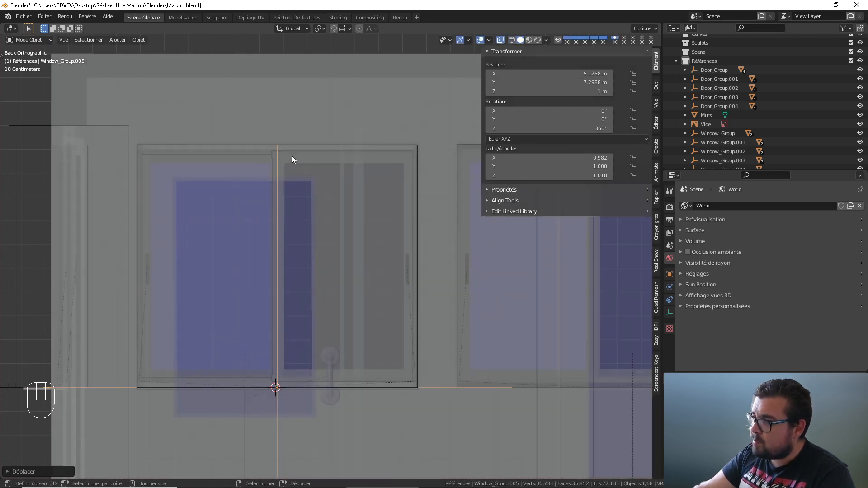
click(500, 40)
key(a)
click(277, 102)
middle_drag(291, 189, 320, 227)
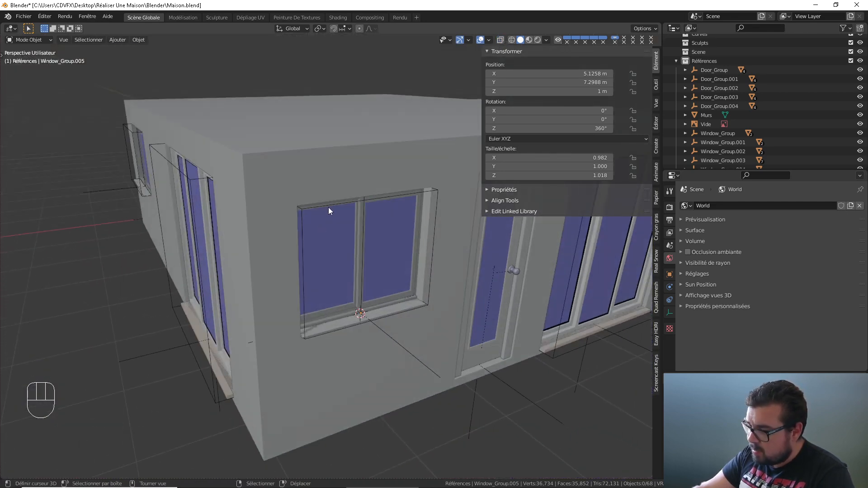
Move Window_Group.005 outward along Y to adjust its depth in the rear opening, and deselect it
right_click(395, 346)
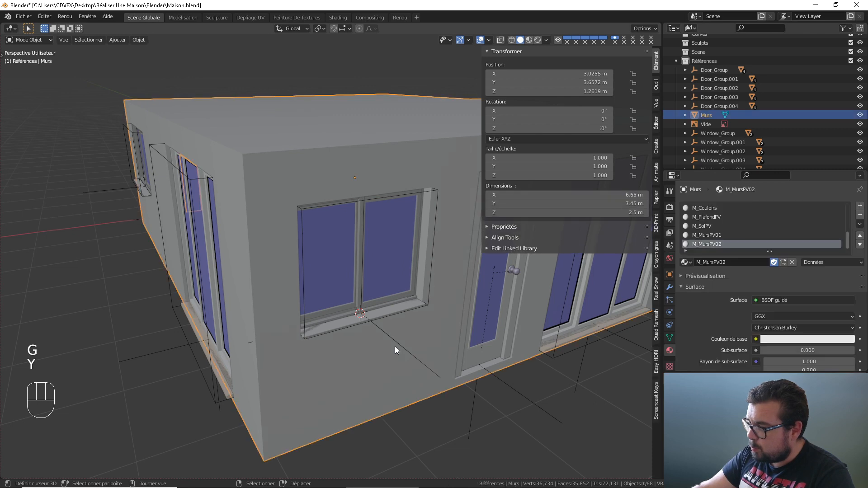
right_click(397, 344)
key(g)
key(y)
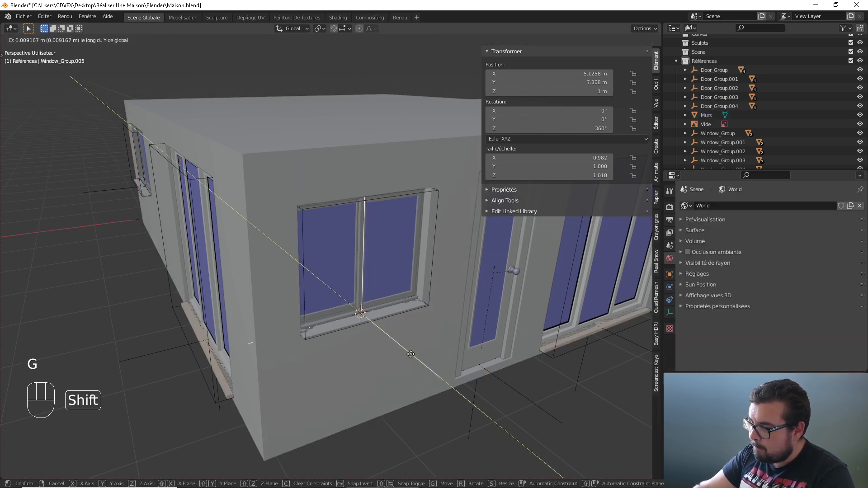
shift+click(452, 372)
key(a)
Snap the 3D cursor to the sill faces of the Murs opening in the small projecting wall section
click(465, 308)
middle_drag(465, 308, 365, 306)
click(345, 285)
scroll(318, 280, up, 3)
key(Tab)
scroll(422, 335, up, 4)
scroll(422, 335, down, 4)
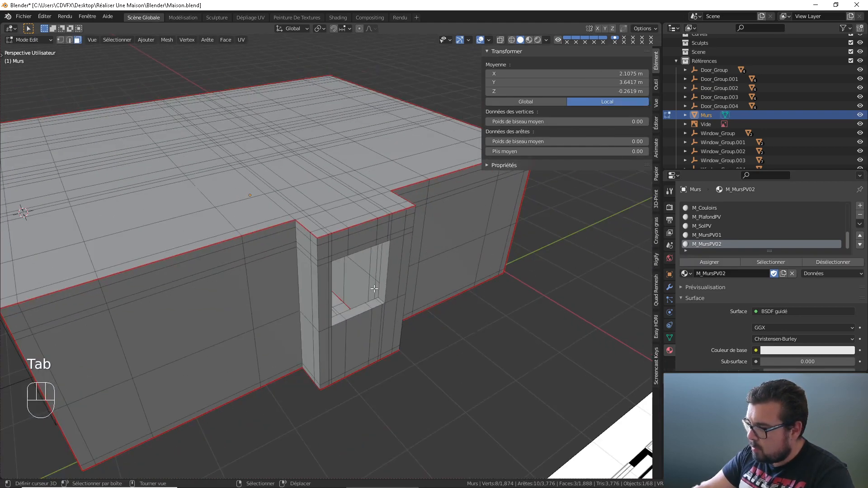
scroll(332, 363, up, 10)
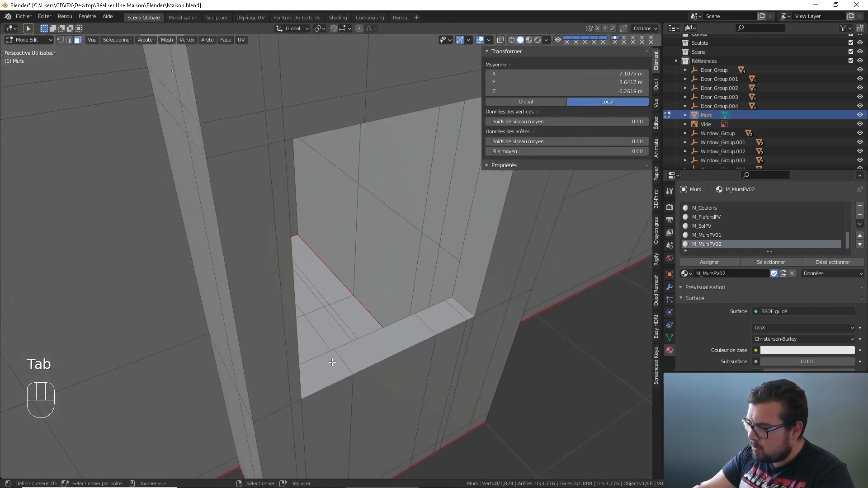
shift+click(333, 363)
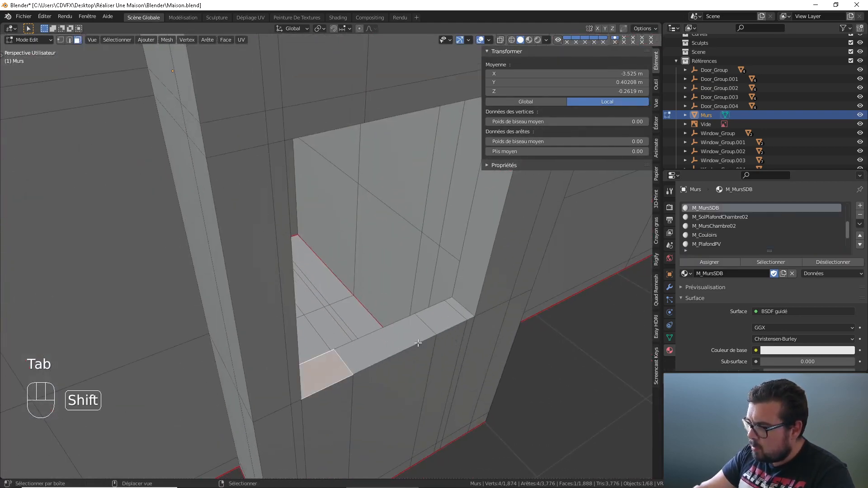
shift+click(398, 346)
key(shift+s)
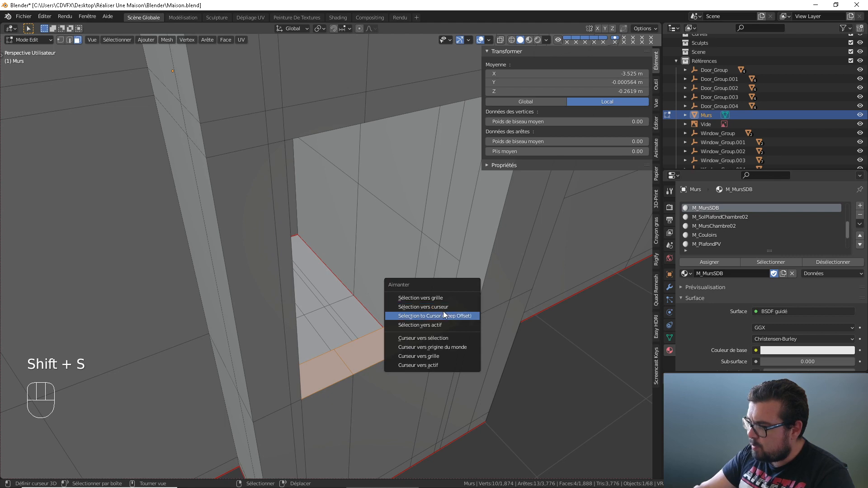
click(442, 337)
key(Tab)
Delete the remaining spare window, Window_Group.006, together with all its parts beside the floor plan
scroll(540, 329, down, 10)
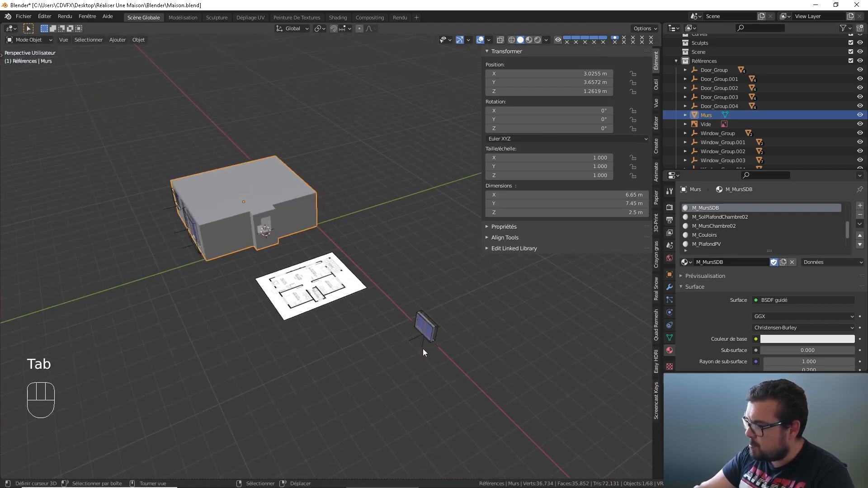
right_click(423, 349)
scroll(424, 340, up, 1)
drag(507, 305, 421, 383)
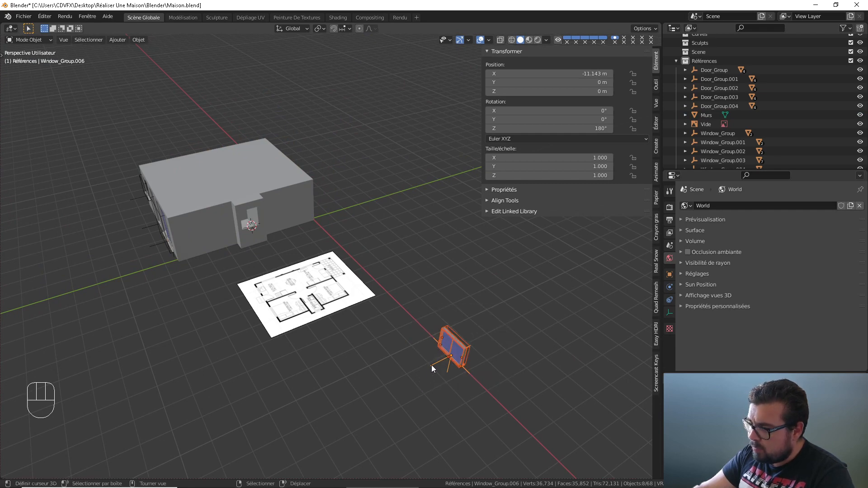
key(x)
click(453, 338)
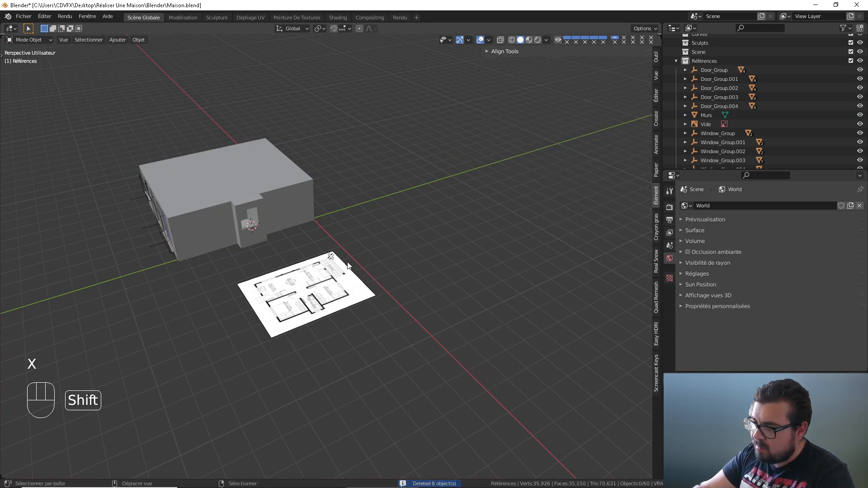
Add an Archimesh rail window at the 3D cursor in the small projecting wall section and set its type to Right leaf
key(shift+a)
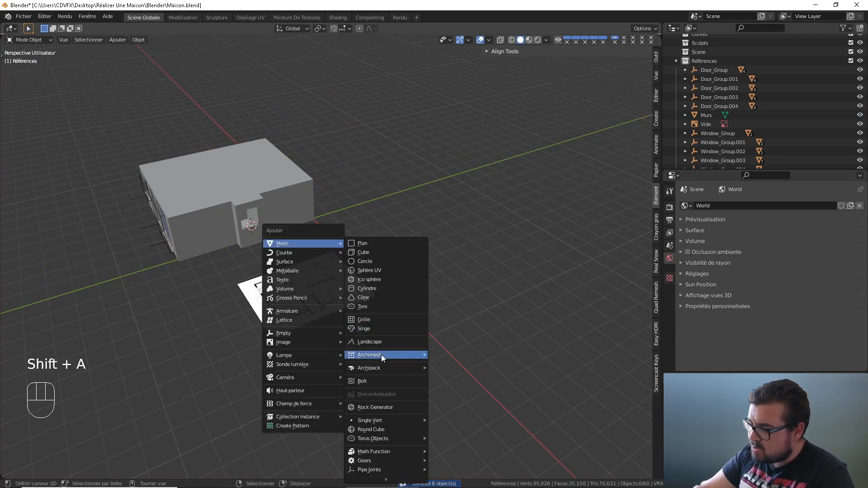
mouse_move(381, 355)
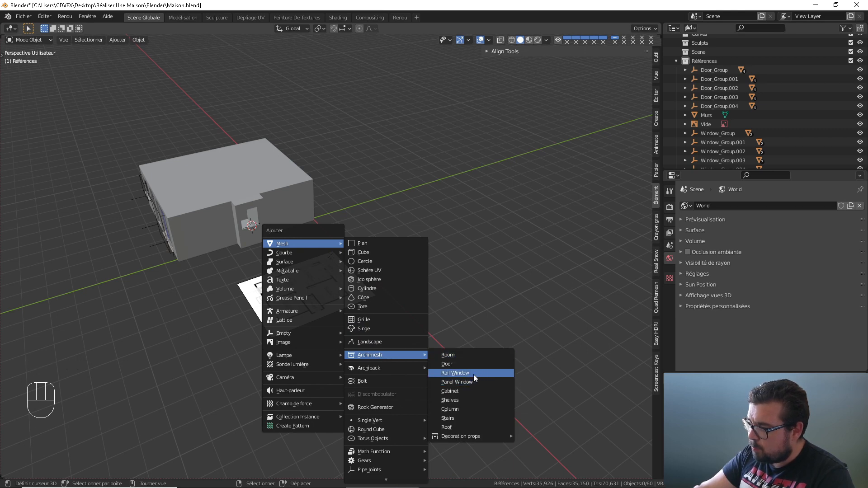
click(474, 374)
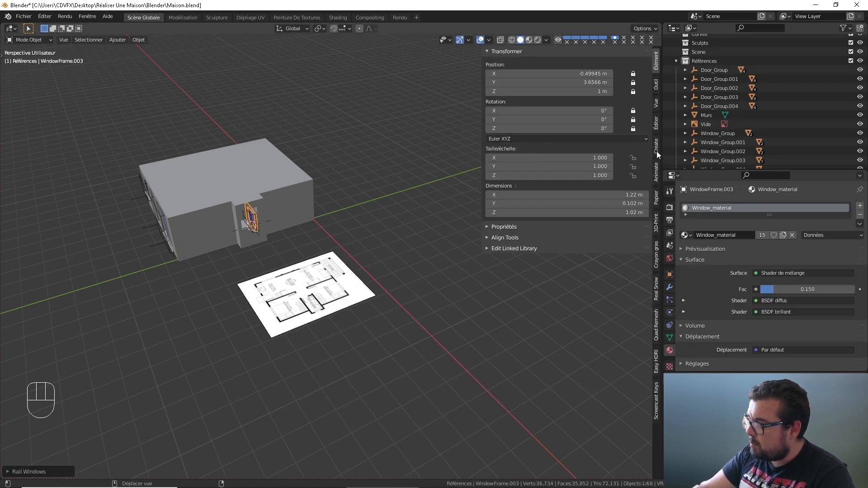
click(658, 125)
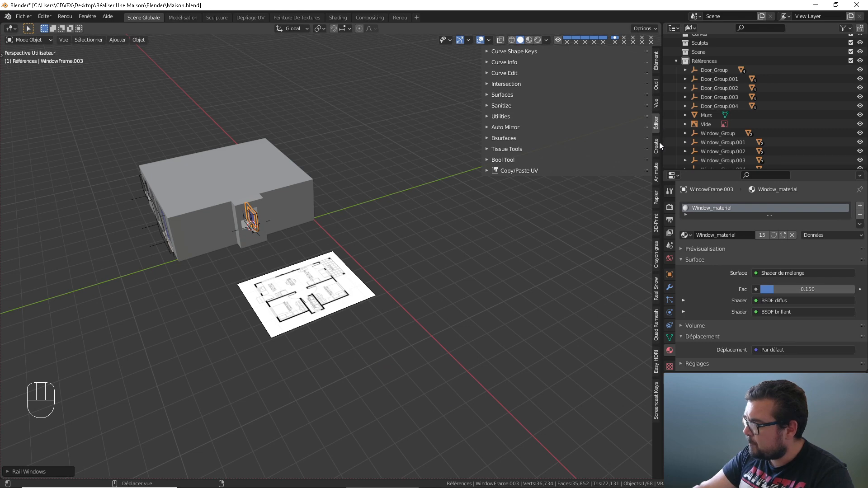
click(658, 144)
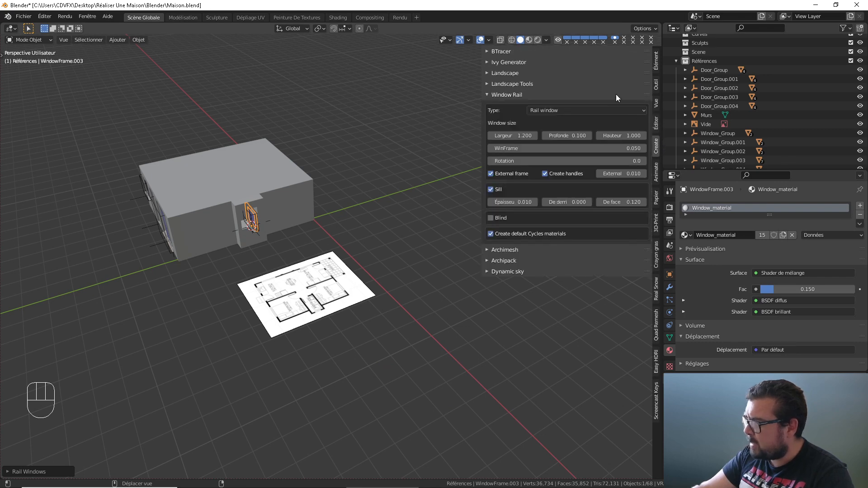
click(599, 110)
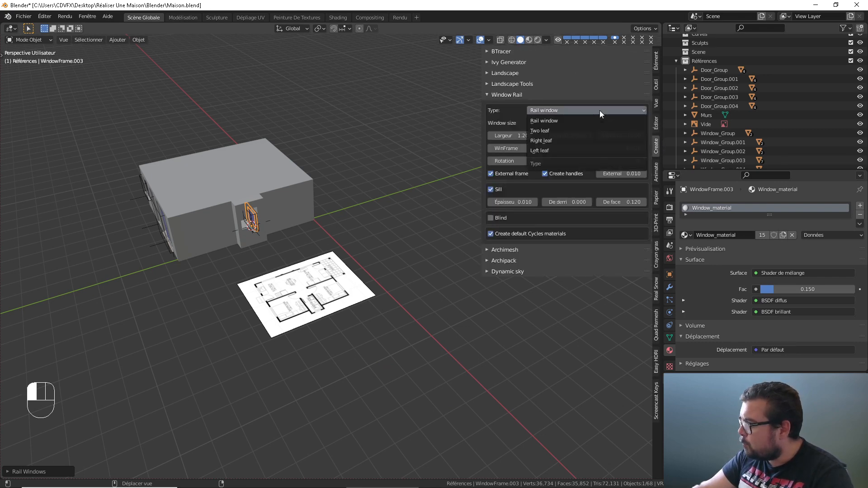
click(556, 139)
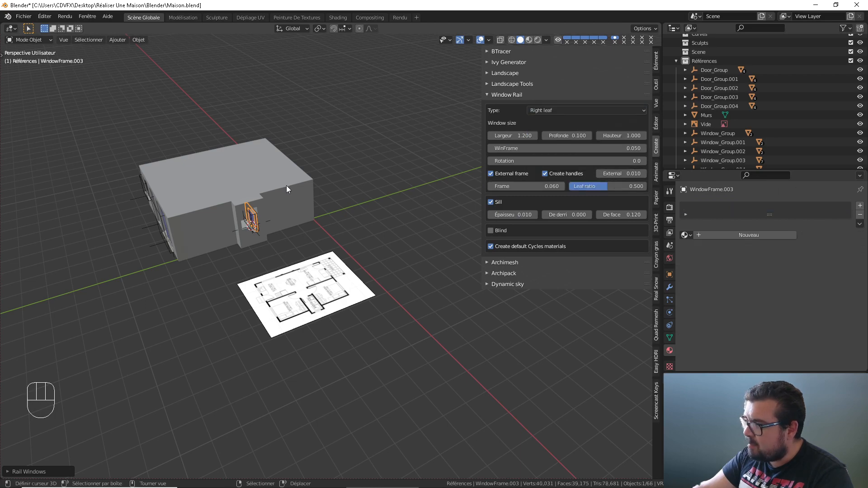
Rotate the new Window_Group.006 by 90° about the Z axis to align it with the wall opening
scroll(286, 190, up, 6)
shift+middle_drag(272, 200, 390, 267)
middle_drag(390, 267, 268, 234)
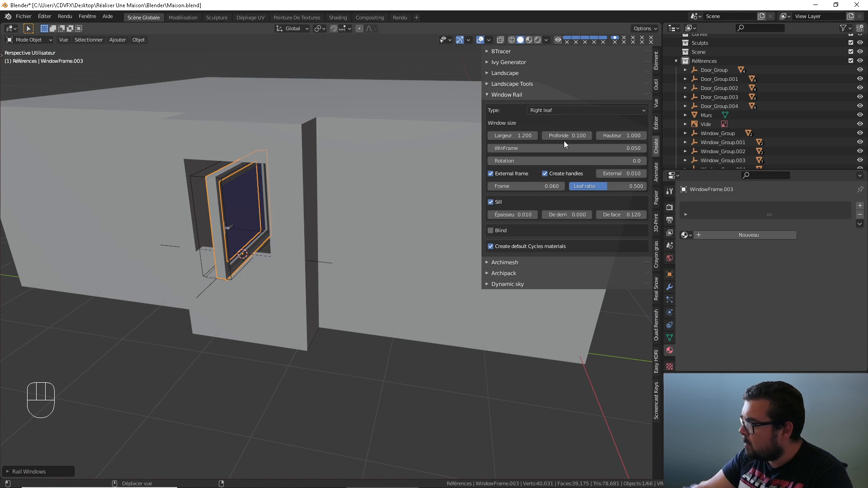
click(207, 288)
key(r)
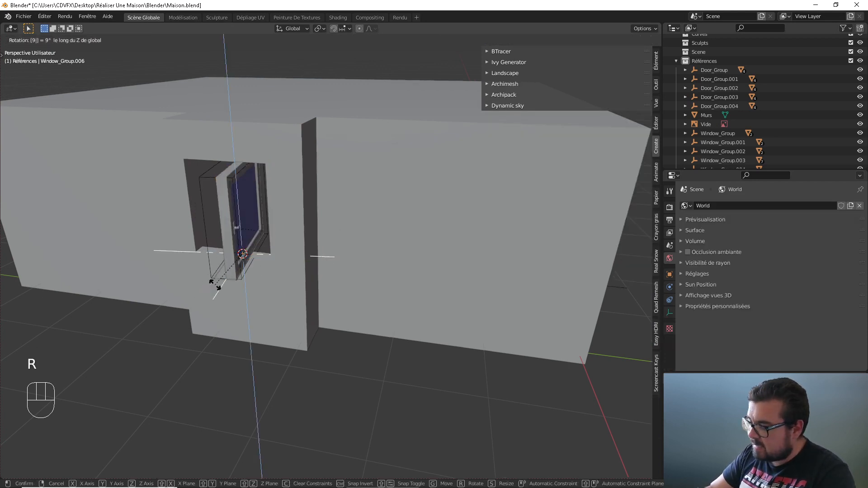
click(216, 286)
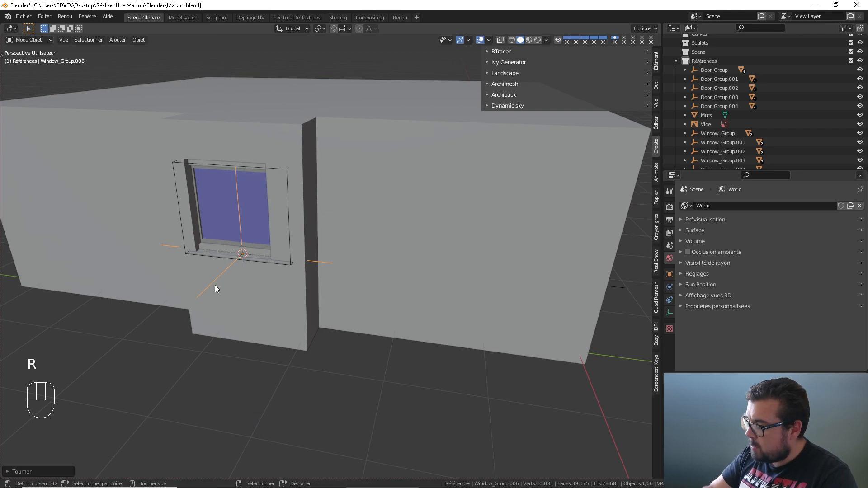
Scale Window_Group.006 down along Y close to the opening's width, working in the left orthographic view with wireframe shading
key(KP_3)
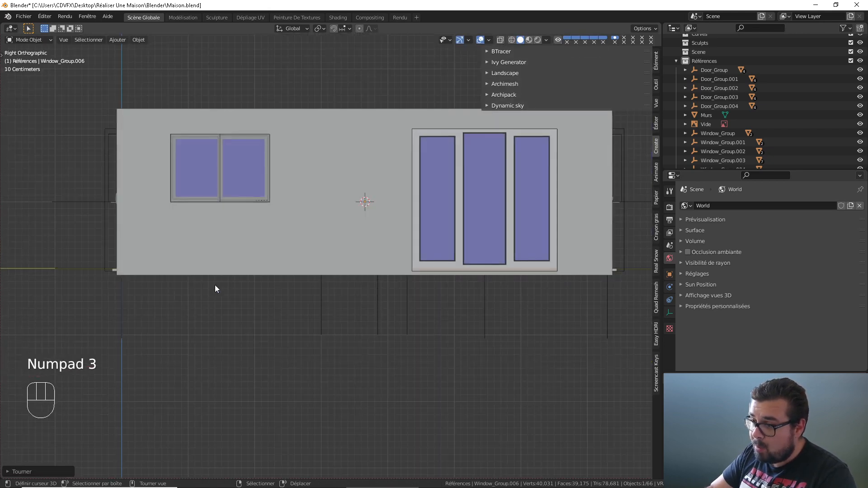
key(ctrl)
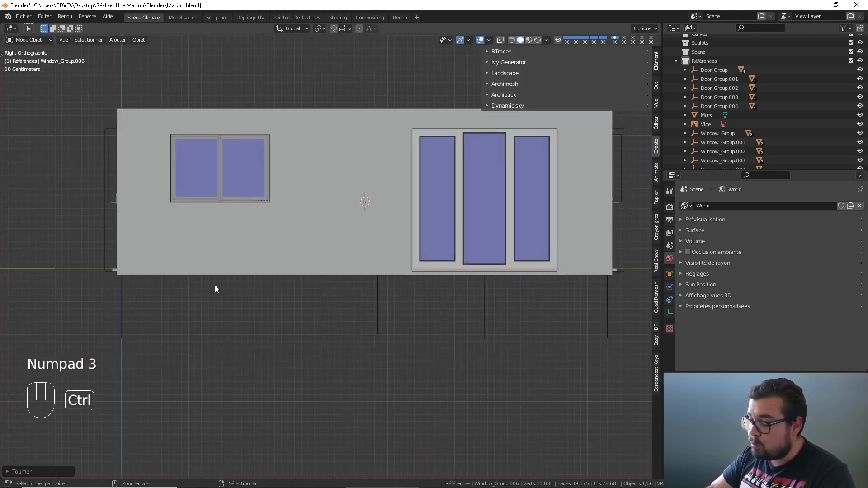
key(ctrl+KP_3)
shift+middle_drag(315, 236, 331, 208)
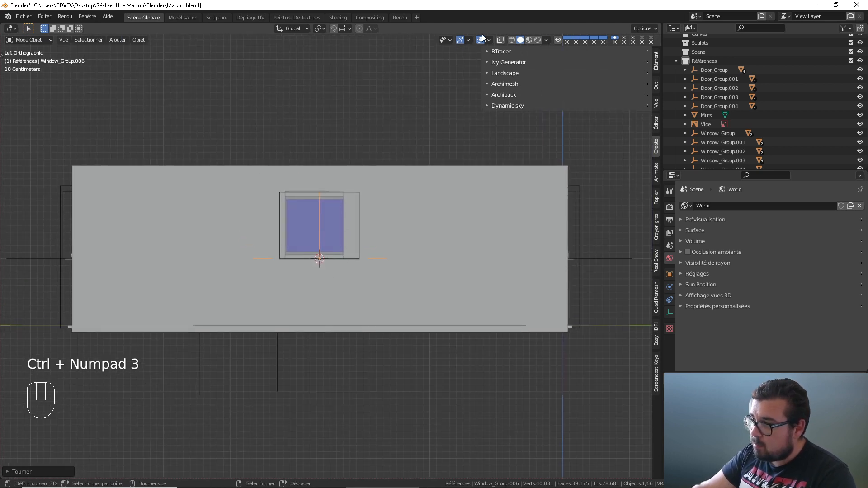
click(511, 40)
scroll(398, 206, up, 5)
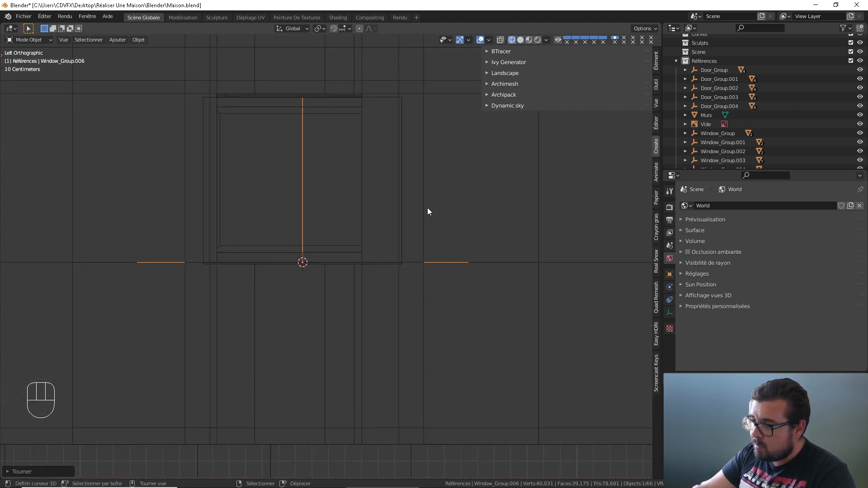
key(s)
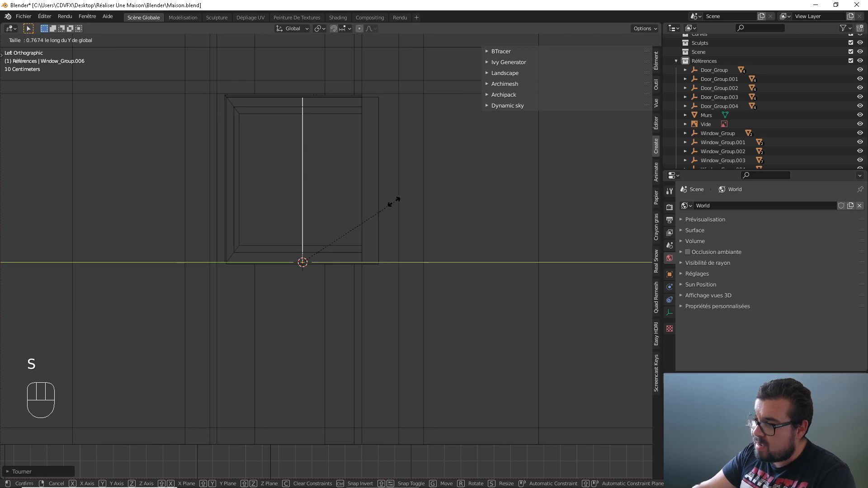
click(378, 199)
Move Window_Group.006 along Y until its left edge lines up with the side of the wall opening
key(g)
middle_click(378, 199)
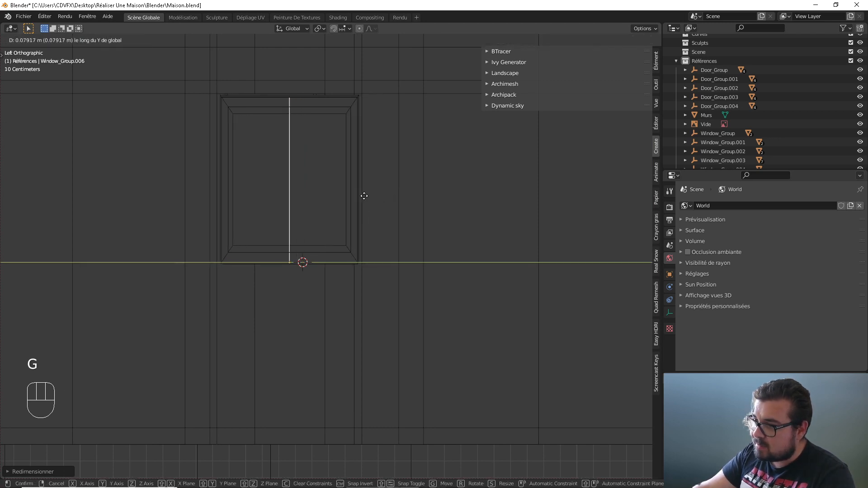
key(shift)
shift+click(351, 194)
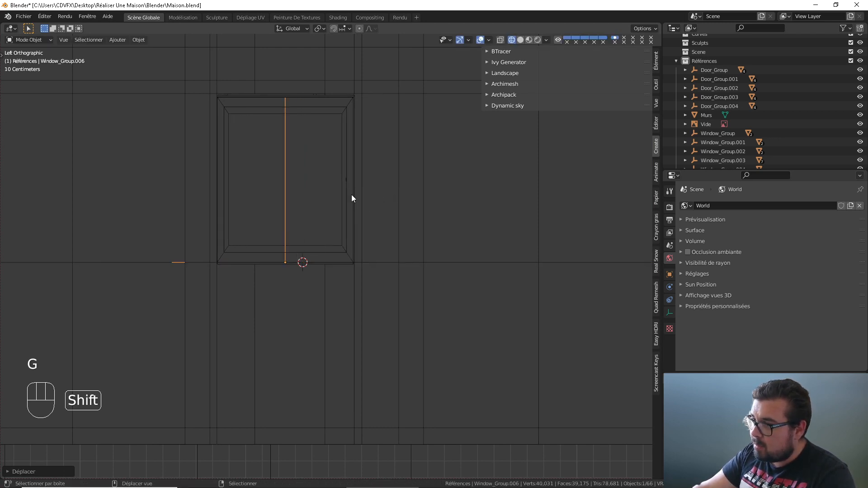
Scale Window_Group.006 slightly along Z to match the opening's height, and fine-tune its width along Y
key(s)
key(z)
click(354, 184)
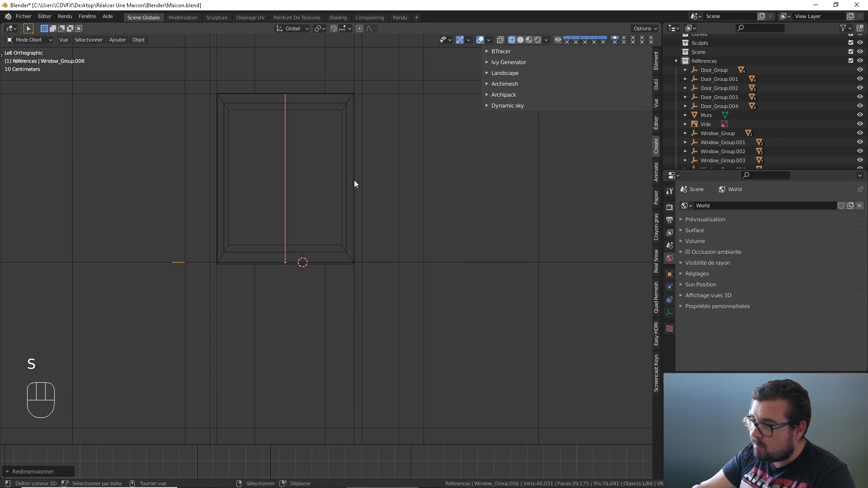
key(s)
middle_click(354, 179)
key(shift)
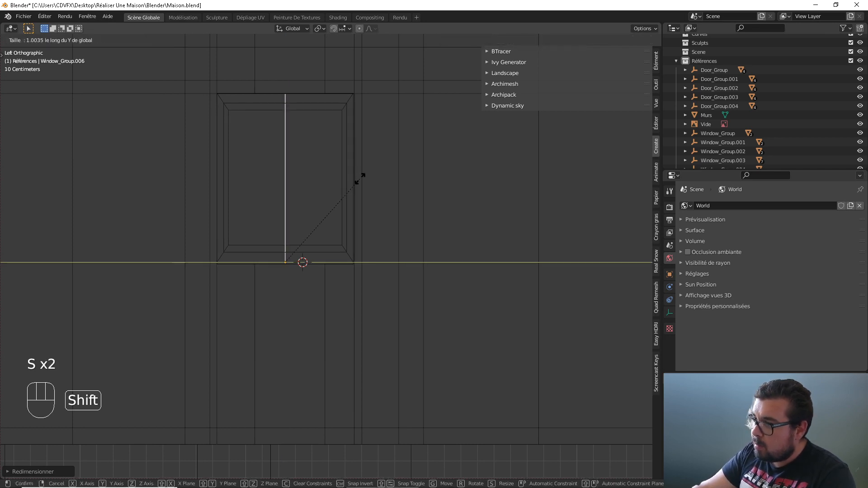
click(357, 170)
Restore solid shading in perspective and shift Window_Group.006 along Y toward the remaining gap beside its frame
middle_drag(358, 170, 468, 119)
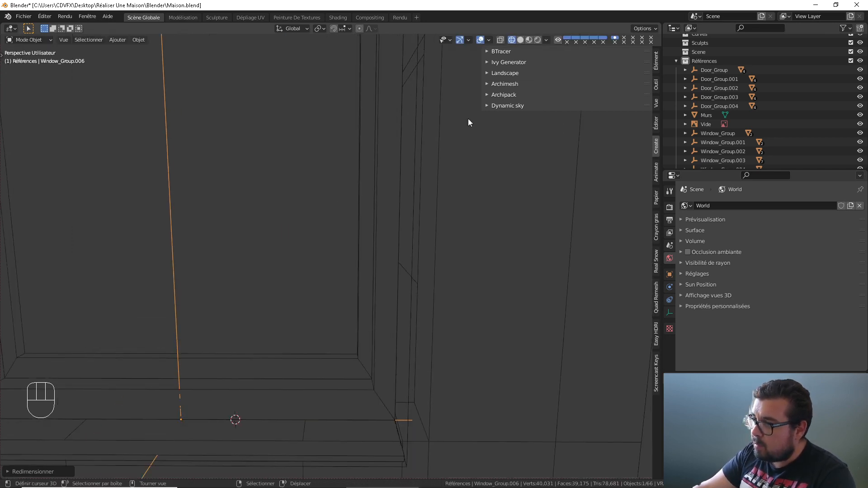
click(519, 41)
scroll(367, 129, down, 5)
key(a)
click(362, 102)
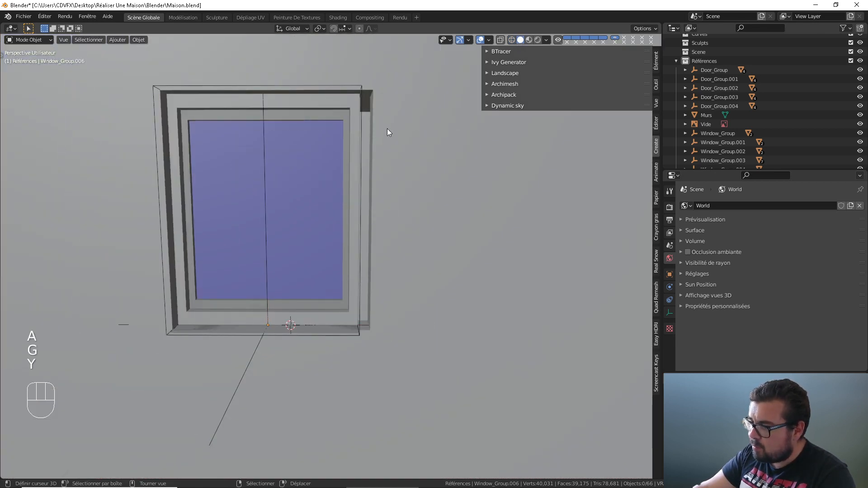
click(242, 365)
click(248, 367)
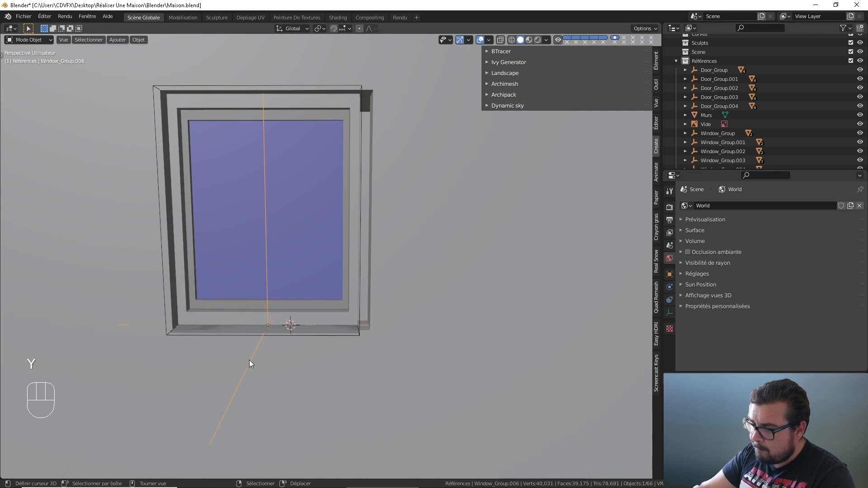
key(g)
click(292, 358)
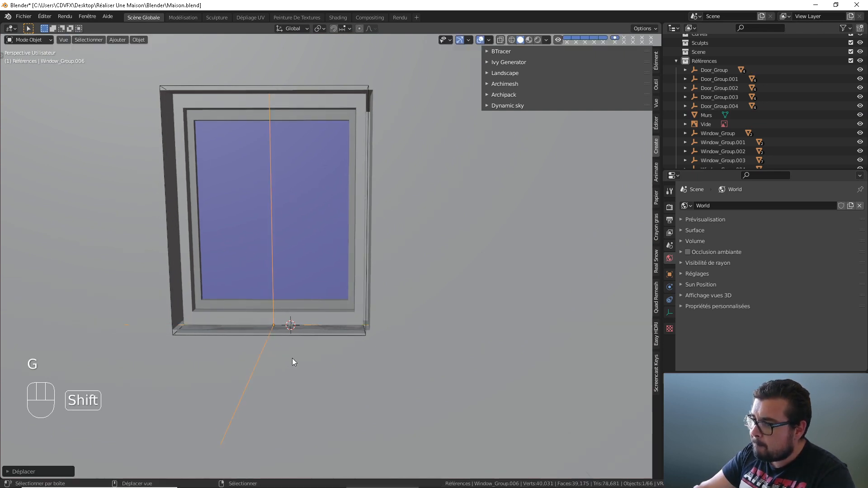
Widen Window_Group.006 along Y and recentre it so the frame fills the full width of the opening
key(s)
key(y)
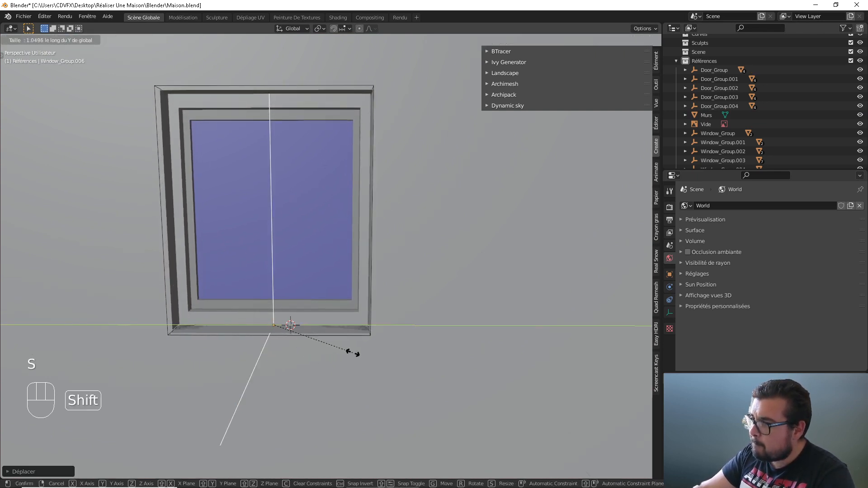
click(357, 352)
key(g)
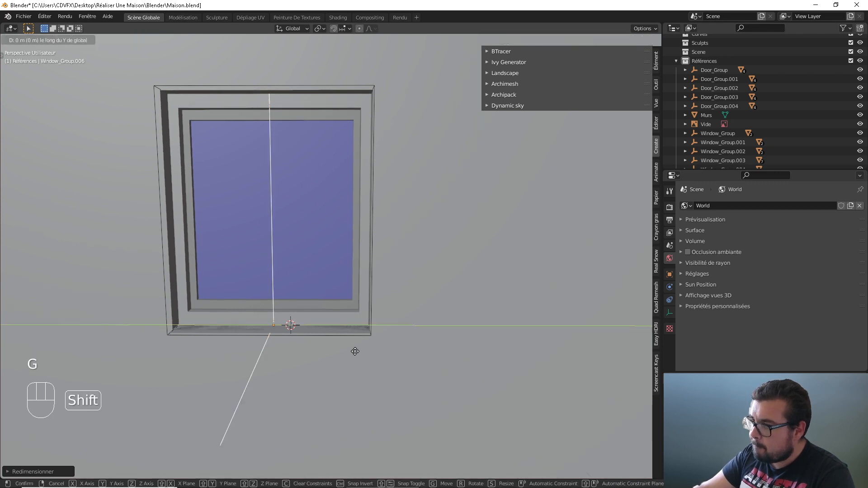
key(y)
click(345, 350)
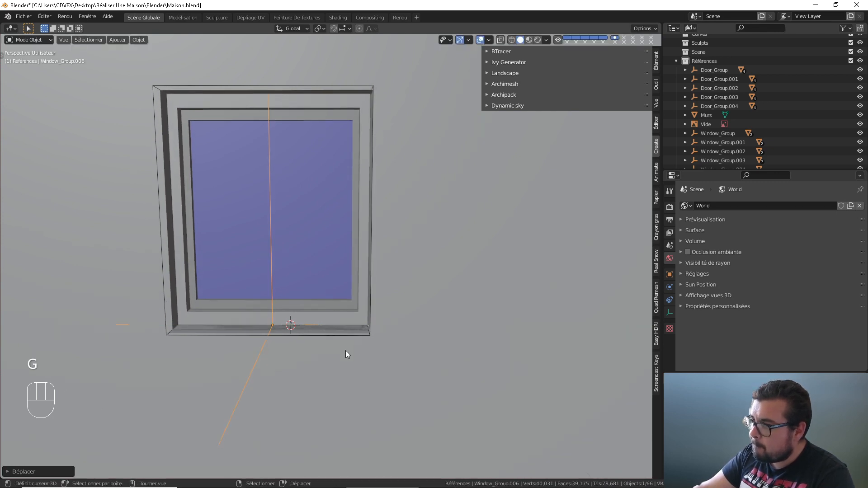
key(s)
key(y)
click(351, 350)
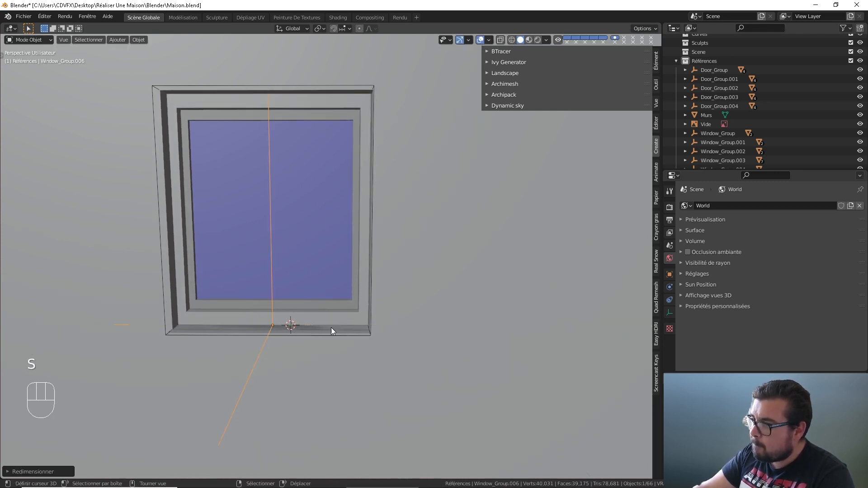
Move Window_Group.006 along X to adjust its depth in the wall opening
middle_drag(288, 349, 278, 361)
key(g)
key(y)
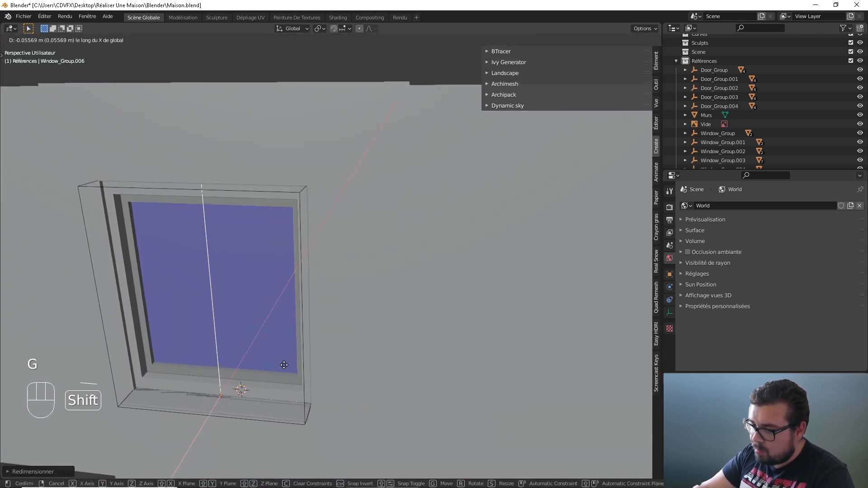
shift+click(286, 366)
Nudge Window_Group.006 along Z to seat it on the opening's sill, and deselect it
middle_drag(290, 357, 295, 337)
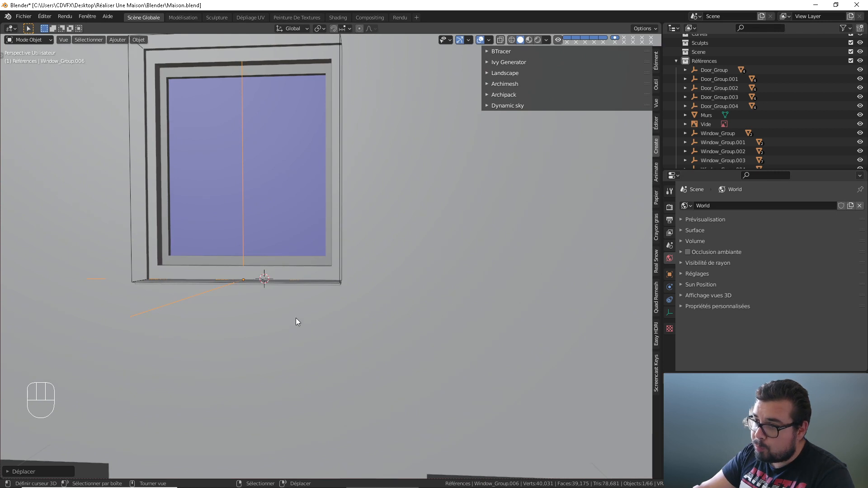
key(g)
key(y)
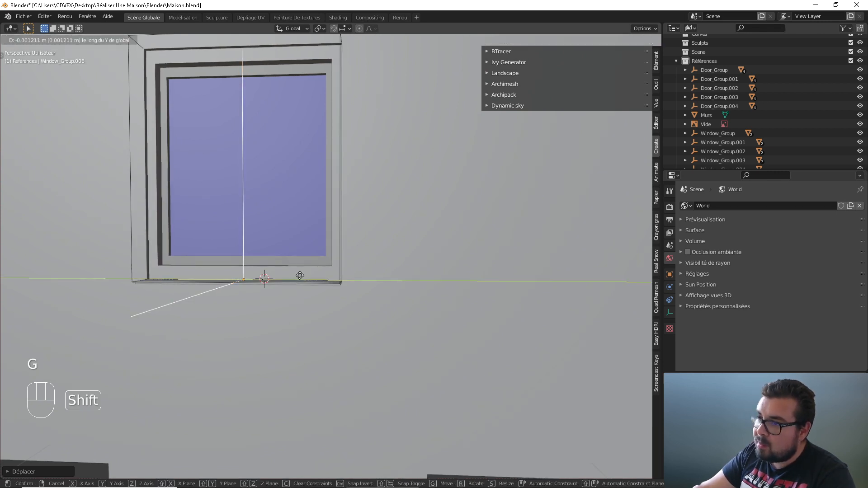
key(z)
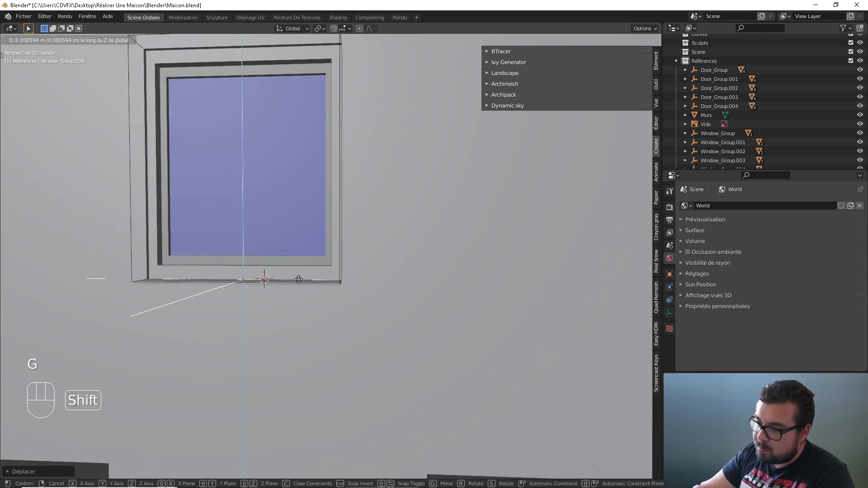
click(296, 284)
key(a)
click(307, 258)
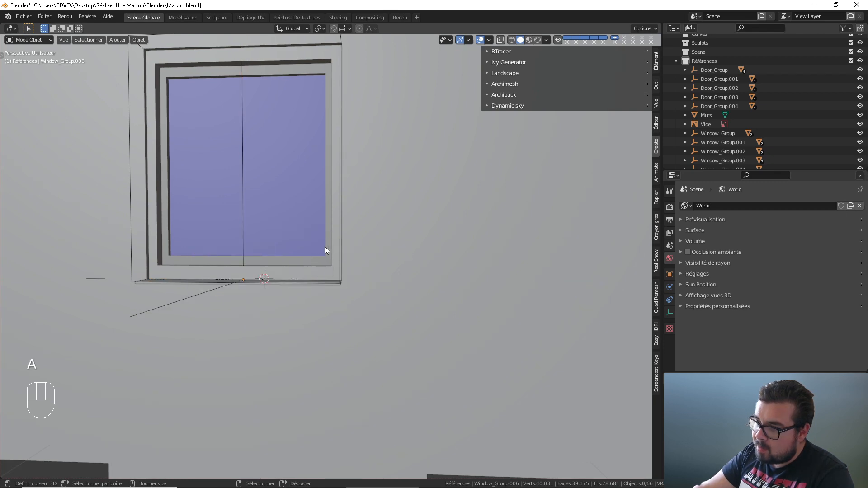
Inspect the fitted windows and doors around the outside of the house
scroll(331, 257, down, 7)
middle_drag(373, 262, 274, 282)
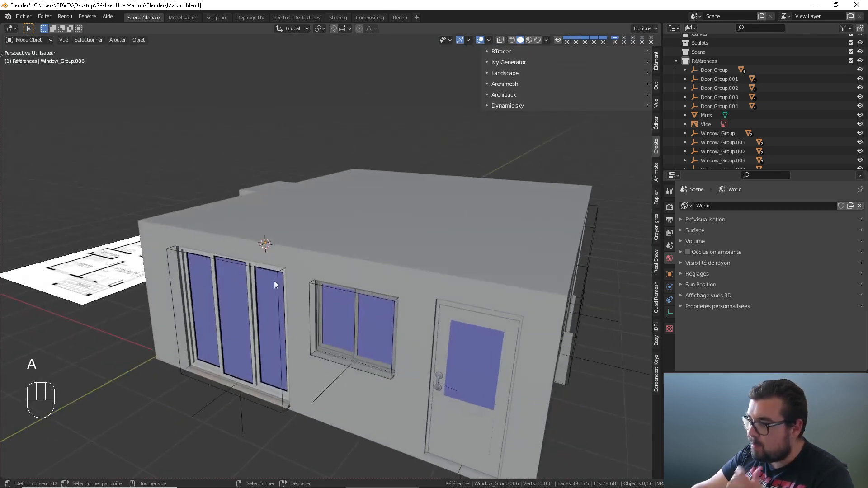
middle_drag(343, 296, 324, 291)
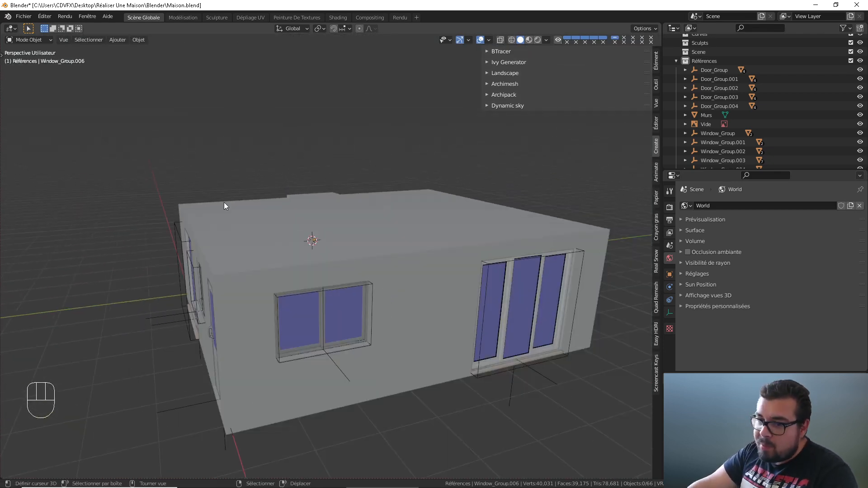
middle_drag(224, 202, 272, 127)
scroll(216, 208, up, 4)
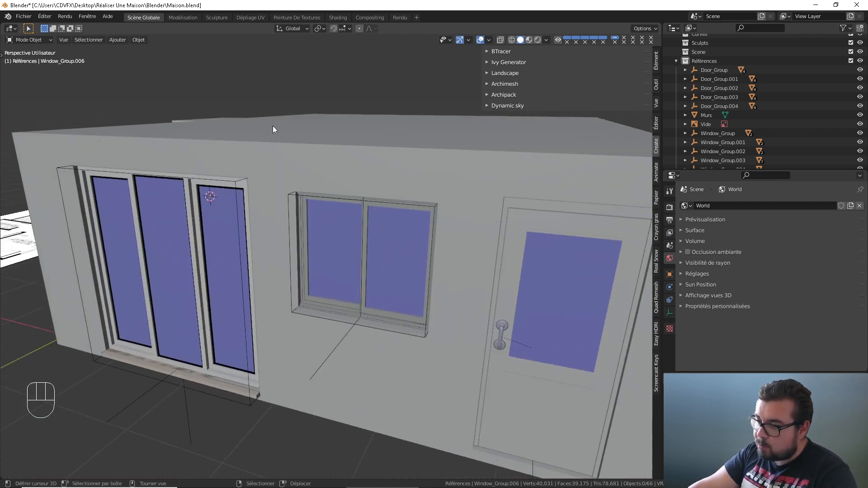
Turn on the Face Orientation overlay and examine the two-leaf window between the three-pane window and the glazed door
click(489, 40)
click(434, 204)
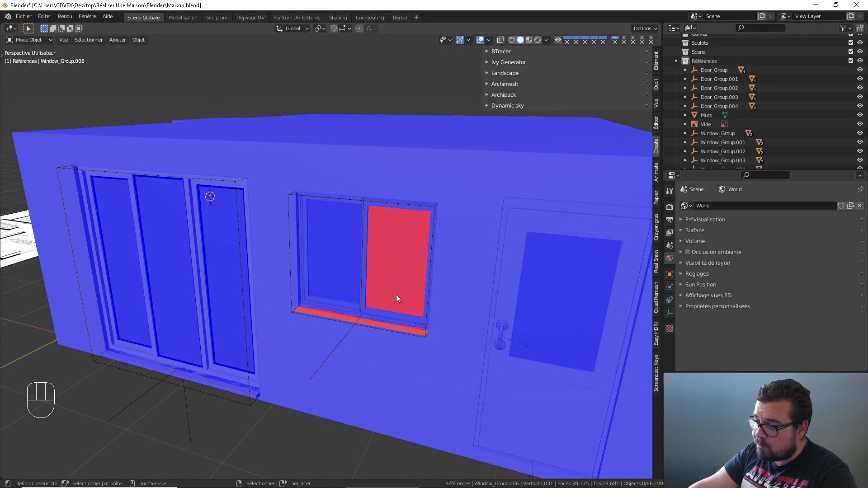
middle_drag(396, 294, 358, 237)
scroll(358, 237, up, 4)
scroll(358, 237, down, 3)
scroll(357, 233, up, 3)
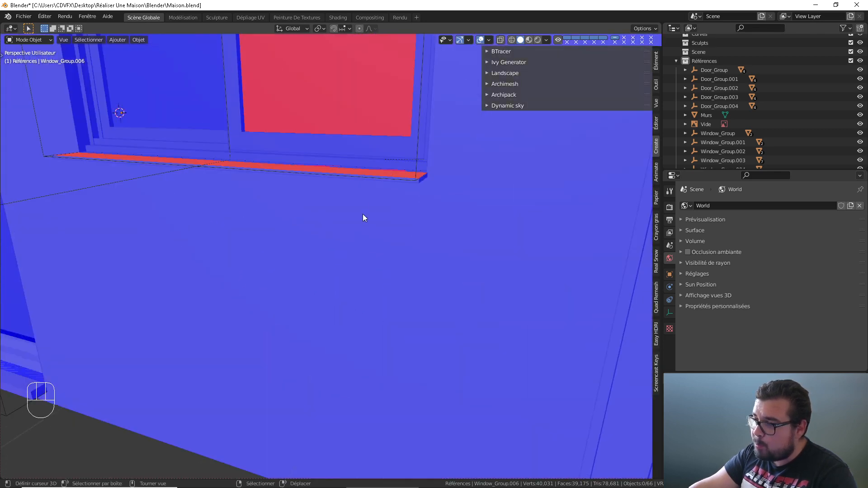
Recalculate the normals of the Windows_Sill mesh under the two-leaf window so its faces point outside
click(392, 170)
key(Tab)
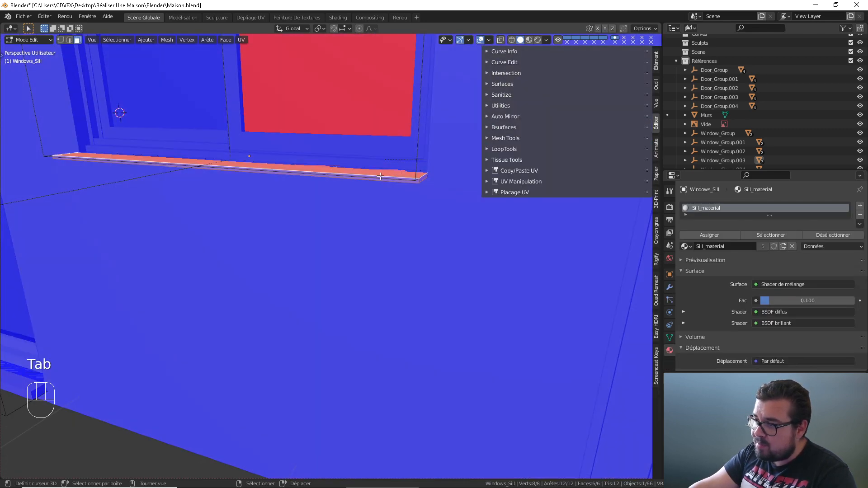
key(ctrl+n)
key(Tab)
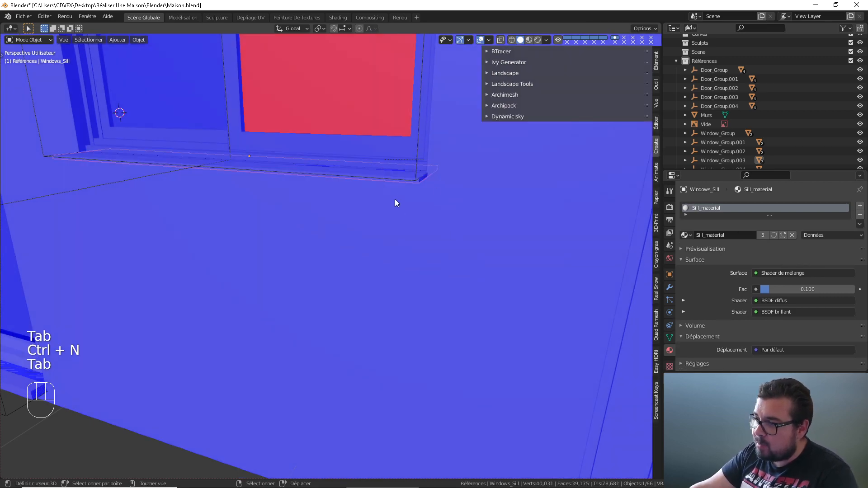
Duplicate the reversed glass face of the Window.L leaf in place in Edit Mode
click(336, 113)
scroll(339, 101, down, 3)
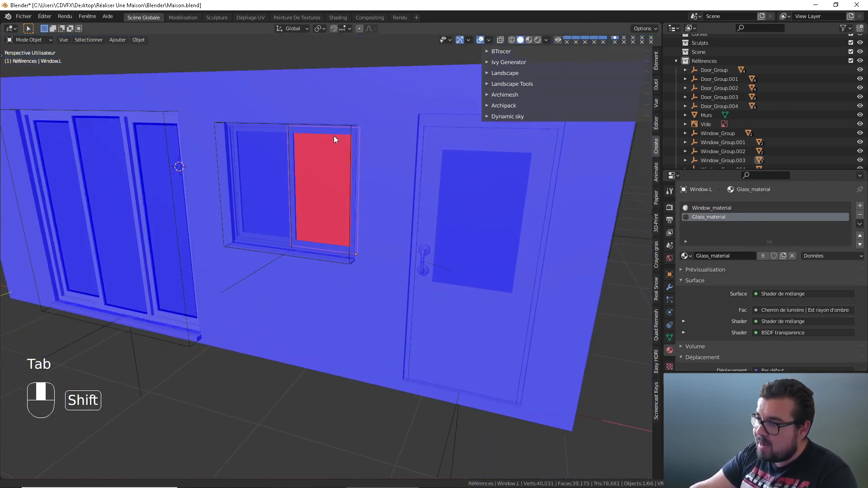
key(Tab)
click(323, 179)
middle_drag(347, 180, 419, 209)
scroll(352, 210, up, 5)
shift+middle_drag(295, 213, 263, 218)
shift+middle_drag(263, 218, 196, 211)
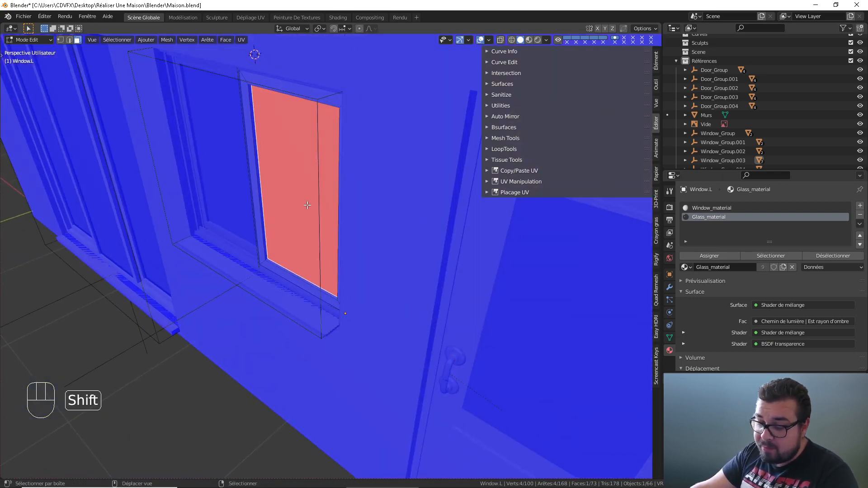
key(shift+d)
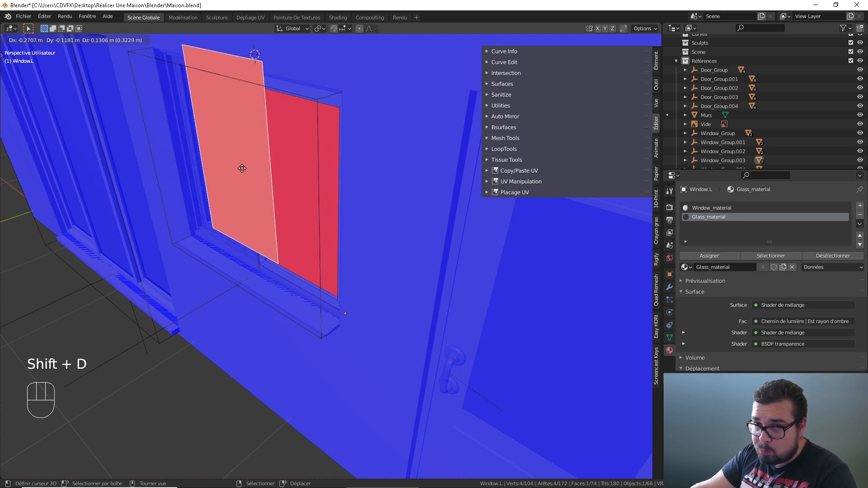
right_click(242, 168)
Offset Window.L's duplicated glass face by -0.001 m along Y and recalculate its normals to the inside
key(g)
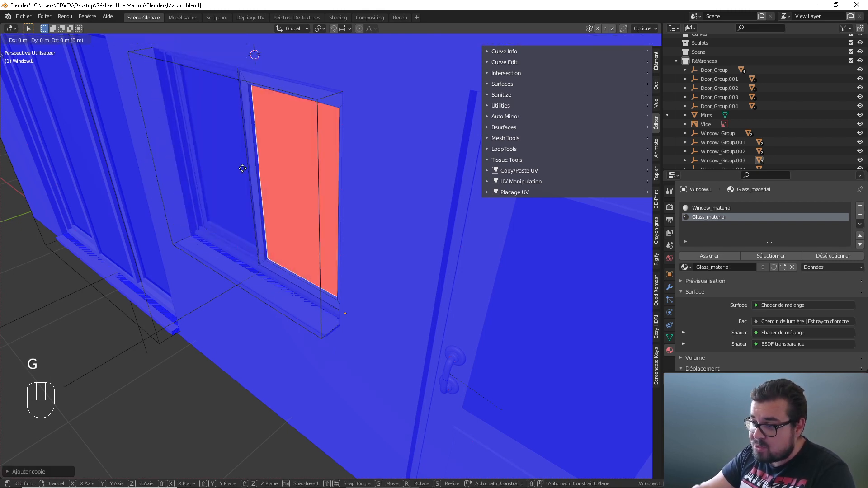
key(y)
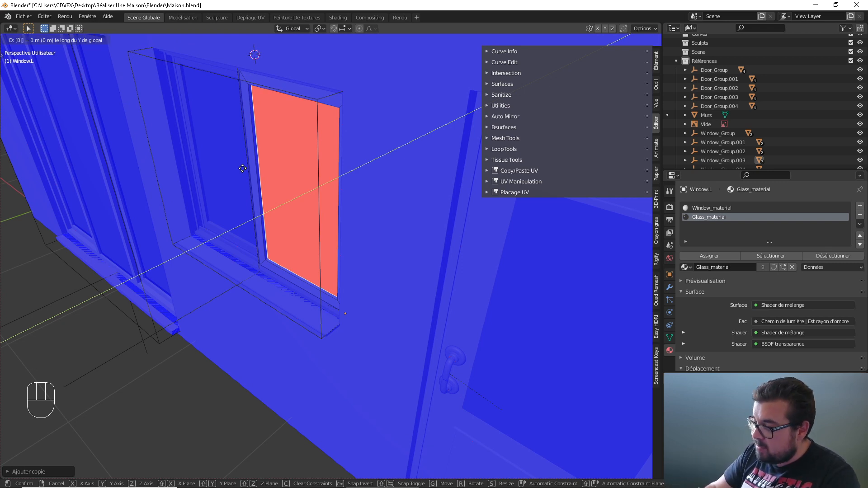
text(0.001)
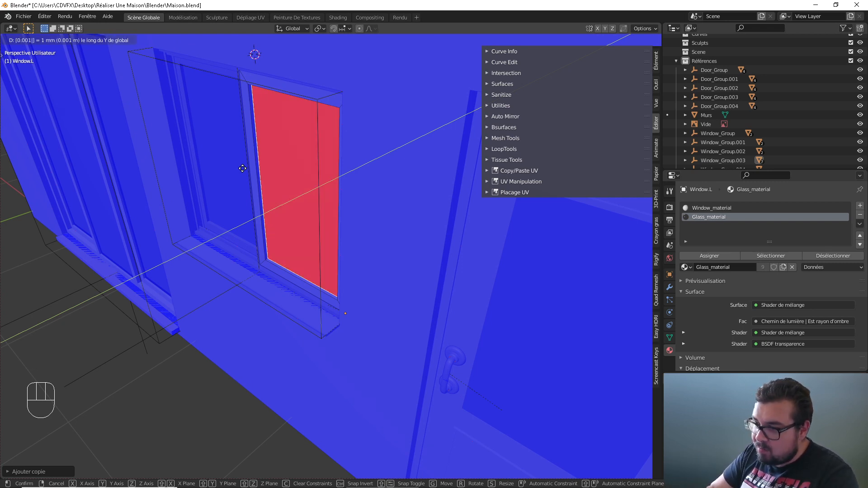
key(minus)
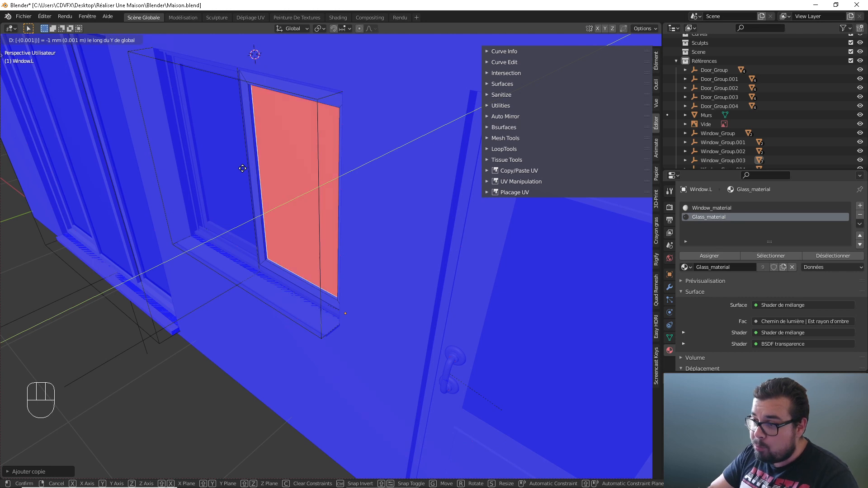
click(242, 169)
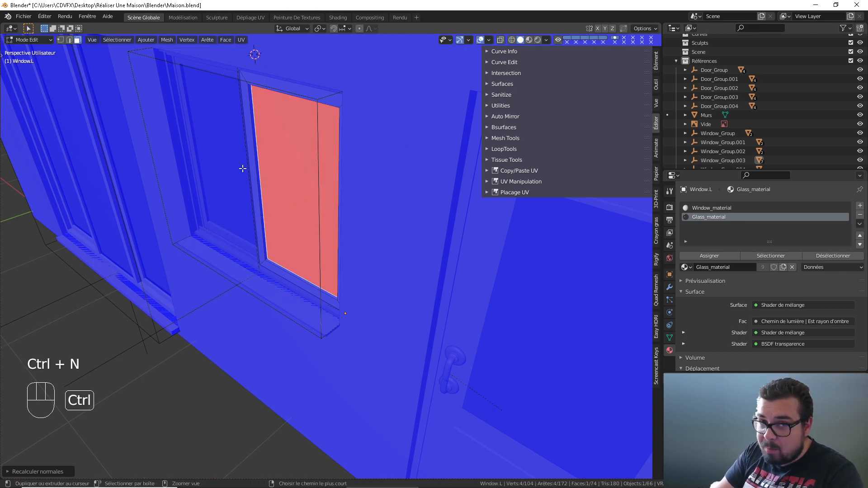
key(shift+ctrl+n)
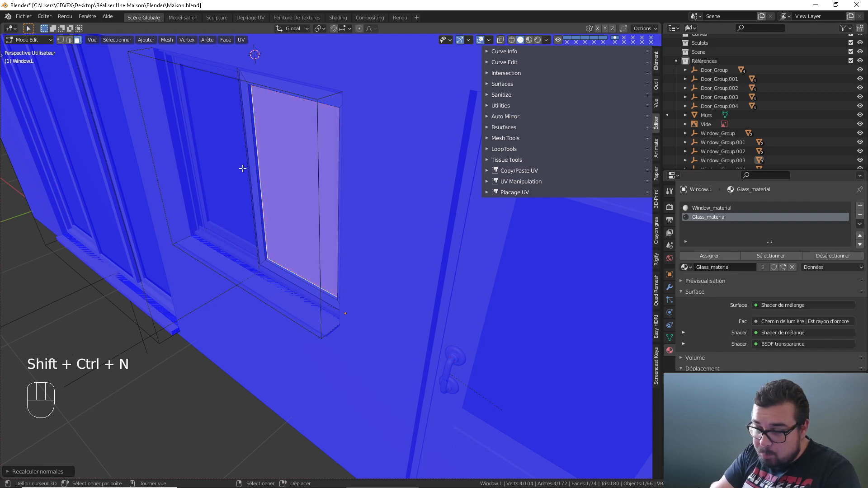
key(Tab)
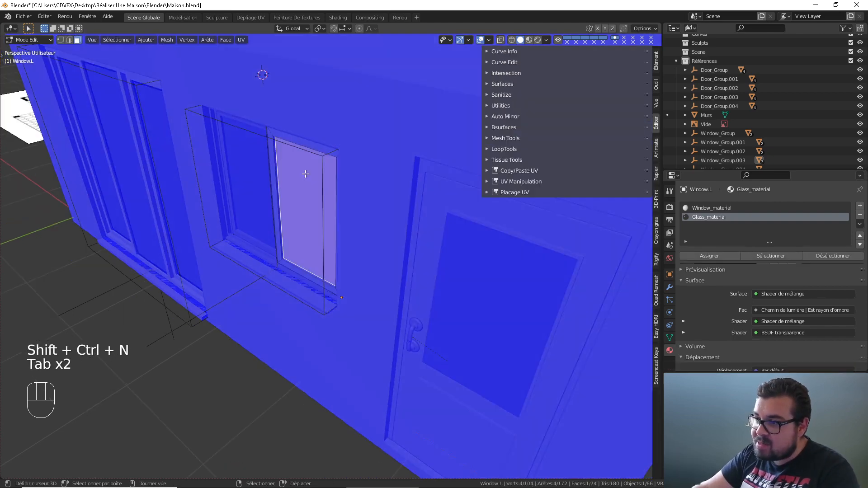
From inside the house, duplicate the reversed glass face of the Window.R leaf in place in Edit Mode
middle_drag(307, 195, 5, 136)
shift+middle_drag(164, 168, 175, 181)
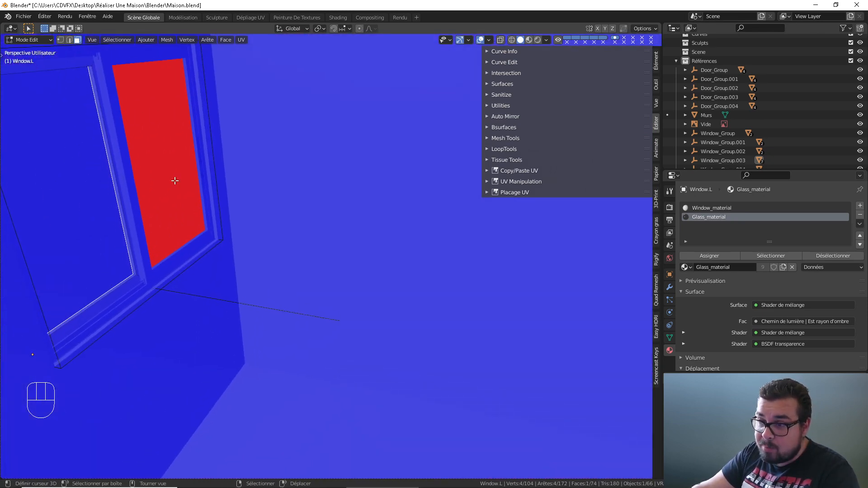
key(Tab)
click(162, 130)
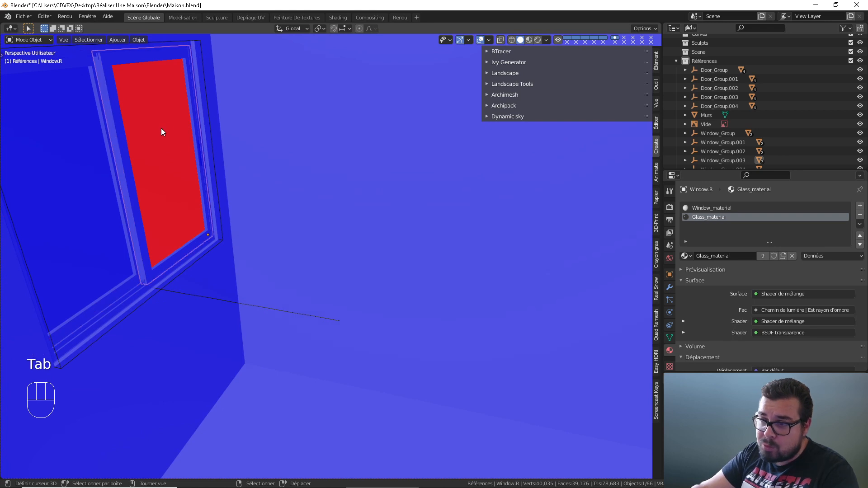
key(Tab)
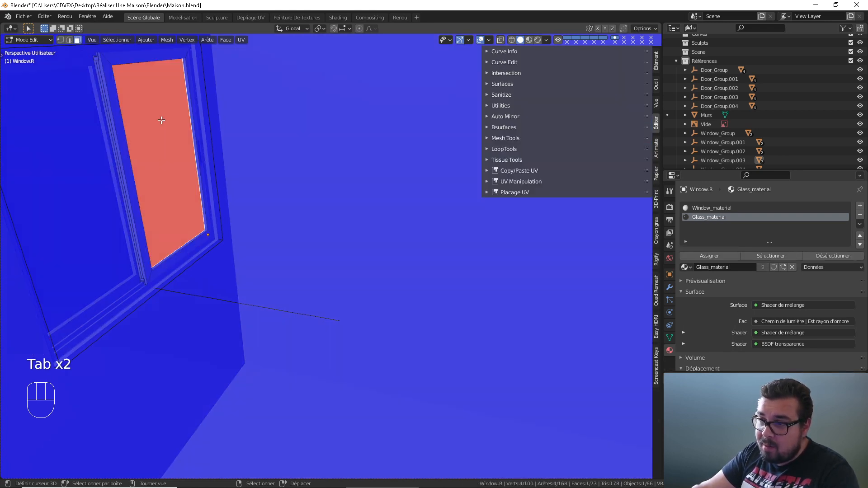
key(shift)
key(shift+d)
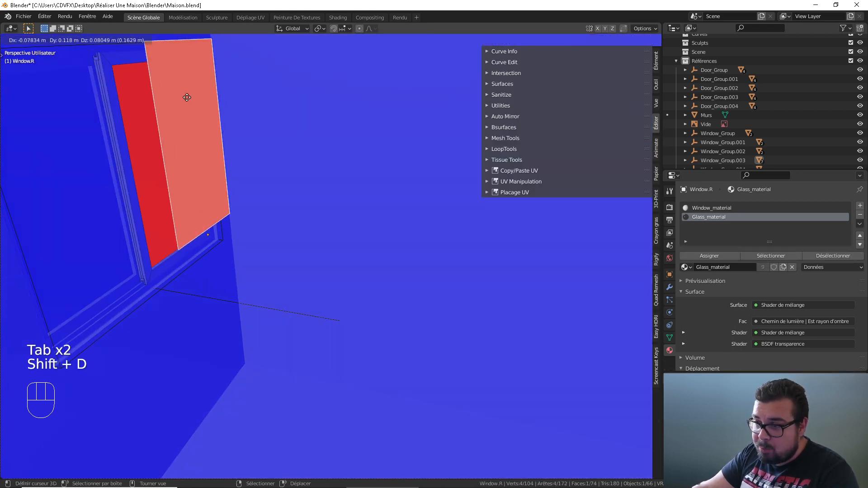
right_click(166, 106)
Offset Window.R's duplicated glass face slightly along Y, recalculate its normals to the inside, and return to Object Mode
key(g)
key(y)
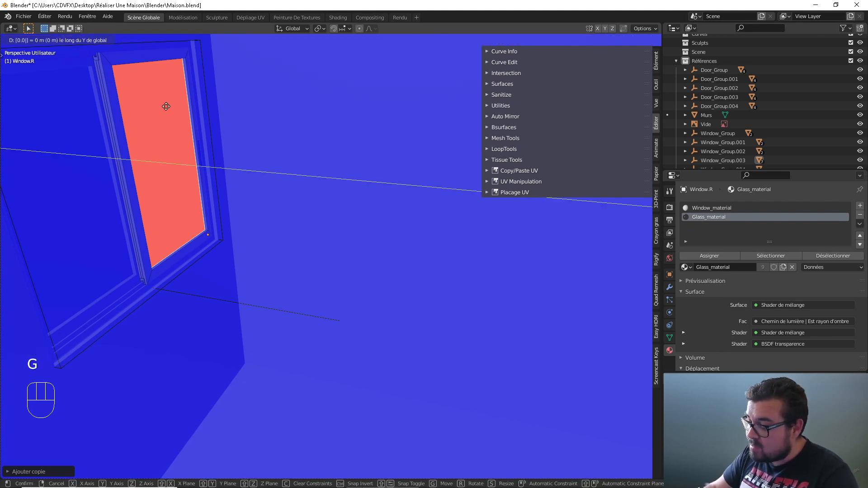
key(Return)
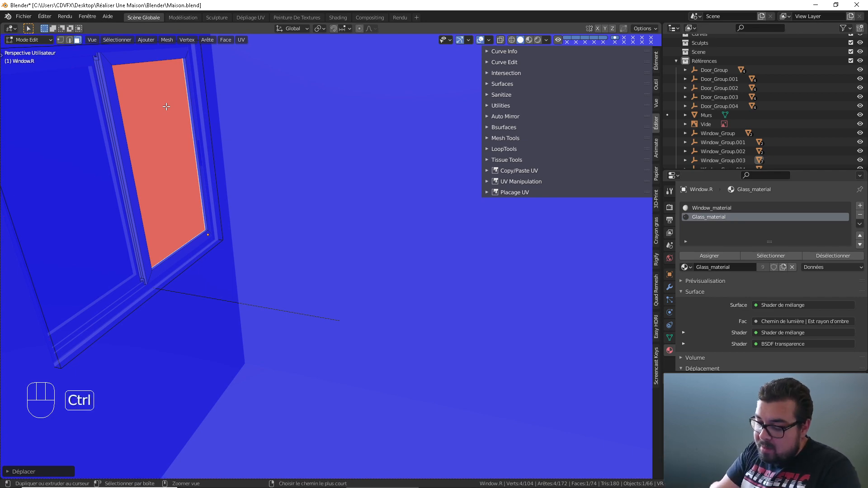
key(shift+ctrl+n)
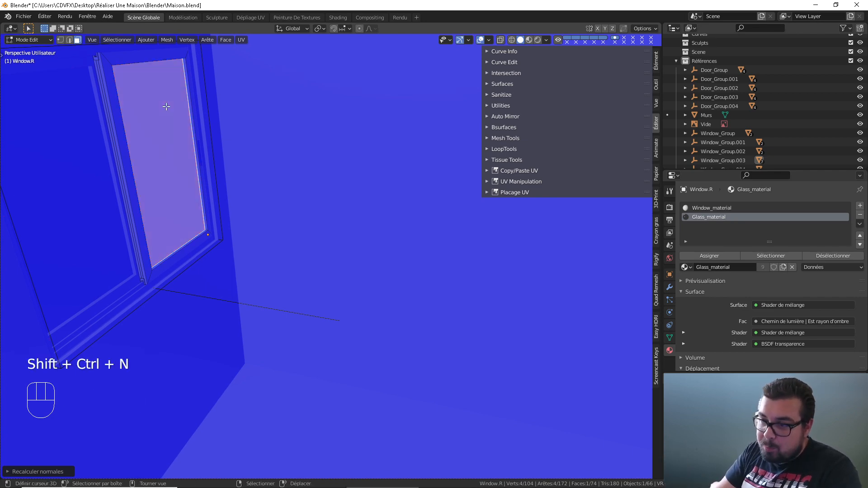
scroll(206, 173, up, 1)
middle_drag(206, 173, 165, 228)
key(Tab)
Recalculate the normals of the Windows_Sill.001 mesh under the next two-leaf window so its faces point outside
scroll(285, 172, down, 3)
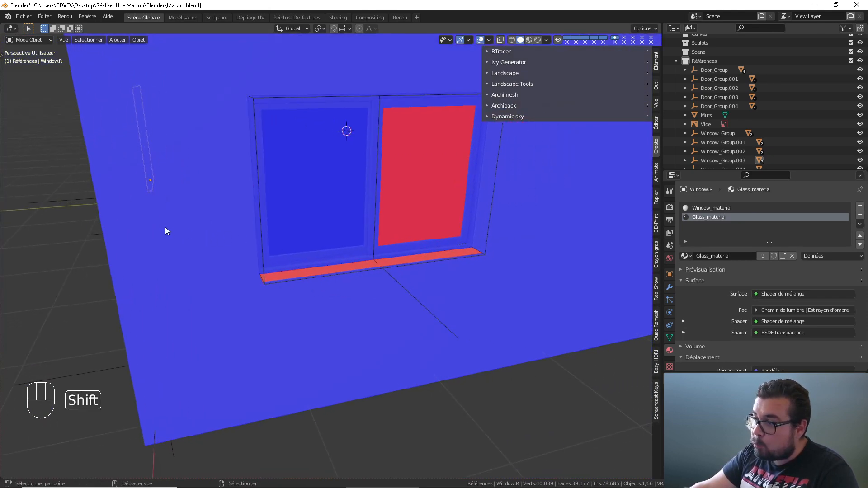
click(319, 268)
key(Tab)
key(ctrl+n)
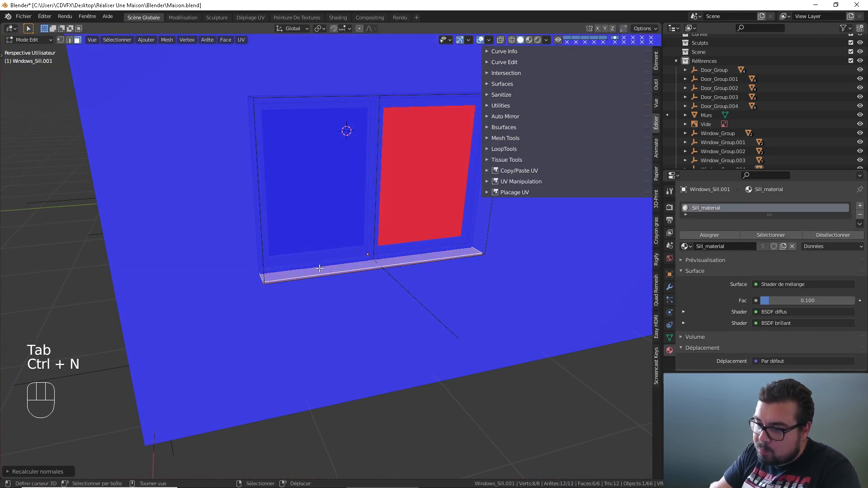
key(Tab)
Duplicate the reversed glass face of the Window.L.001 leaf in place in Edit Mode
shift+click(417, 178)
key(Tab)
shift+middle_drag(414, 175, 332, 185)
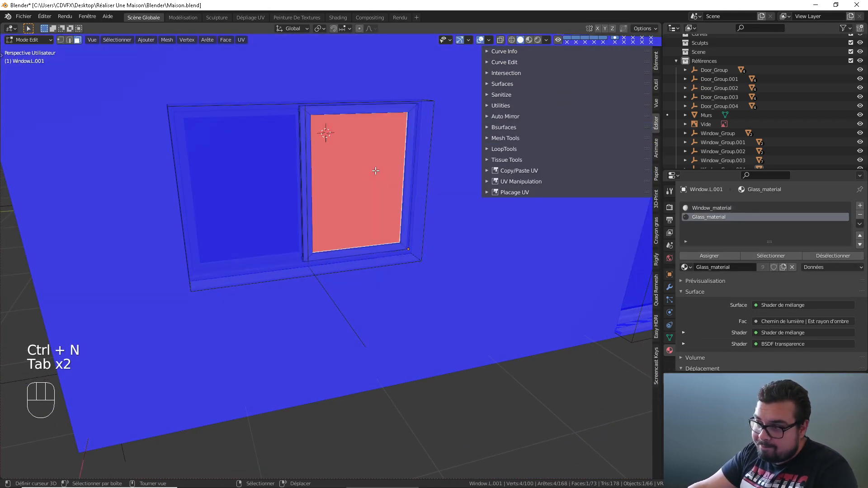
key(shift+d)
right_click(375, 170)
Offset Window.L.001's duplicated glass face by 0.001 m along X and recalculate its normals to the inside
key(g)
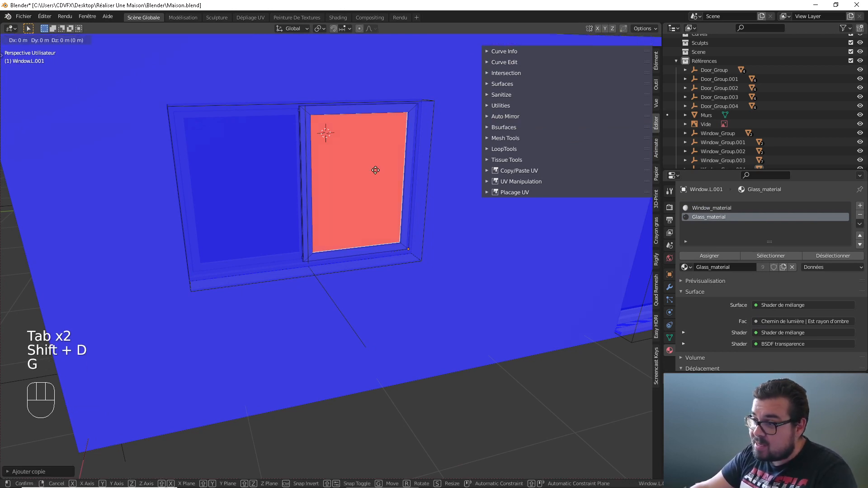
text(x)
text(0.001)
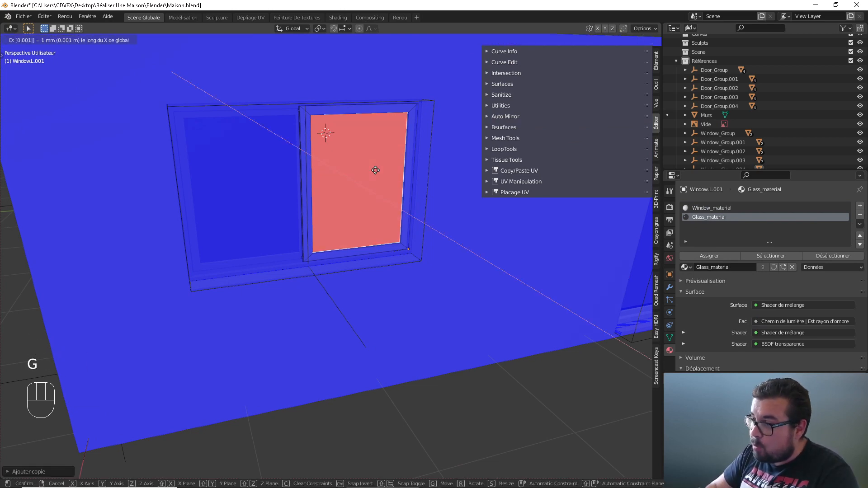
key(Return)
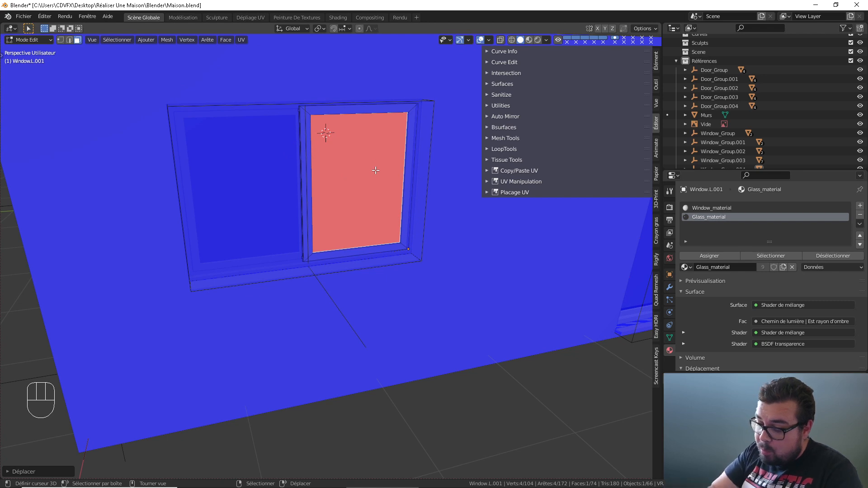
key(ctrl)
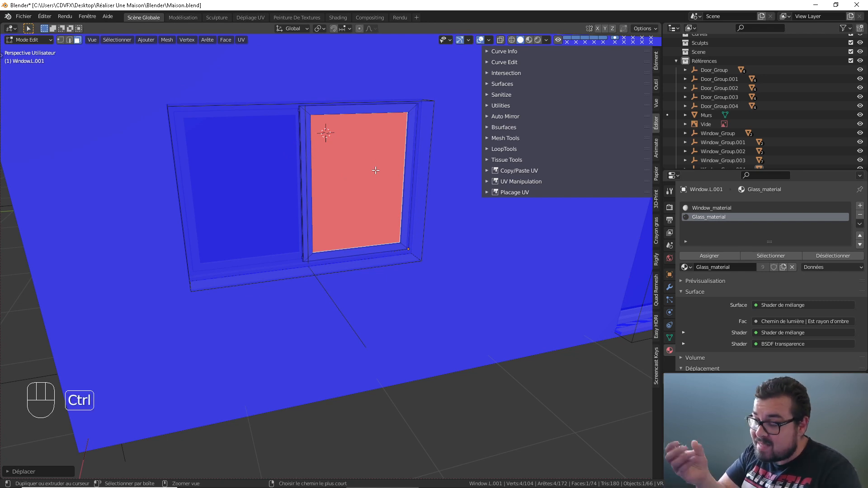
key(shift+ctrl+n)
key(Tab)
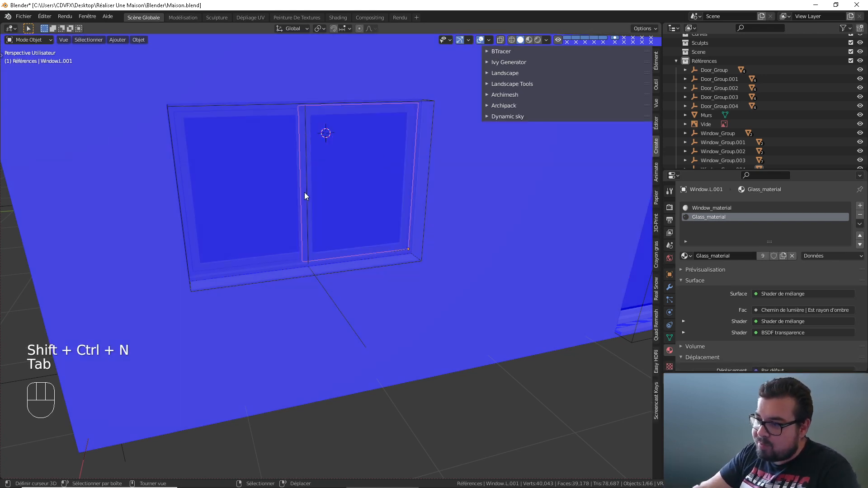
From inside the house, duplicate the reversed glass face of the Window.R.001 leaf in Edit Mode
shift+middle_drag(305, 192, 420, 226)
shift+middle_drag(463, 192, 328, 203)
shift+middle_drag(328, 204, 325, 207)
right_click(365, 188)
key(Tab)
key(shift+d)
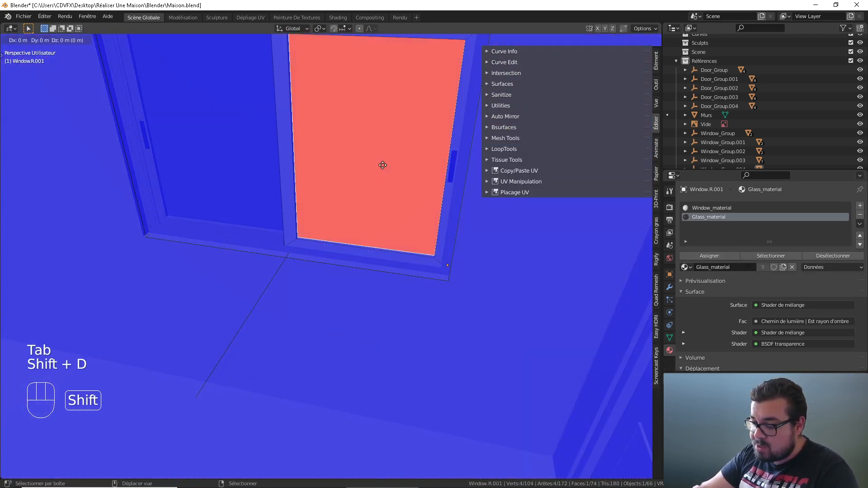
Offset Window.R.001's duplicated glass face by -0.001 m along X and recalculate its normals to the inside
key(g)
text(x)
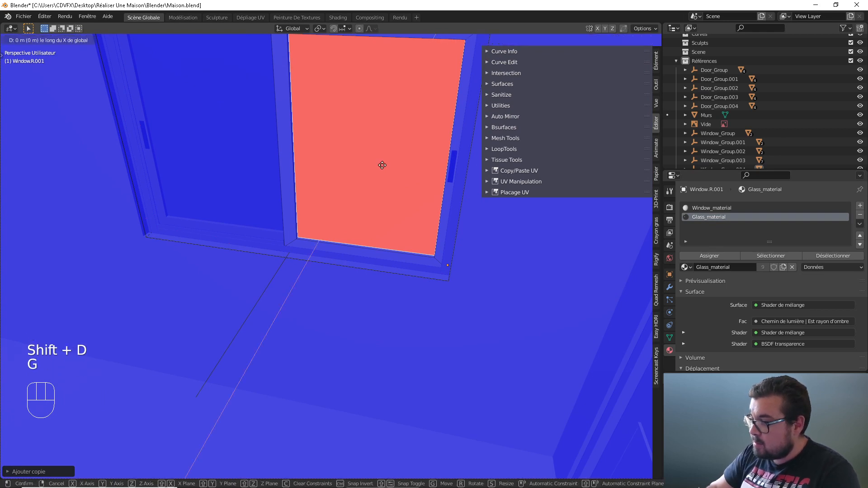
text(0.001-)
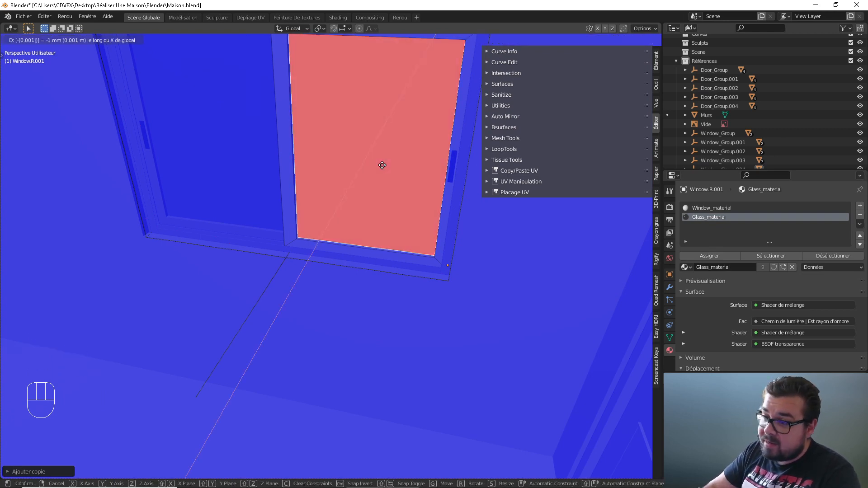
key(Return)
key(ctrl+shift+n)
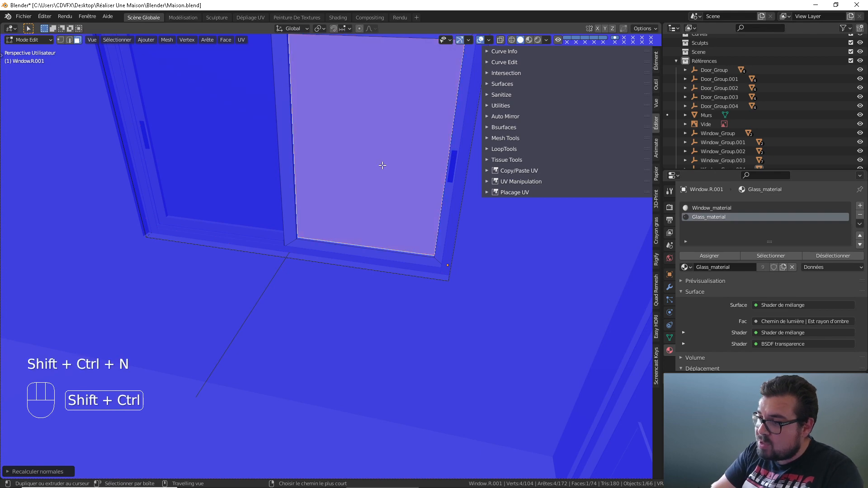
key(Tab)
From outside the house, duplicate the reversed glass face of the Window.L.002 leaf in Edit Mode
middle_drag(368, 168, 286, 173)
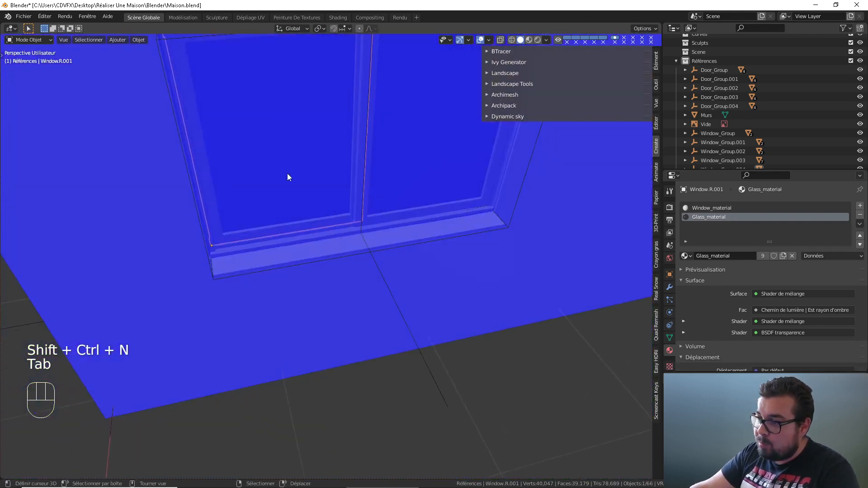
scroll(286, 173, down, 4)
shift+middle_drag(431, 205, 397, 281)
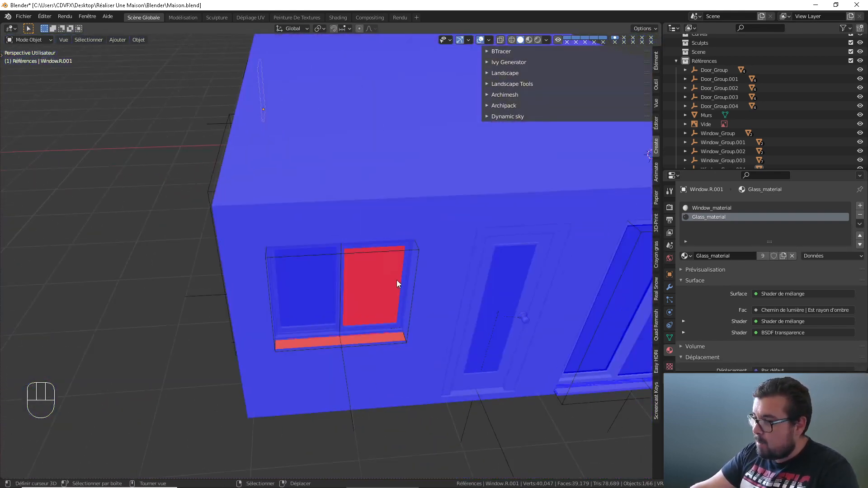
click(397, 281)
key(Tab)
key(shift+d)
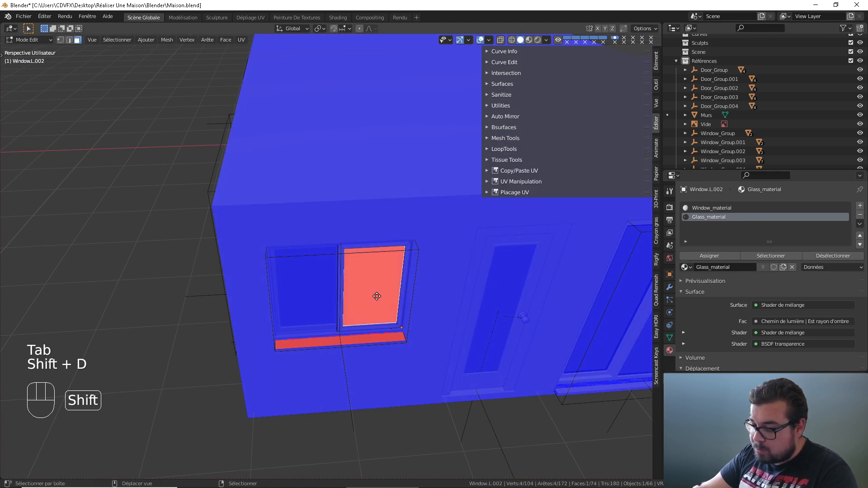
Offset Window.L.002's duplicated glass face by 0.001 m along Y and recalculate its normals to the inside
text(g0.001)
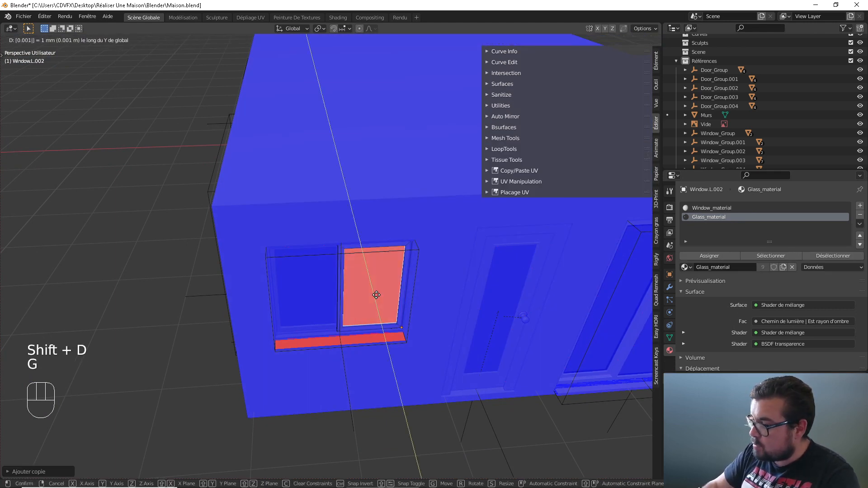
click(377, 295)
key(shift+ctrl+n)
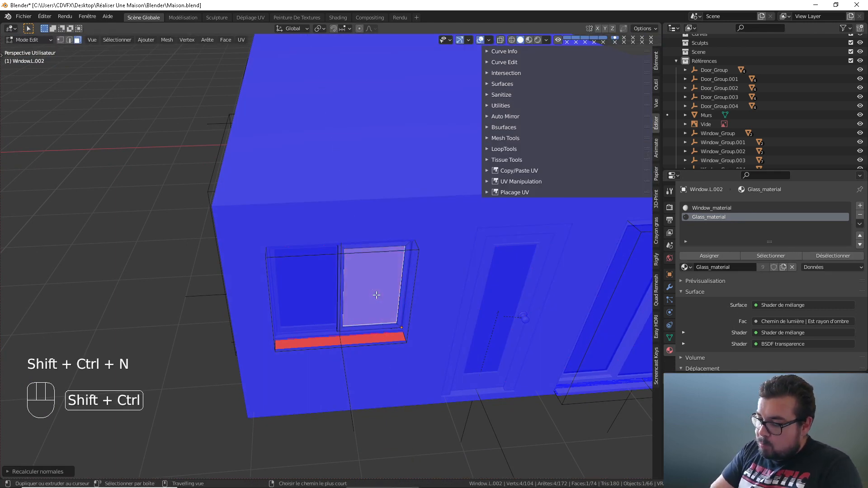
key(Tab)
Duplicate the glass face of the Window.R.002 leaf in place in Edit Mode
click(324, 290)
key(Tab)
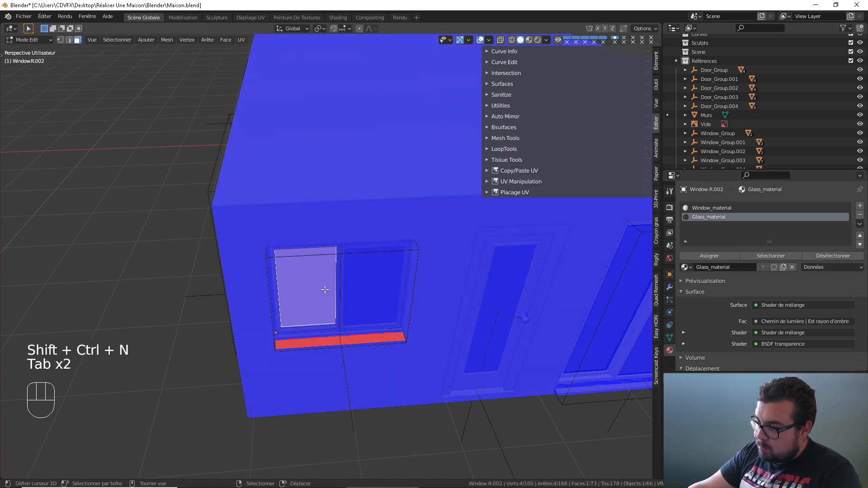
key(shift+d)
Edge-slide Window.R.002's duplicated glass face by 0.001 and recalculate its normals to the inside
text(0.0)
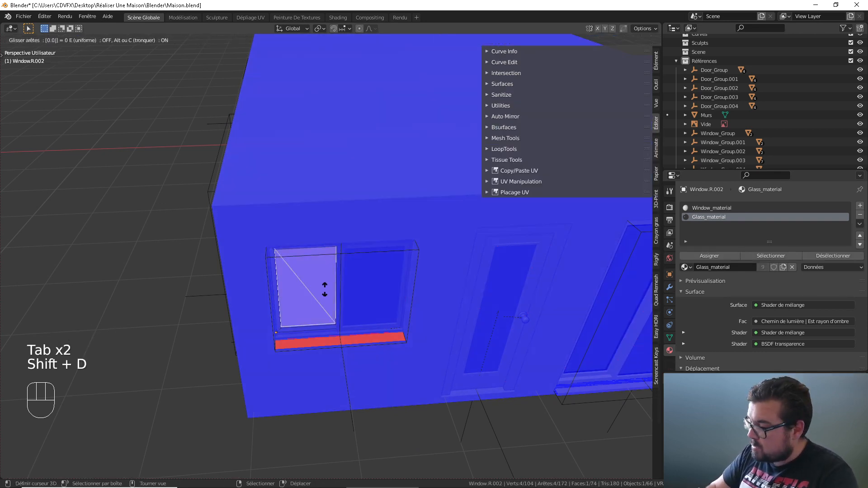
text(01--)
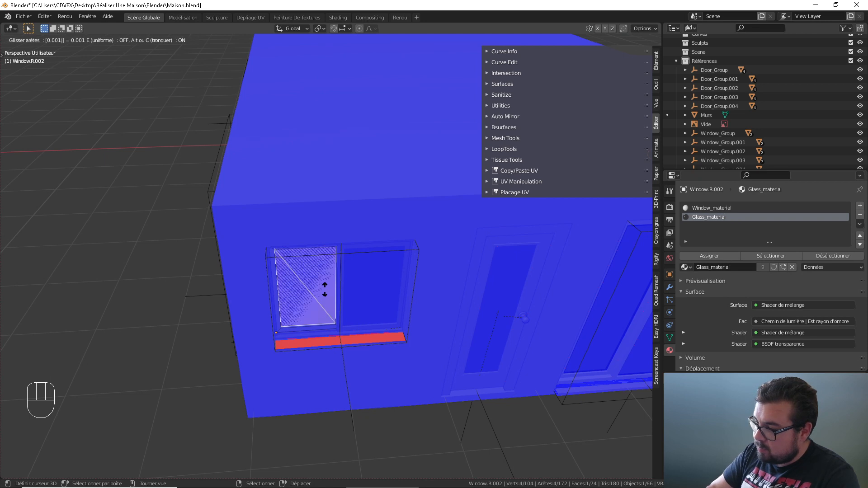
key(Return)
key(ctrl+shift+n)
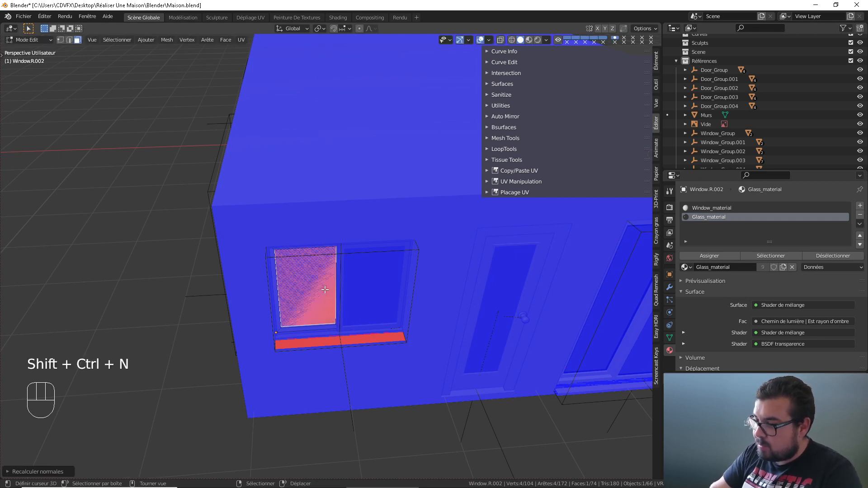
Move Window.R.002's flipped glass face by -0.001 m along Y and return to Object Mode
text(gy)
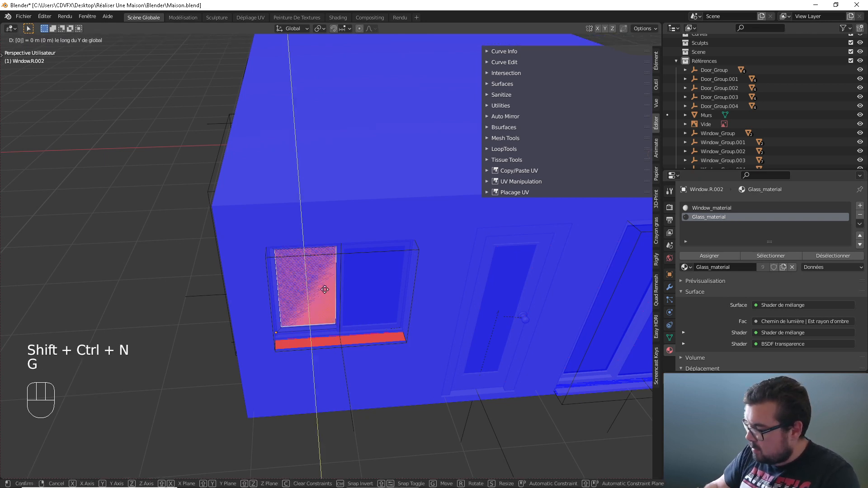
text(0.001-)
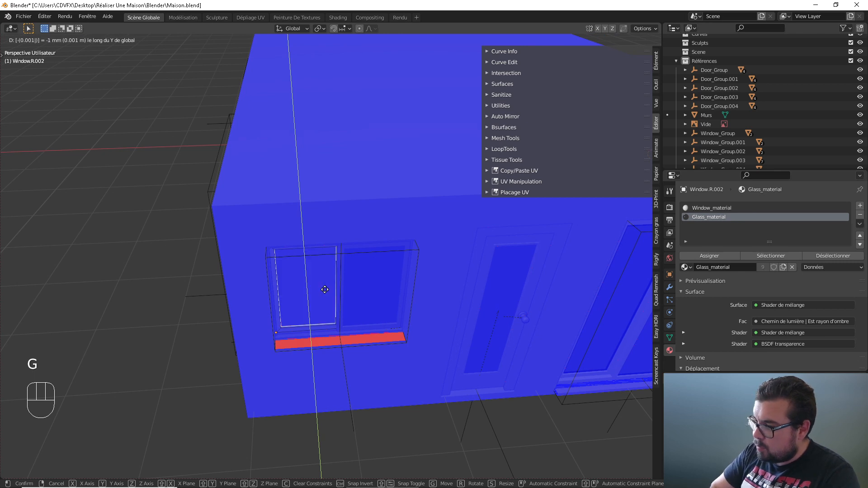
click(324, 290)
key(Tab)
Recalculate the reversed normals of Windows_Sill.002 to the outside in Edit Mode
click(360, 338)
key(Tab)
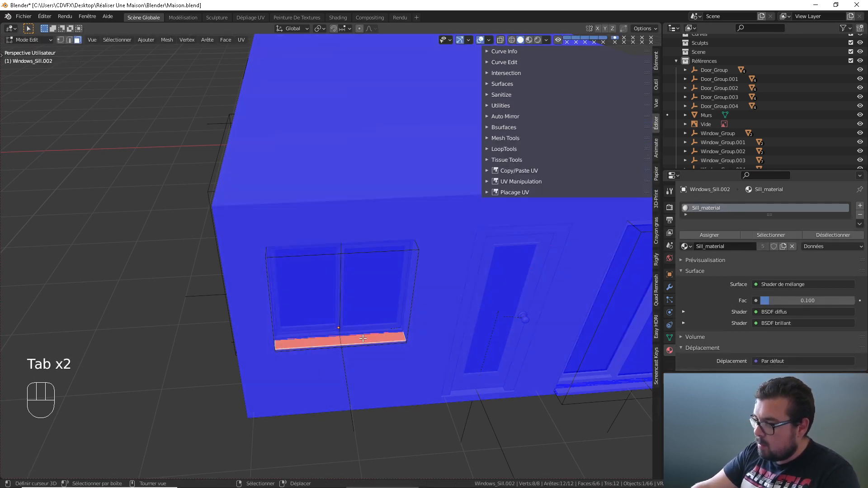
key(ctrl+n)
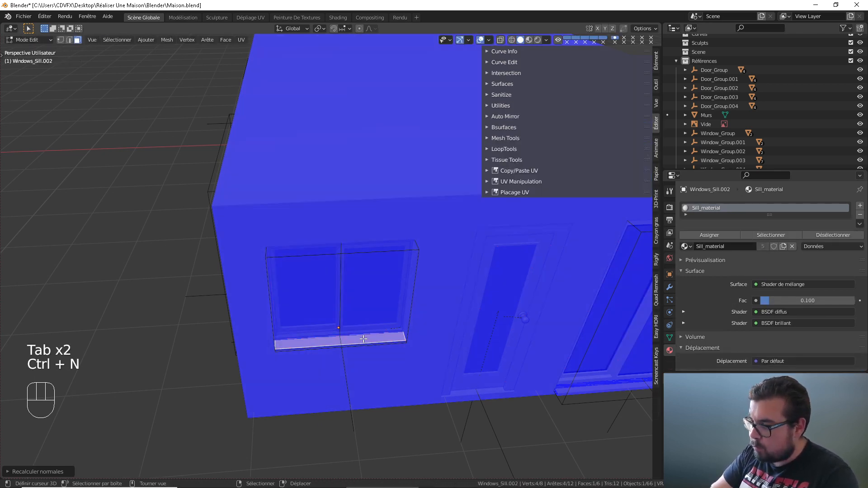
key(Tab)
Recalculate the reversed normals of Windows_Sill.003, under the single-leaf window, to the outside
middle_drag(457, 320, 289, 324)
scroll(281, 277, down, 4)
scroll(291, 325, up, 4)
right_click(297, 367)
key(Tab)
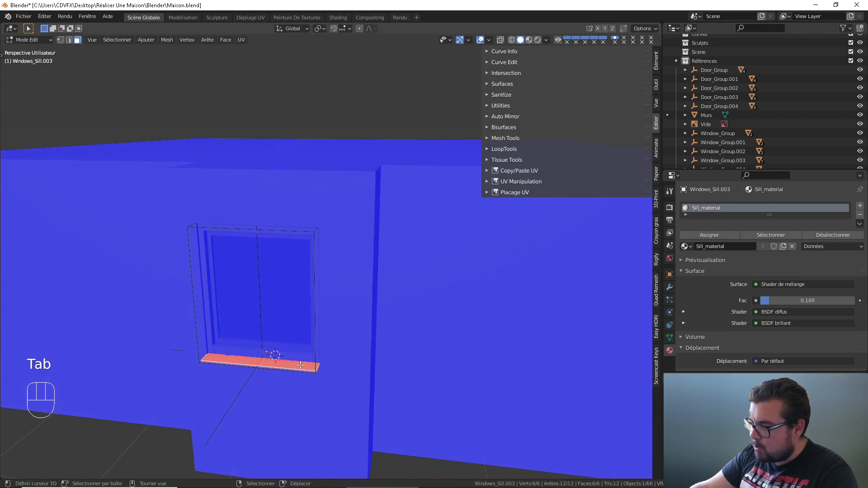
key(ctrl+n)
key(Tab)
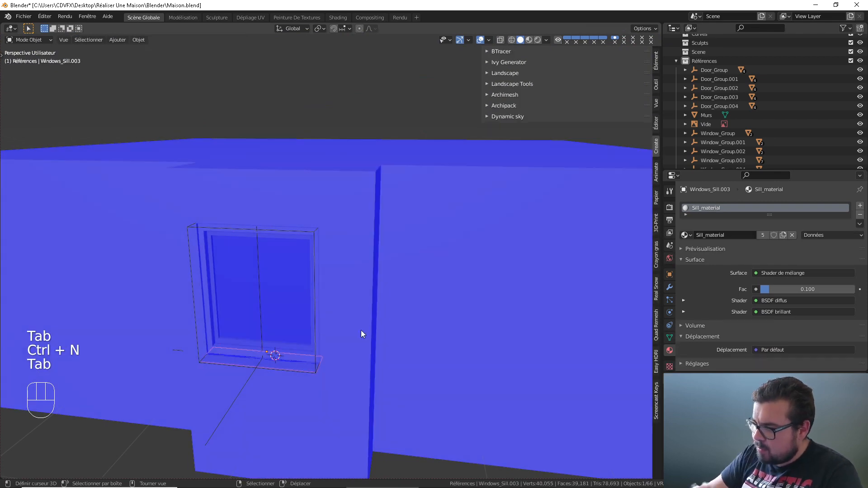
From inside the house, duplicate the reversed glass face of the Window.R.003 leaf in Edit Mode
scroll(362, 333, up, 5)
shift+middle_drag(372, 343, 312, 451)
scroll(303, 350, up, 3)
right_click(232, 216)
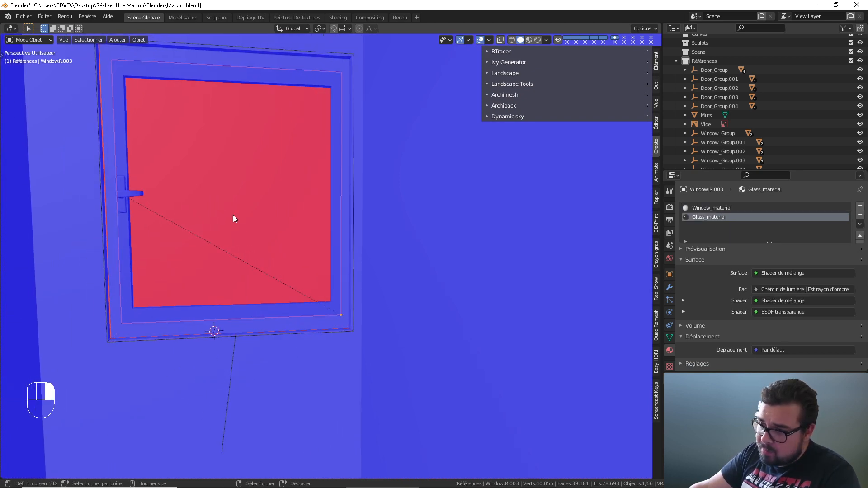
key(Tab)
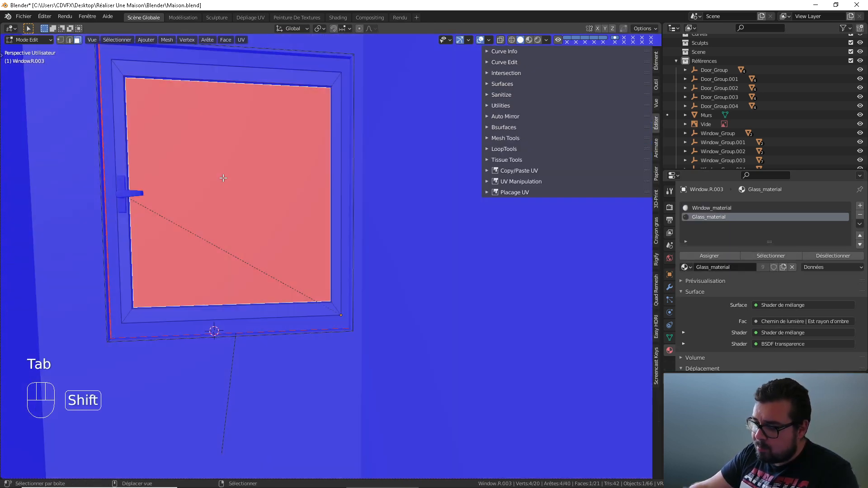
key(shift+d)
Offset Window.R.003's duplicated glass face slightly along X and recalculate its normals to the inside
key(g)
key(x)
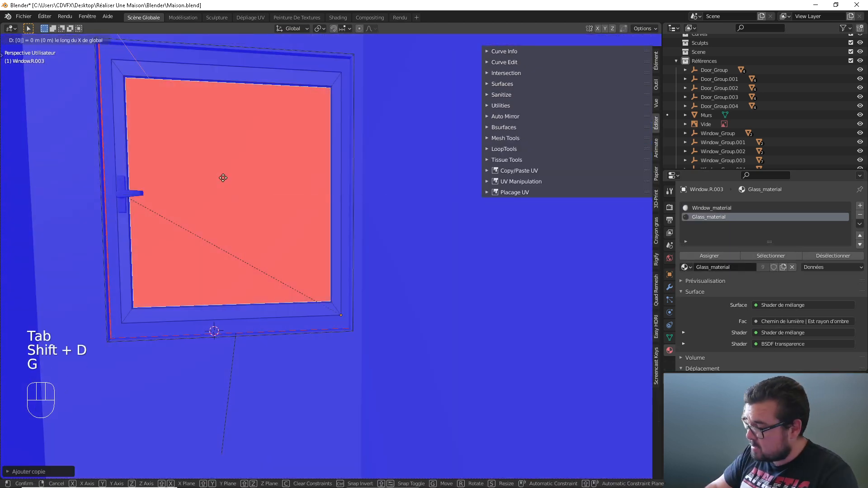
click(224, 178)
key(shift+ctrl+n)
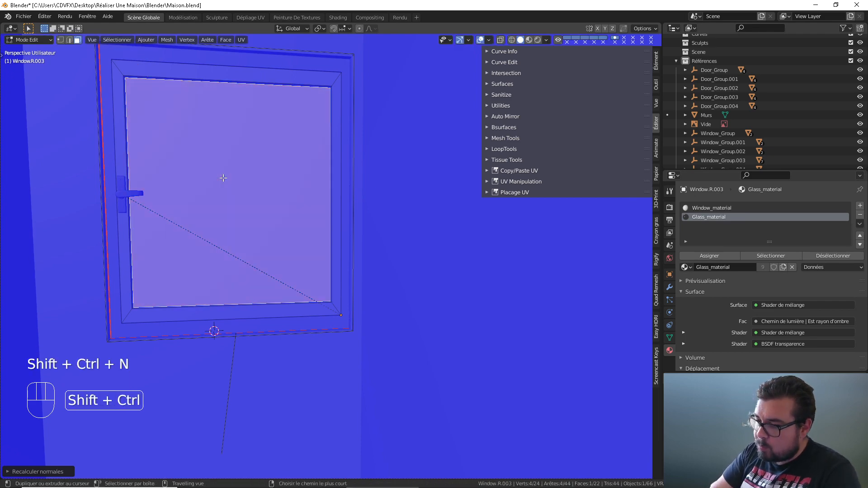
key(Tab)
Swing the Window.R.003 leaf open into the house by rotating it about 87° around the global Z axis
middle_drag(112, 248, 213, 261)
scroll(210, 264, down, 3)
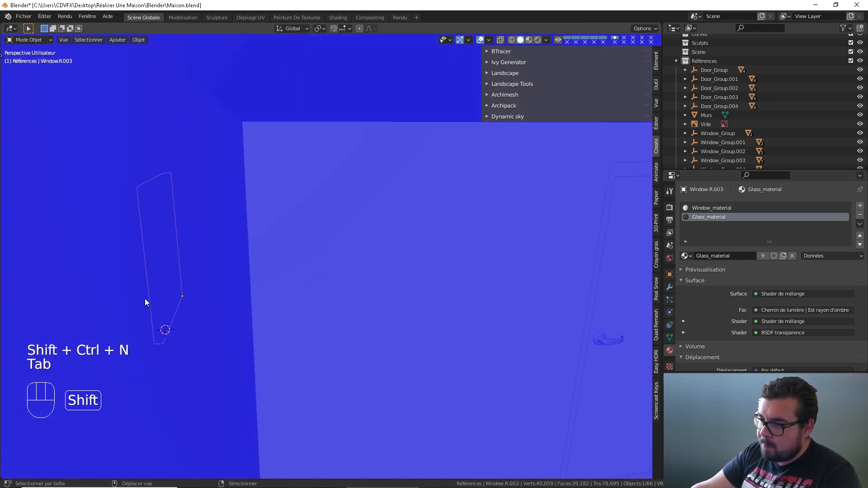
shift+middle_drag(145, 298, 358, 215)
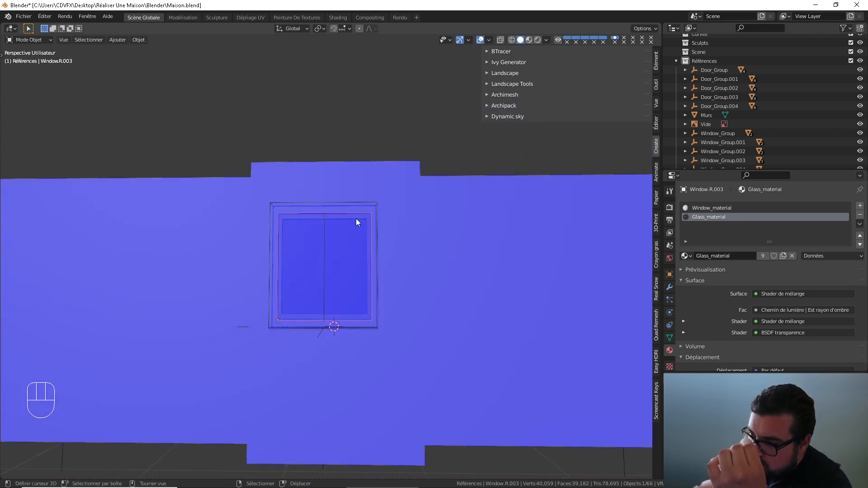
click(356, 221)
click(357, 221)
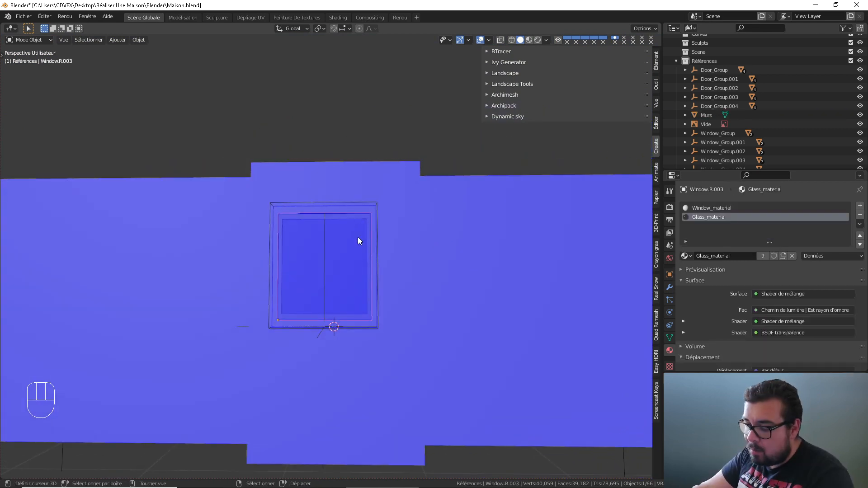
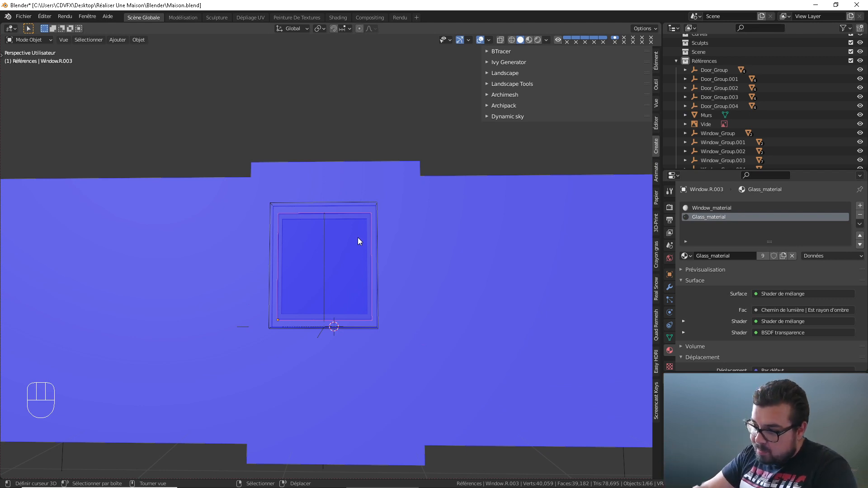
middle_drag(361, 248, 368, 261)
scroll(368, 261, down, 1)
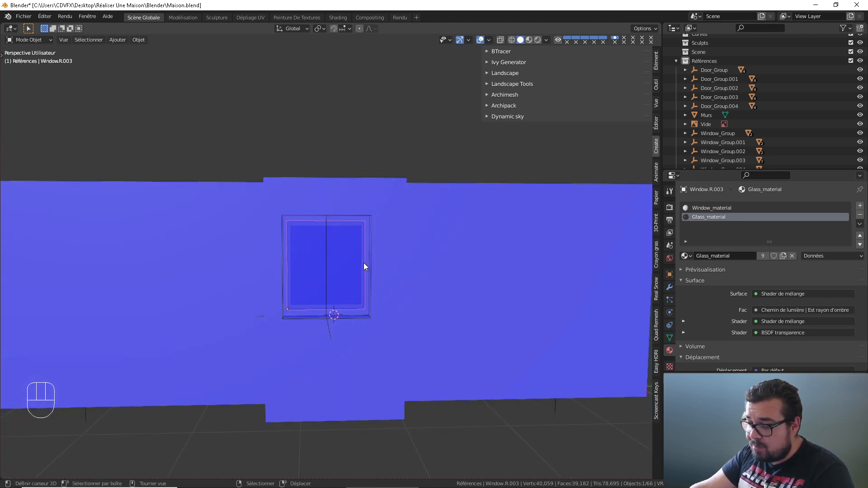
key(r)
key(y)
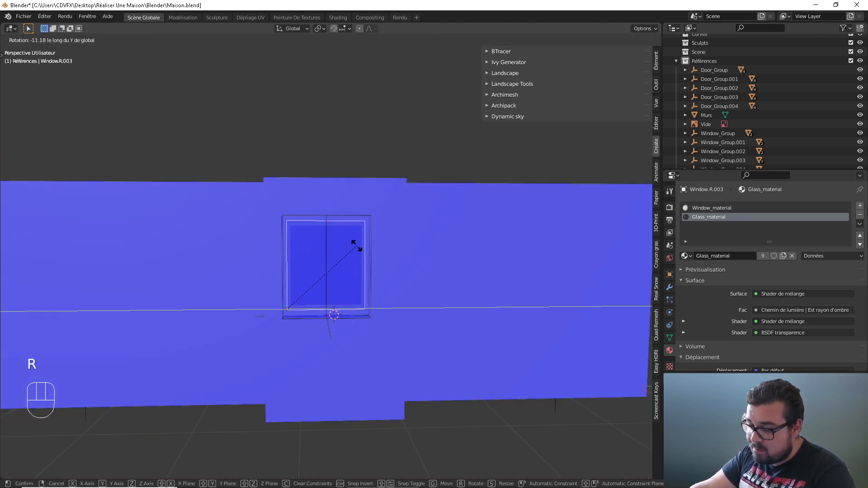
key(z)
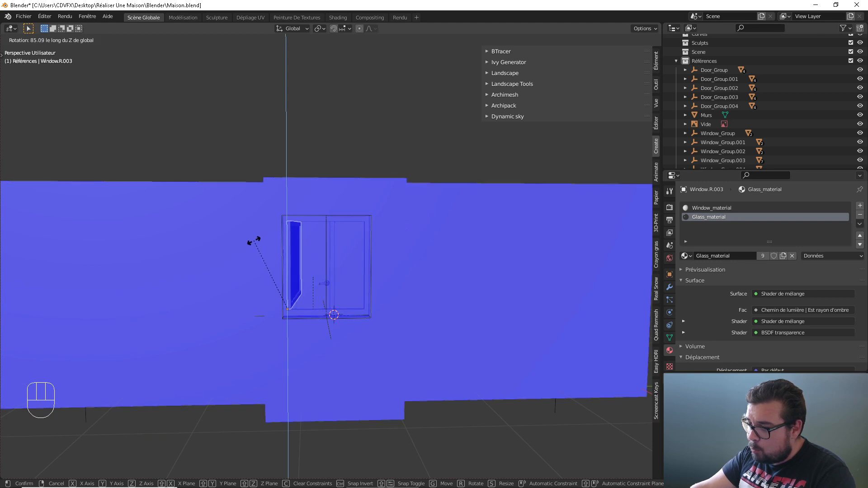
key(shift)
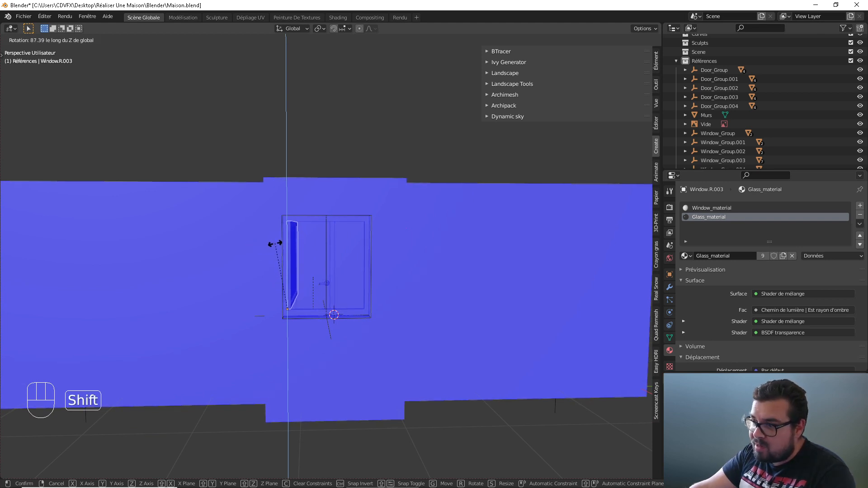
click(276, 244)
middle_drag(276, 244, 279, 322)
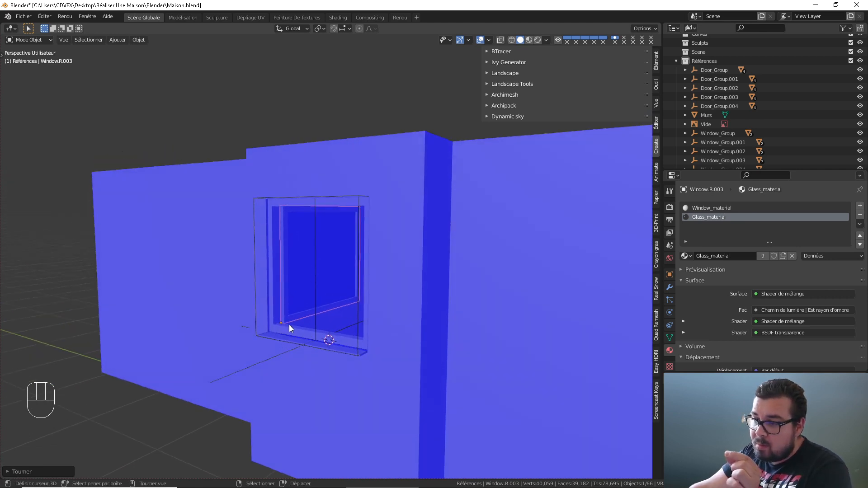
middle_drag(294, 333, 252, 253)
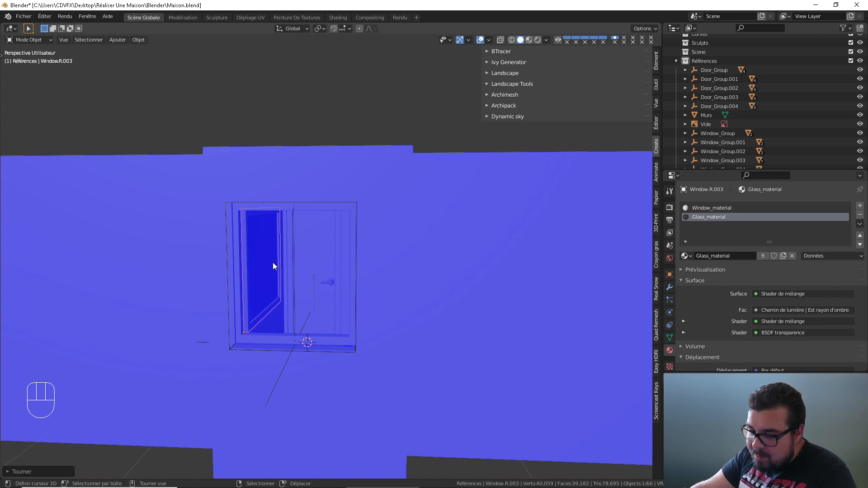
Slide the Window.L leaf of the window beside the front door along global X, partly over the neighbouring leaf
scroll(273, 262, down, 4)
middle_drag(303, 281, 434, 301)
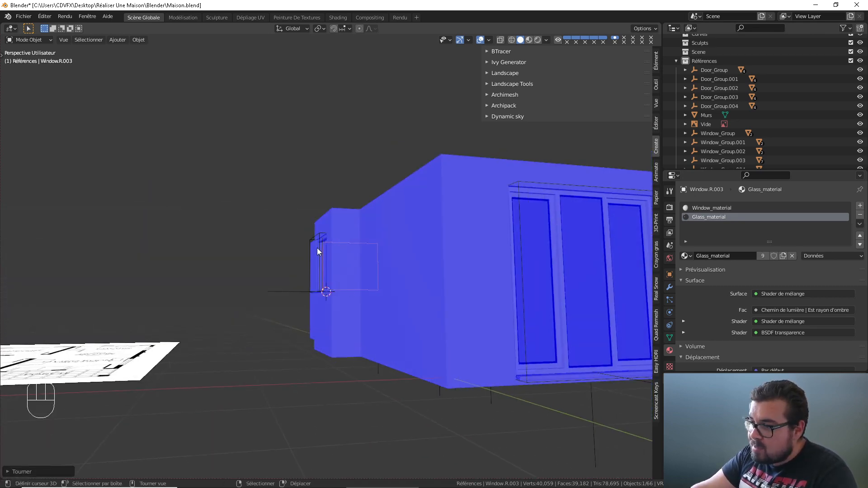
middle_drag(316, 248, 434, 307)
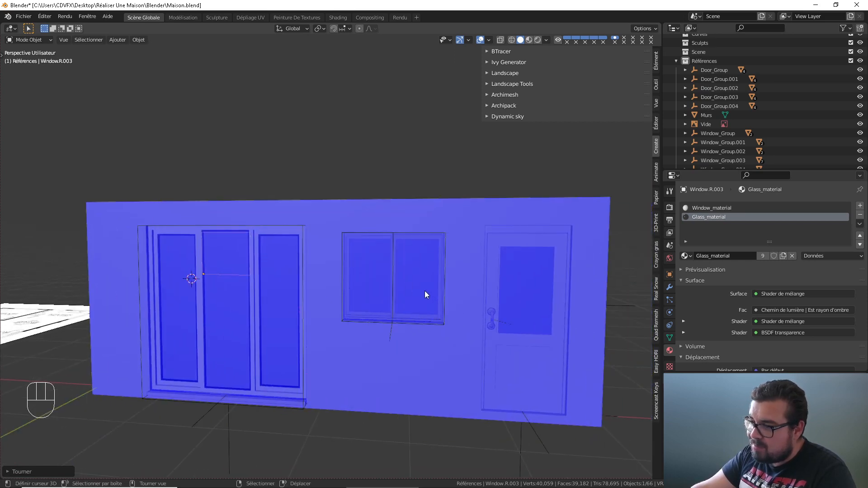
click(425, 291)
middle_drag(403, 271, 427, 283)
scroll(485, 306, up, 3)
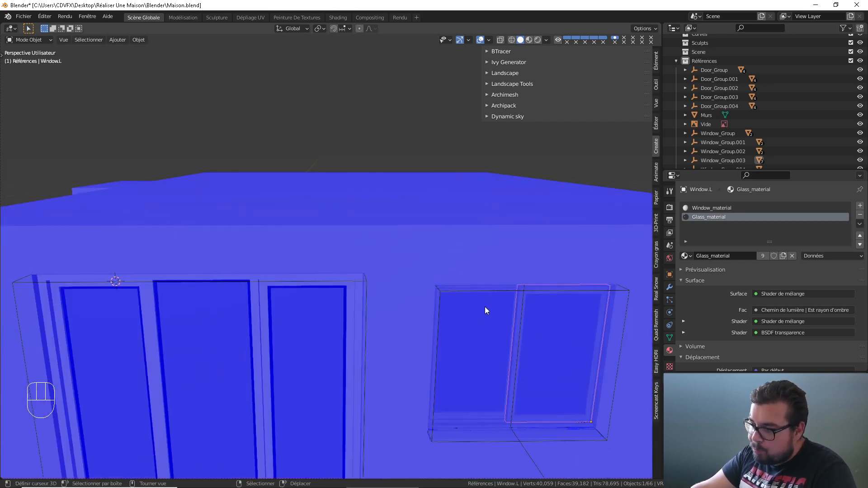
scroll(485, 307, down, 2)
shift+middle_drag(520, 312, 405, 264)
scroll(405, 264, up, 2)
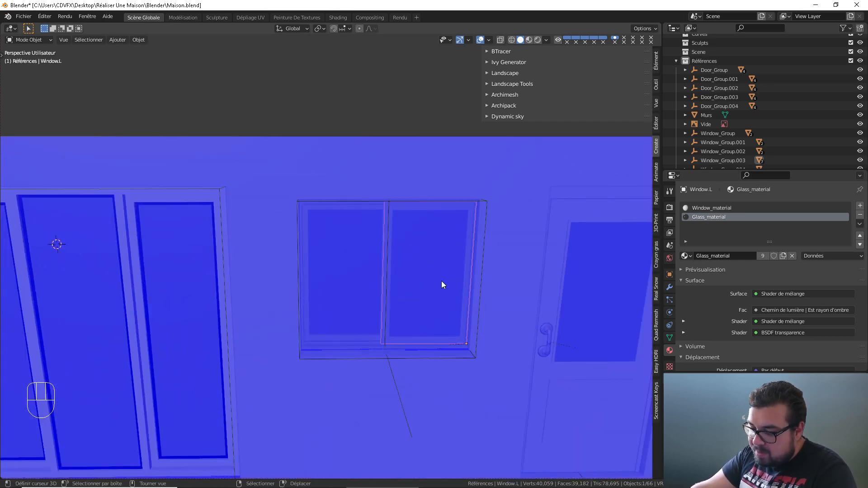
key(g)
key(x)
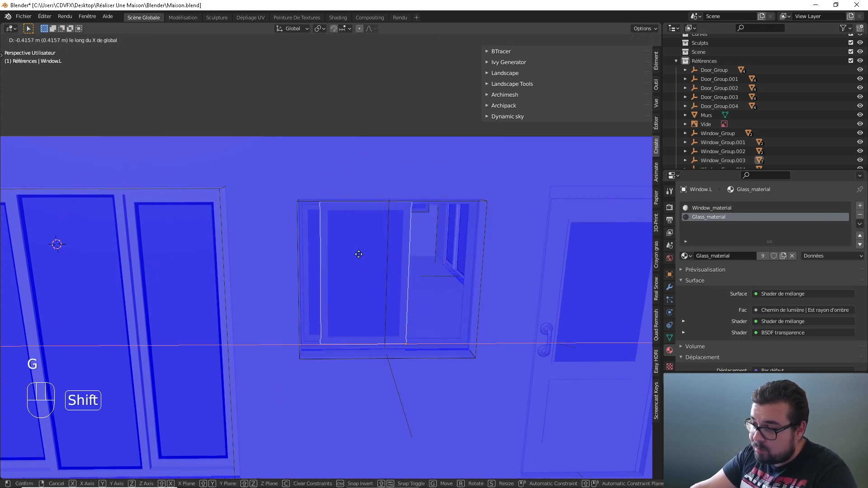
click(543, 259)
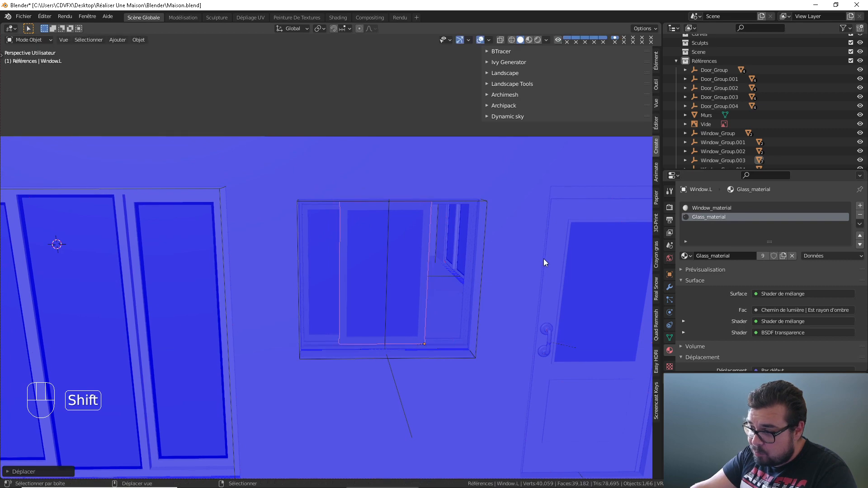
Slide the Window.R.001 leaf along global Y so that it partly overlaps its neighbouring leaf, then deselect everything
key(a)
click(495, 229)
scroll(506, 244, down, 6)
shift+middle_drag(507, 244, 350, 254)
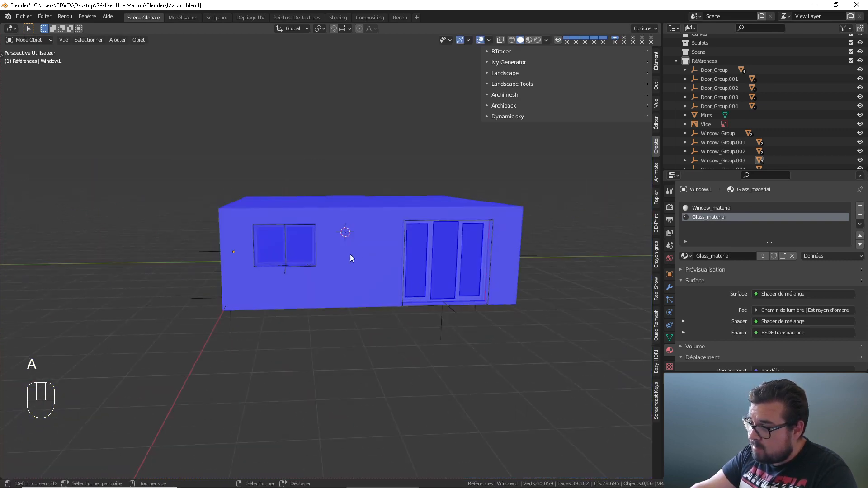
click(276, 250)
key(g)
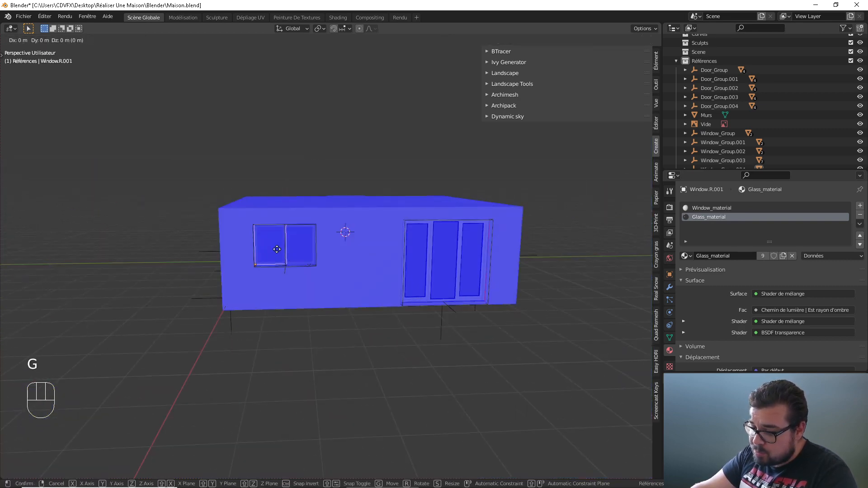
key(x)
key(y)
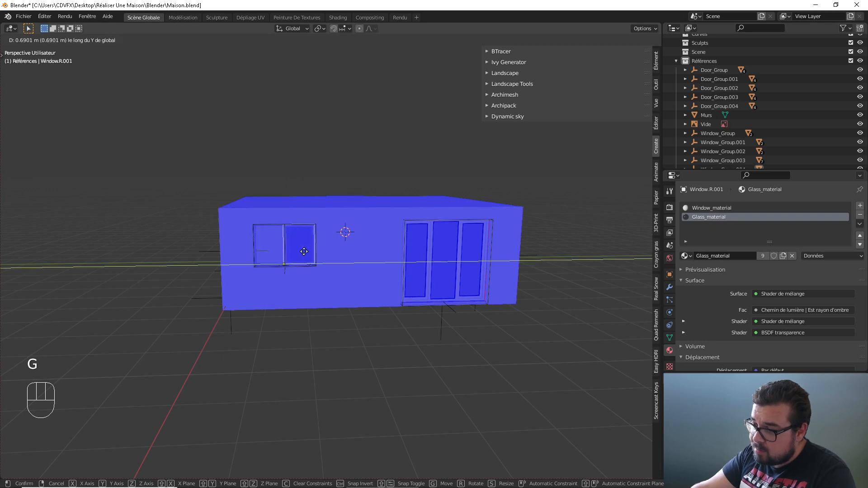
click(205, 256)
key(a)
click(244, 211)
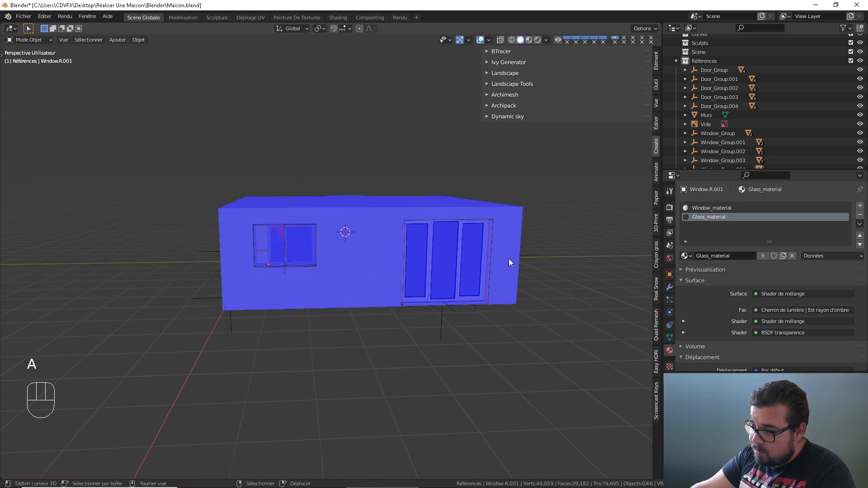
Slide the Window.R.002 leaf of the window beside the narrow glazed door along global X, partly over its neighbouring leaf
shift+middle_drag(509, 259, 344, 255)
click(344, 256)
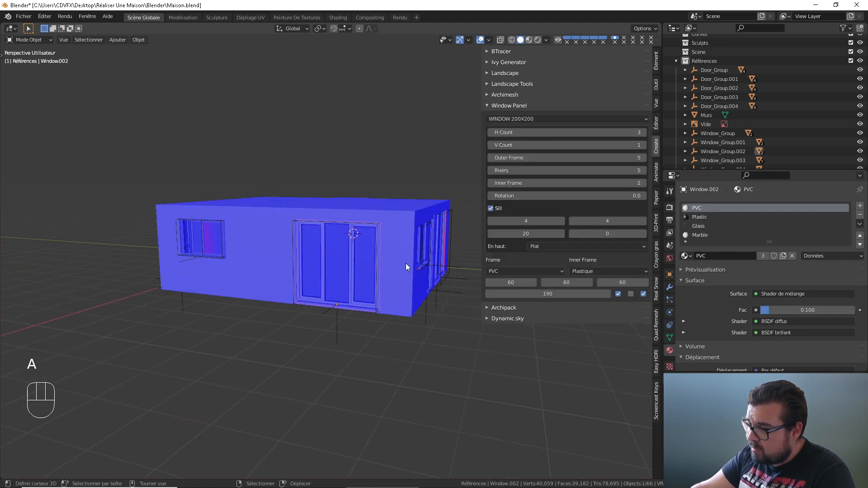
middle_drag(405, 264, 349, 255)
click(349, 255)
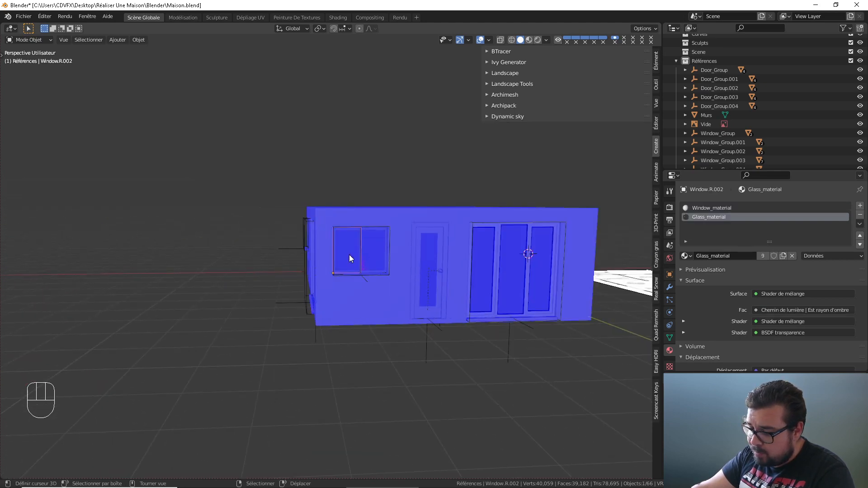
key(g)
key(y)
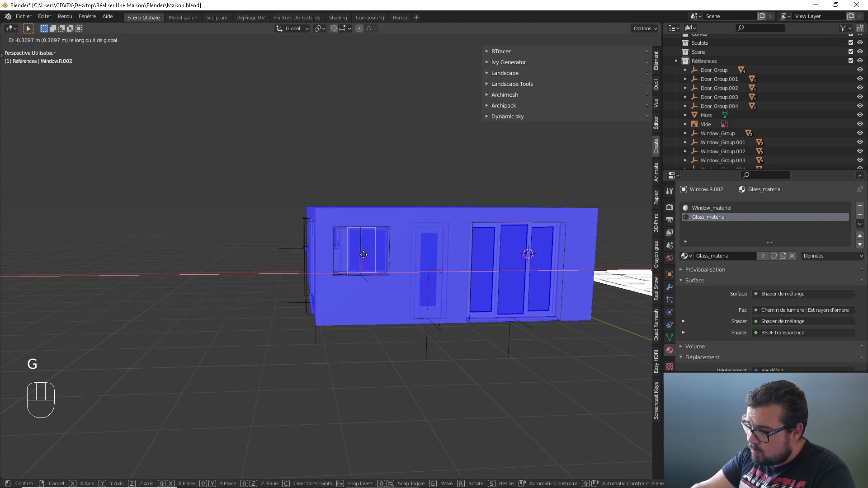
click(367, 259)
key(a)
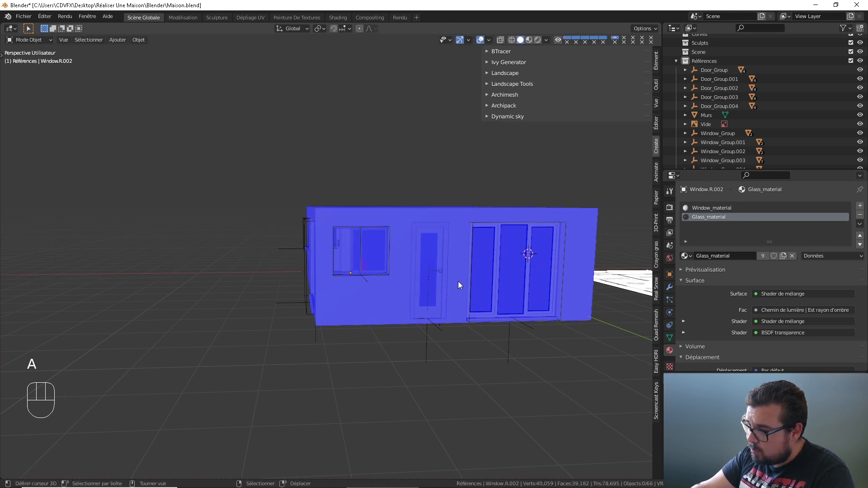
scroll(458, 282, up, 4)
shift+middle_drag(458, 282, 280, 302)
right_click(393, 295)
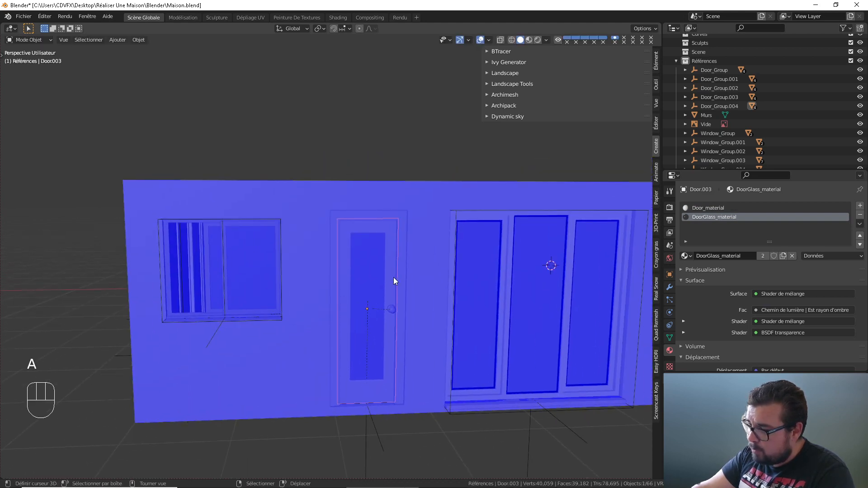
scroll(392, 285, down, 5)
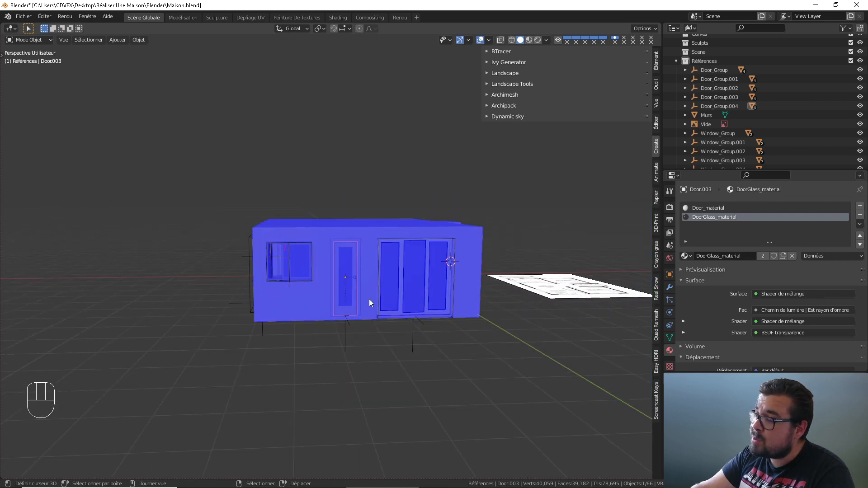
middle_drag(369, 300, 330, 324)
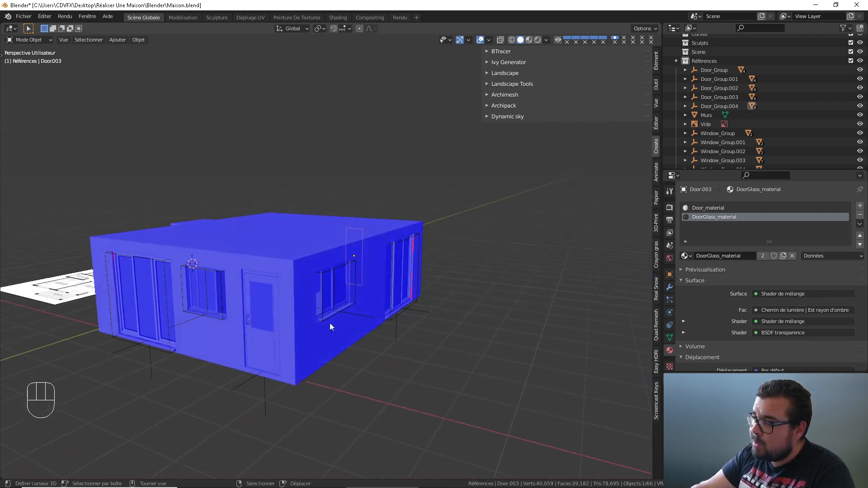
right_click(259, 340)
key(r)
key(z)
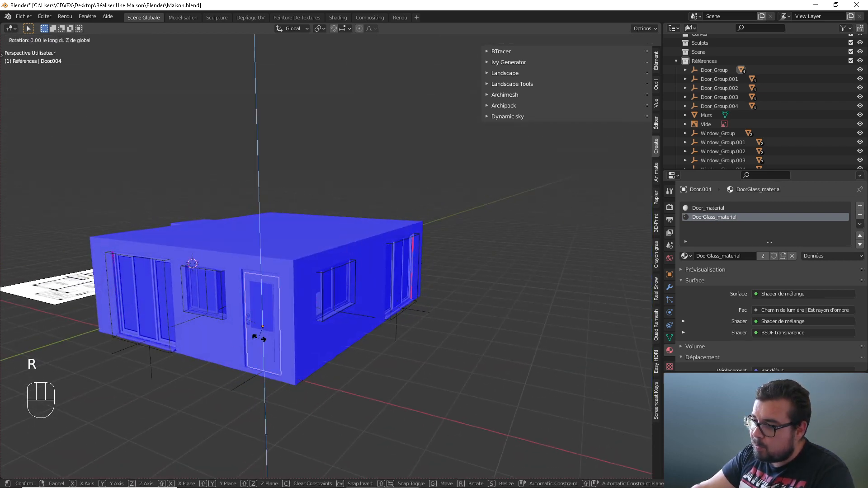
right_click(248, 329)
Isolate the front door leaf Door.004 in local view and select all the side faces along its hinge edge in Edit Mode
middle_drag(250, 329, 340, 294)
right_click(378, 324)
right_click(379, 325)
scroll(377, 326, up, 3)
scroll(340, 295, up, 1)
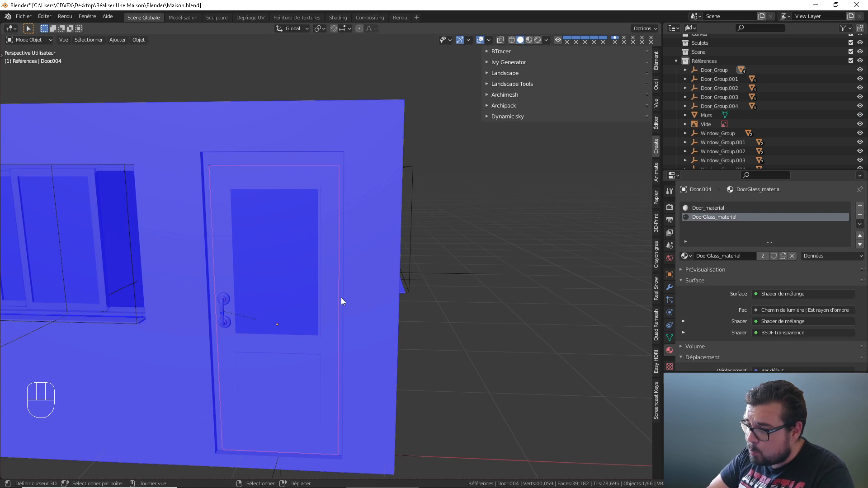
key(KP_Divide)
middle_drag(342, 298, 260, 306)
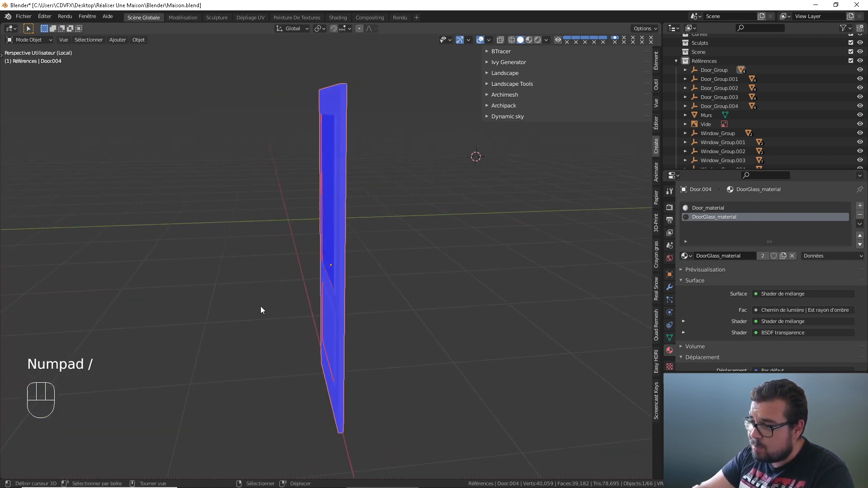
key(Tab)
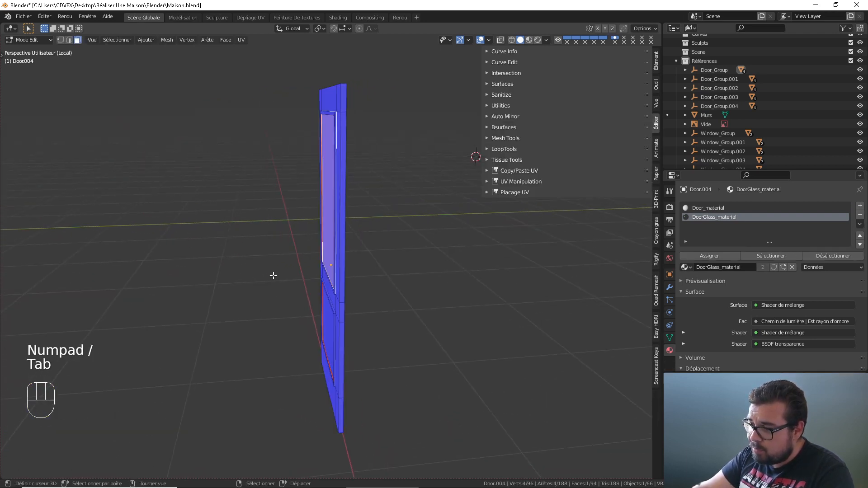
right_click(344, 163)
right_click(347, 94)
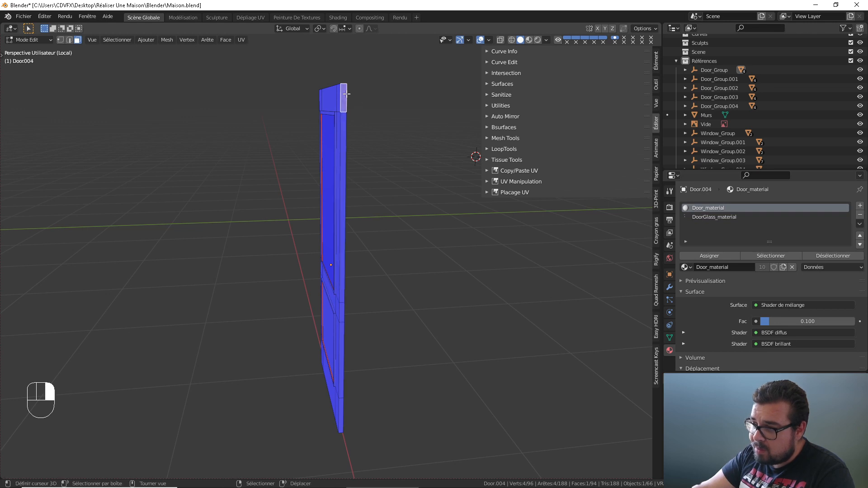
ctrl+right_click(342, 413)
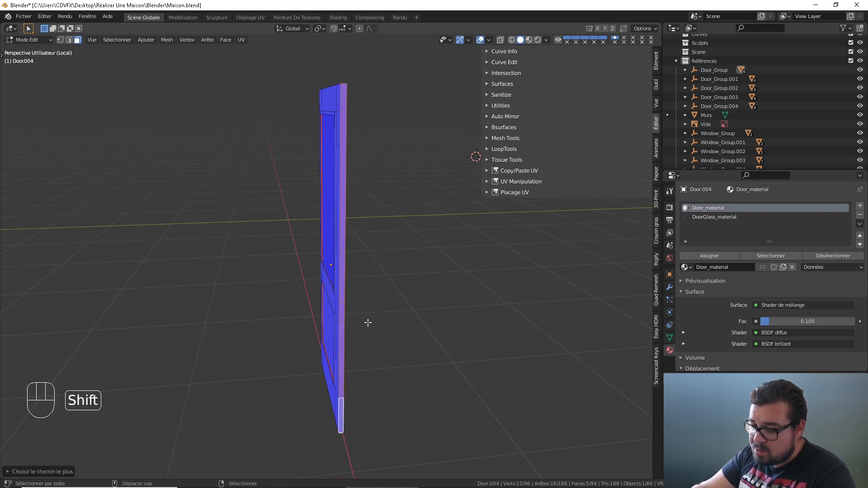
Snap the 3D cursor to the selected hinge-edge faces, set Door.004's origin to the cursor and leave local view
key(shift+s)
click(353, 323)
key(Tab)
middle_drag(342, 303, 369, 294)
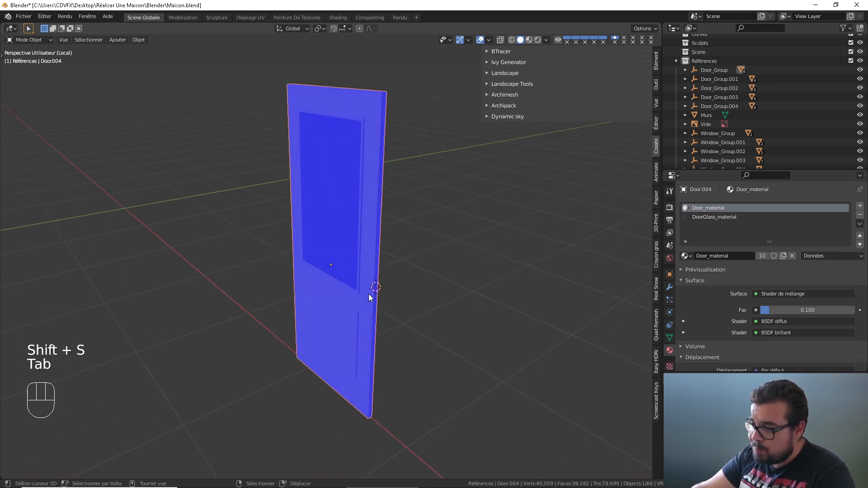
key(q)
click(343, 312)
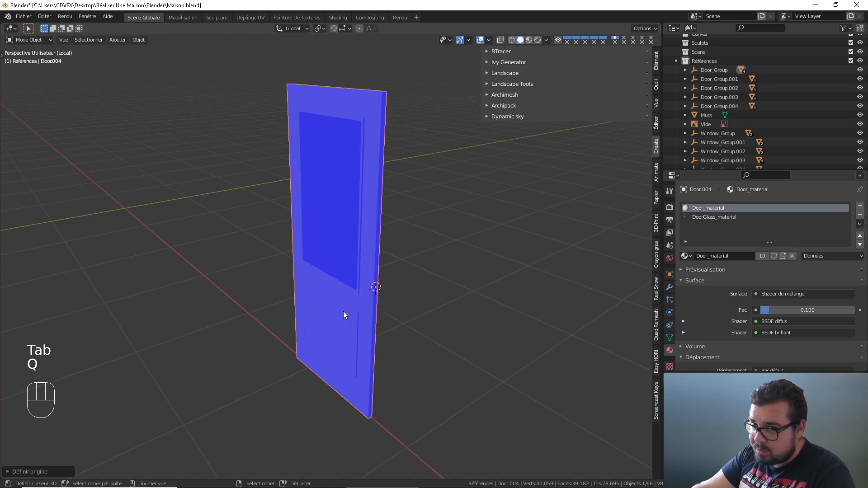
key(KP_Divide)
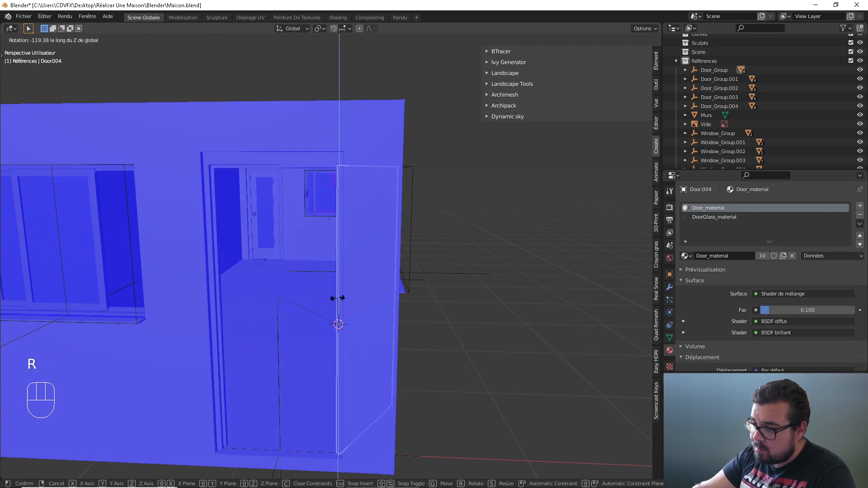
Swing the front door leaf Door.004 open into the house around the global Z axis and deselect it
key(shift)
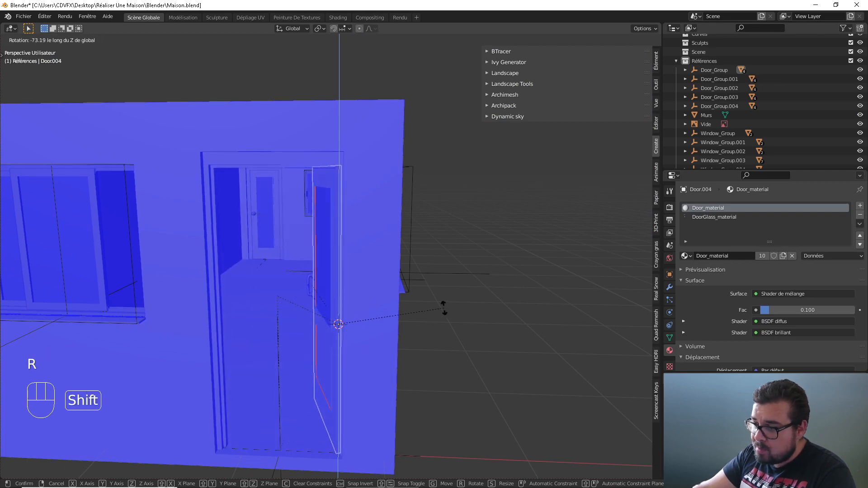
click(417, 326)
middle_drag(416, 326, 313, 326)
key(a)
click(345, 288)
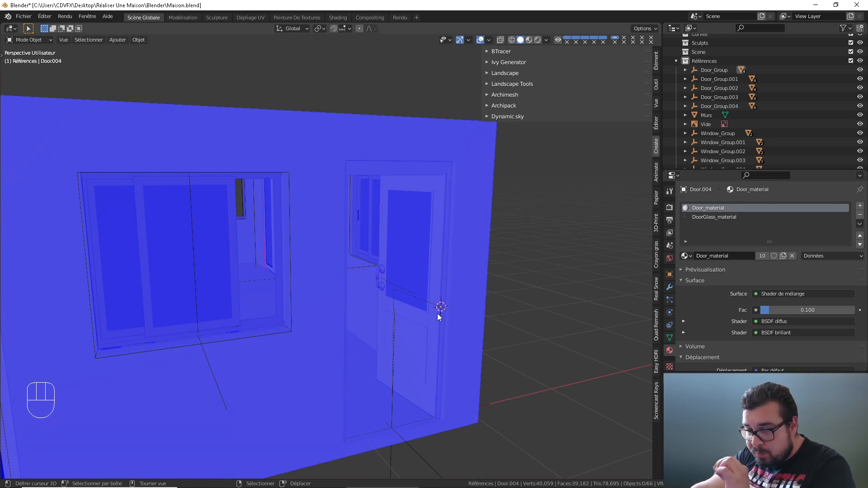
Inside the house, isolate the interior door leaf Door in local view and select its hinge-side face in Edit Mode
middle_drag(438, 310, 286, 340)
scroll(286, 339, up, 4)
middle_drag(158, 316, 259, 341)
scroll(191, 335, up, 3)
shift+middle_drag(190, 334, 296, 335)
click(140, 311)
shift+middle_drag(142, 312, 265, 301)
key(KP_Divide)
key(Tab)
click(357, 264)
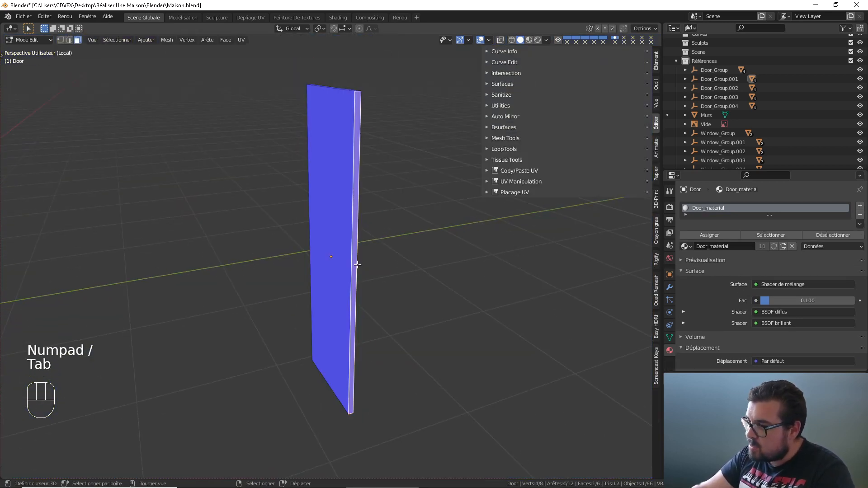
Snap the 3D cursor to the selected hinge-side face, set the Door leaf's origin to the cursor and leave local view
key(shift+s)
click(328, 270)
key(Tab)
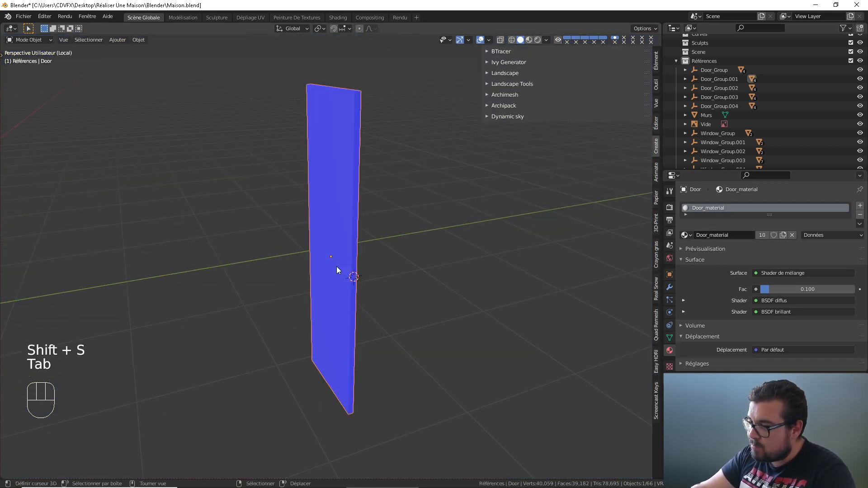
key(q)
click(336, 267)
key(KP_Divide)
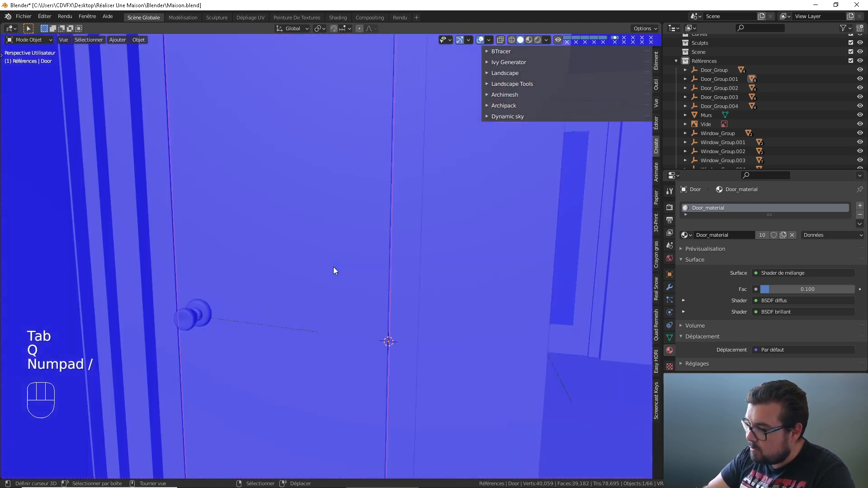
Isolate the neighbouring interior door leaf Door.001 in local view and select its hinge-side face in Edit Mode
click(287, 274)
key(KP_Divide)
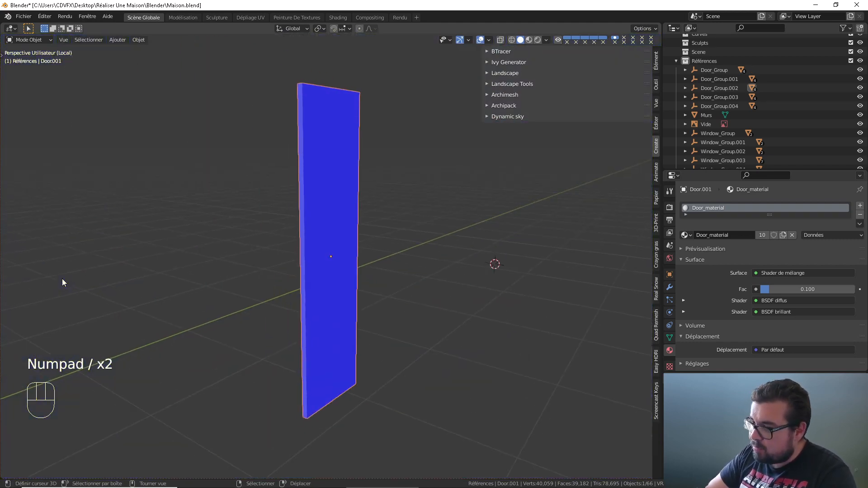
middle_drag(62, 279, 184, 253)
key(Tab)
middle_drag(326, 246, 380, 242)
right_click(367, 243)
Snap the 3D cursor to Door.001's selected hinge-side face, set the leaf's origin to the cursor and leave local view
key(shift+s)
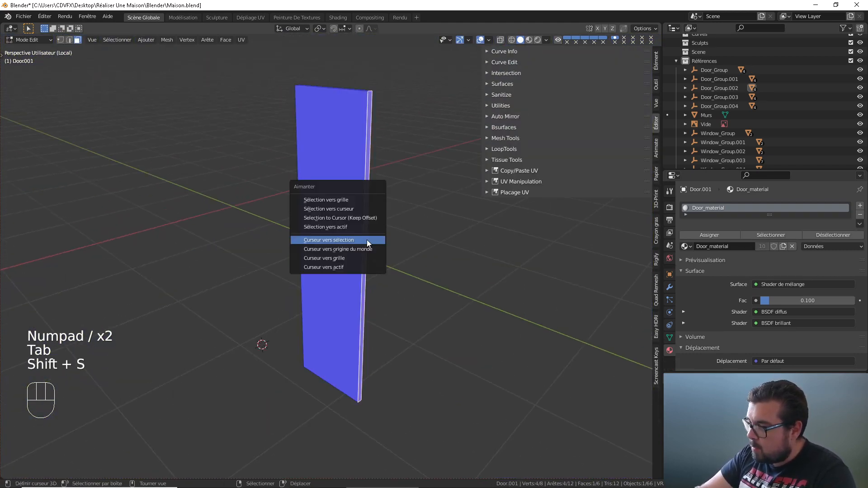
click(368, 240)
key(Tab)
key(q)
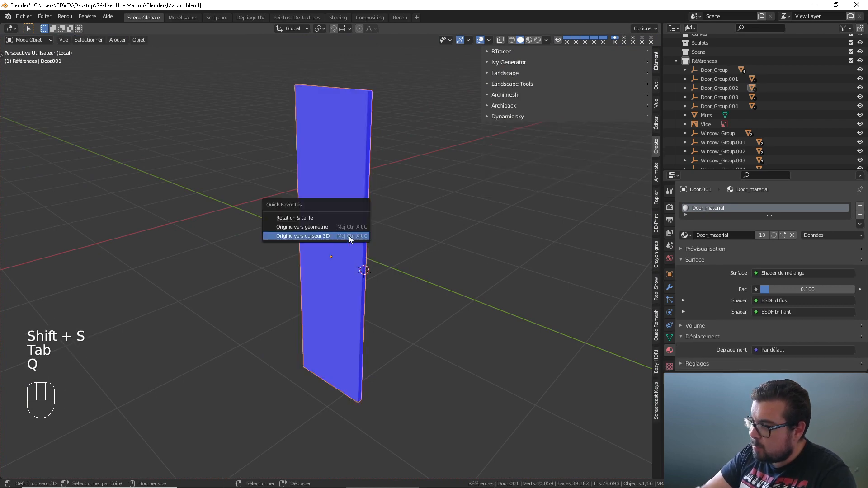
click(349, 236)
key(KP_Divide)
Isolate the Door.002 leaf, snap the 3D cursor to its hinge-side face and set the leaf's origin to the cursor
shift+middle_drag(349, 238, 94, 230)
right_click(96, 231)
key(KP_Divide)
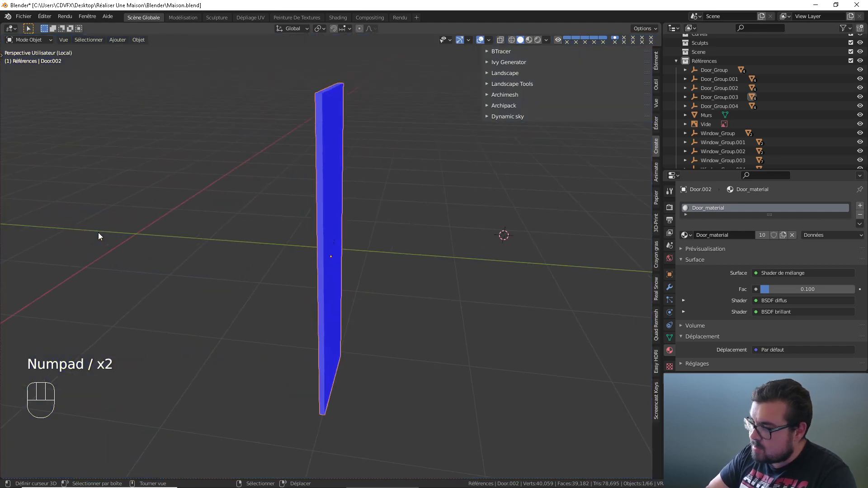
key(Tab)
key(shift+s)
click(320, 247)
key(Tab)
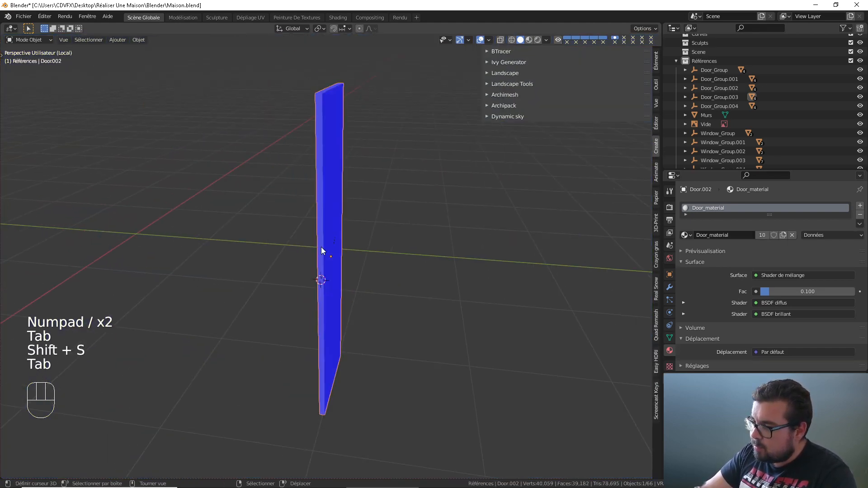
key(q)
click(321, 248)
key(KP_Divide)
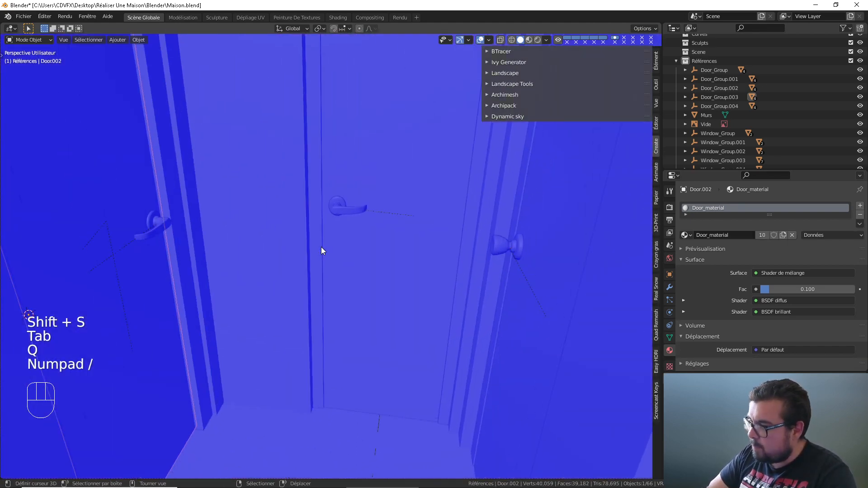
Swing the Door.002 leaf open around the global Z axis, adjust its opening angle with a second rotation and deselect it
shift+middle_drag(185, 214, 193, 218)
right_click(135, 213)
right_click(139, 212)
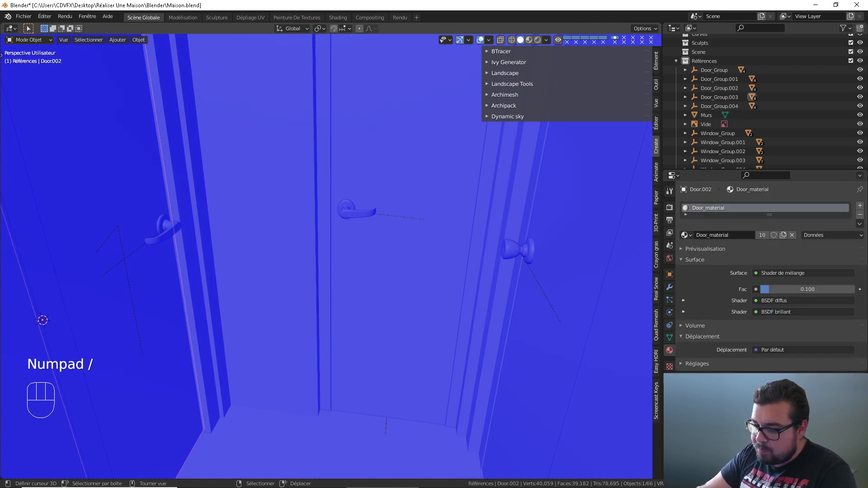
key(r)
click(798, 225)
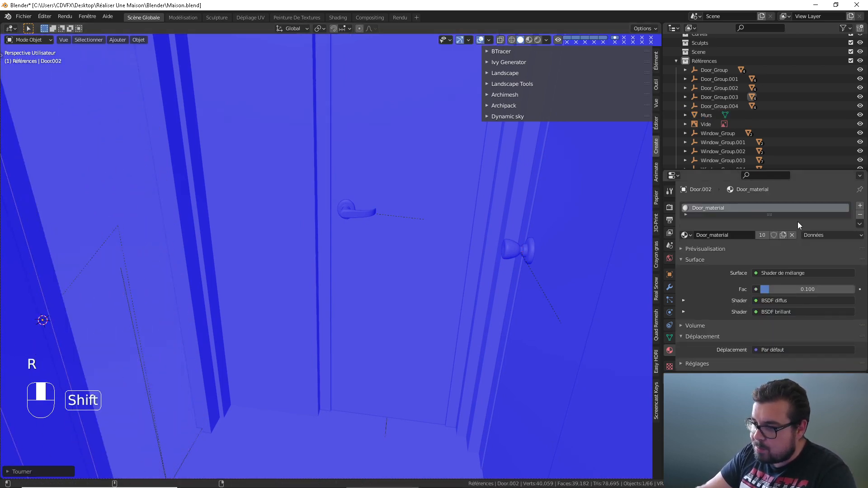
mouse_move(352, 231)
shift+middle_down()
mouse_move(456, 231)
mouse_move(345, 237)
shift+middle_up()
scroll(363, 241, up, 1)
key(r)
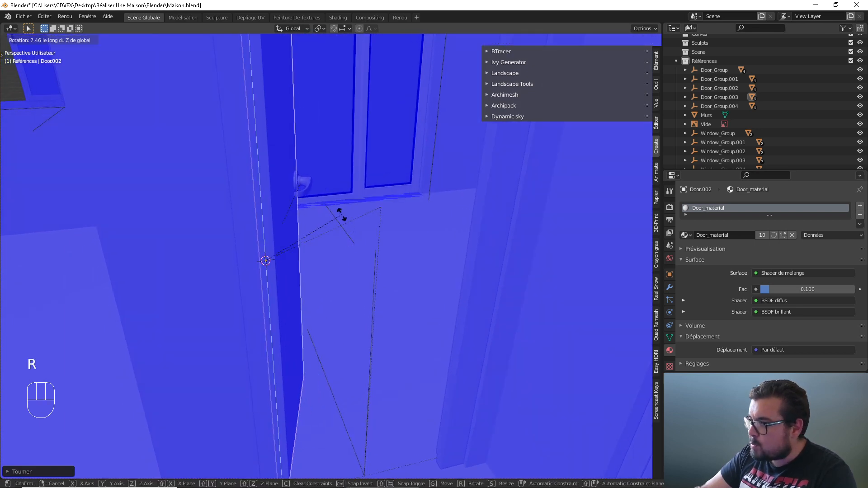
click(341, 215)
key(a)
click(351, 185)
Swing the Door.001 leaf open around the global Z axis and deselect it
middle_drag(350, 185, 374, 192)
shift+click(352, 228)
key(r)
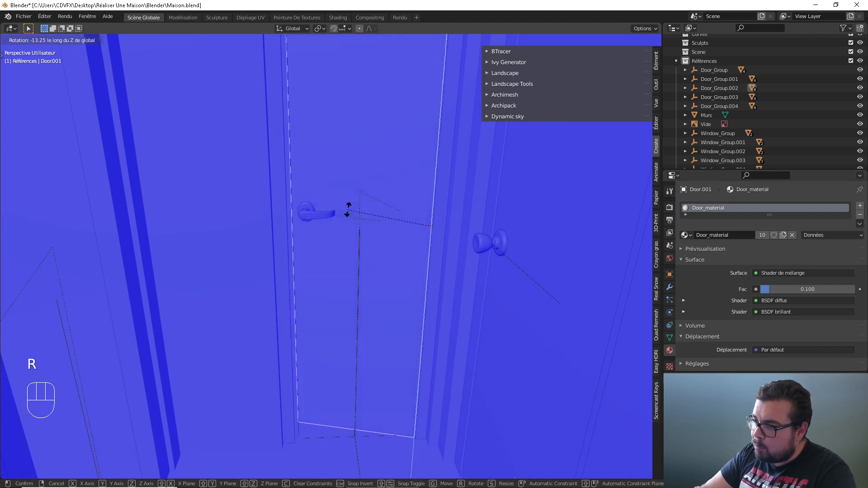
click(420, 167)
shift+middle_drag(401, 191, 360, 235)
key(a)
click(364, 197)
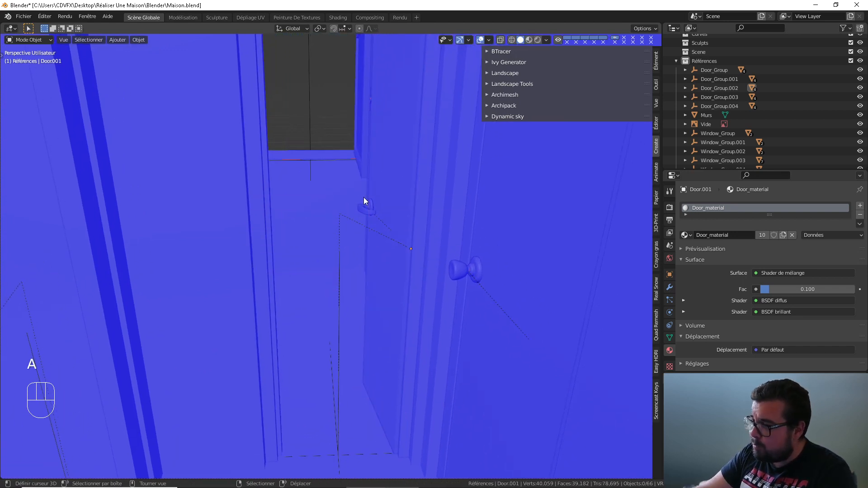
Select the Door leaf with the round knob and swing it open around the global Z axis
middle_drag(364, 197, 357, 229)
click(357, 229)
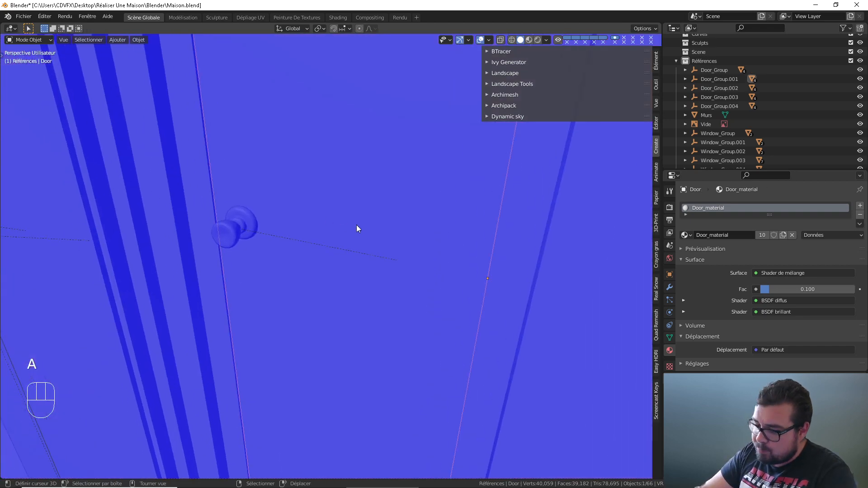
key(r)
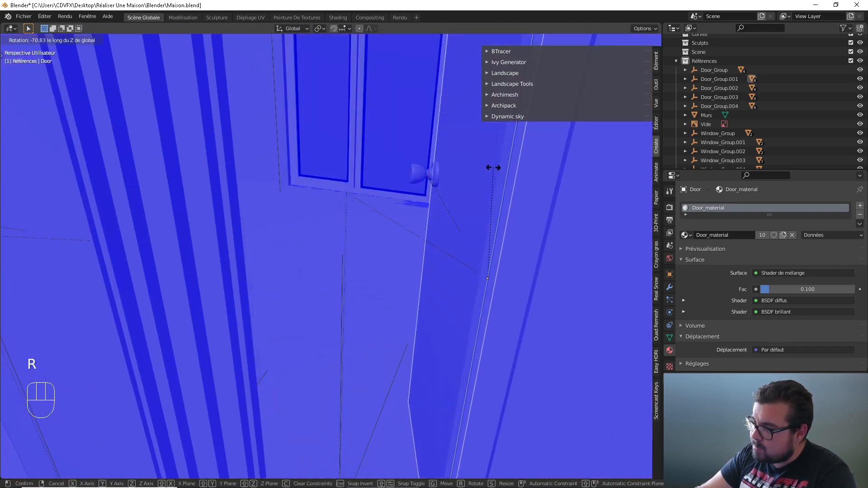
click(490, 177)
middle_drag(489, 177, 335, 122)
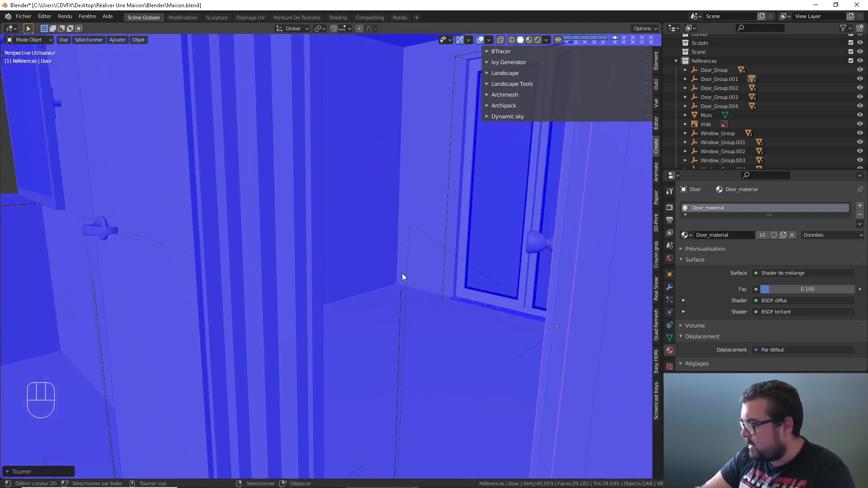
Correct the reversed normal on the end face of the Windows_Sill.002 window sill in Edit Mode, then return to Object Mode
scroll(452, 252, down, 11)
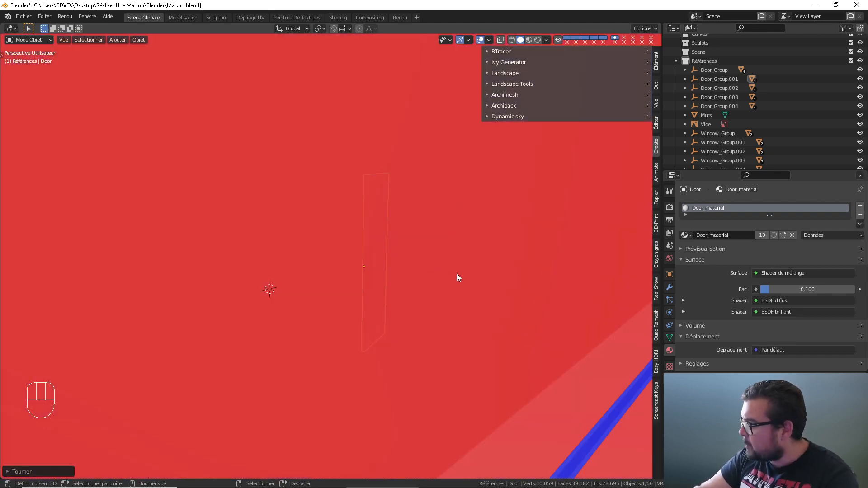
middle_drag(457, 273, 390, 218)
scroll(505, 249, up, 1)
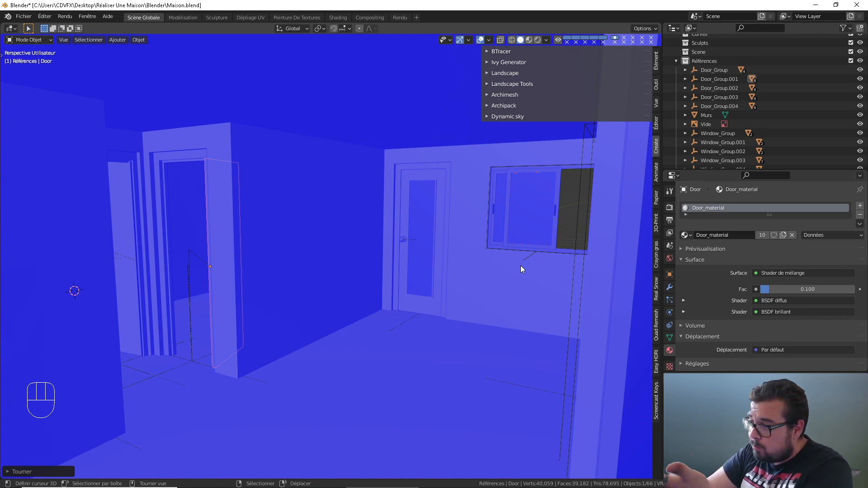
scroll(511, 265, down, 15)
middle_drag(512, 262, 418, 275)
scroll(375, 328, up, 4)
right_click(359, 347)
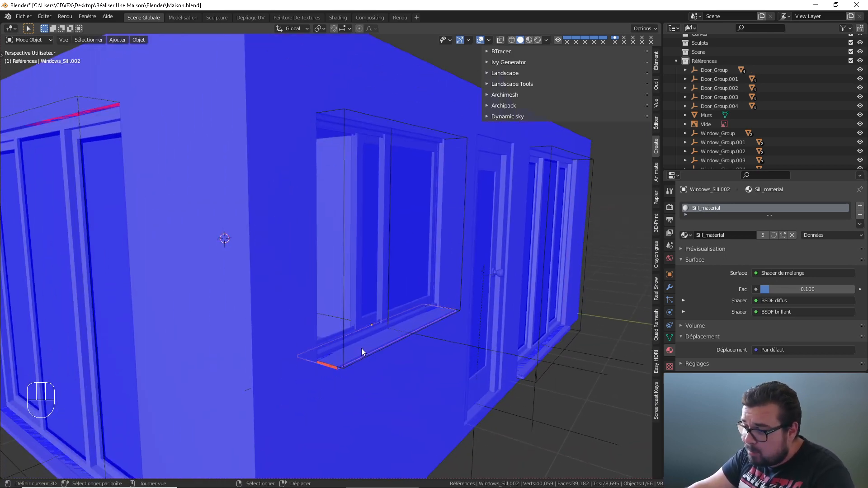
scroll(361, 348, up, 1)
middle_drag(364, 358, 376, 349)
key(Tab)
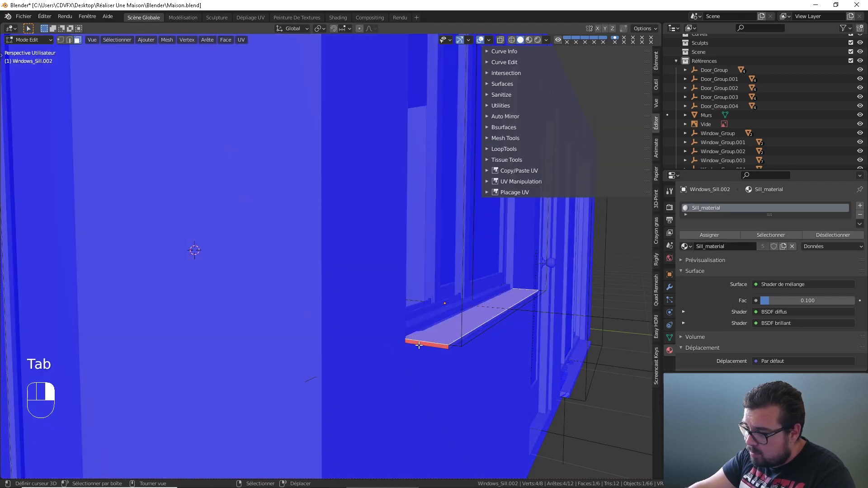
click(426, 344)
key(ctrl+n)
key(Tab)
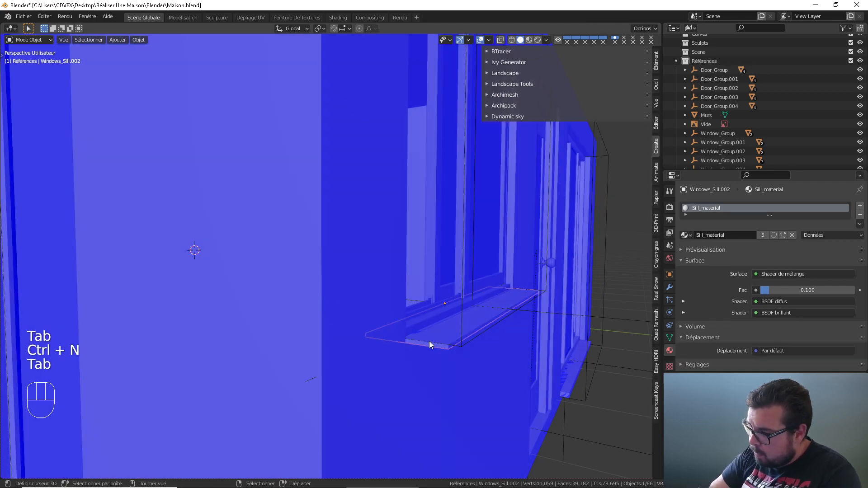
Enter Edit Mode on the three-panel Window.002 and select the linked frame and glass parts of one outer leaf
middle_drag(429, 341, 227, 333)
scroll(298, 337, down, 4)
scroll(297, 333, up, 2)
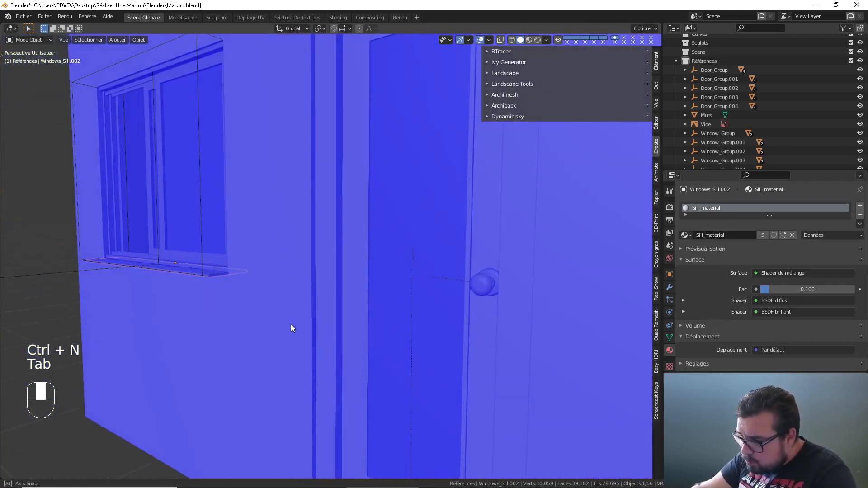
middle_drag(291, 325, 361, 356)
shift+middle_drag(264, 350, 315, 368)
scroll(324, 355, up, 3)
shift+middle_drag(405, 344, 318, 273)
shift+middle_drag(484, 280, 368, 281)
scroll(369, 285, down, 1)
click(445, 281)
key(Tab)
key(a)
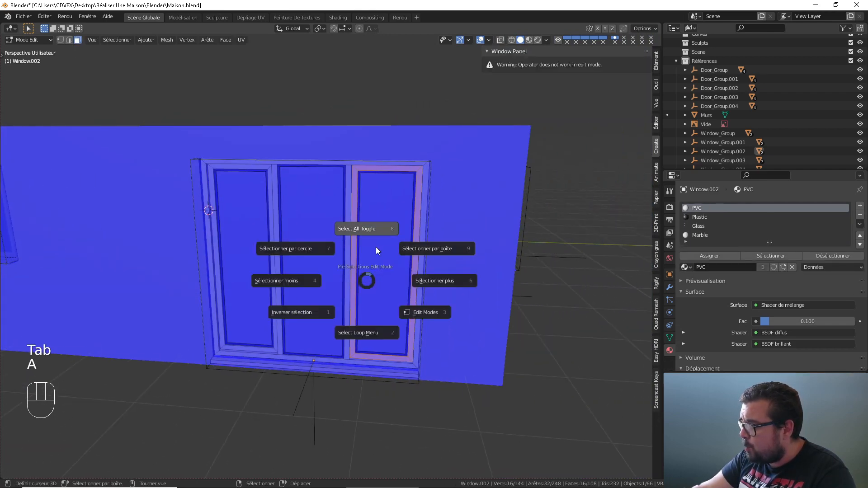
click(376, 246)
key(l)
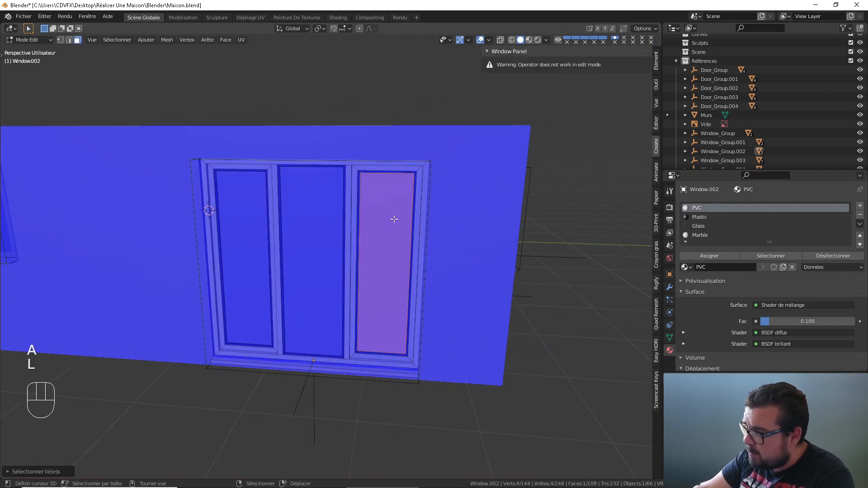
scroll(297, 253, up, 2)
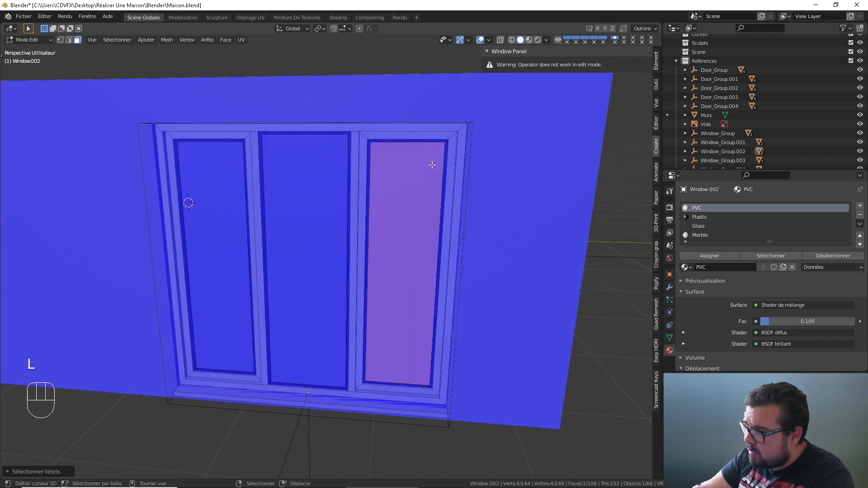
key(l)
key(l)
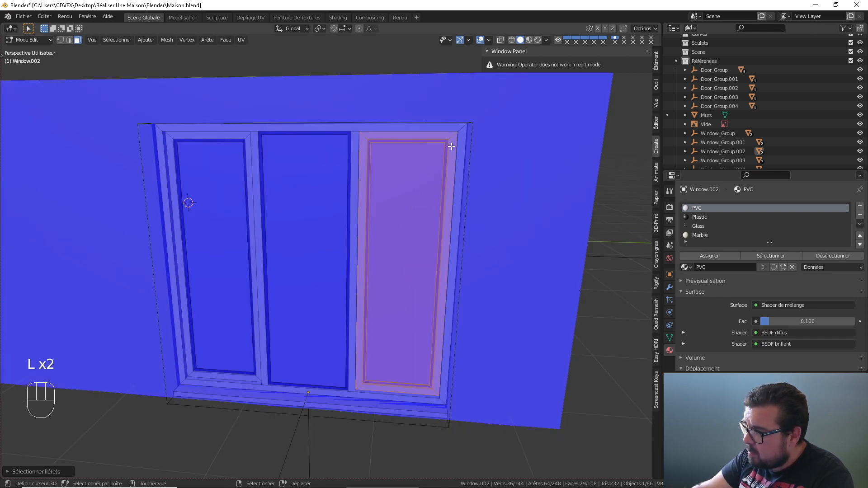
Add the inner glass face to the selected Window.002 leaf, slide the leaf partly open along the global Y axis and deselect it
key(g)
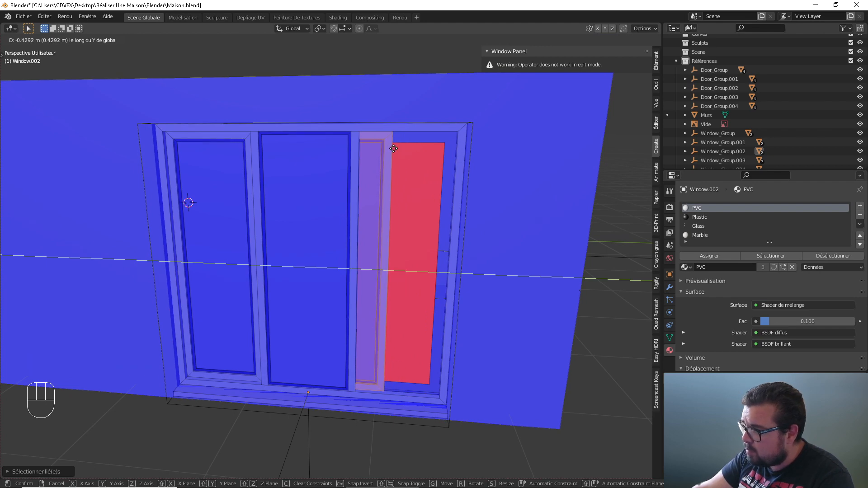
right_click(393, 150)
middle_drag(416, 211, 258, 283)
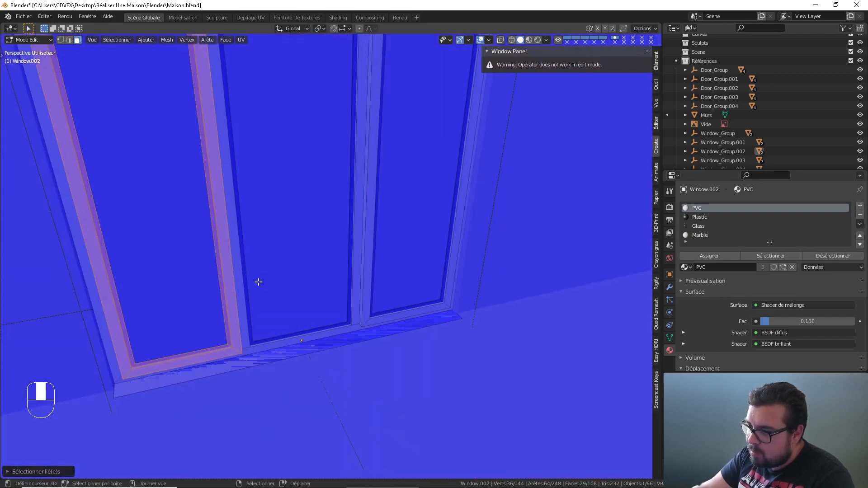
key(l)
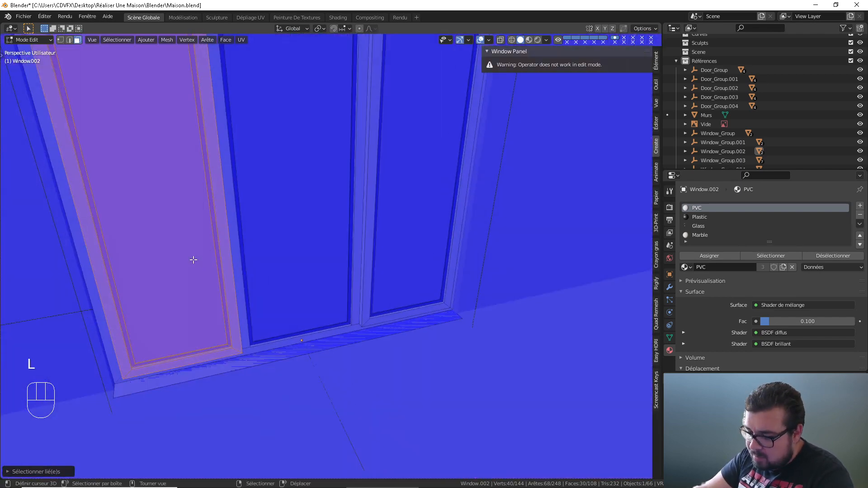
key(g)
key(y)
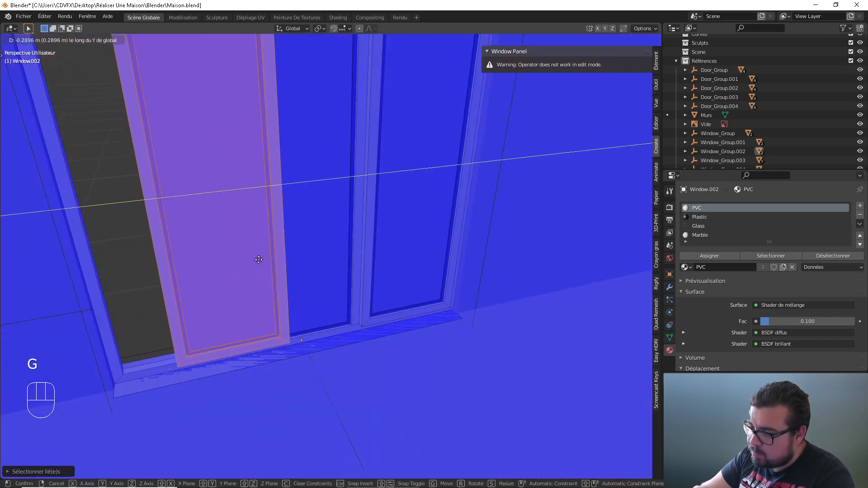
key(shift)
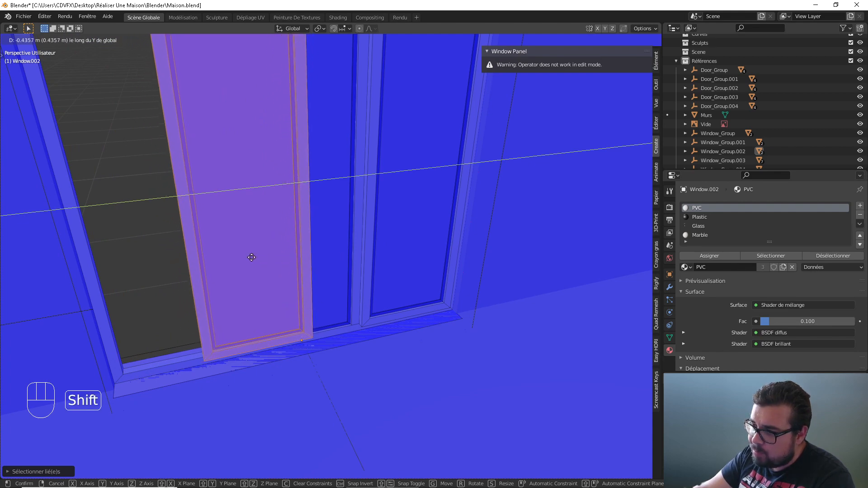
click(211, 257)
key(a)
click(215, 202)
Leave Edit Mode on Window.002 and deselect all objects
middle_drag(231, 241, 173, 314)
shift+middle_drag(173, 314, 406, 334)
middle_drag(434, 334, 353, 281)
scroll(274, 293, down, 5)
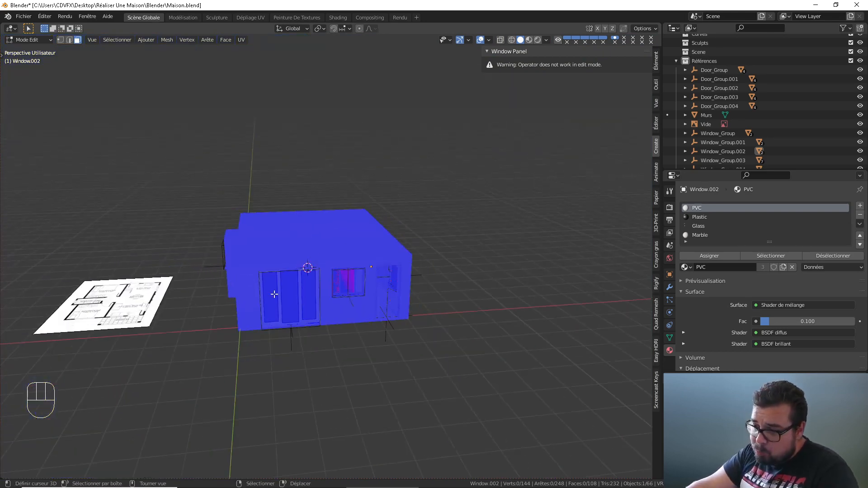
middle_drag(274, 295, 322, 293)
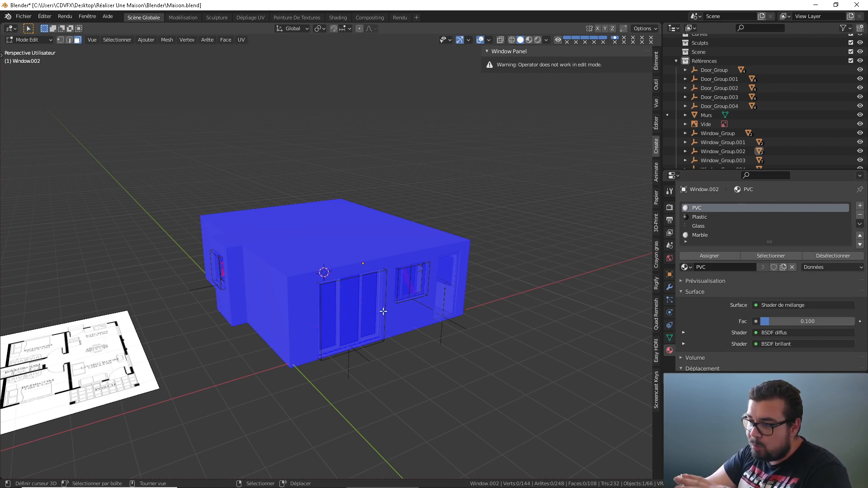
middle_drag(400, 313, 333, 313)
key(Tab)
key(Tab)
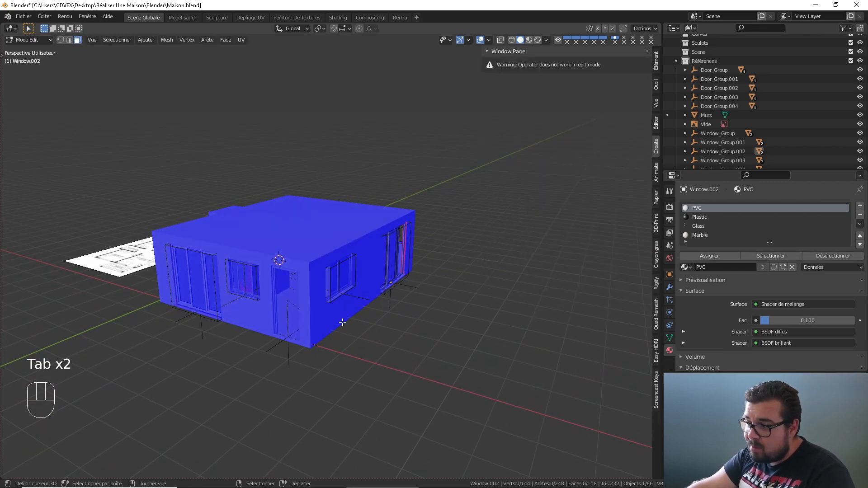
key(Tab)
key(a)
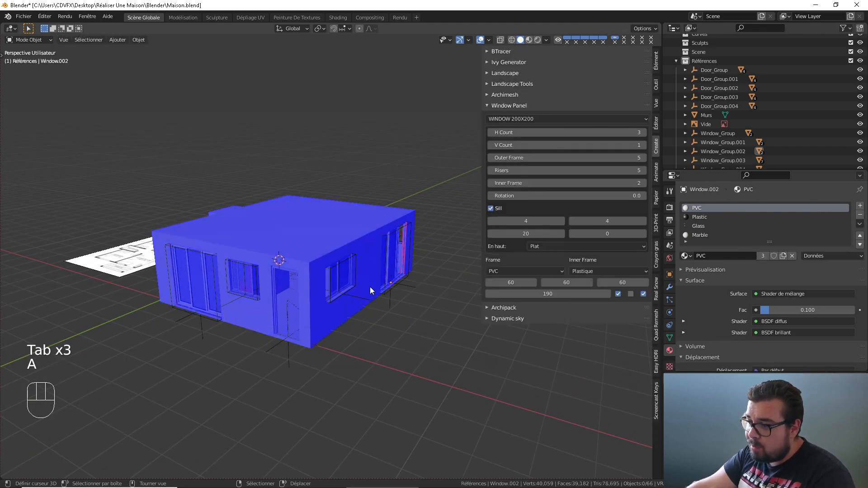
Examine the house's exterior from several sides, checking its doors and windows
middle_drag(369, 287, 318, 298)
shift+middle_drag(244, 293, 309, 307)
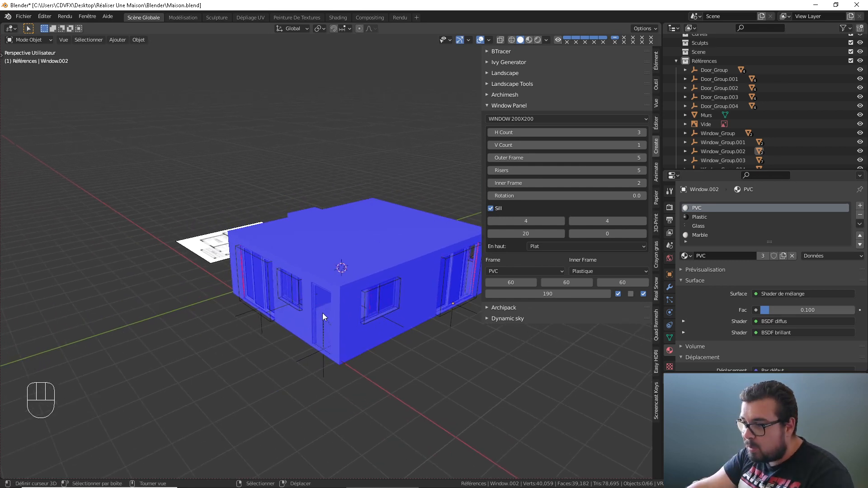
middle_drag(322, 313, 369, 204)
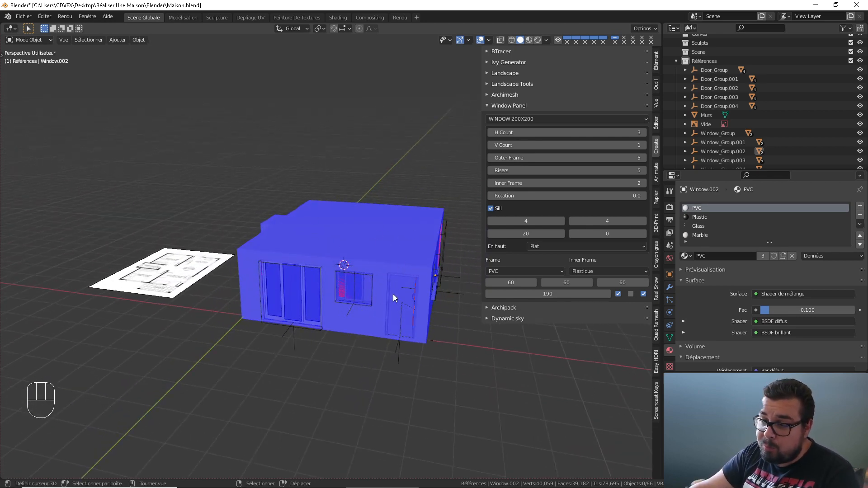
middle_drag(393, 294, 378, 257)
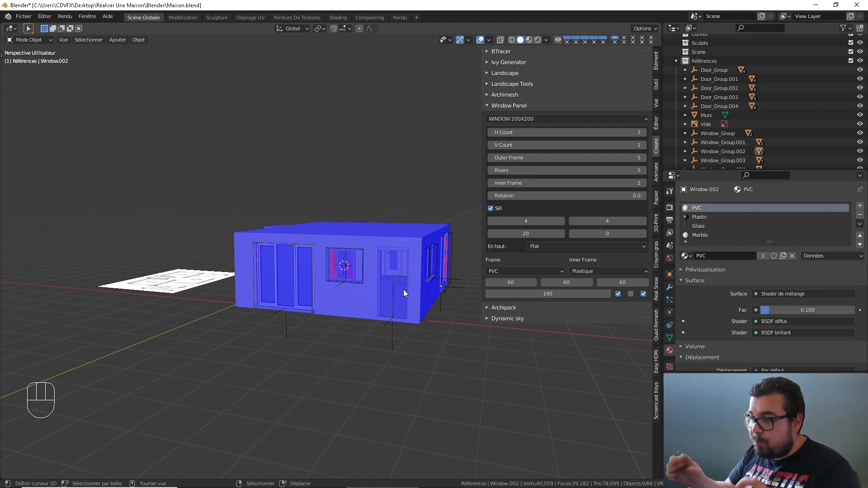
scroll(384, 245, up, 4)
shift+middle_drag(420, 269, 249, 210)
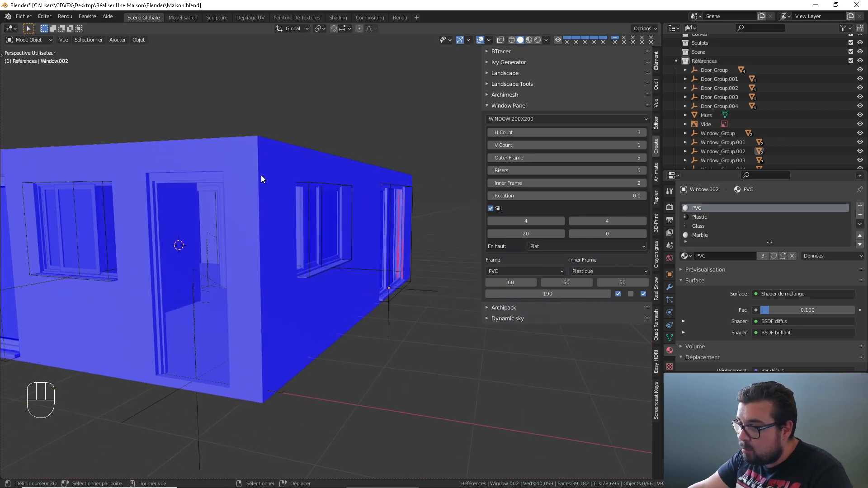
middle_drag(261, 179, 272, 222)
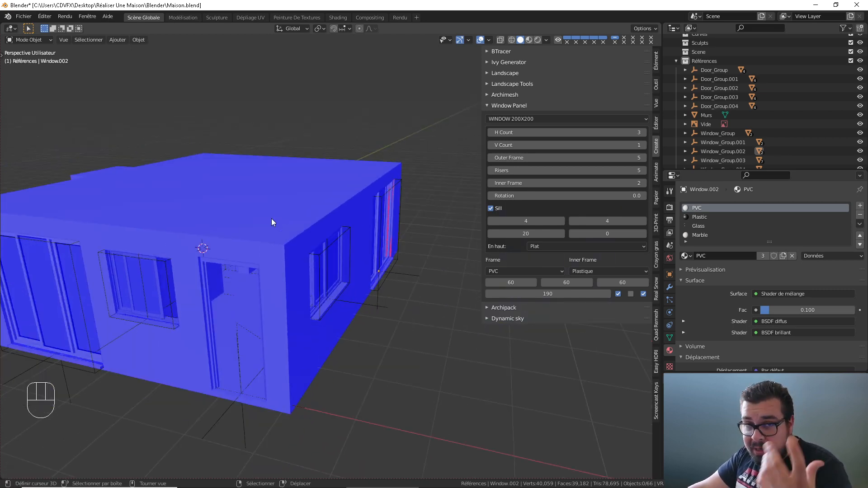